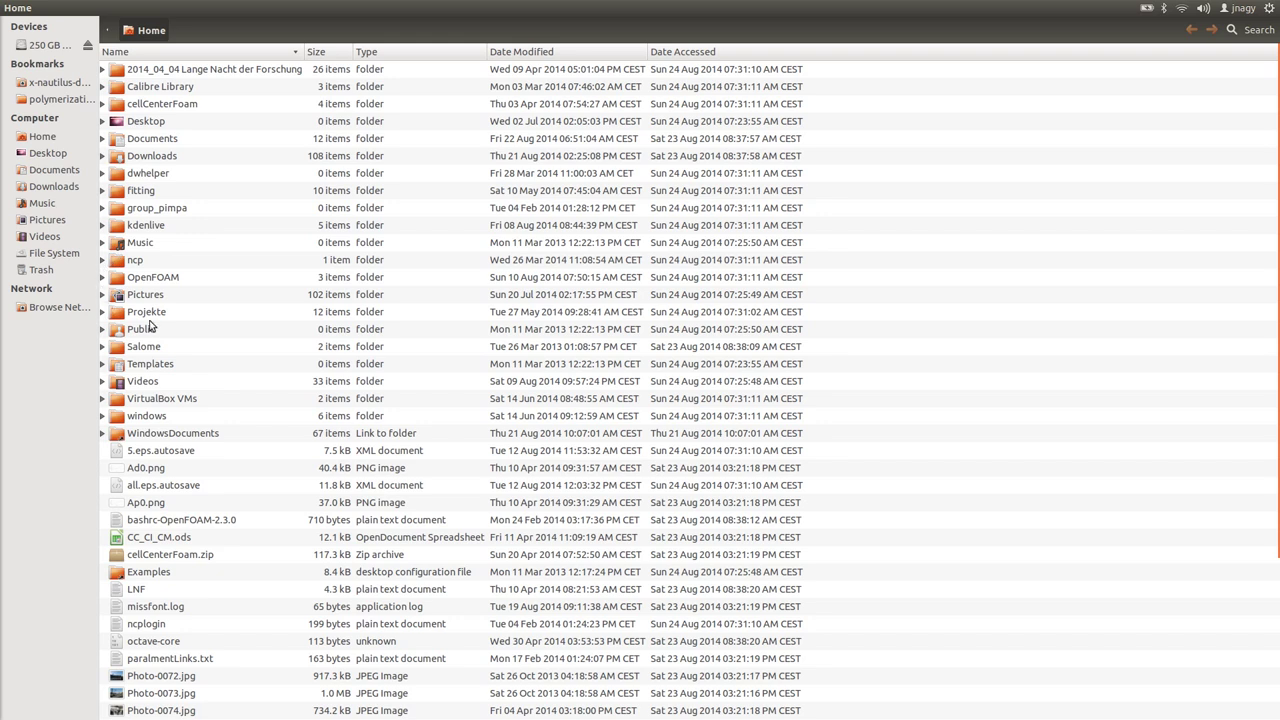
# - Browse in Files to OpenFOAM-2.3.0/tutorials/compressible/sonicFoam/laminar
pyautogui.doubleClick(170, 279)
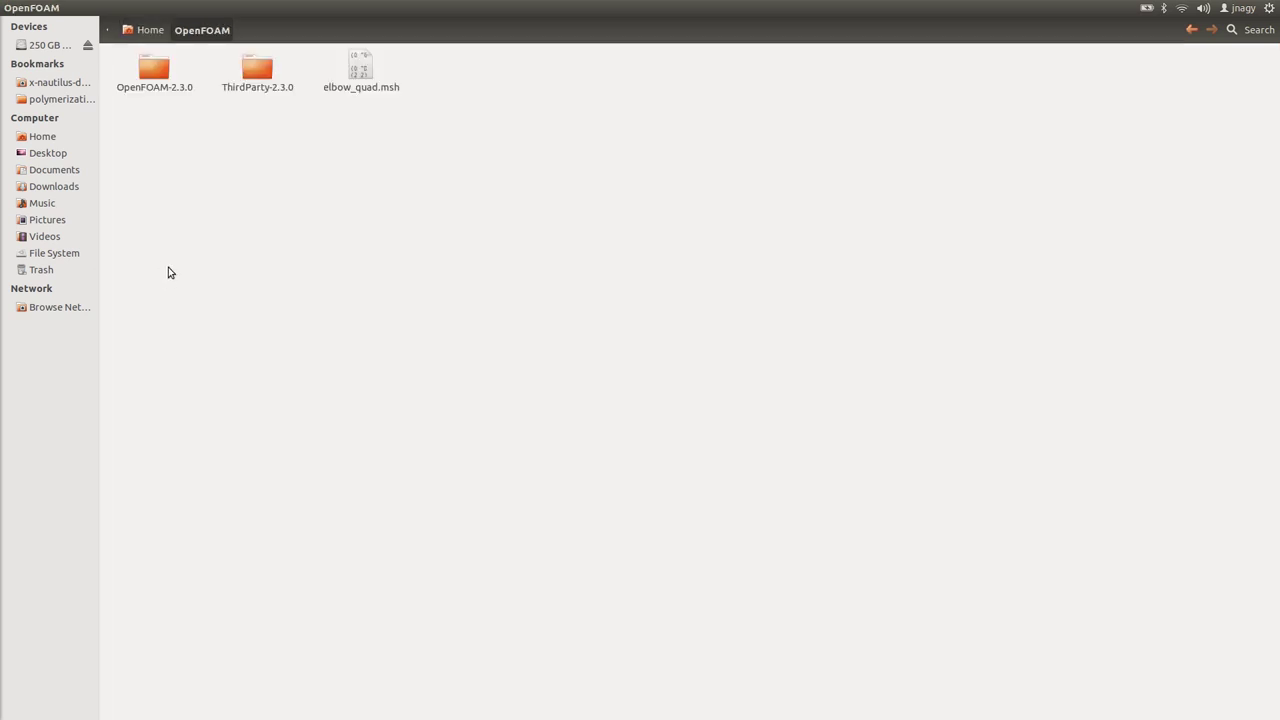
pyautogui.doubleClick(160, 89)
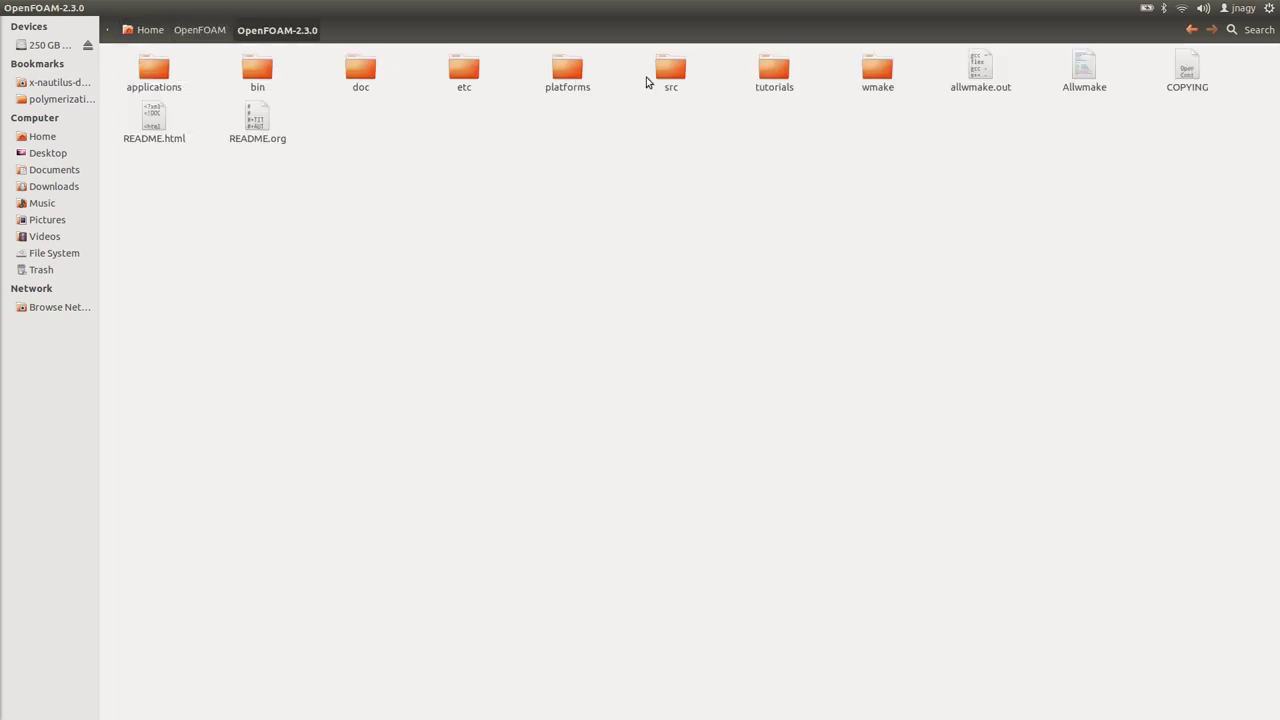
pyautogui.doubleClick(772, 88)
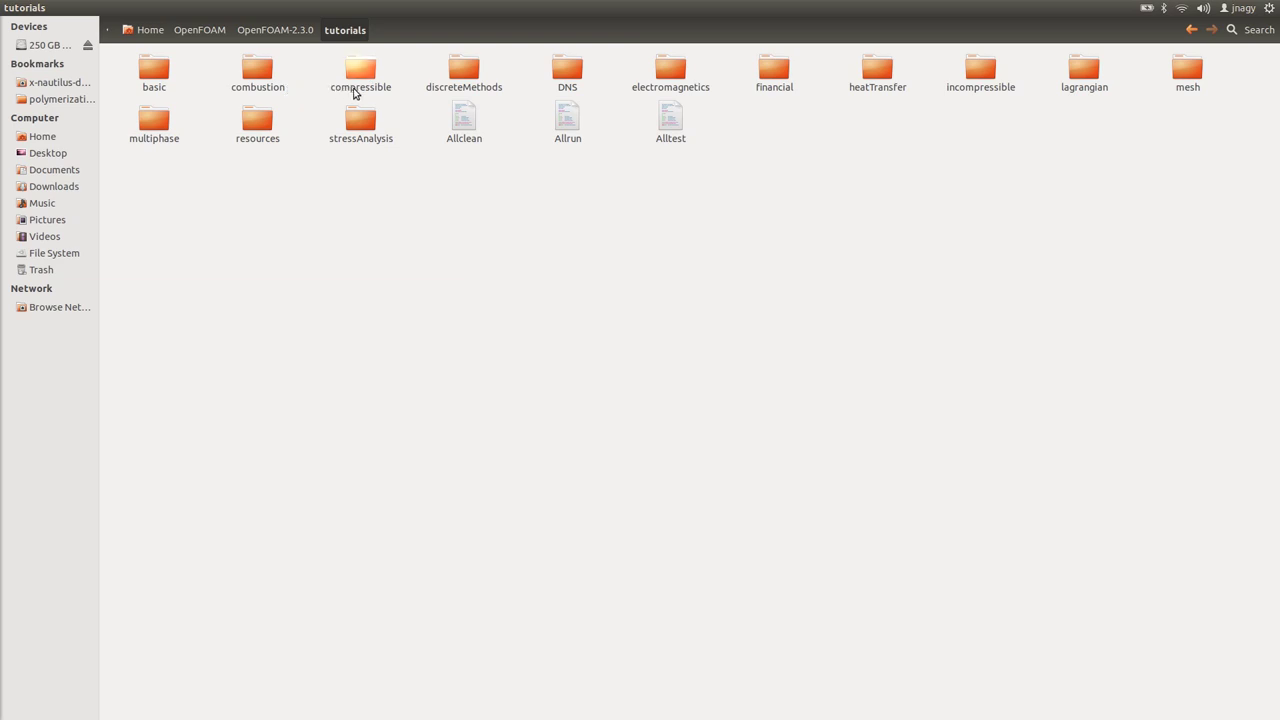
pyautogui.doubleClick(353, 93)
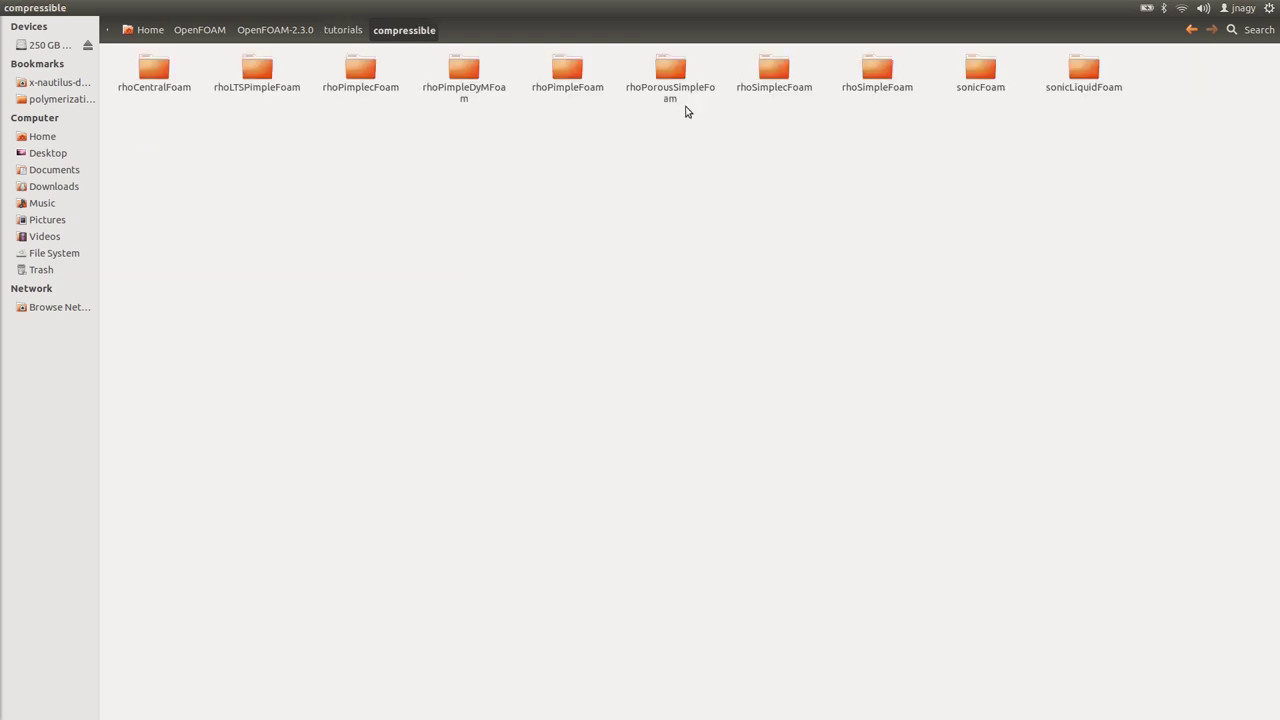
pyautogui.doubleClick(950, 92)
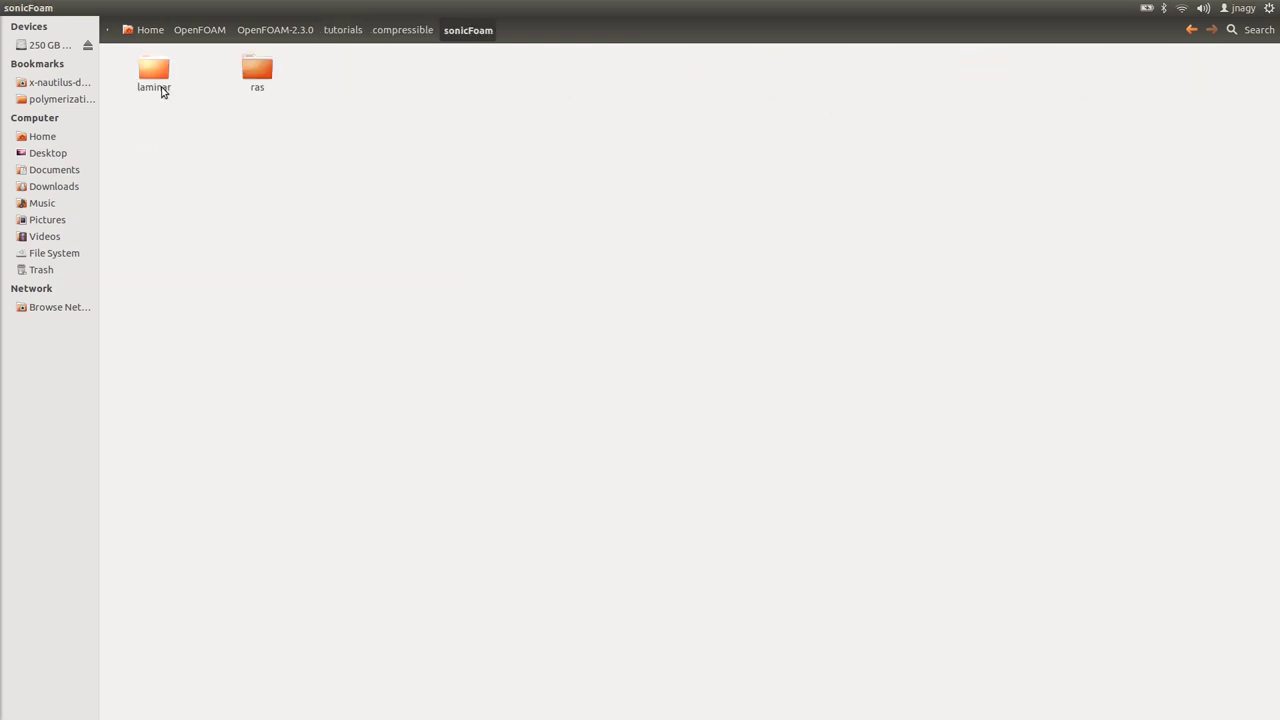
pyautogui.doubleClick(157, 88)
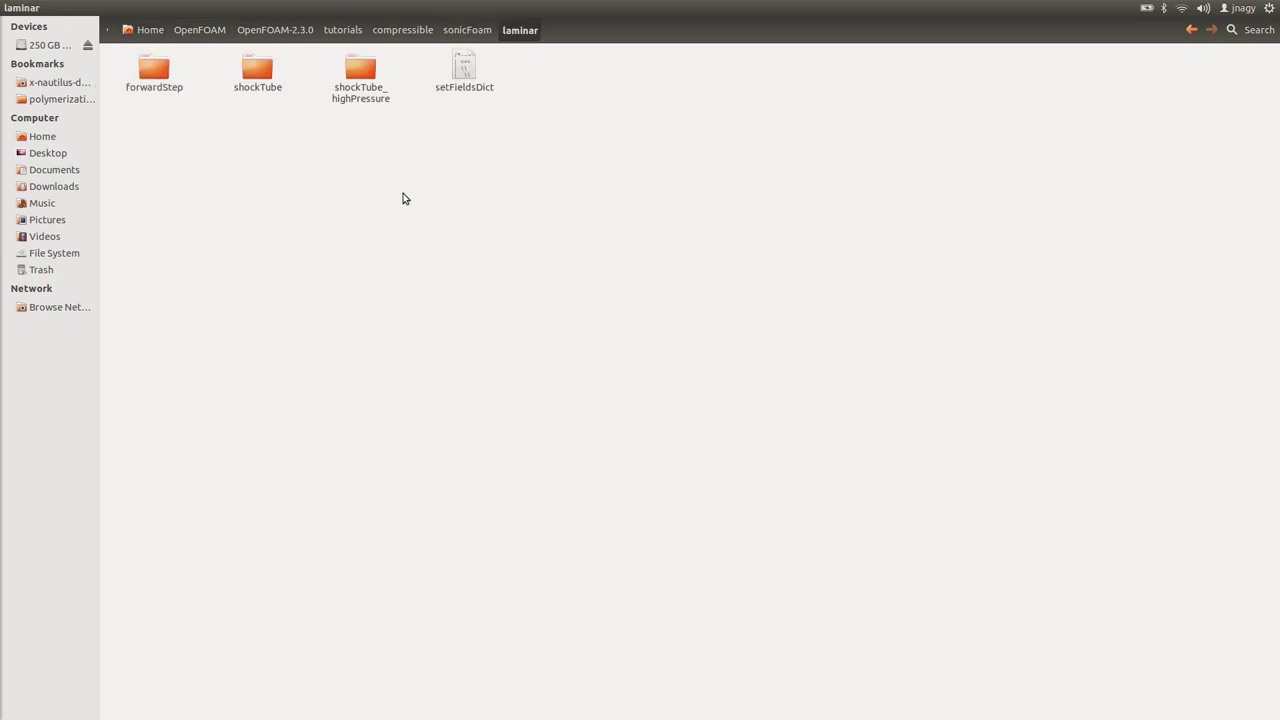
# - Permanently delete the shockTube_highPressure folder
pyautogui.click(368, 97)
pyautogui.hotkey('shift', 'Delete')
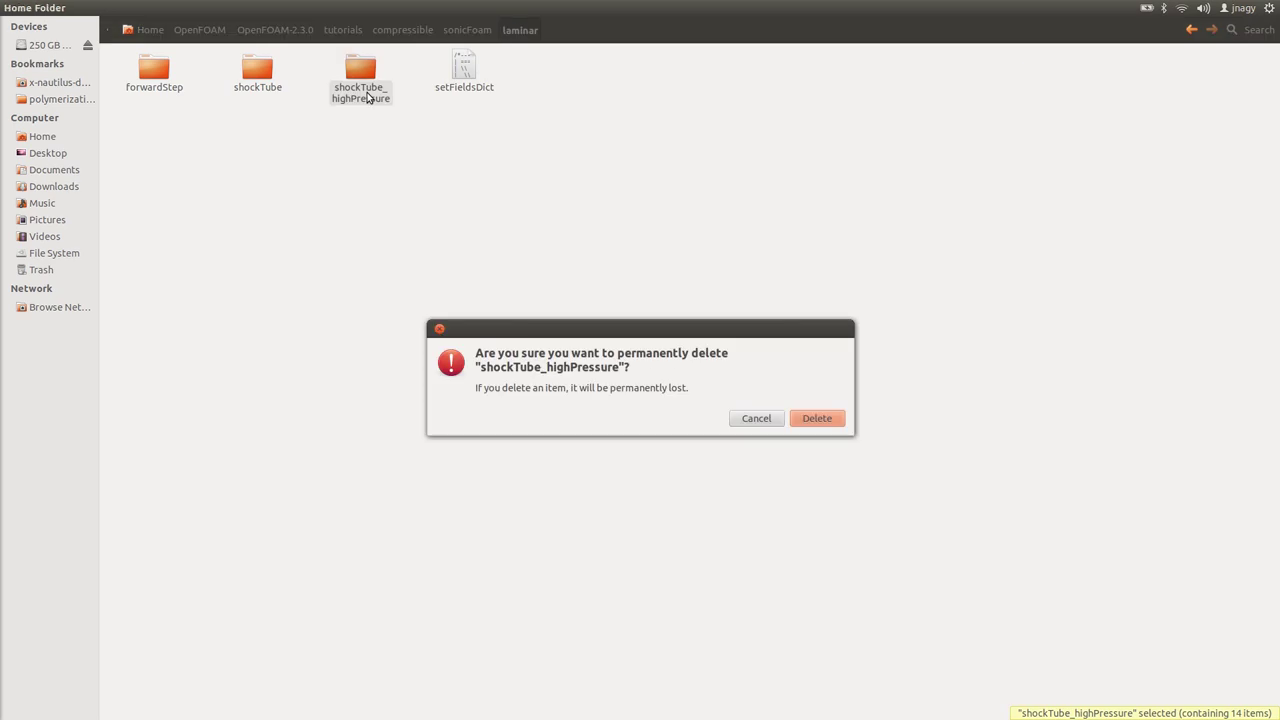
pyautogui.press('Return')
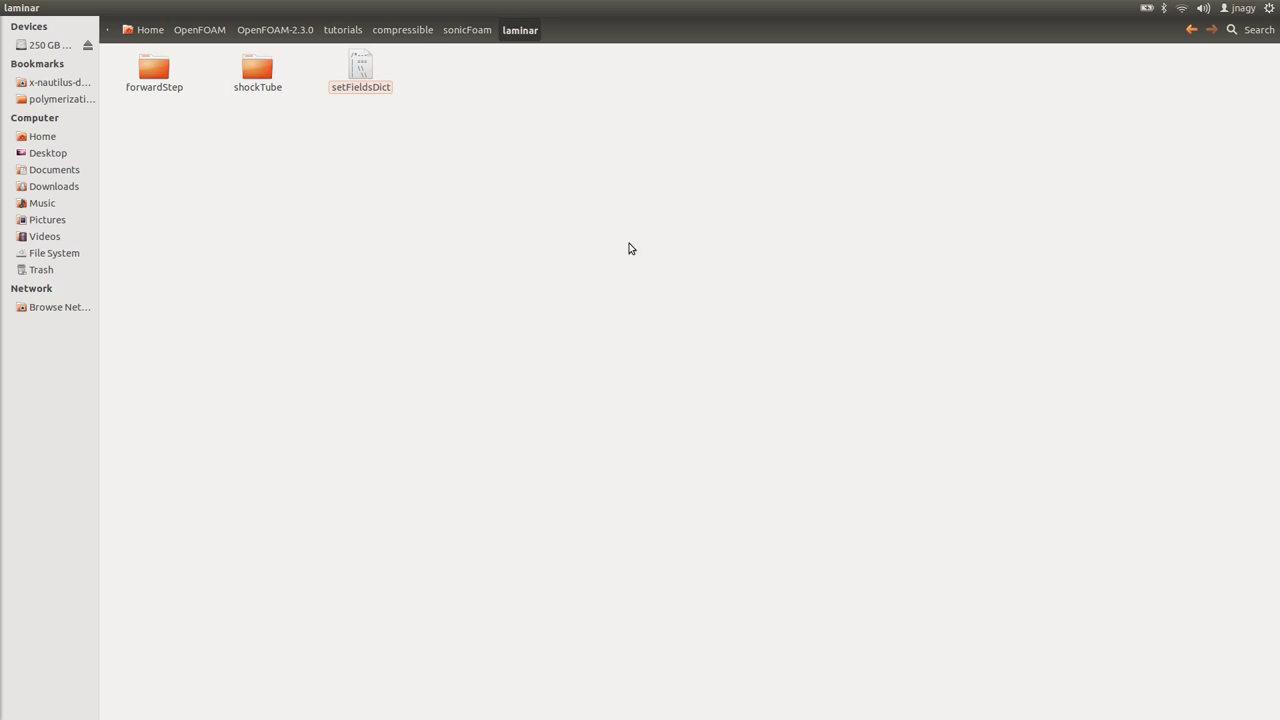
# - In a full-screen terminal, cd into tutorials/compressible/sonicFoam/laminar and list its contents
pyautogui.hotkey('ctrl', 'alt', 't')
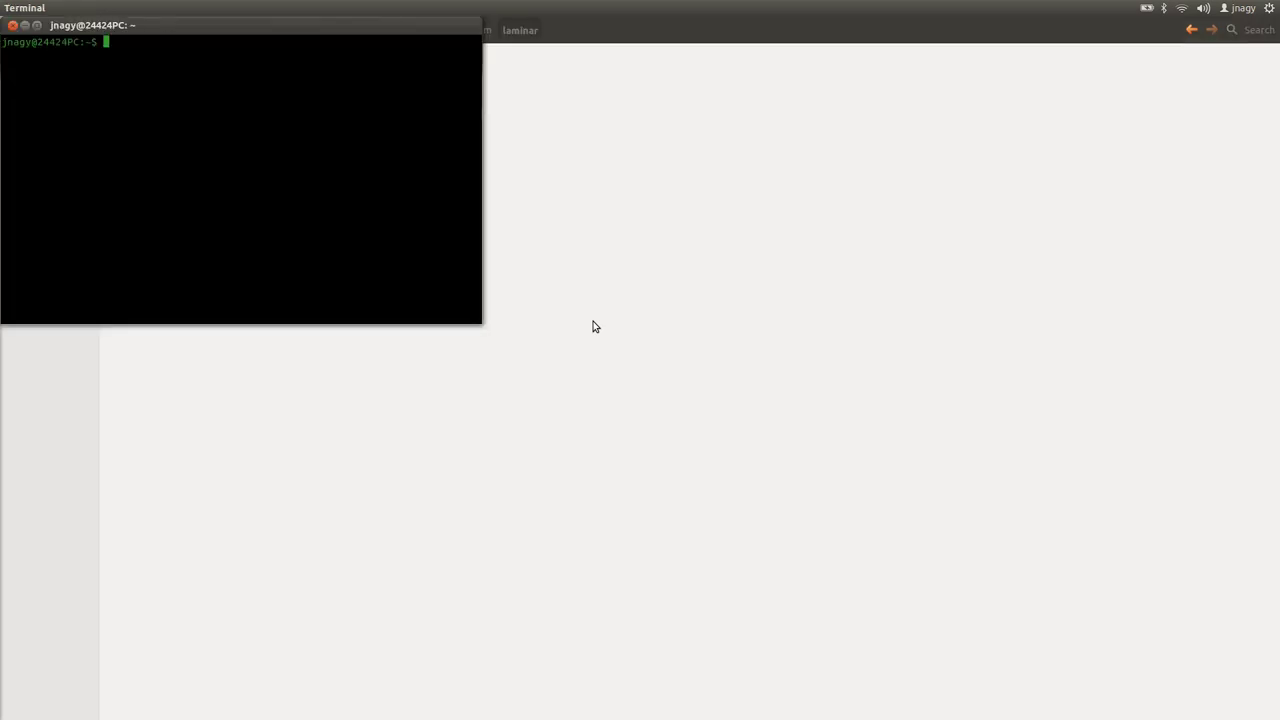
pyautogui.click(37, 26)
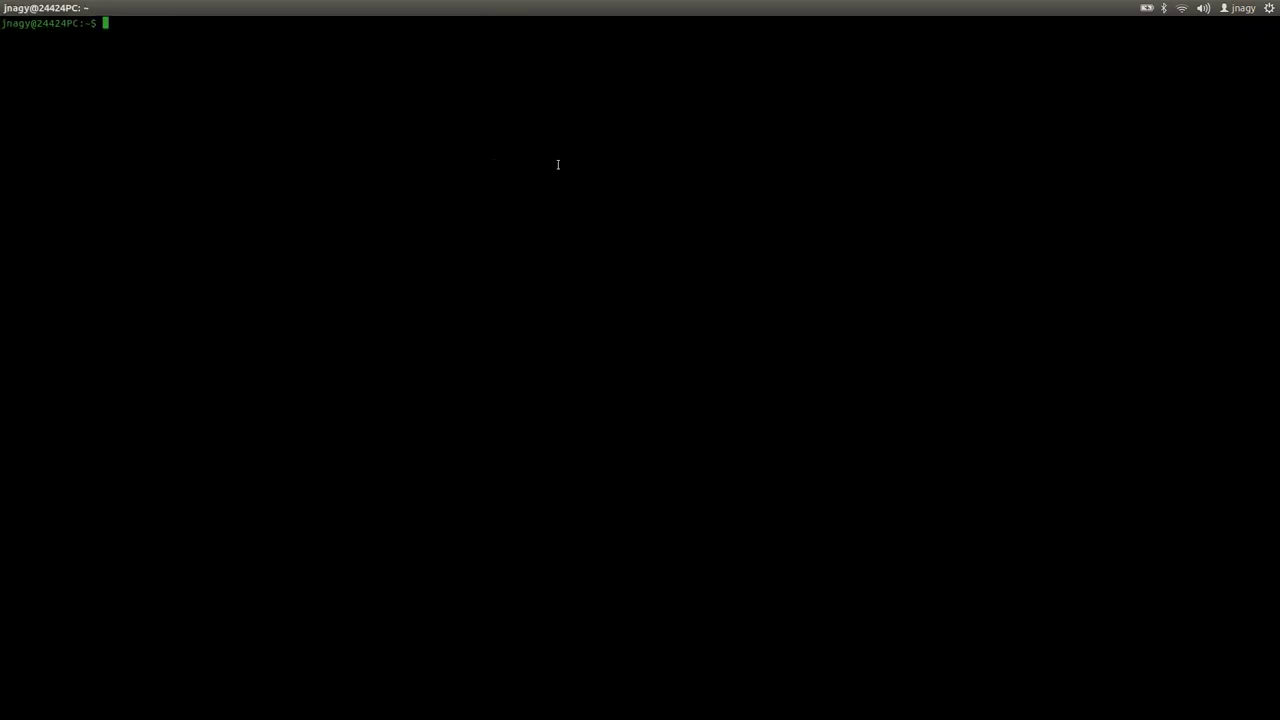
pyautogui.write('cd Op')
pyautogui.press('Tab')
pyautogui.write('O')
pyautogui.press('Tab')
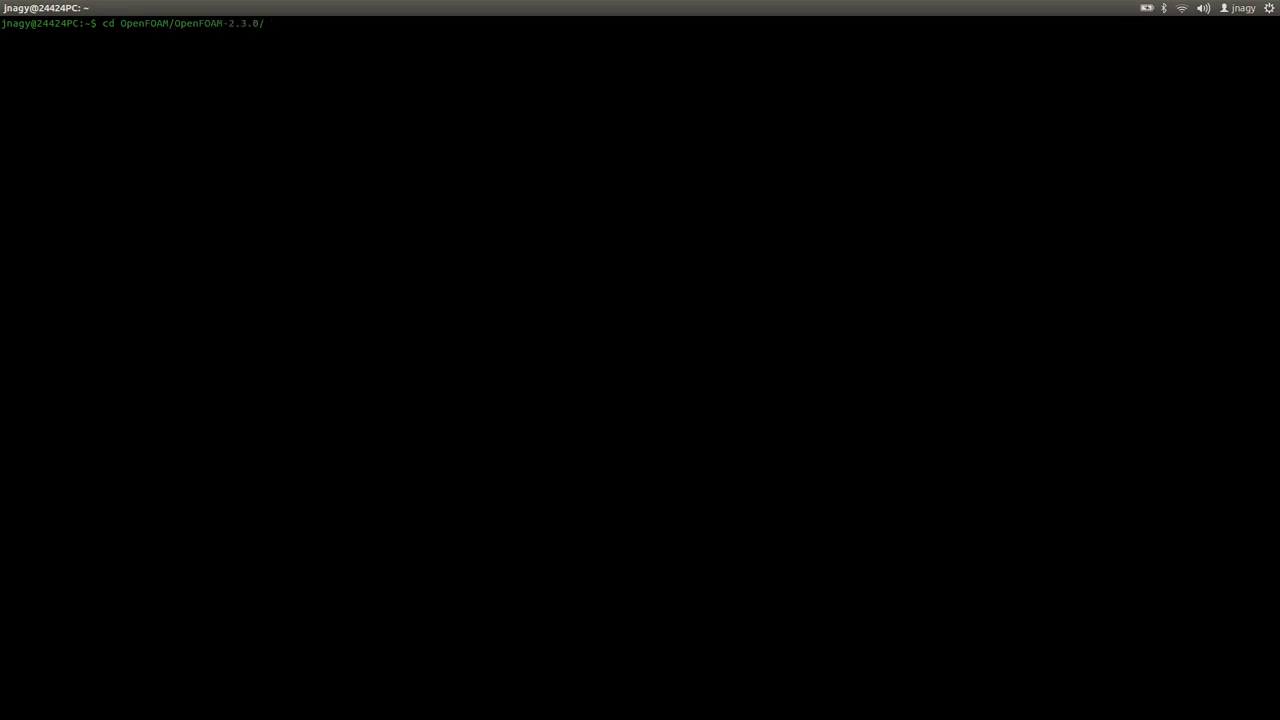
pyautogui.write('tu')
pyautogui.press('Tab')
pyautogui.write('comp')
pyautogui.press('Tab')
pyautogui.write('so')
pyautogui.press('Tab')
pyautogui.write('F')
pyautogui.press('Tab')
pyautogui.write('la')
pyautogui.press('Tab')
pyautogui.press('Return')
pyautogui.write('ls')
pyautogui.press('Return')
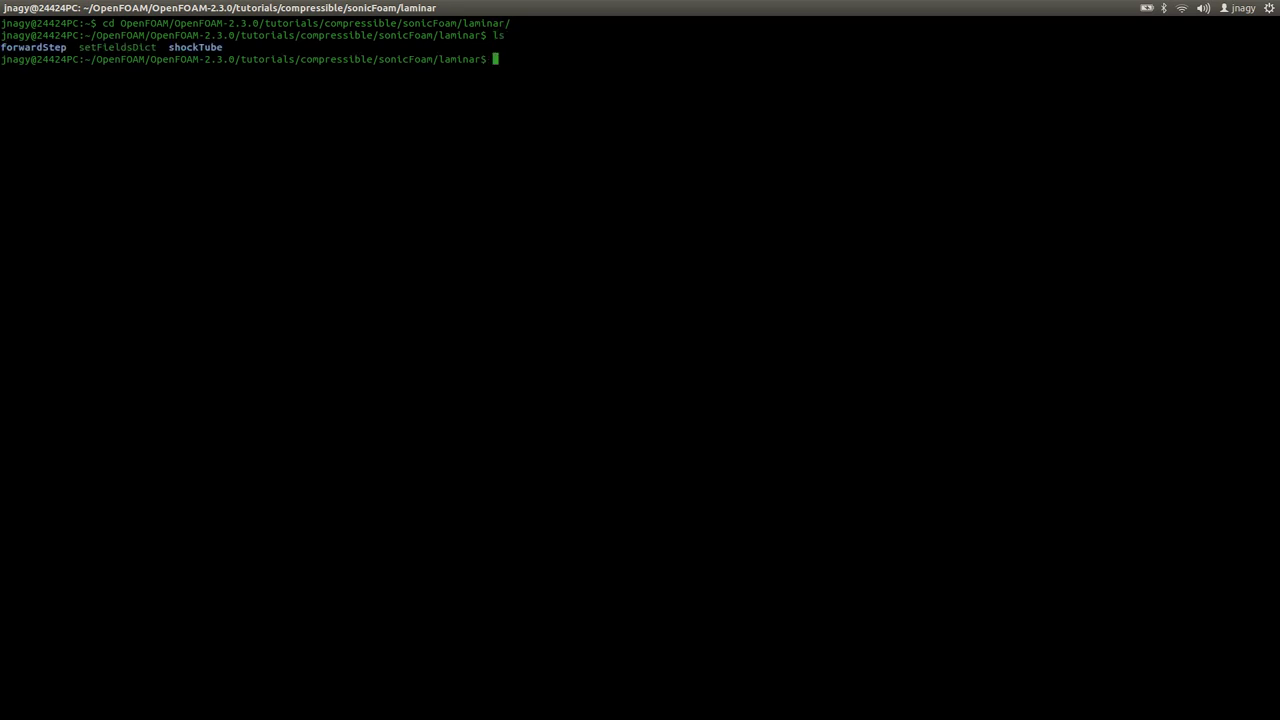
# - Copy shockTube to a new shockTube_baseCase folder with cp -r
pyautogui.doubleClick(198, 47)
pyautogui.write('cp -')
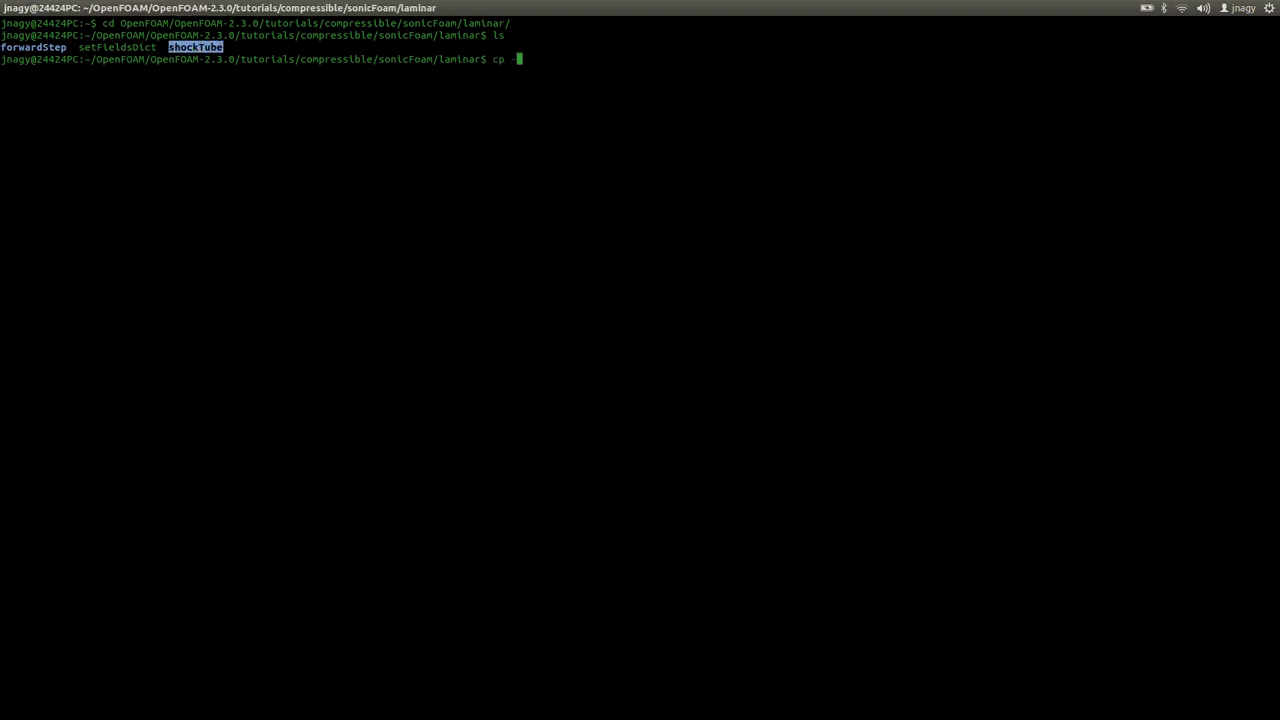
pyautogui.write('r sh')
pyautogui.press('Tab')
pyautogui.write('sh')
pyautogui.press('Tab')
pyautogui.press('BackSpace')
pyautogui.write('_')
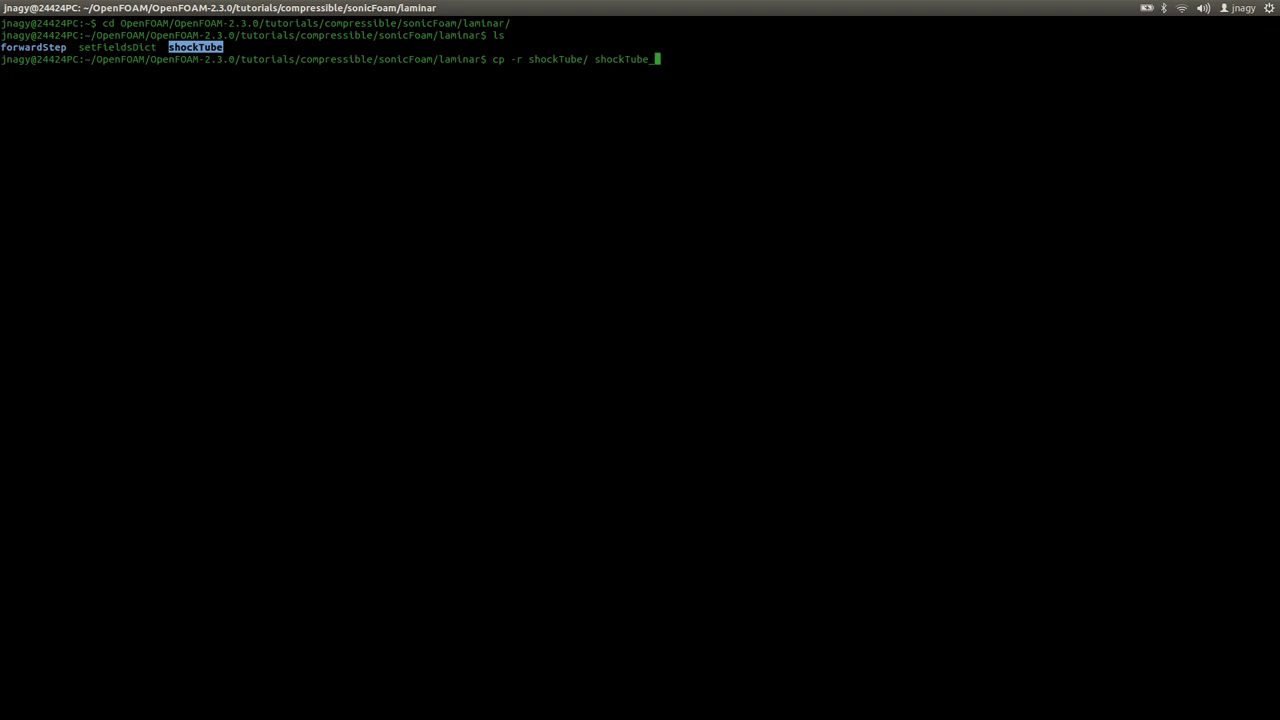
pyautogui.write('baseCase')
pyautogui.press('Return')
pyautogui.write('ls')
pyautogui.press('Return')
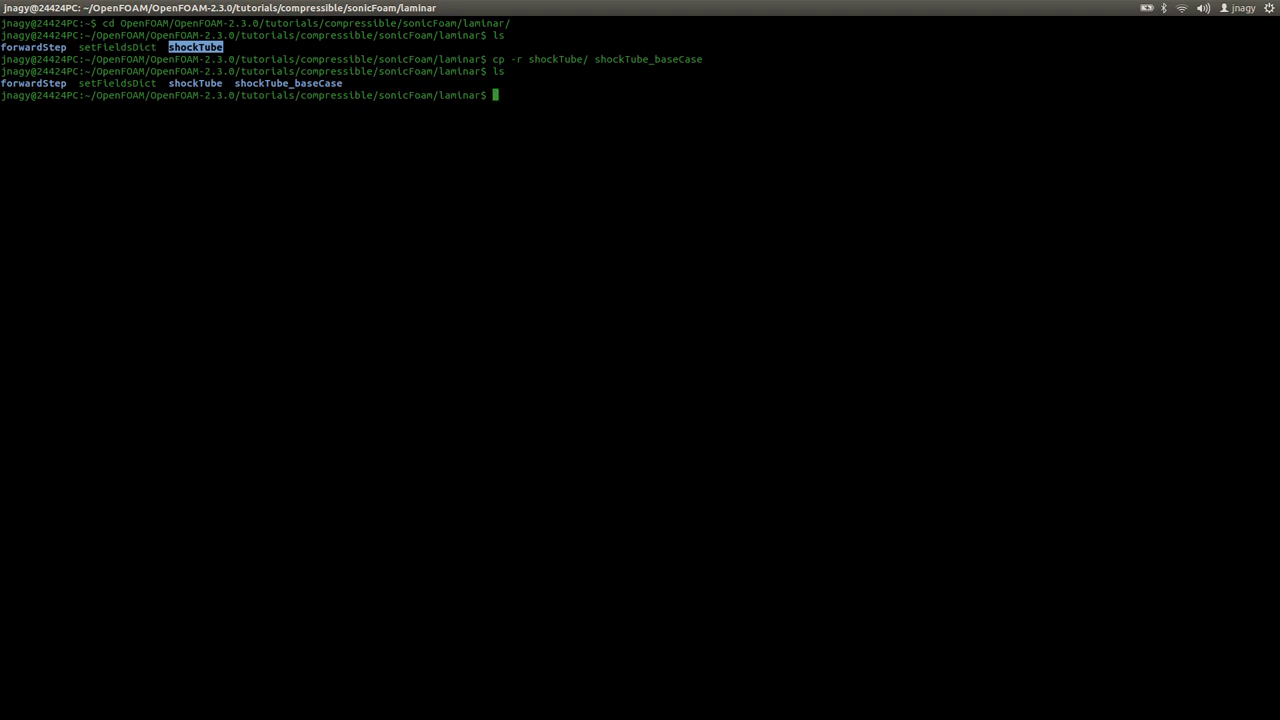
# - Enter shockTube_baseCase and open constant/polyMesh/blockMeshDict in nano
pyautogui.write('cd shockTube_')
pyautogui.press('Tab')
pyautogui.press('Return')
pyautogui.write('ls')
pyautogui.press('Return')
pyautogui.write('nano co')
pyautogui.press('Tab')
pyautogui.write('po')
pyautogui.press('Tab')
pyautogui.write('b')
pyautogui.press('Tab')
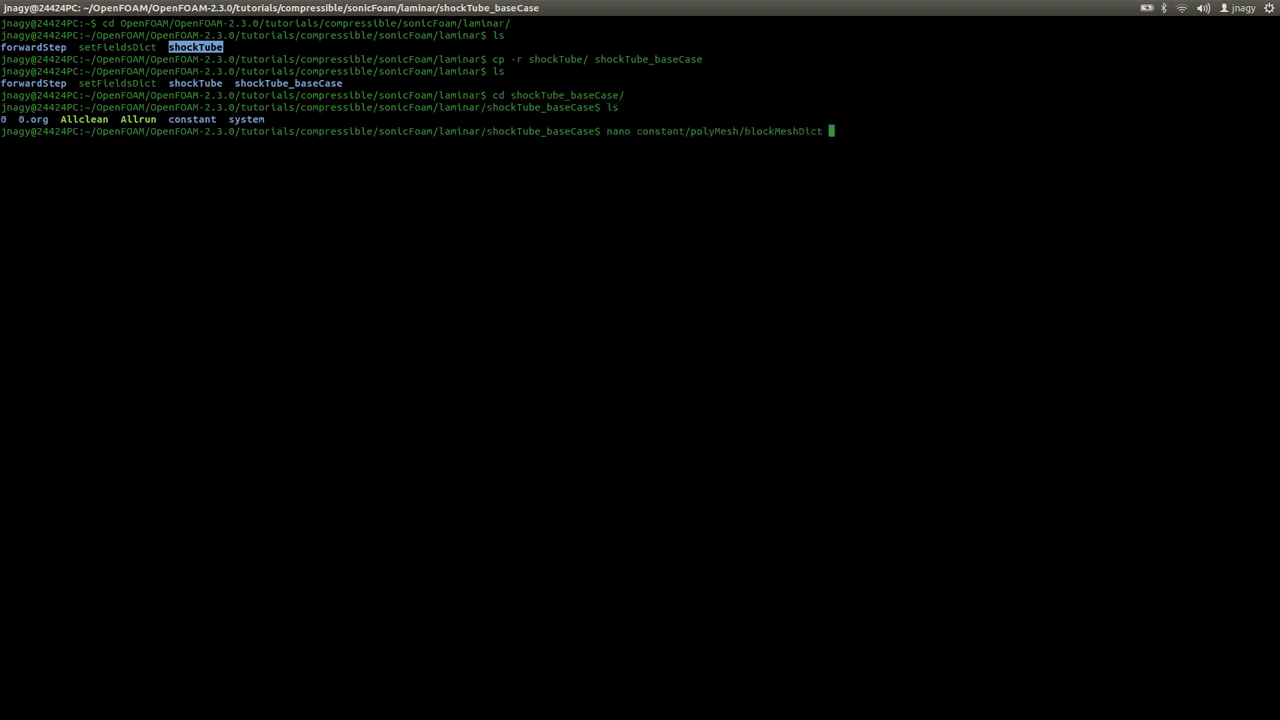
pyautogui.press('Return')
# - Change the hex block cells from (1000 1 1) to (100 1 1) and write blockMeshDict
pyautogui.press('Down')
pyautogui.press('Down')
pyautogui.press('Down')
pyautogui.press('Down')
pyautogui.press('Down')
pyautogui.press('Down')
pyautogui.press('Down')
pyautogui.press('Down')
pyautogui.press('Down')
pyautogui.press('Down')
pyautogui.press('Down')
pyautogui.press('Down')
pyautogui.press('Down')
pyautogui.press('Down')
pyautogui.press('Down')
pyautogui.press('Down')
pyautogui.press('Down')
pyautogui.press('Down')
pyautogui.press('Down')
pyautogui.press('Down')
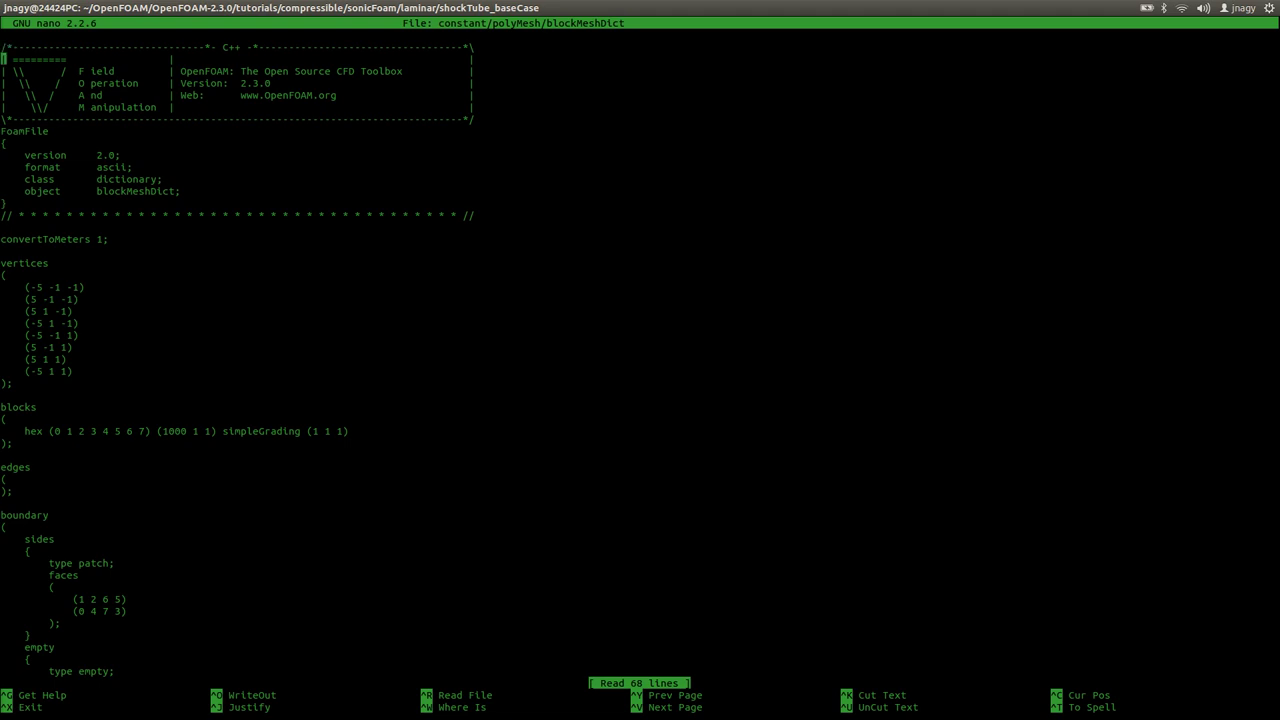
pyautogui.press('Left')
pyautogui.press('Left')
pyautogui.press('Left')
pyautogui.press('Left')
pyautogui.press('Left')
pyautogui.press('Left')
pyautogui.press('Left')
pyautogui.press('Left')
pyautogui.press('Left')
pyautogui.press('Left')
pyautogui.press('Left')
pyautogui.press('Left')
pyautogui.press('Left')
pyautogui.press('Left')
pyautogui.press('Left')
pyautogui.press('Left')
pyautogui.press('Left')
pyautogui.press('Left')
pyautogui.press('Left')
pyautogui.press('Left')
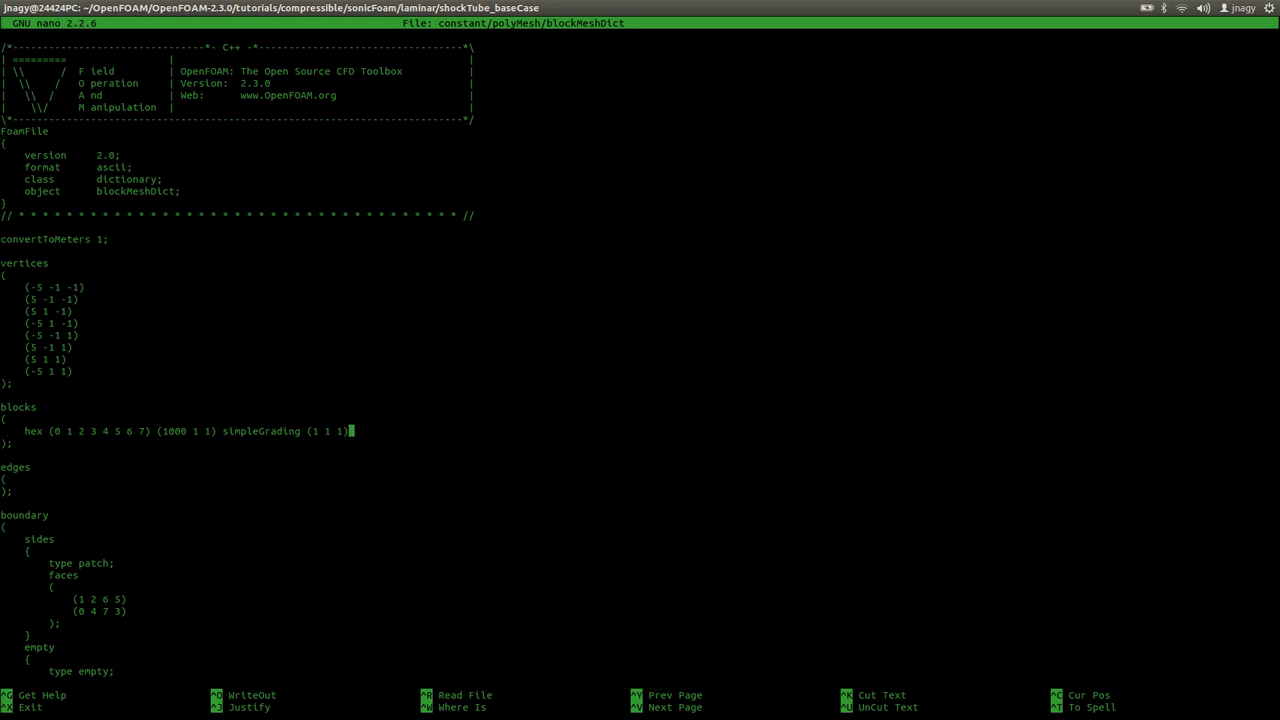
pyautogui.press('BackSpace')
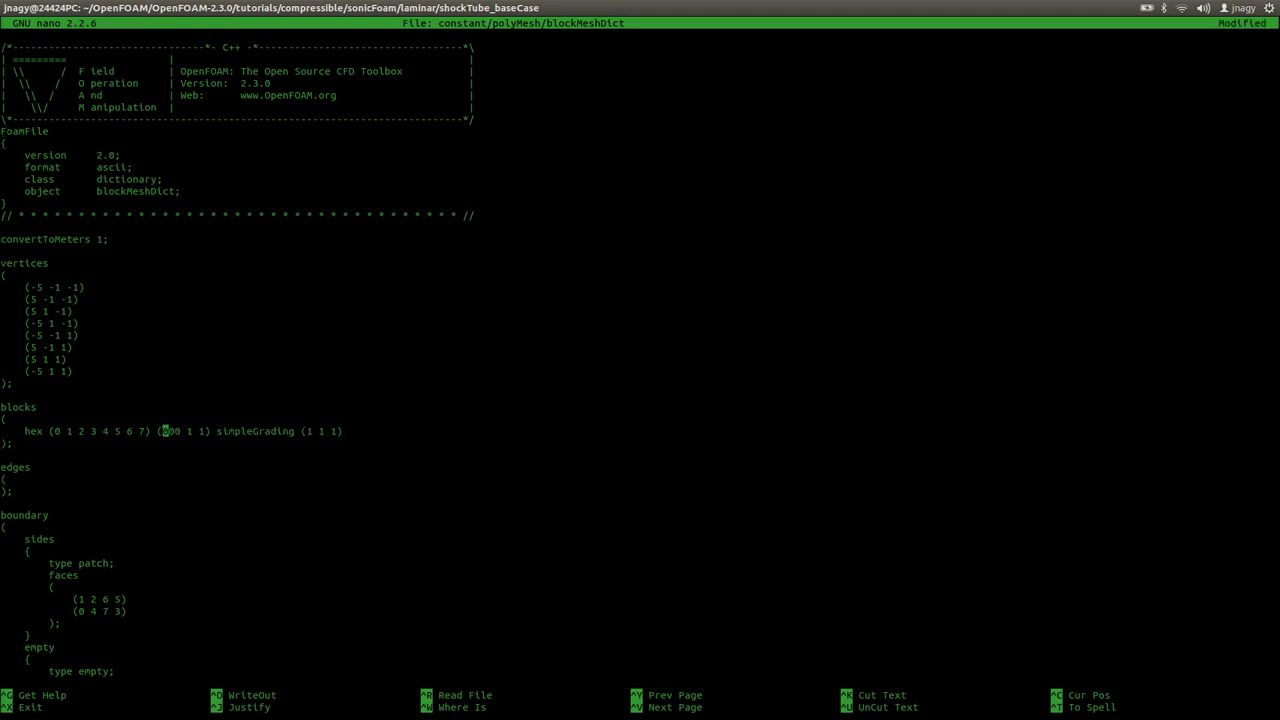
pyautogui.press('BackSpace')
pyautogui.press('Delete')
pyautogui.write('1')
pyautogui.press('Left')
pyautogui.write('(')
pyautogui.hotkey('ctrl', 'o')
# - Confirm the save, exit nano and return to the laminar folder
pyautogui.press('Return')
pyautogui.hotkey('ctrl', 'x')
pyautogui.write('cd ..')
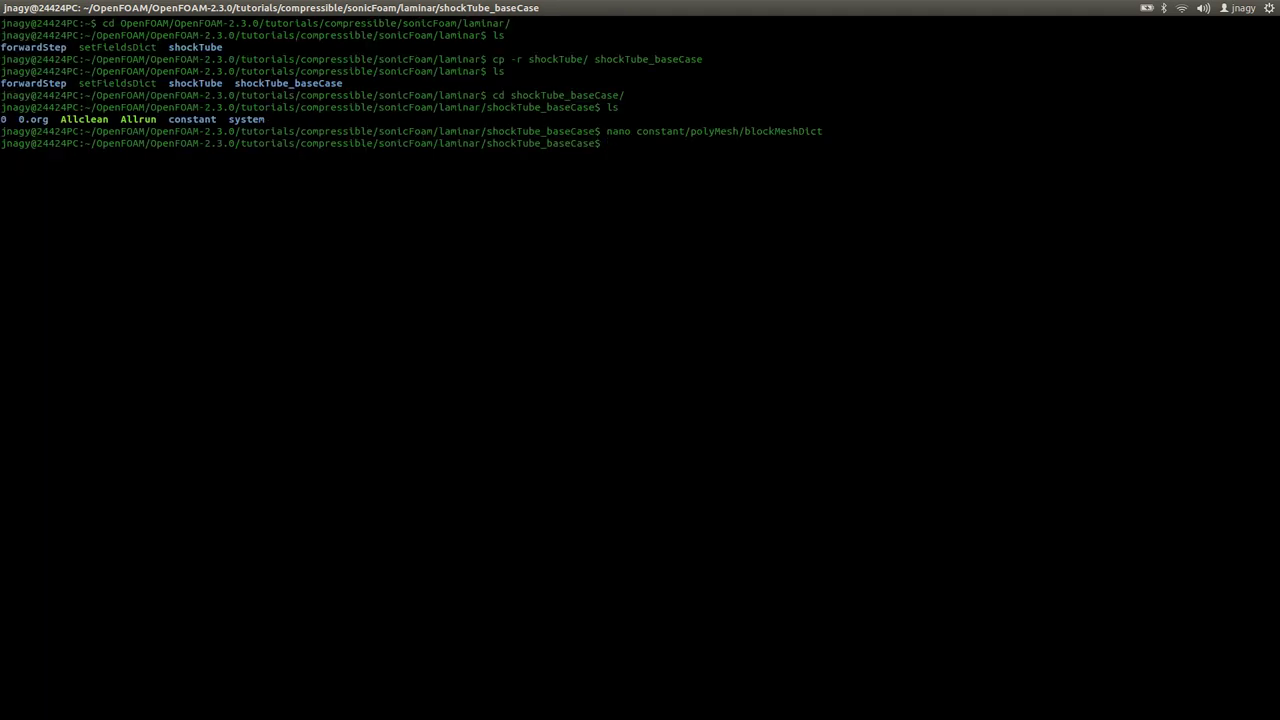
pyautogui.press('Return')
pyautogui.write('ls')
pyautogui.press('Return')
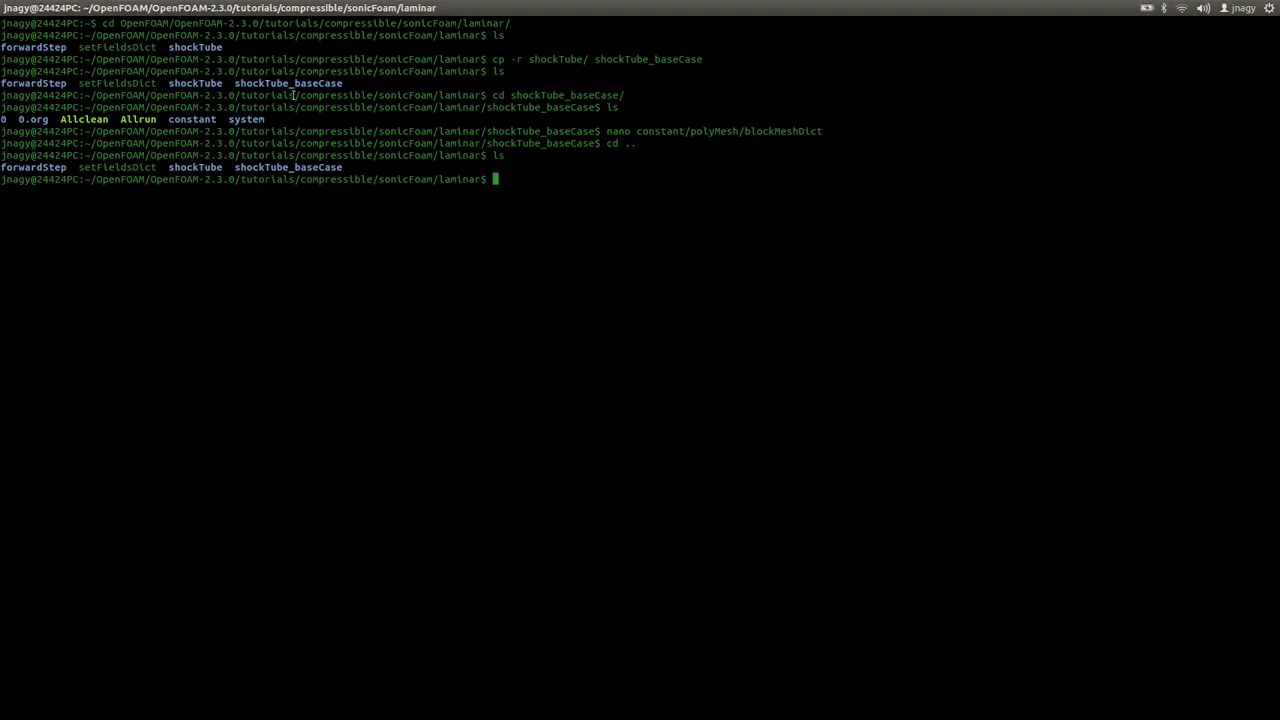
# - Copy shockTube_baseCase into shockTube_100, shockTube_1000 and shockTube_10000
pyautogui.write('cp -r sh')
pyautogui.press('Tab')
pyautogui.write('_')
pyautogui.press('Tab')
pyautogui.write('sh')
pyautogui.press('Tab')
pyautogui.write('_100')
pyautogui.press('Return')
pyautogui.press('Up')
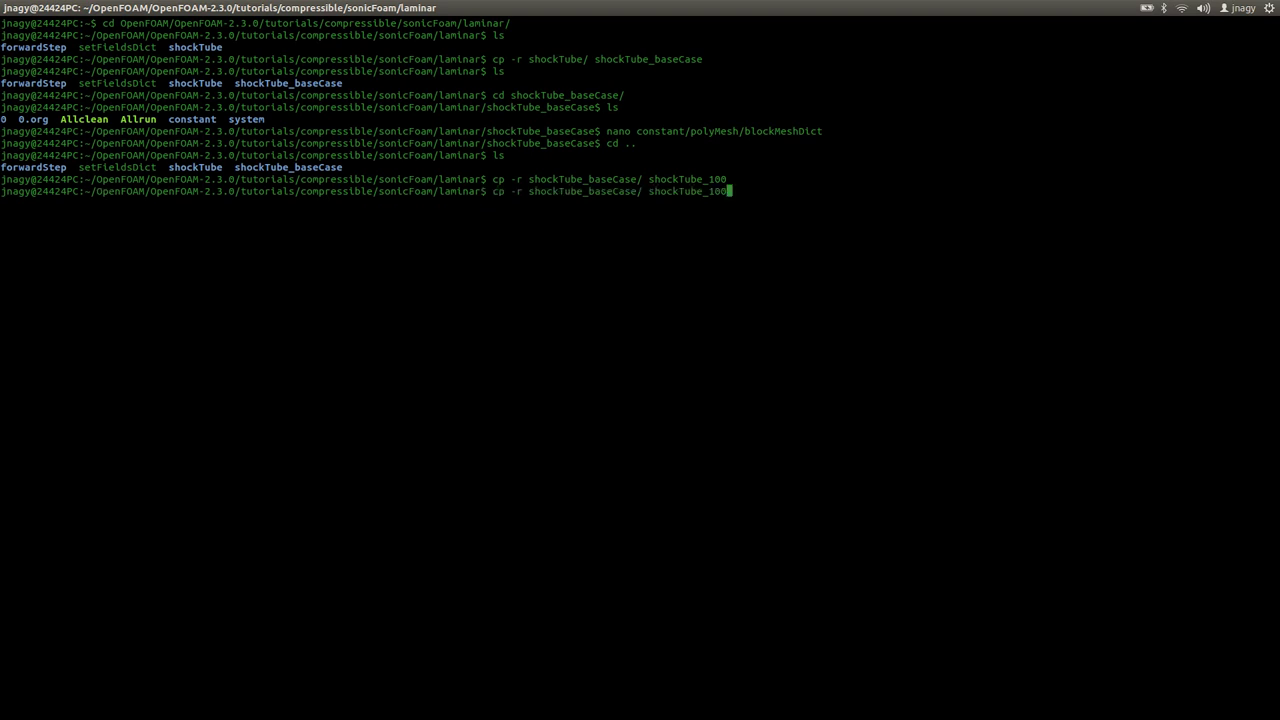
pyautogui.write('0')
pyautogui.press('Return')
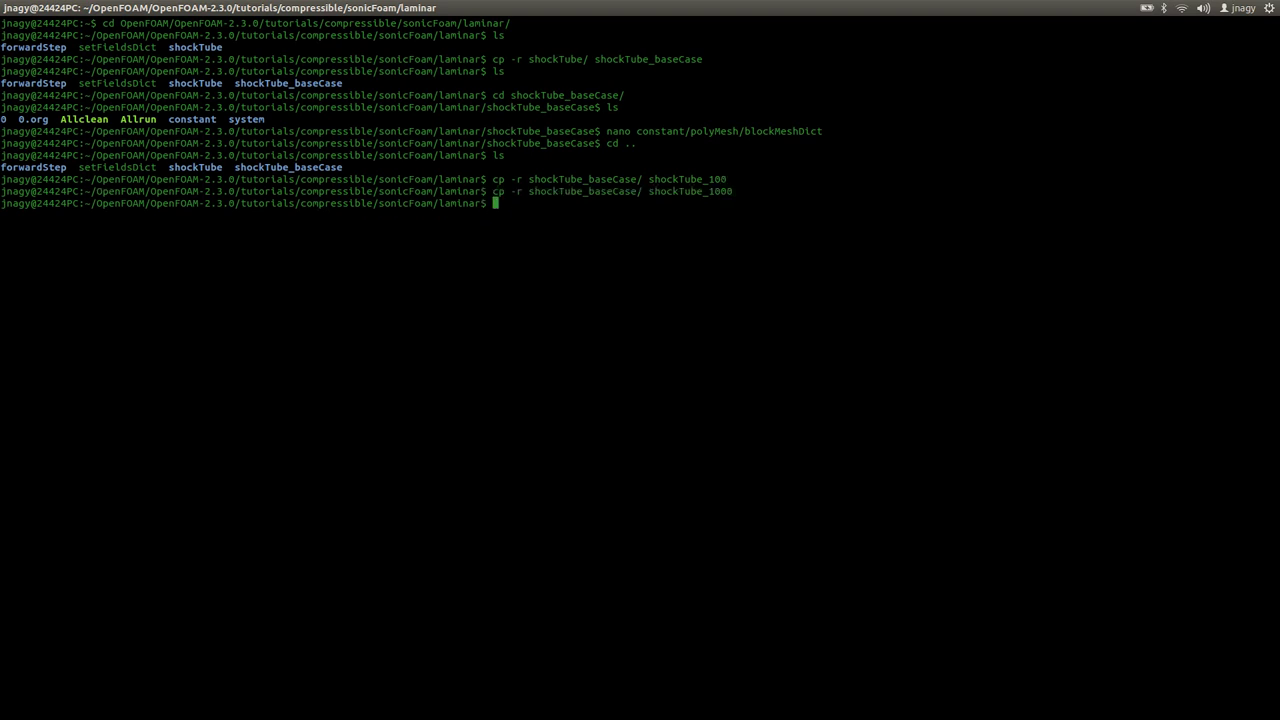
pyautogui.press('Up')
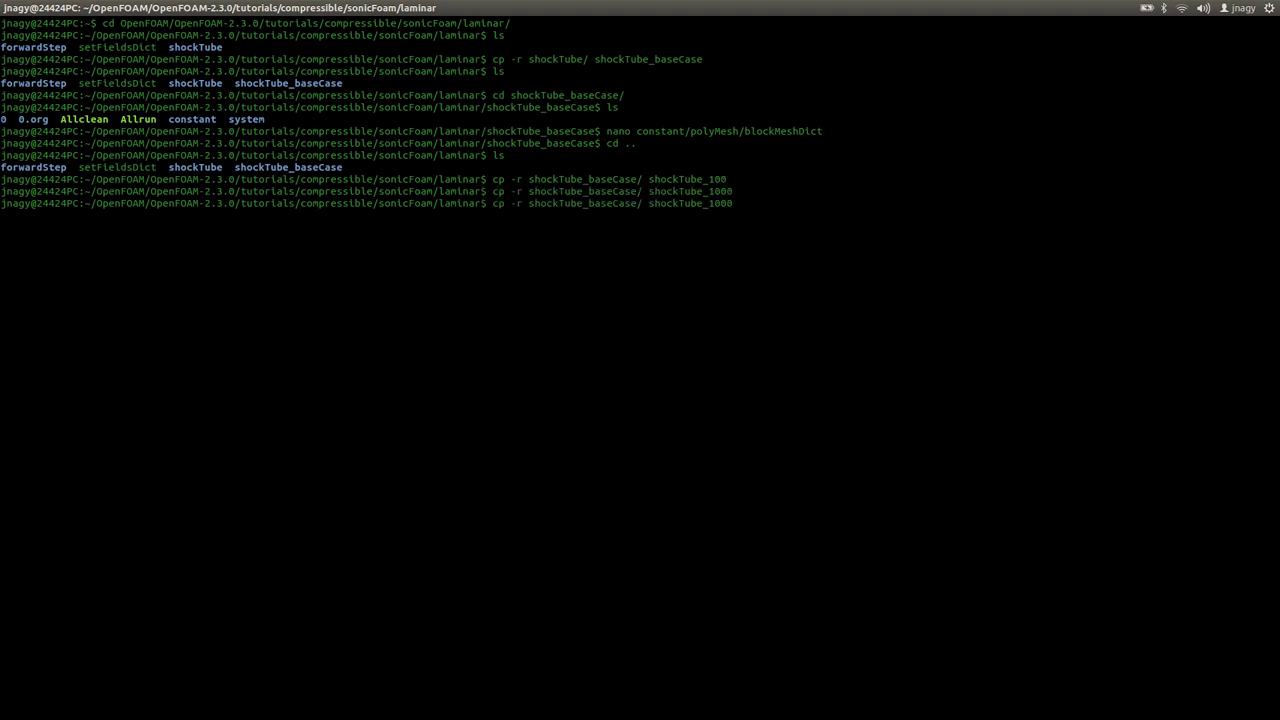
pyautogui.write('0')
pyautogui.press('Return')
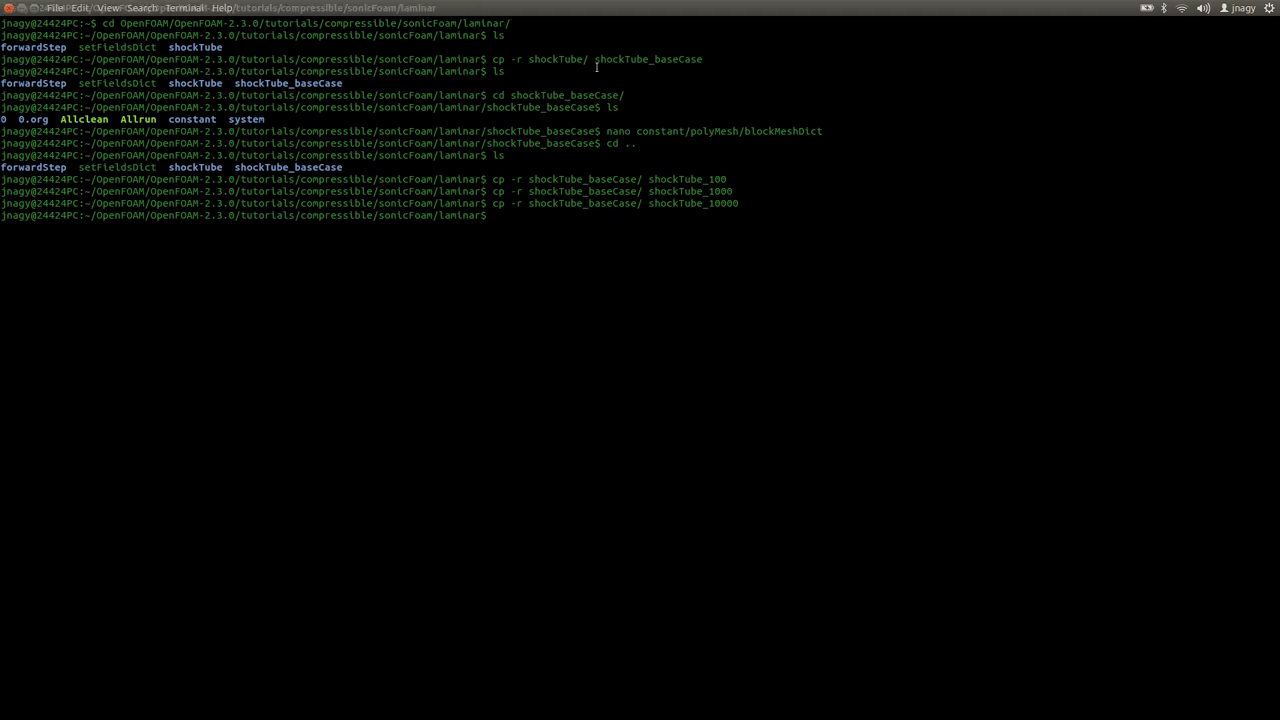
# - Enter the shockTube_100 case folder and list its contents
pyautogui.doubleClick(690, 191)
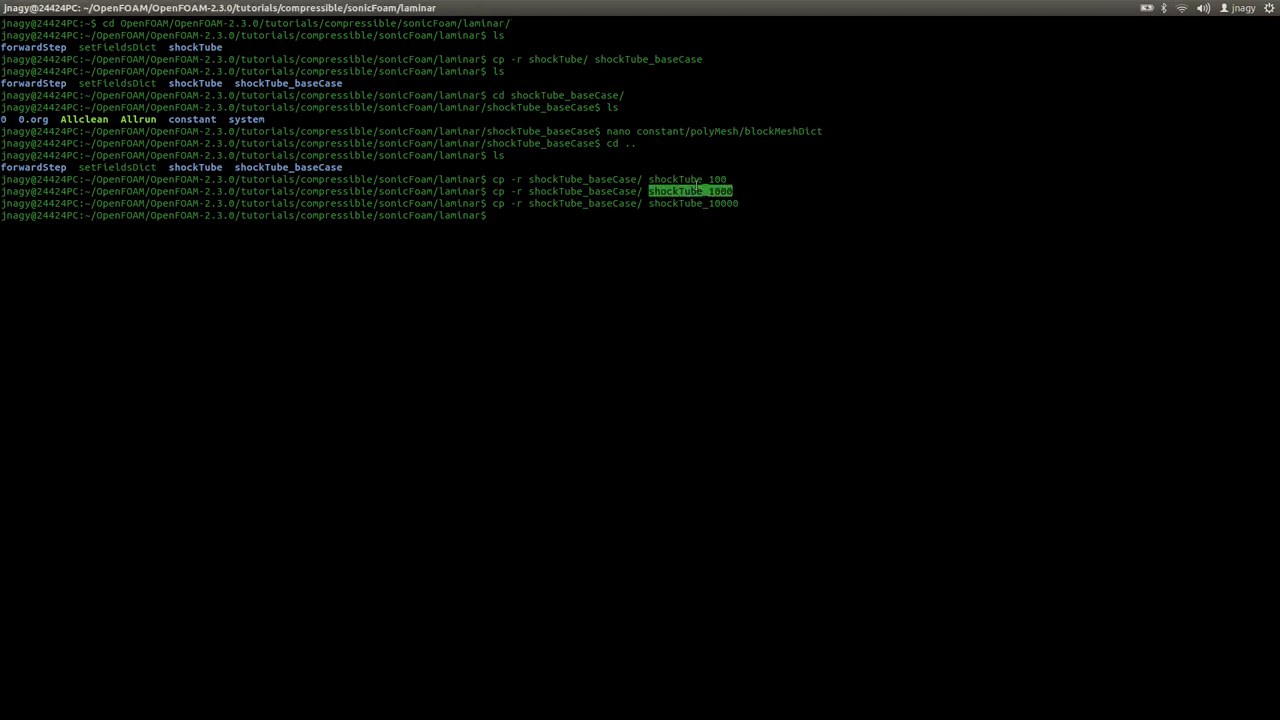
pyautogui.doubleClick(694, 204)
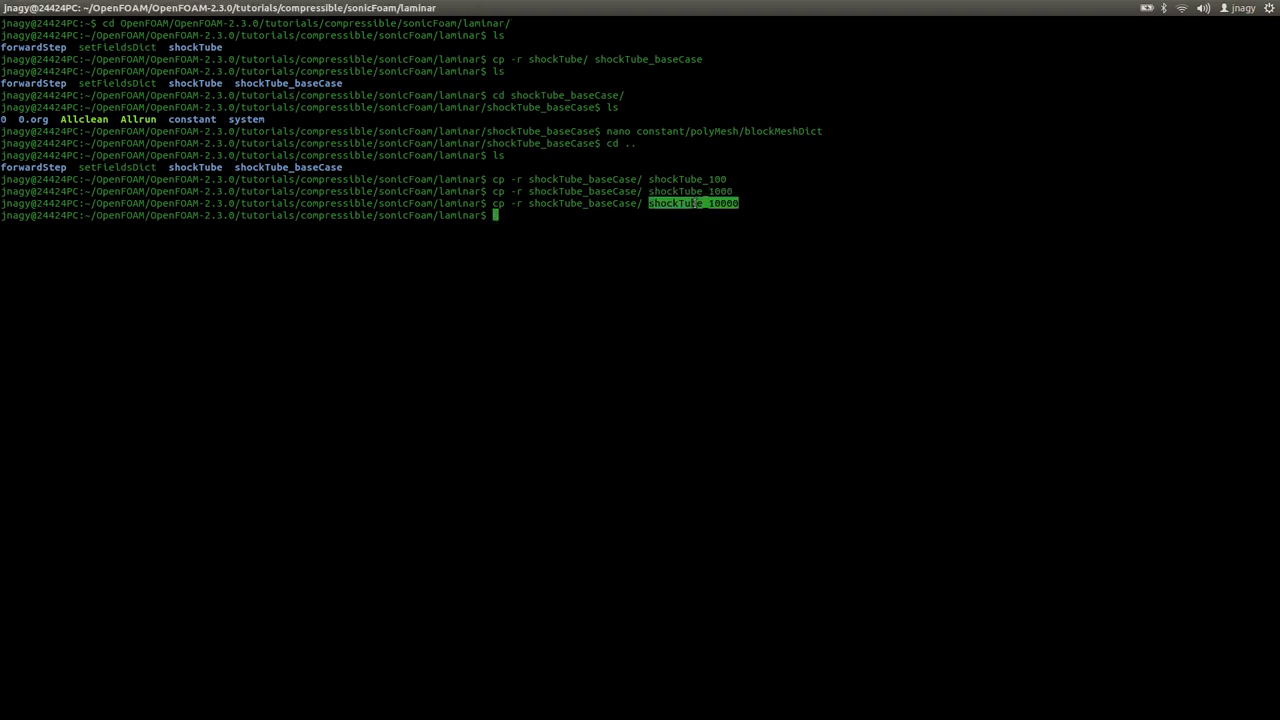
pyautogui.click(694, 203)
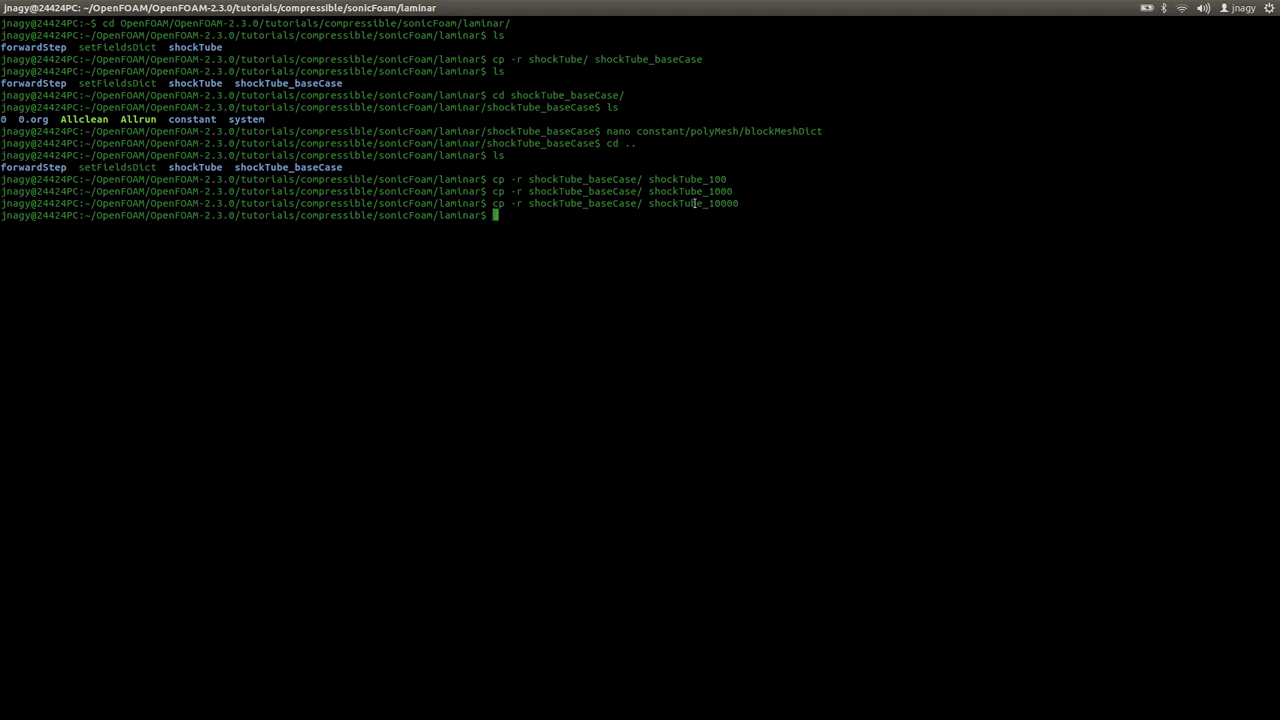
pyautogui.write('cd shockTube_100')
pyautogui.press('Return')
pyautogui.write('ls')
pyautogui.press('Return')
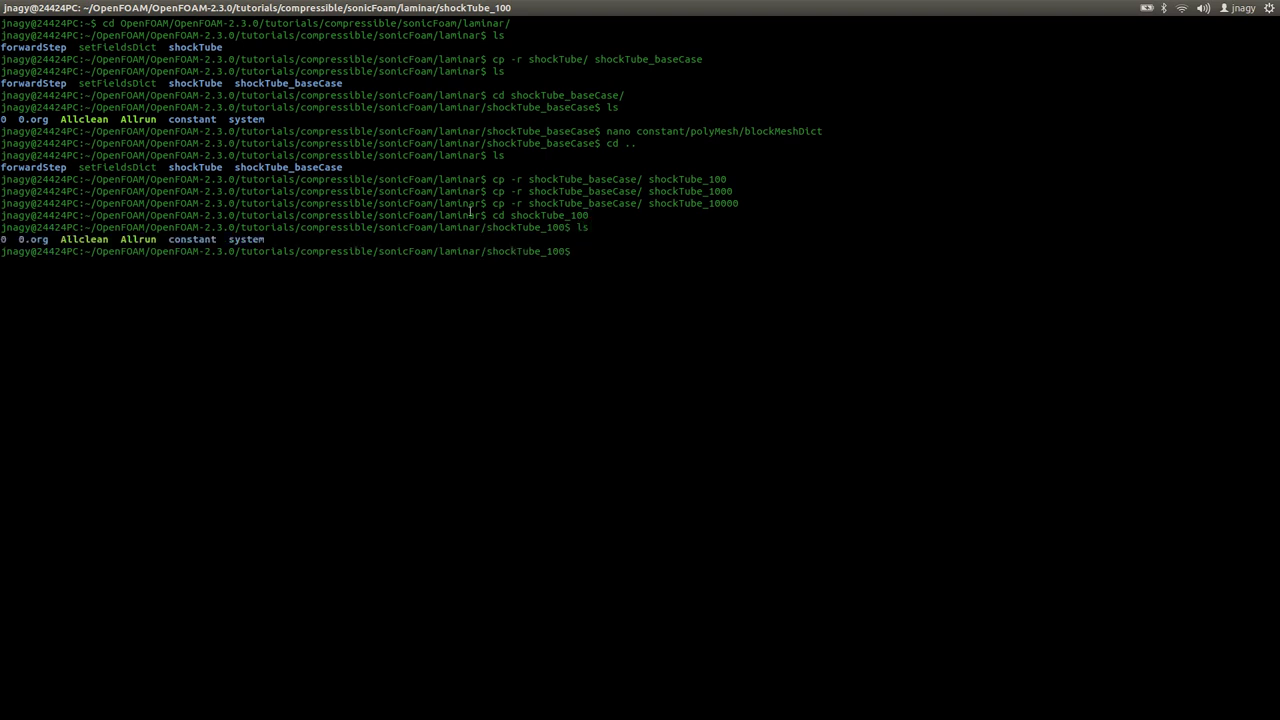
# - Point out the case contents: the system and 0.org folders and the Allclean and Allrun scripts
pyautogui.tripleClick(8, 239)
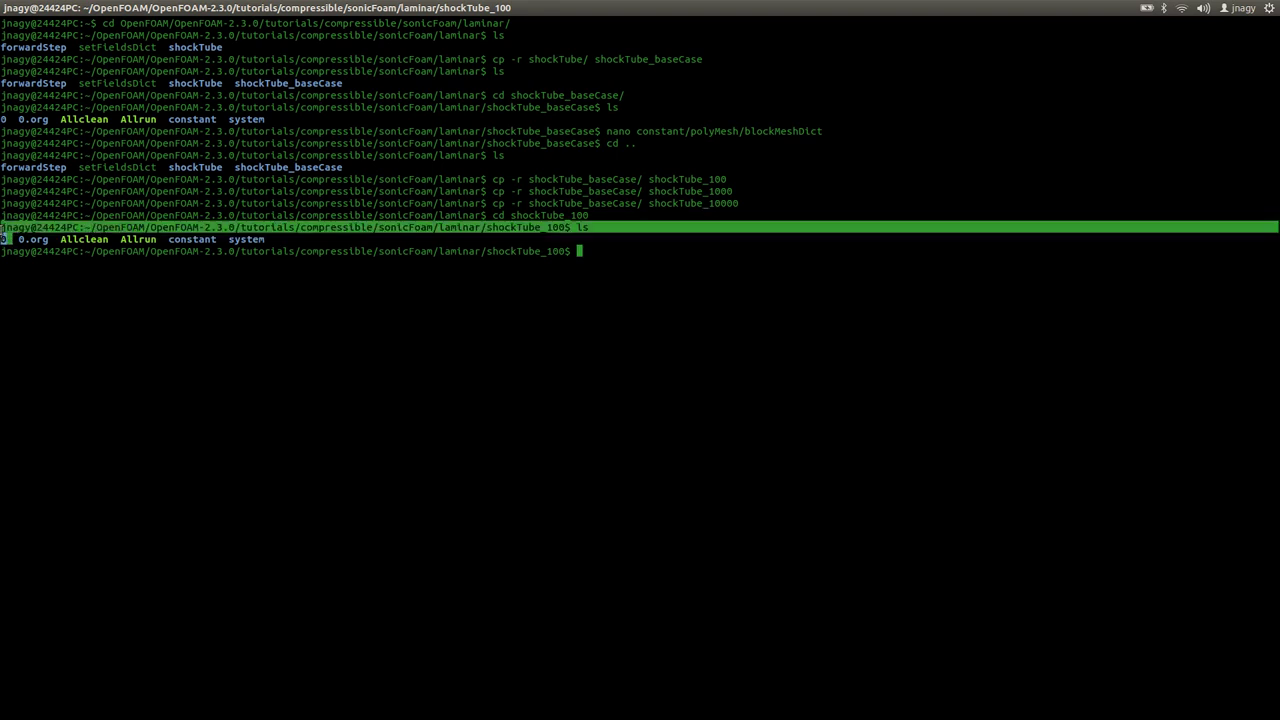
pyautogui.click(187, 239)
pyautogui.tripleClick(268, 240)
pyautogui.doubleClick(264, 240)
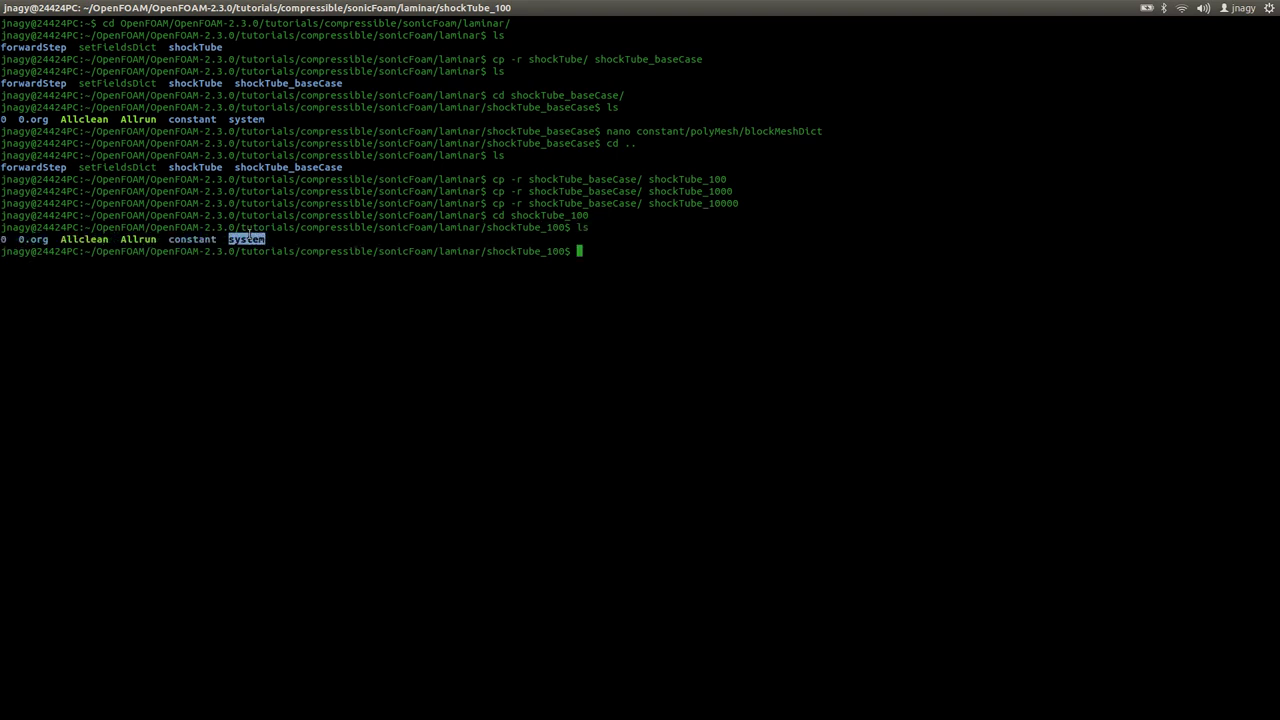
pyautogui.moveTo(16, 242)
pyautogui.mouseDown()
pyautogui.moveTo(52, 244)
pyautogui.moveTo(18, 241)
pyautogui.mouseUp()
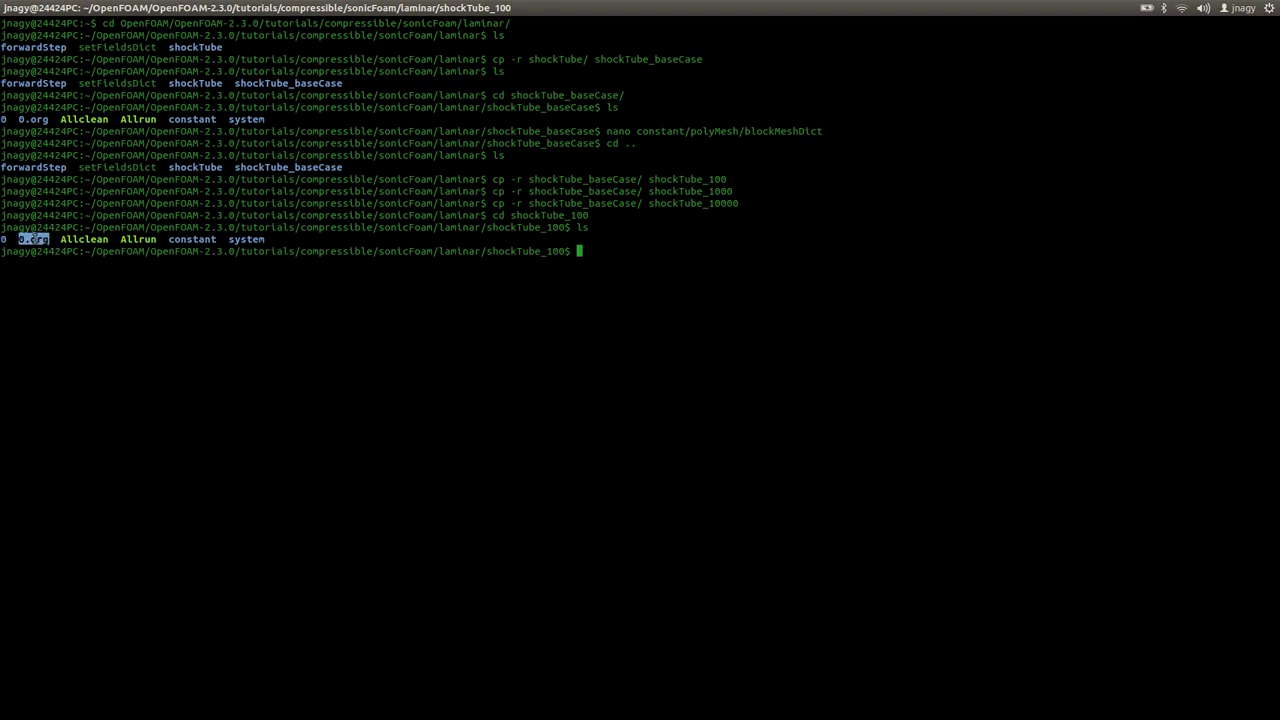
pyautogui.click(5, 240)
pyautogui.doubleClick(34, 240)
pyautogui.click(61, 239)
pyautogui.moveTo(61, 239); pyautogui.dragTo(157, 241)
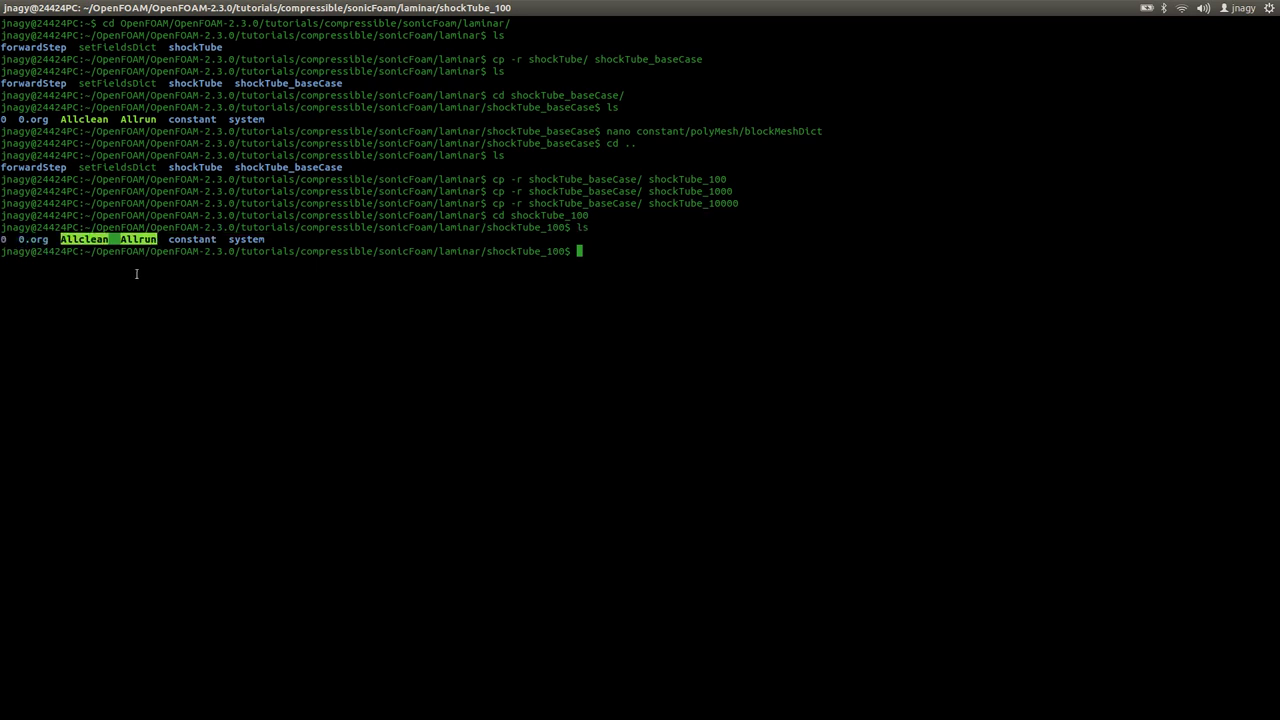
# - Enter the 0 folder and list its field files magU, p, T and U
pyautogui.write('cd 0')
pyautogui.press('Return')
pyautogui.write('ls')
pyautogui.press('Return')
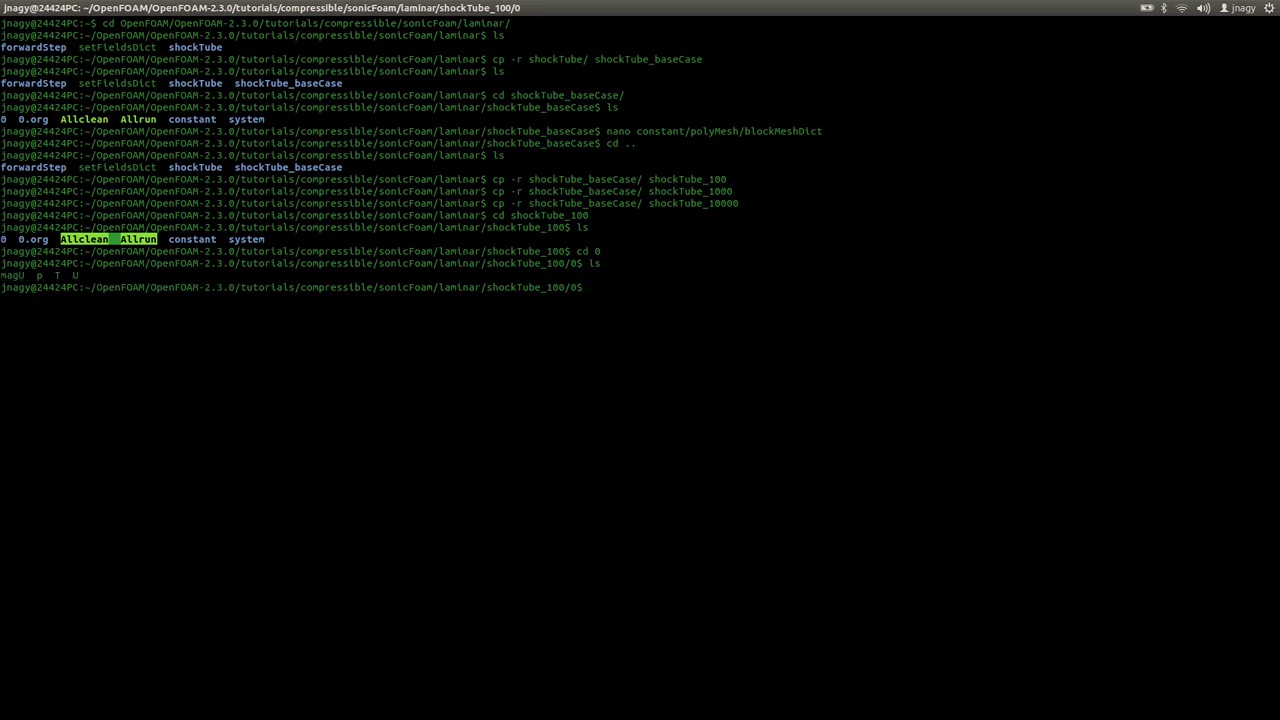
pyautogui.click(40, 275)
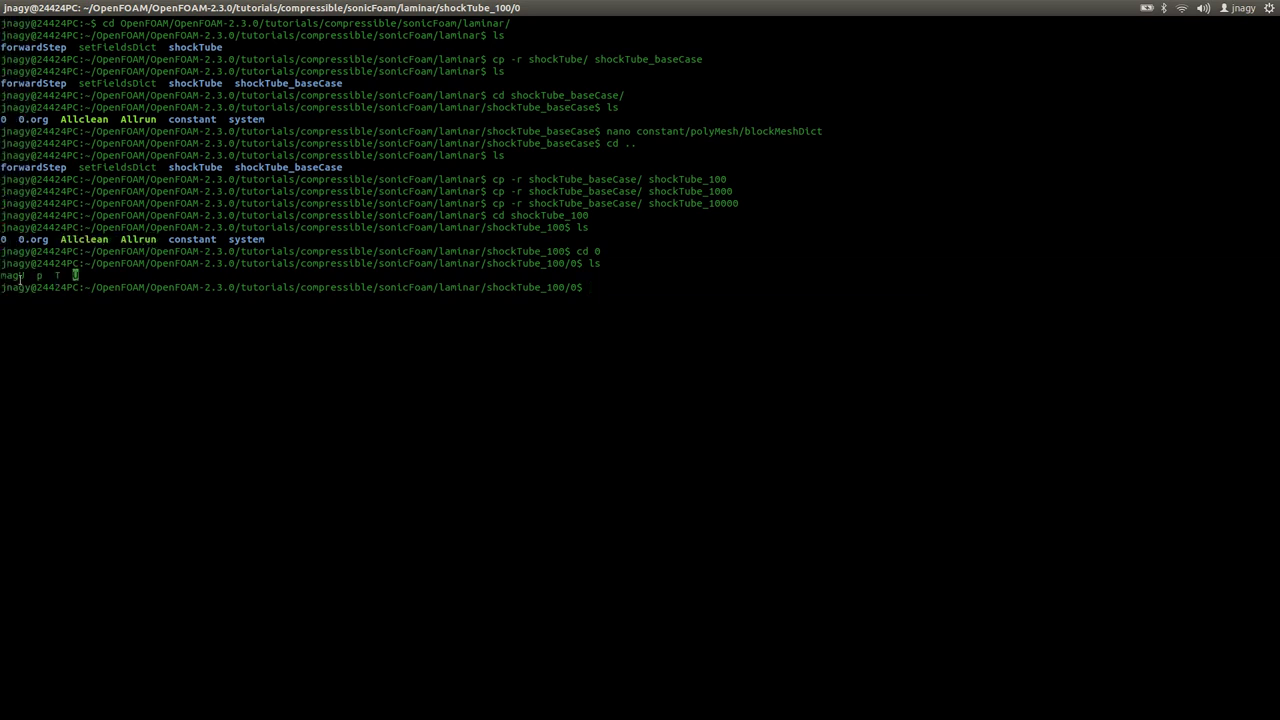
pyautogui.doubleClick(18, 276)
pyautogui.doubleClick(75, 275)
pyautogui.moveTo(38, 275); pyautogui.dragTo(82, 275)
pyautogui.click(30, 276)
# - Open the pressure file p in nano and inspect its dimensions and internalField uniform 0
pyautogui.write('nano p')
pyautogui.press('Return')
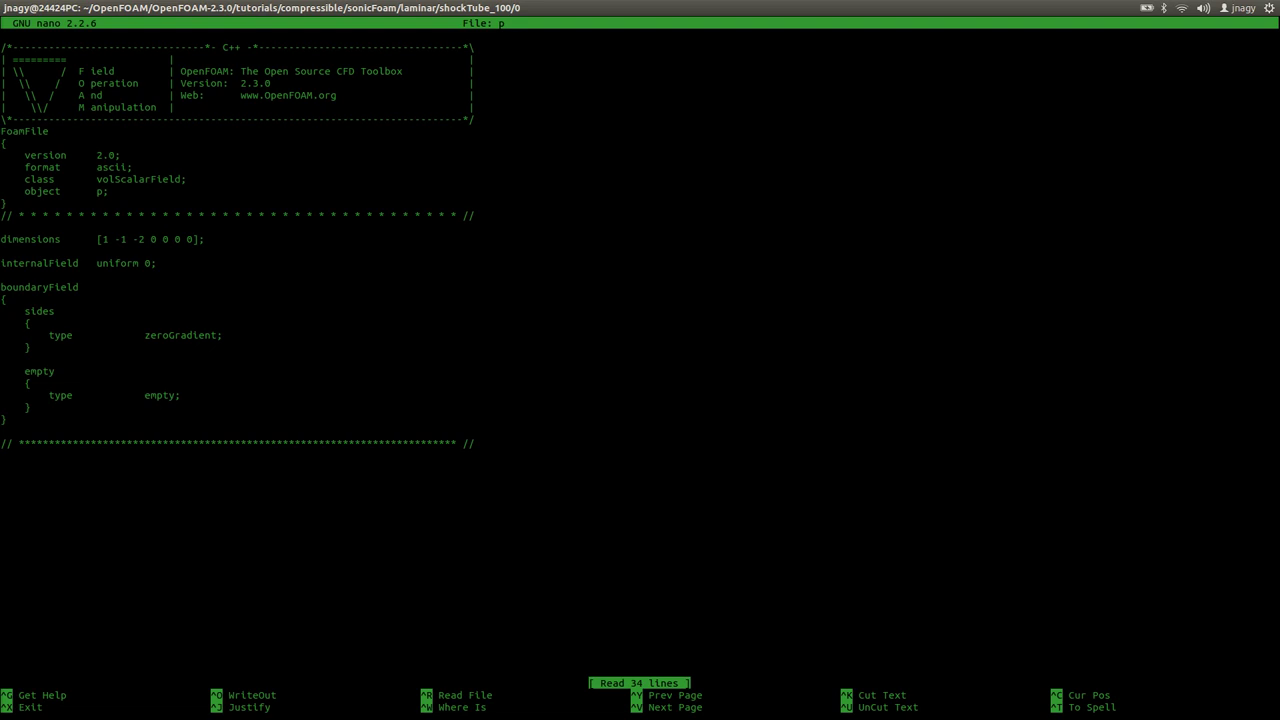
pyautogui.tripleClick(146, 245)
pyautogui.click(150, 238)
pyautogui.tripleClick(152, 236)
pyautogui.click(152, 236)
pyautogui.tripleClick(152, 236)
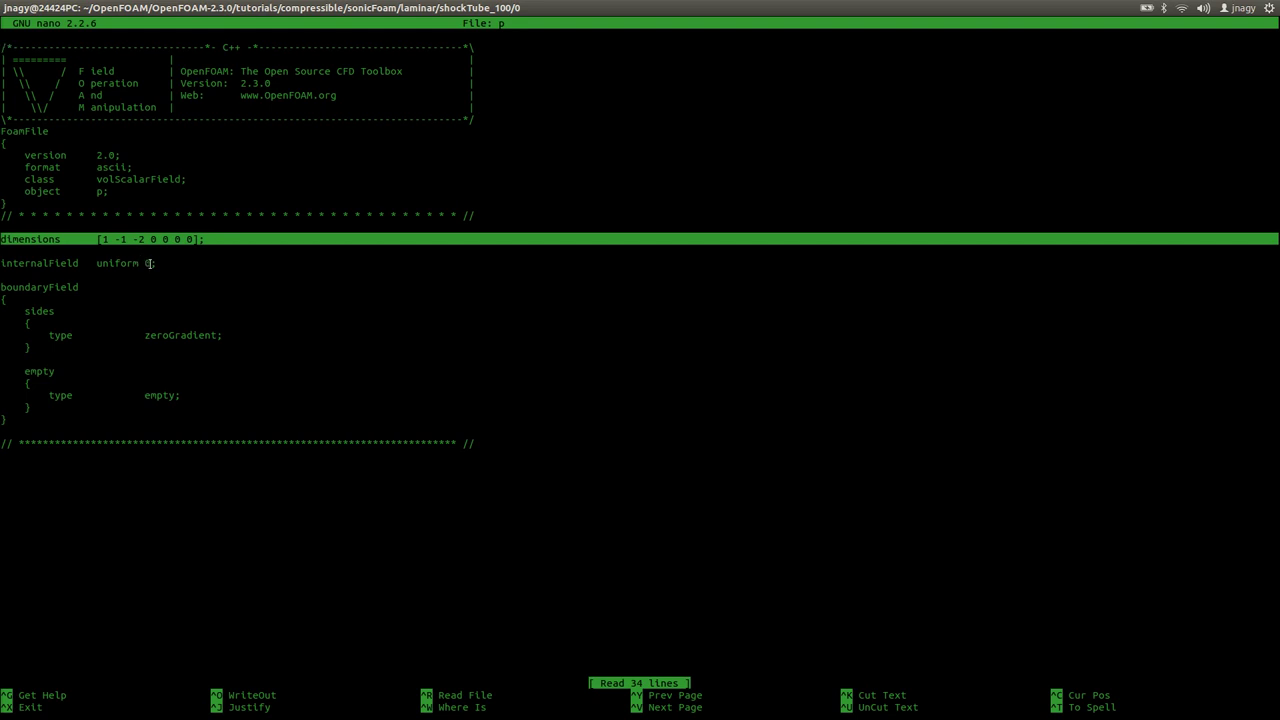
pyautogui.click(150, 263)
pyautogui.tripleClick(151, 263)
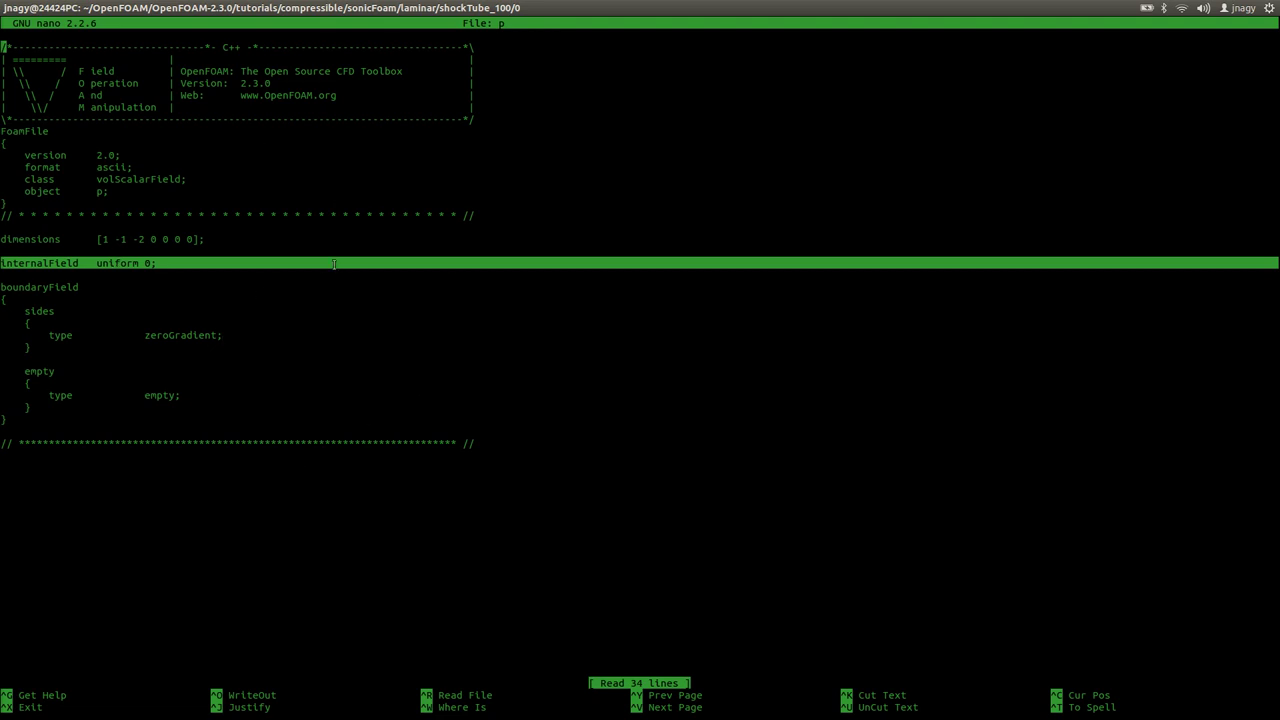
# - Review p's boundaries: the zeroGradient sides patch and the empty patch
pyautogui.doubleClick(38, 310)
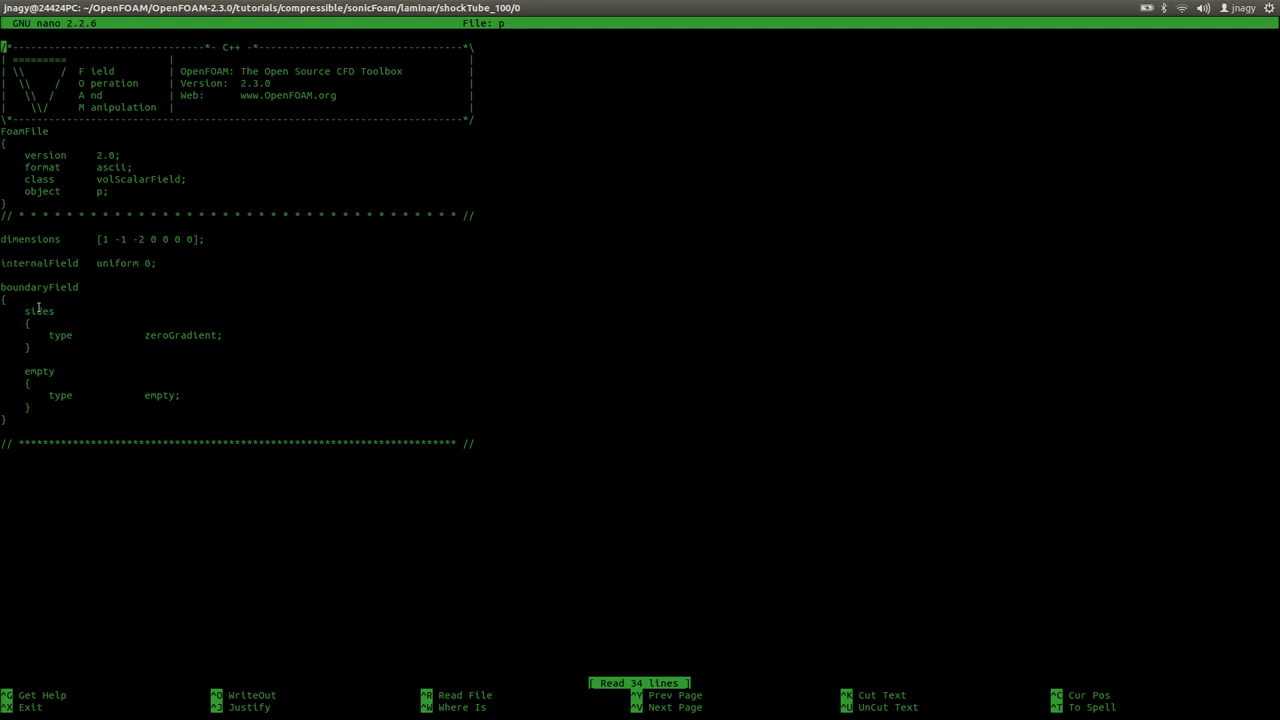
pyautogui.doubleClick(40, 371)
pyautogui.doubleClick(40, 311)
pyautogui.doubleClick(210, 336)
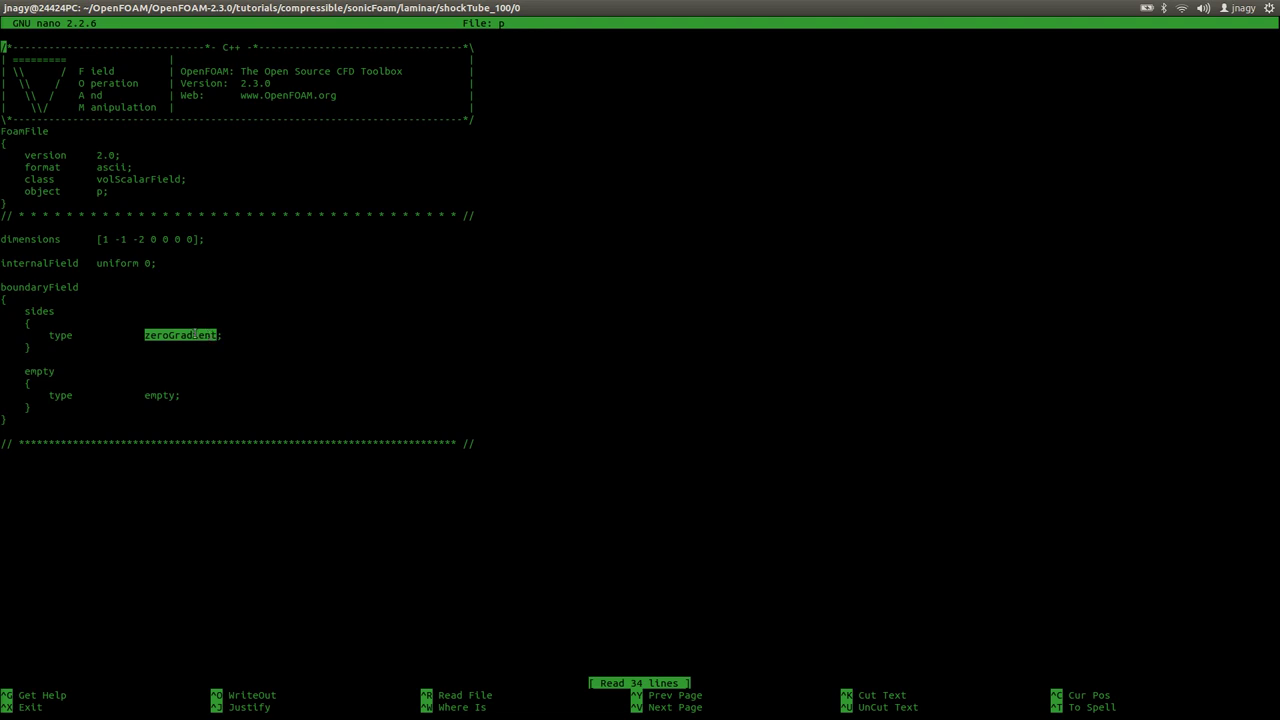
pyautogui.doubleClick(38, 371)
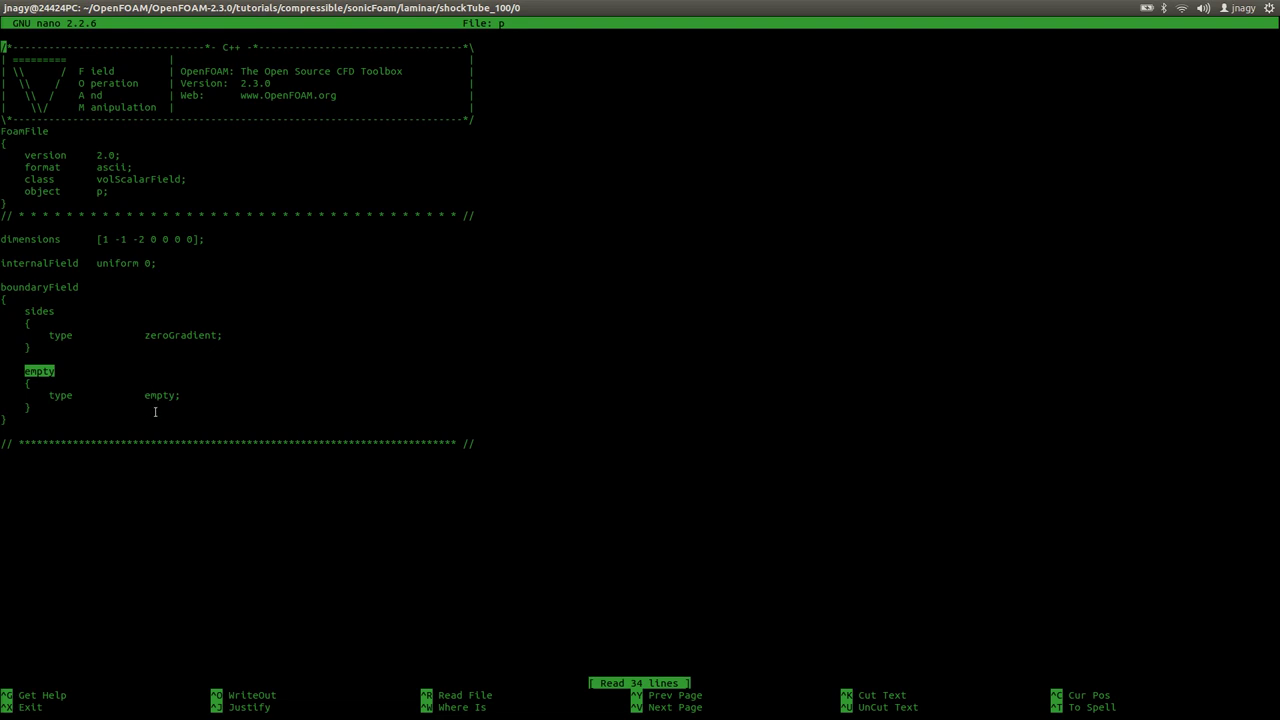
pyautogui.doubleClick(160, 396)
# - Switch from p to the temperature file T and inspect its dimensions, zeroGradient sides and empty patch
pyautogui.hotkey('ctrl', 'x')
pyautogui.write('nano T')
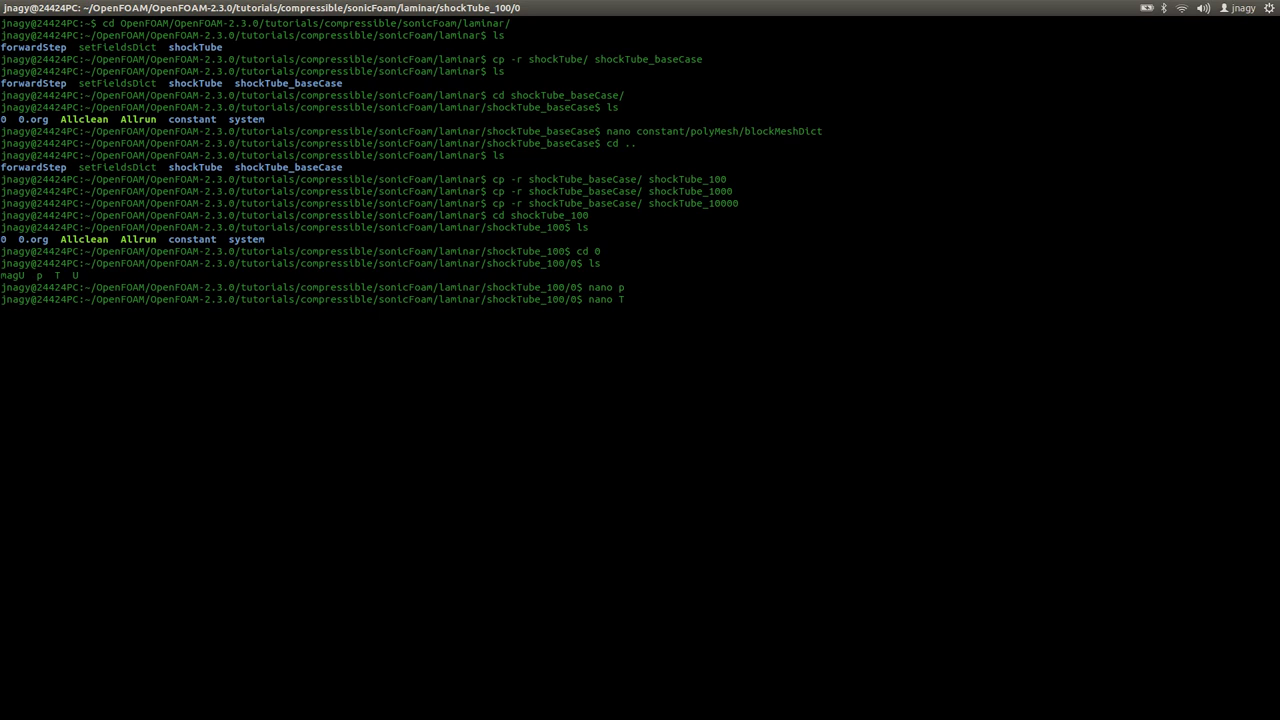
pyautogui.press('Return')
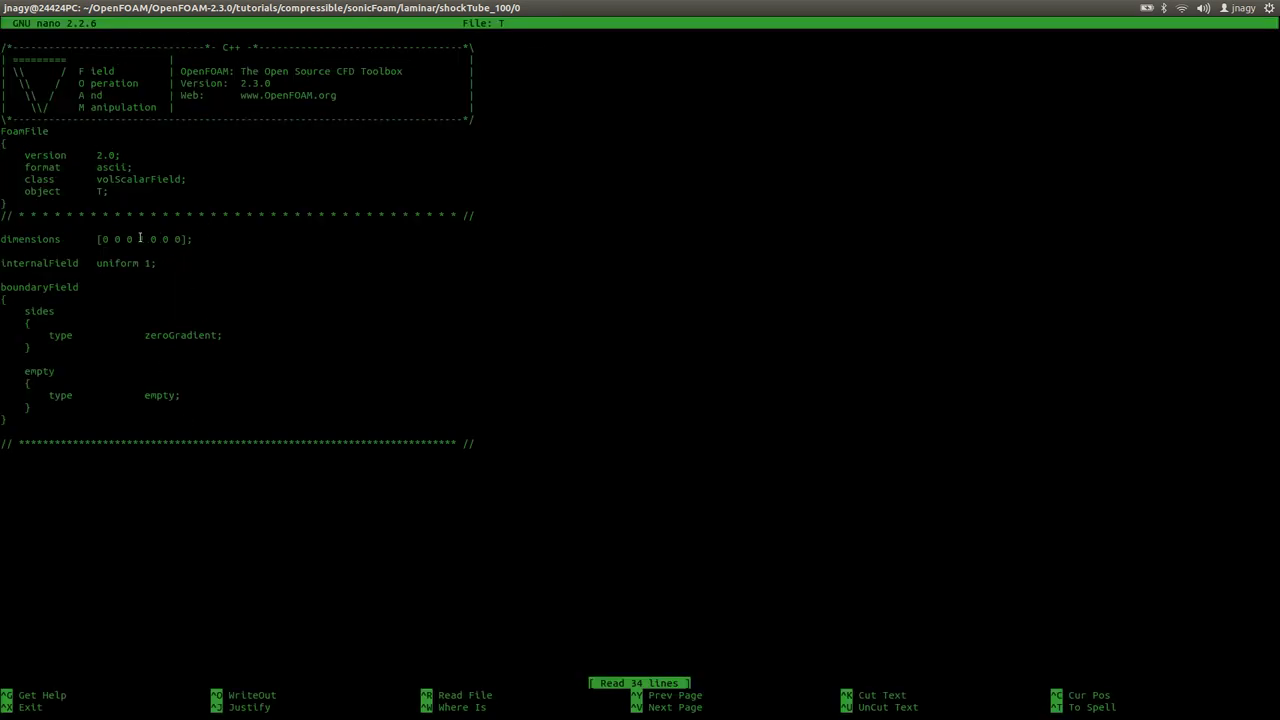
pyautogui.moveTo(133, 239); pyautogui.dragTo(157, 263)
pyautogui.click(158, 262)
pyautogui.moveTo(23, 312); pyautogui.dragTo(65, 349)
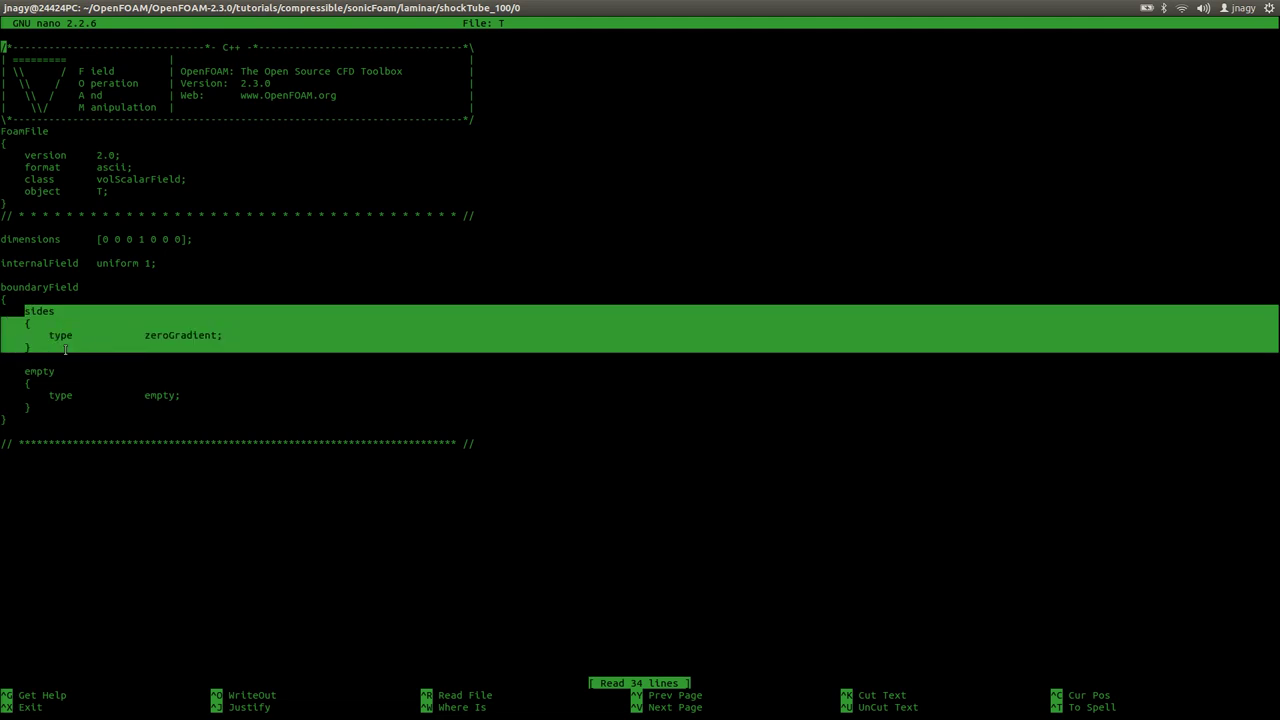
pyautogui.doubleClick(183, 335)
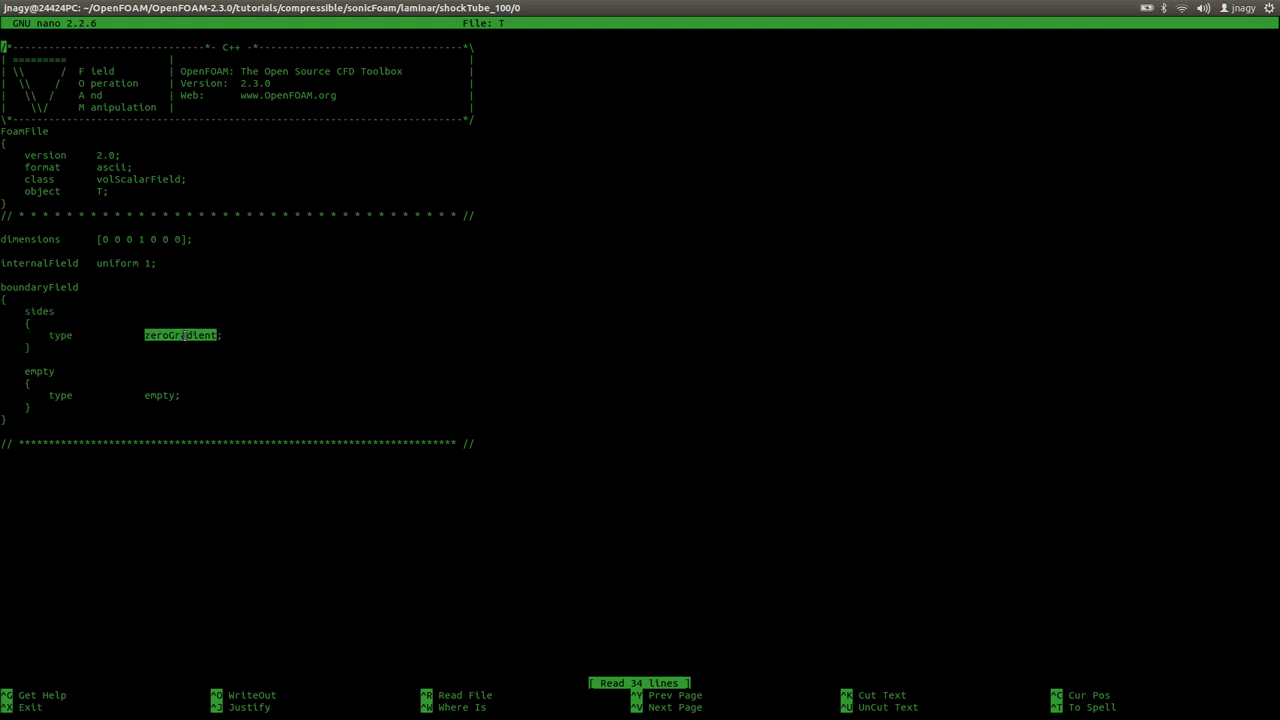
pyautogui.doubleClick(165, 396)
# - Close the temperature file and review U: uniform (0 0 0) velocity, zeroGradient and empty boundaries
pyautogui.hotkey('ctrl', 'x')
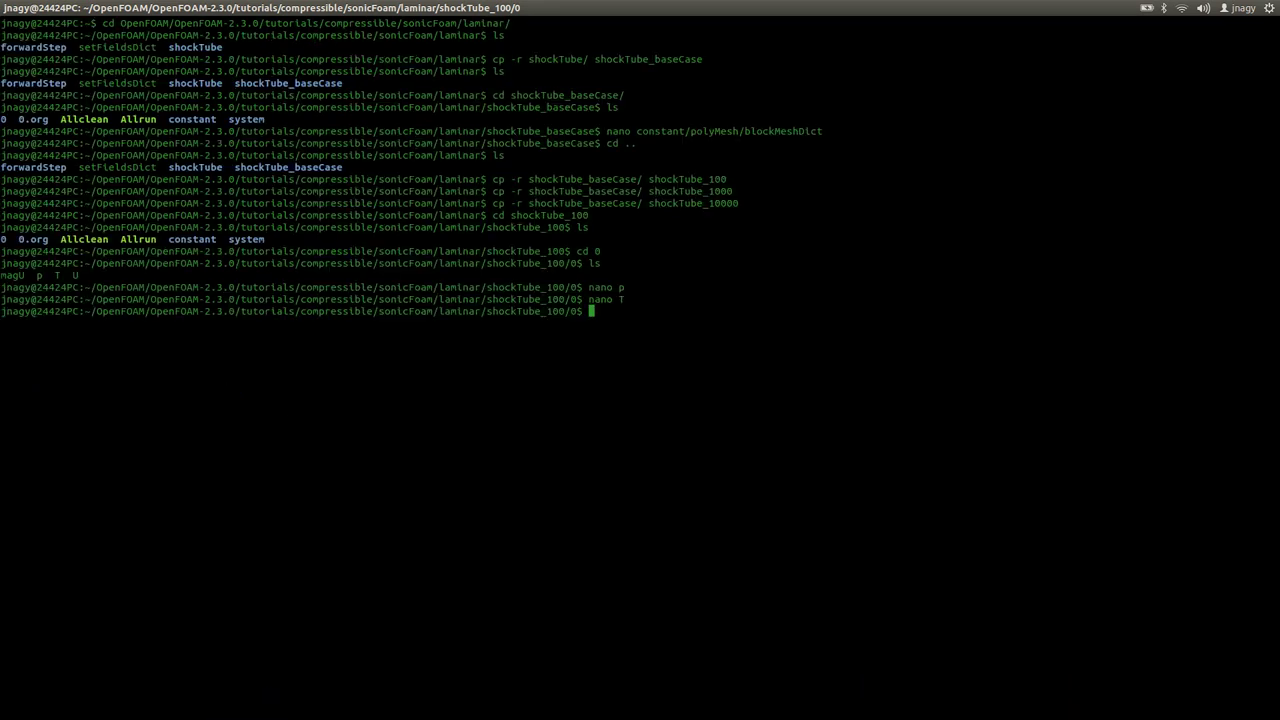
pyautogui.write('nano U')
pyautogui.press('Return')
pyautogui.moveTo(145, 263); pyautogui.dragTo(202, 260)
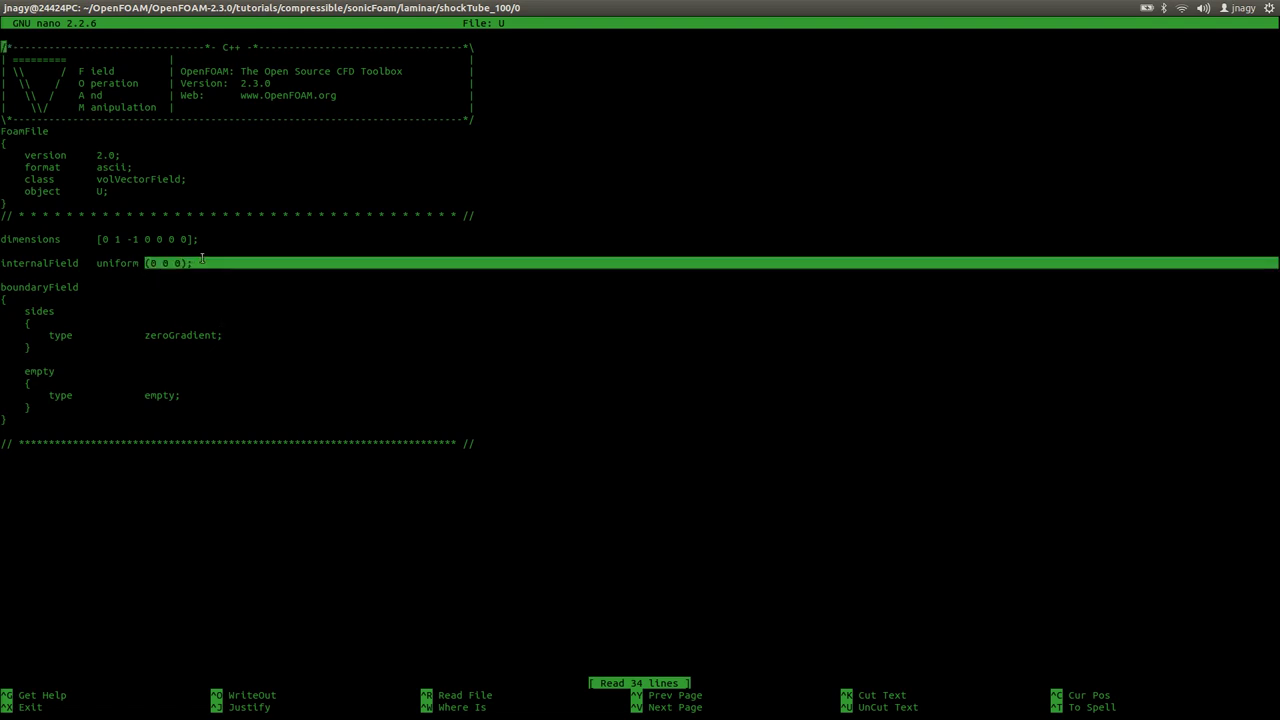
pyautogui.doubleClick(190, 335)
pyautogui.doubleClick(160, 395)
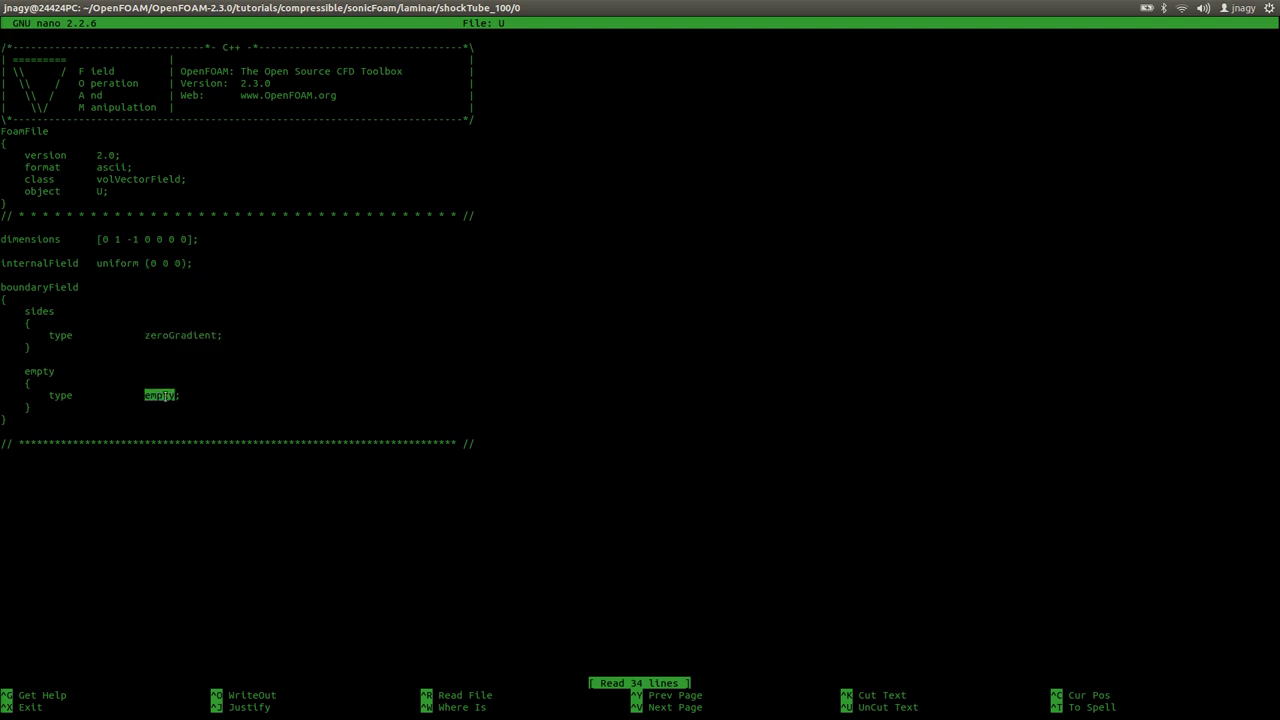
pyautogui.hotkey('ctrl', 'x')
# - Go up to shockTube_100, enter 0.org, list it and review the original pressure file p
pyautogui.write('cd ../')
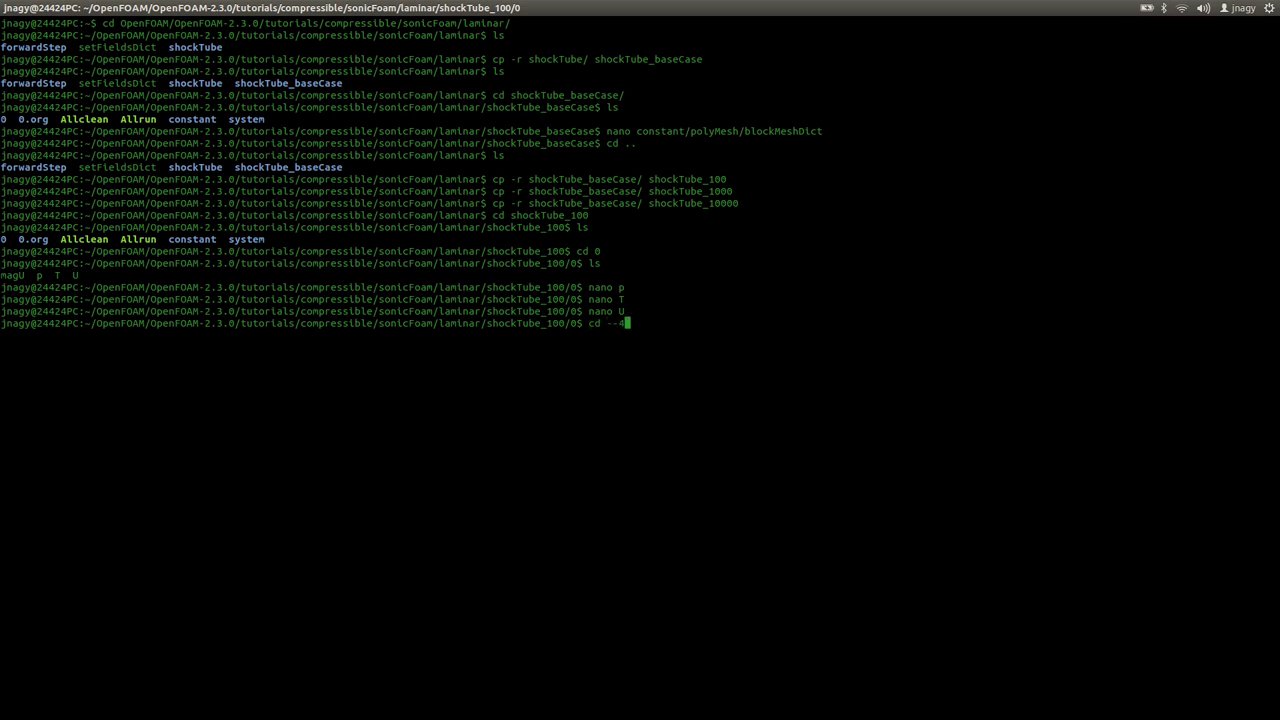
pyautogui.press('BackSpace')
pyautogui.press('Return')
pyautogui.write('ls')
pyautogui.press('Return')
pyautogui.write('cd 0.')
pyautogui.press('Tab')
pyautogui.press('Return')
pyautogui.write('ls')
pyautogui.press('Return')
pyautogui.write('nano p')
pyautogui.press('Return')
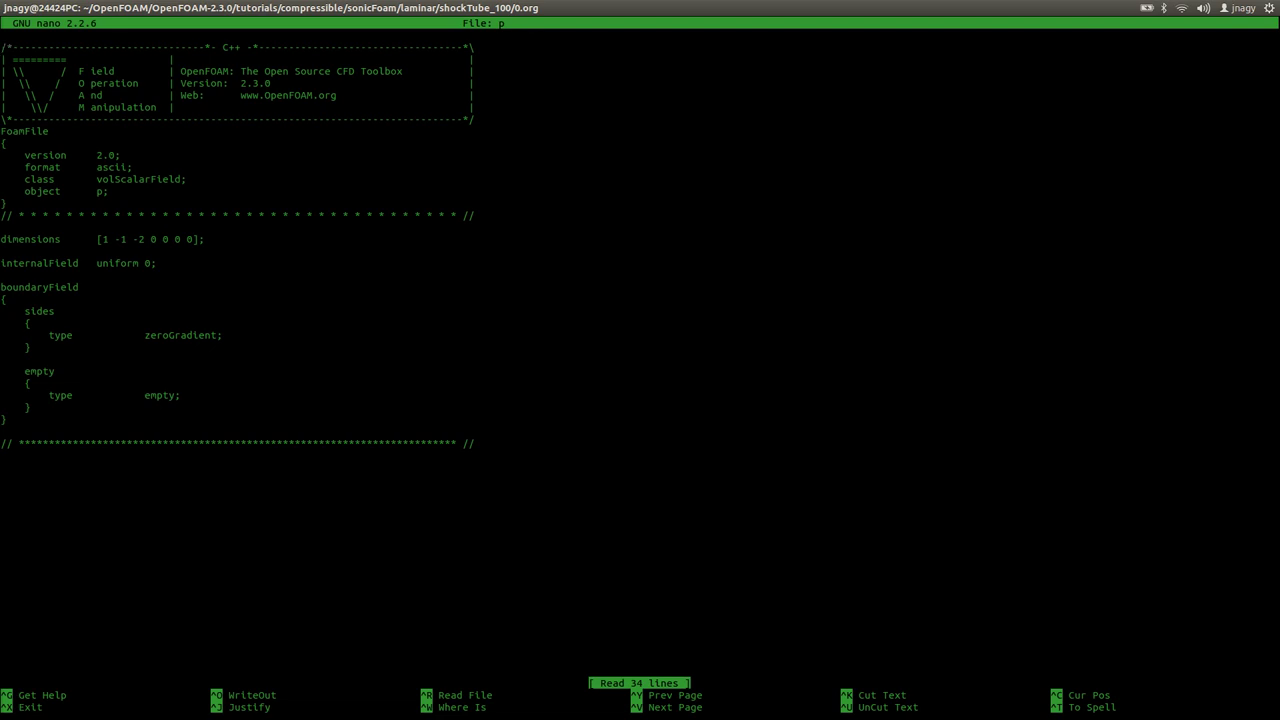
pyautogui.hotkey('ctrl', 'x')
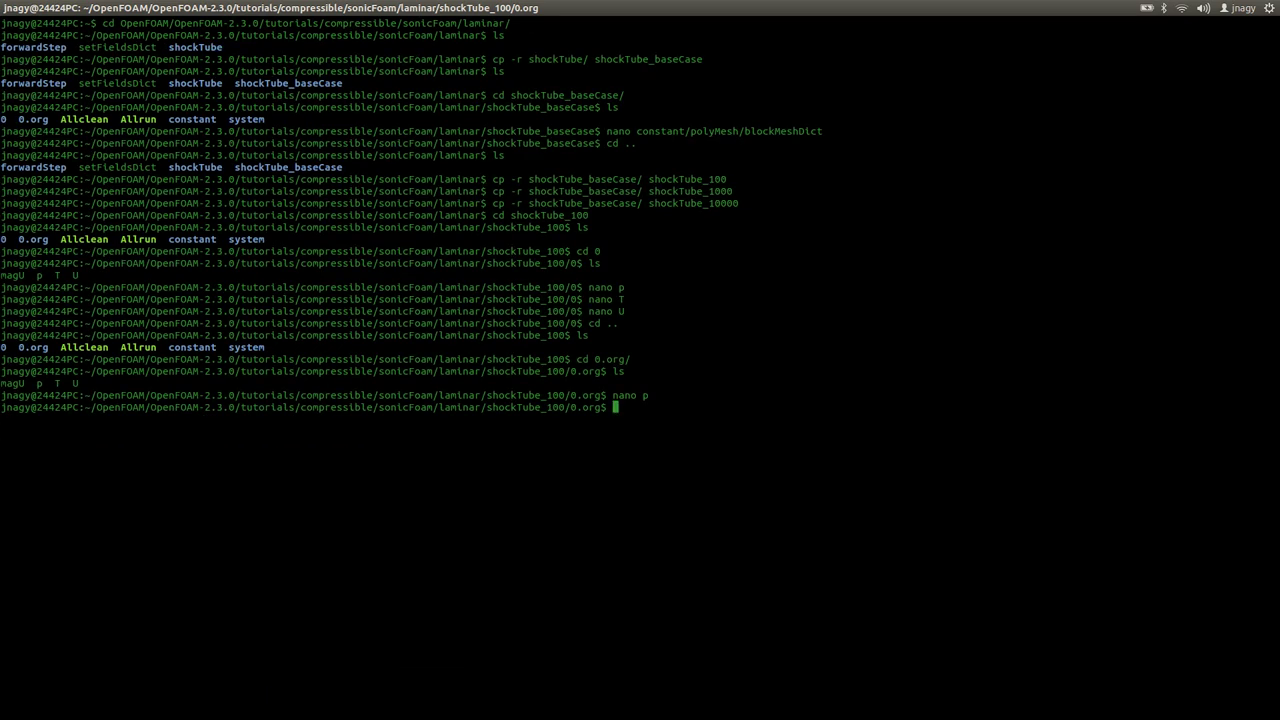
# - Return to the case folder, enter constant and list its contents
pyautogui.write('cd ..')
pyautogui.press('Return')
pyautogui.write('ls')
pyautogui.press('Return')
pyautogui.write('cd c')
pyautogui.press('Tab')
pyautogui.press('Return')
pyautogui.write('ls')
pyautogui.press('Return')
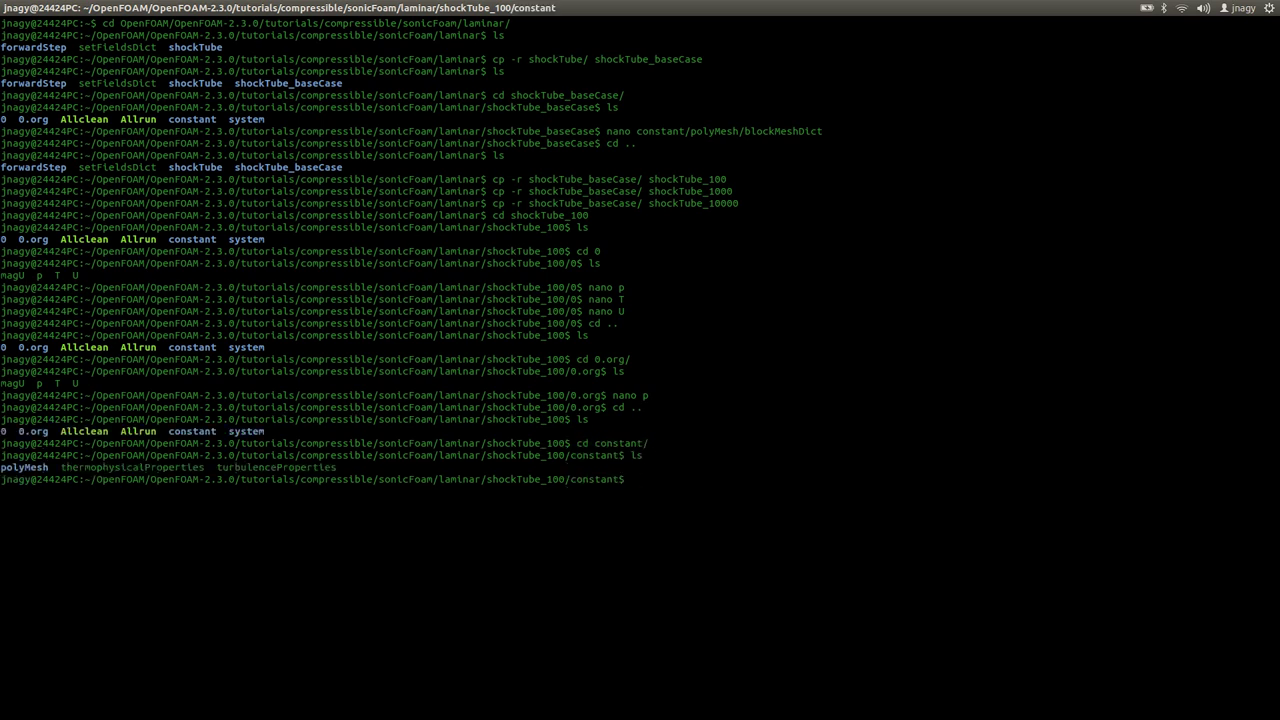
# - Review thermophysicalProperties: Cp 1005, Pr 0.7 and the perfectGas equation of state
pyautogui.write('nano th')
pyautogui.press('Tab')
pyautogui.press('Return')
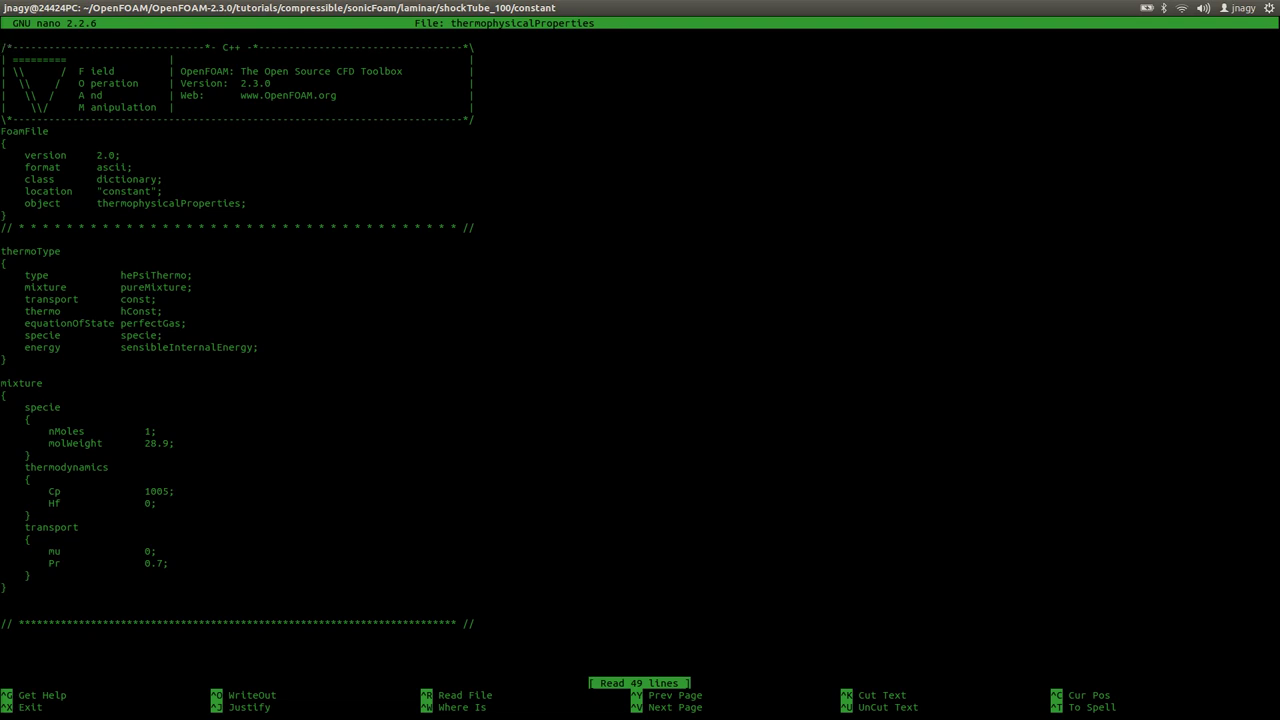
pyautogui.doubleClick(163, 491)
pyautogui.doubleClick(155, 563)
pyautogui.moveTo(23, 323); pyautogui.dragTo(186, 322)
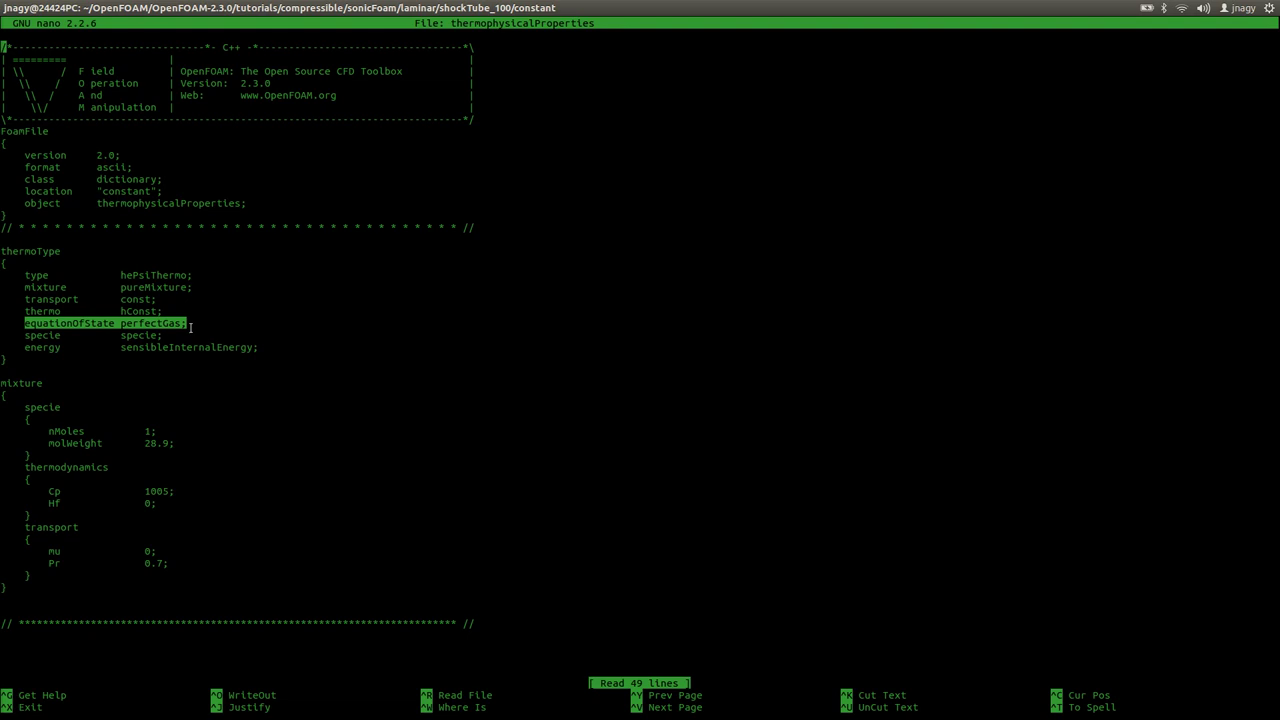
pyautogui.hotkey('ctrl', 'x')
# - Review turbulenceProperties and its laminar simulation type, closing it unchanged
pyautogui.write('nano tu')
pyautogui.press('Tab')
pyautogui.press('Return')
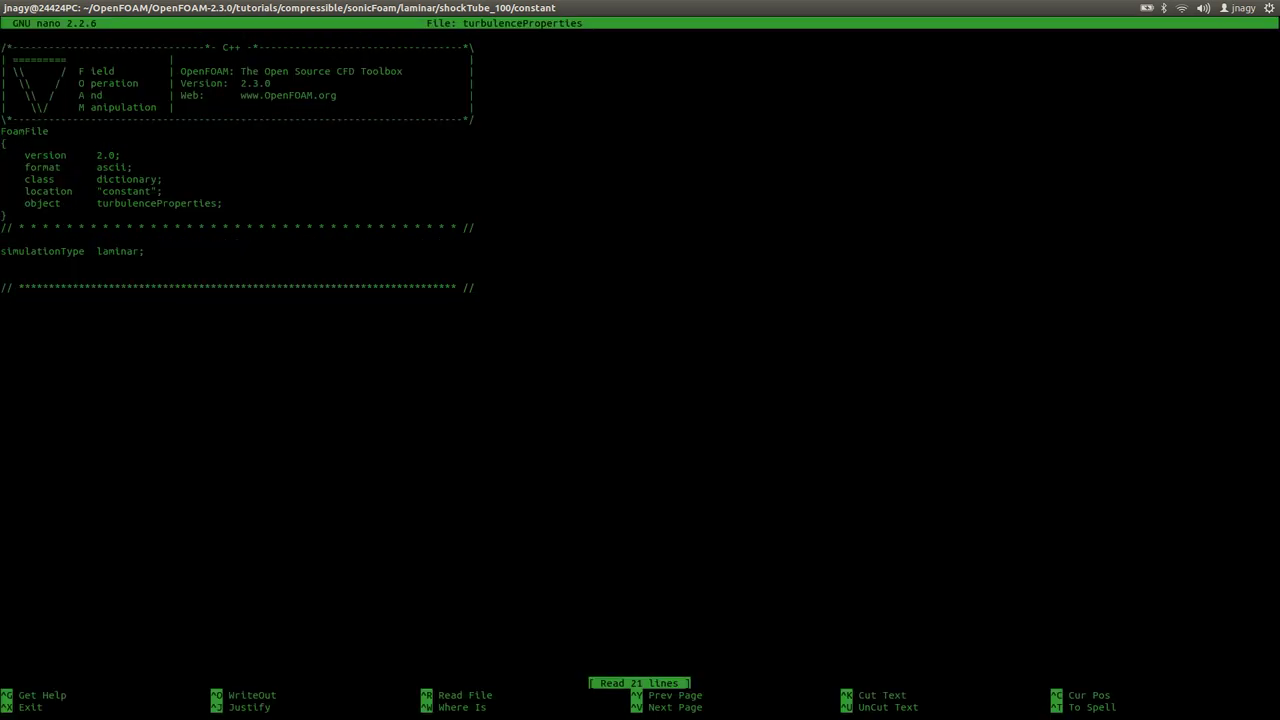
pyautogui.doubleClick(126, 251)
pyautogui.hotkey('ctrl', 'x')
pyautogui.write('cd ')
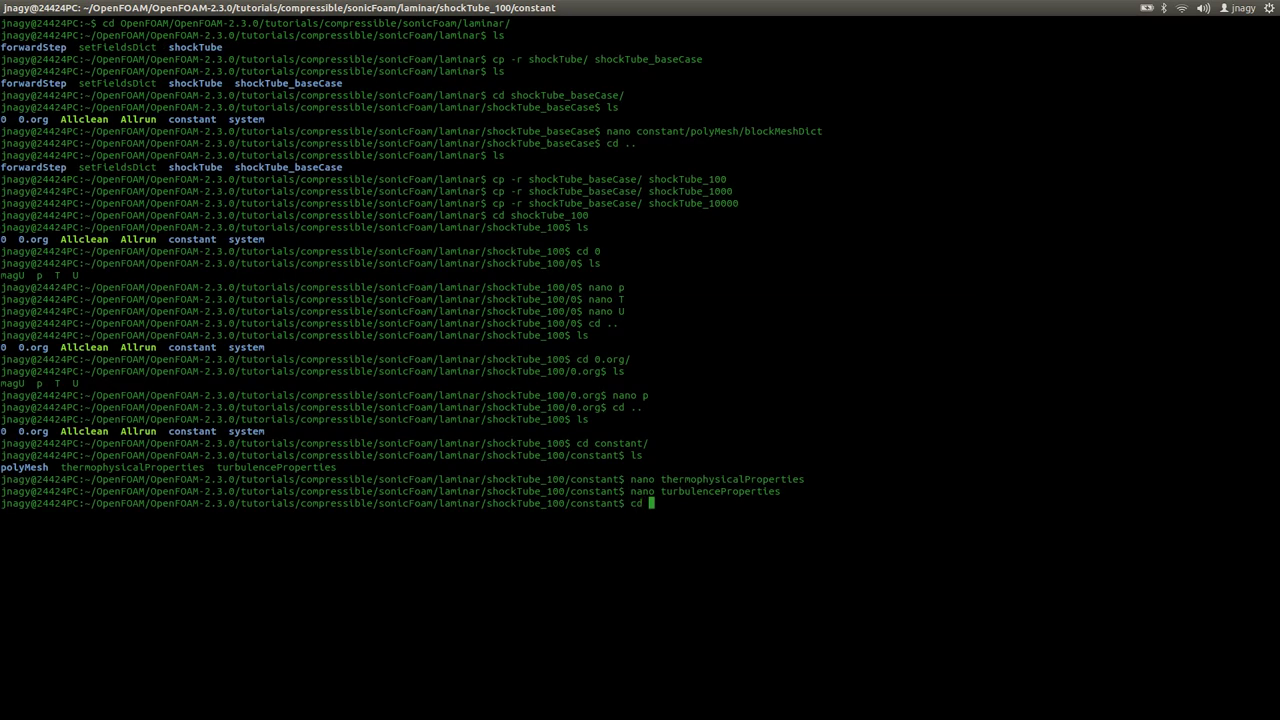
pyautogui.write('polyMesh/')
pyautogui.press('Return')
pyautogui.write('ls')
pyautogui.press('Return')
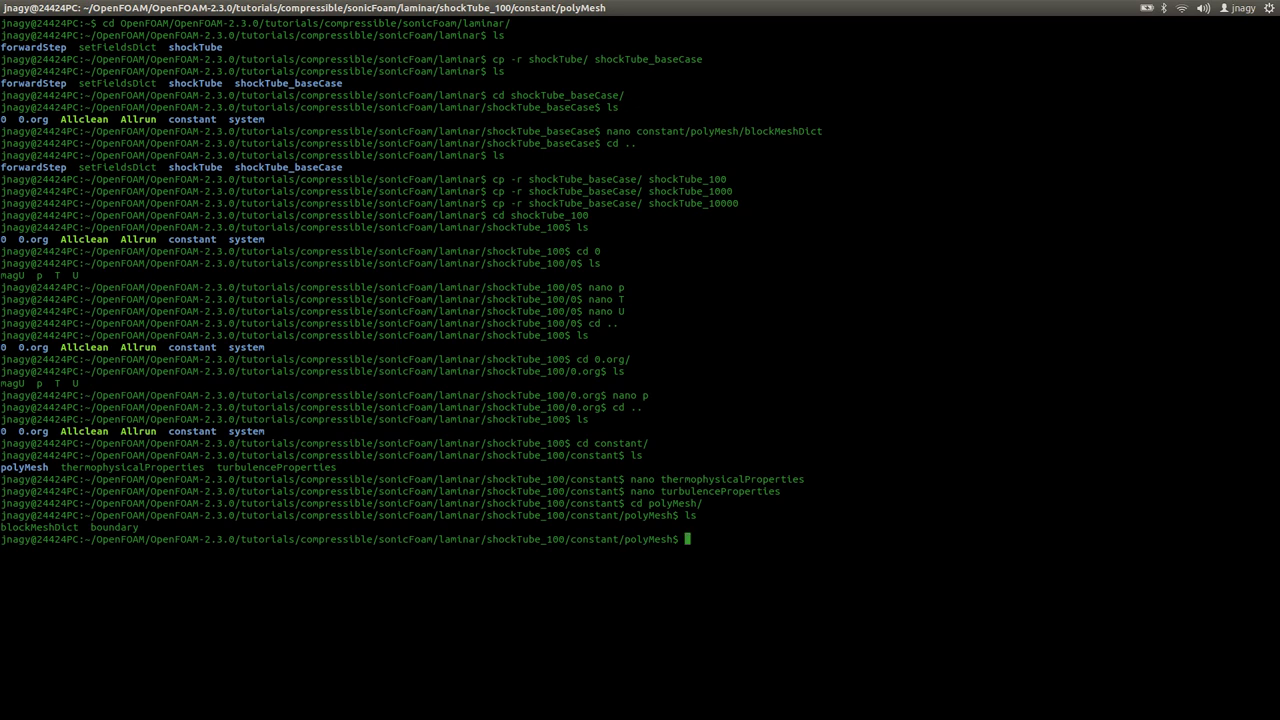
pyautogui.write('nano bl')
pyautogui.press('Tab')
pyautogui.press('Return')
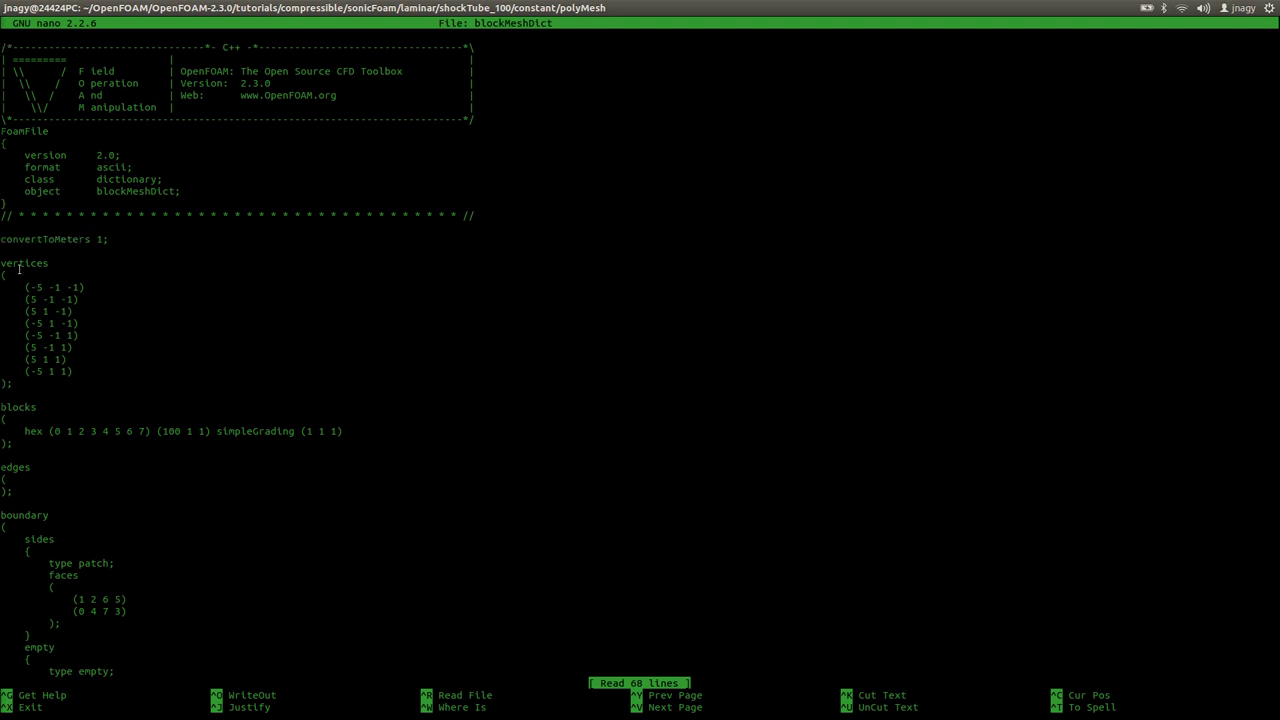
pyautogui.moveTo(25, 287); pyautogui.dragTo(101, 371)
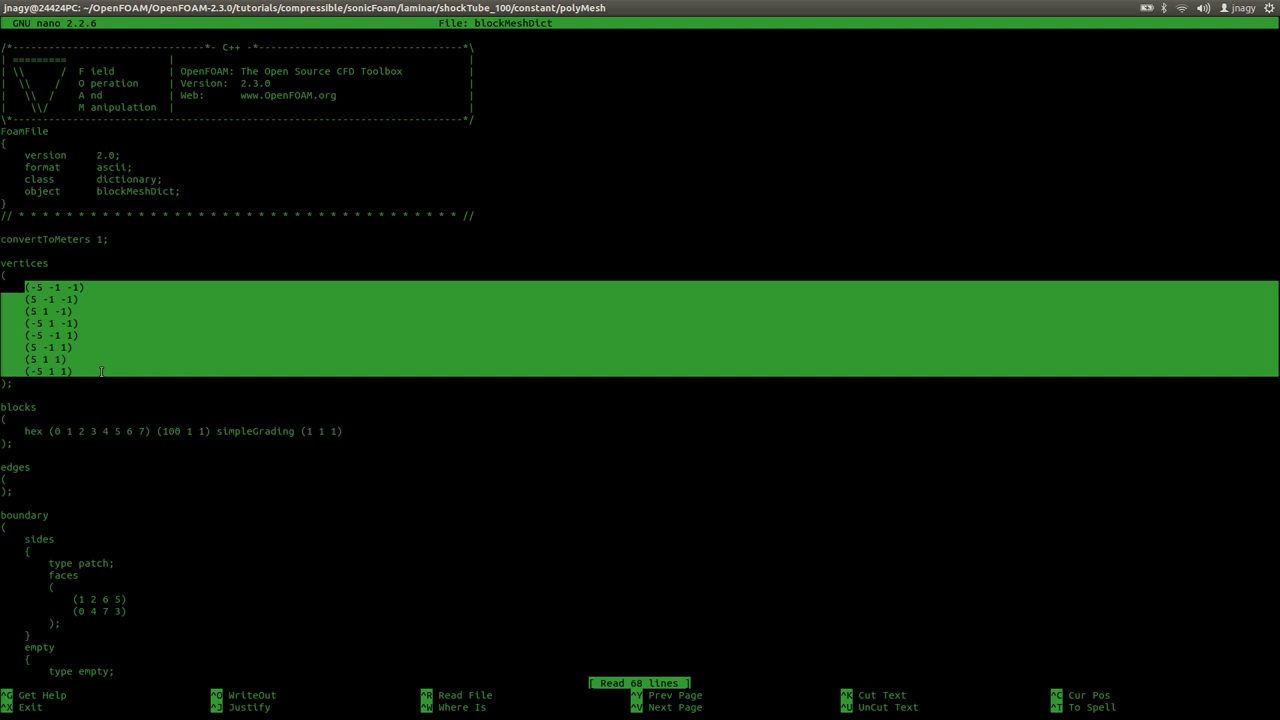
pyautogui.doubleClick(26, 408)
pyautogui.moveTo(25, 431); pyautogui.dragTo(156, 431)
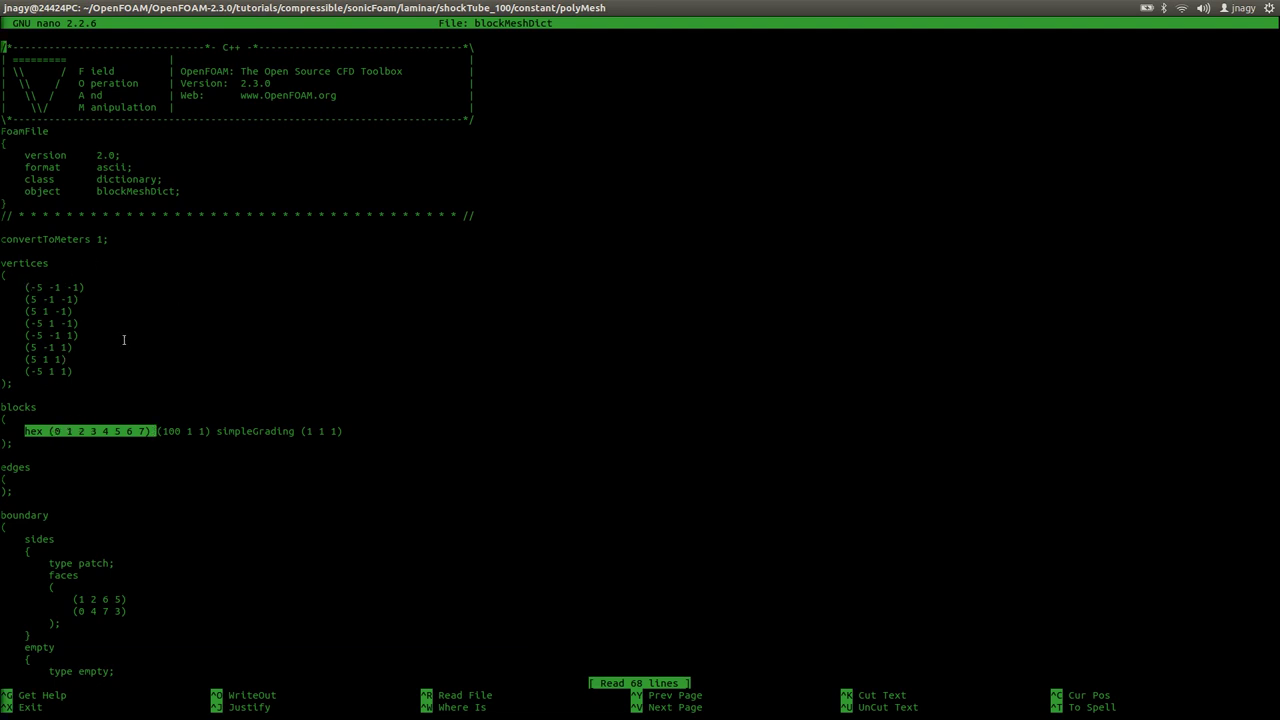
pyautogui.click(55, 431)
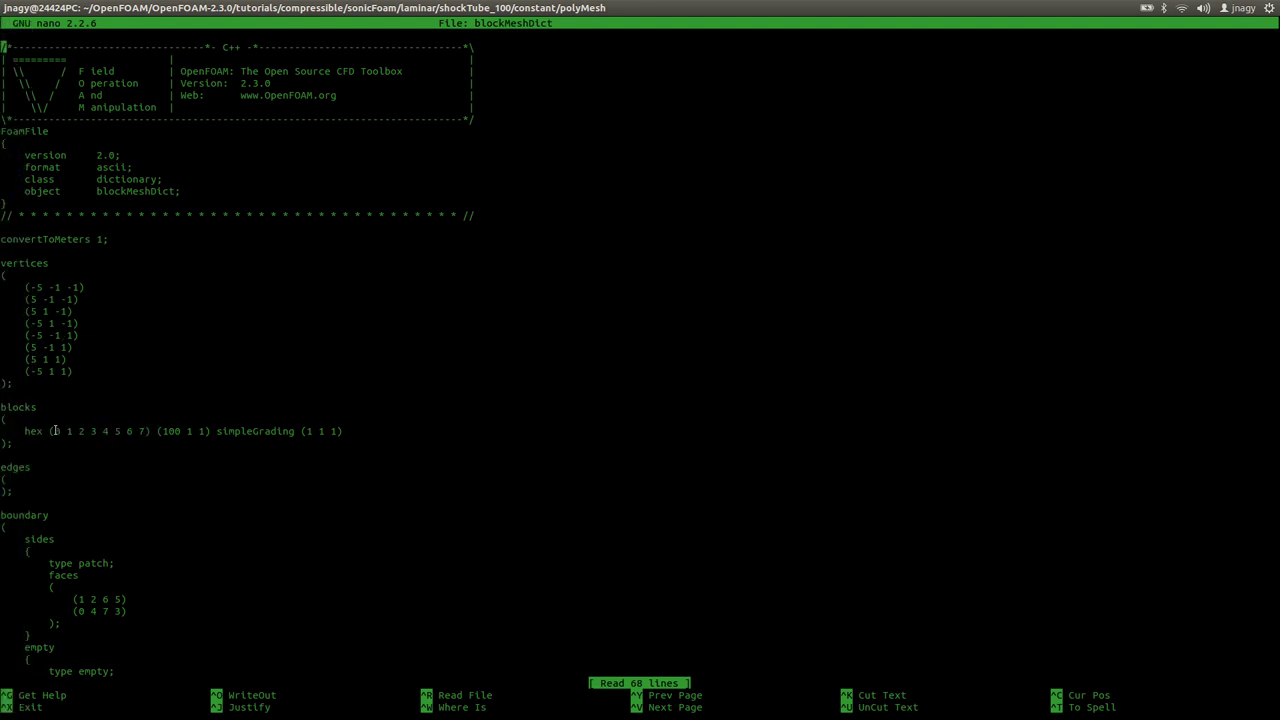
pyautogui.moveTo(55, 431); pyautogui.dragTo(149, 431)
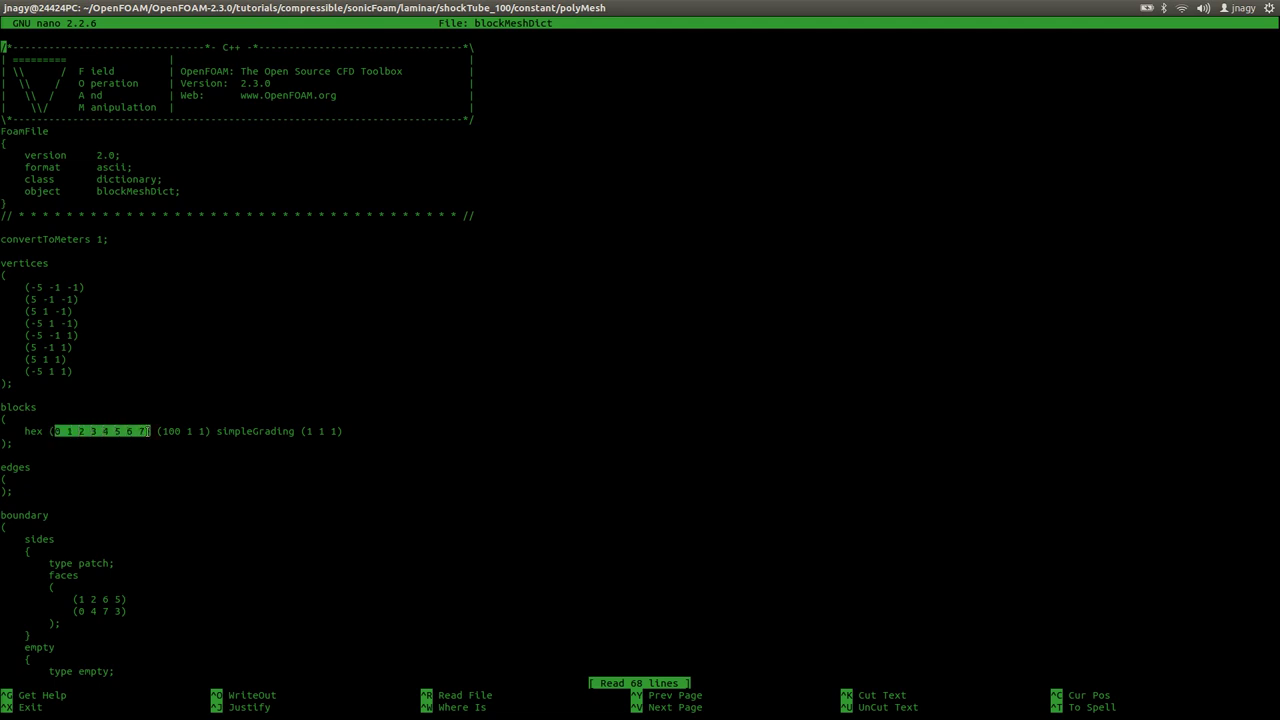
pyautogui.click(43, 287)
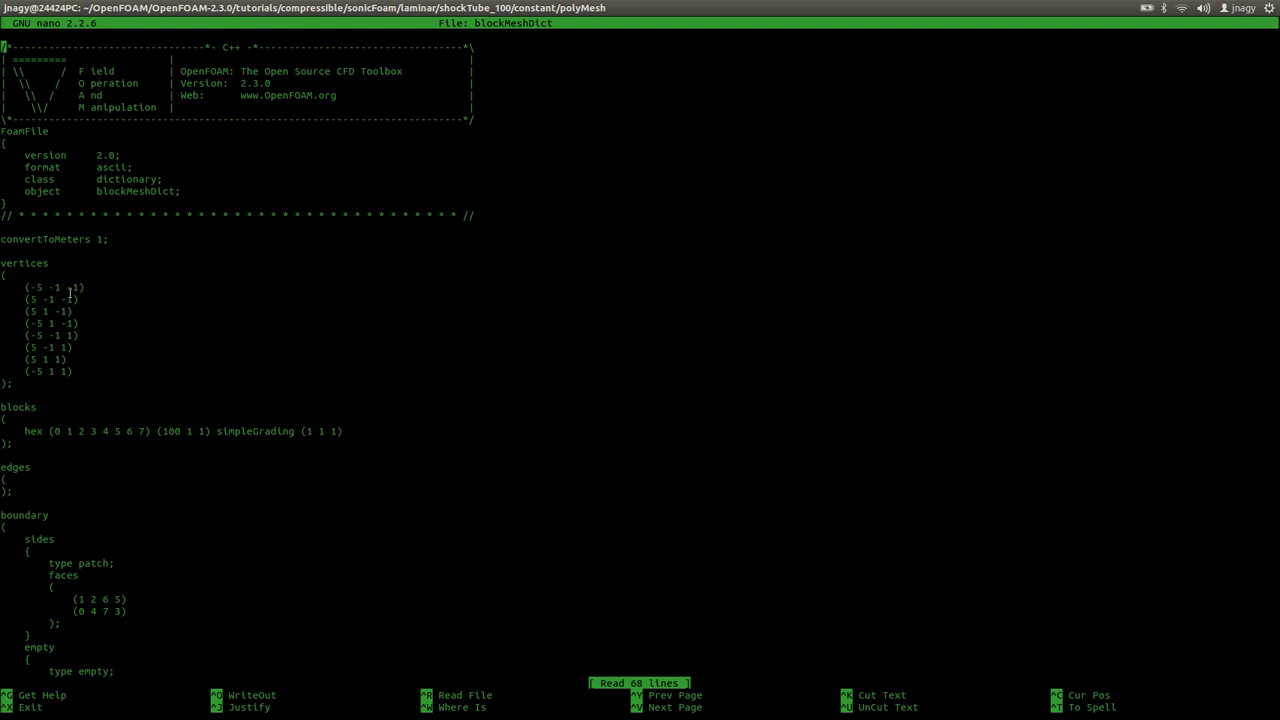
pyautogui.moveTo(29, 287); pyautogui.dragTo(44, 287)
pyautogui.moveTo(38, 299); pyautogui.dragTo(31, 300)
pyautogui.moveTo(49, 287); pyautogui.dragTo(62, 287)
pyautogui.doubleClick(47, 311)
pyautogui.doubleClick(70, 287)
pyautogui.doubleClick(68, 334)
pyautogui.click(104, 387)
pyautogui.moveTo(164, 430); pyautogui.dragTo(182, 430)
pyautogui.click(194, 431)
# - Review blockMeshDict's patch and empty boundaries, hex block and simpleGrading (1 1 1), then close and go up
pyautogui.press('Down')
pyautogui.press('Down')
pyautogui.press('Down')
pyautogui.press('Down')
pyautogui.press('Down')
pyautogui.press('Down')
pyautogui.press('Down')
pyautogui.press('Down')
pyautogui.press('Down')
pyautogui.press('Down')
pyautogui.press('Down')
pyautogui.press('Down')
pyautogui.press('Down')
pyautogui.press('Down')
pyautogui.press('Down')
pyautogui.press('Down')
pyautogui.press('Down')
pyautogui.press('Down')
pyautogui.press('Down')
pyautogui.press('Down')
pyautogui.press('Down')
pyautogui.press('Down')
pyautogui.press('Down')
pyautogui.press('Down')
pyautogui.press('Down')
pyautogui.press('Down')
pyautogui.press('Down')
pyautogui.press('Down')
pyautogui.press('Down')
pyautogui.press('Down')
pyautogui.press('Down')
pyautogui.press('Down')
pyautogui.press('Down')
pyautogui.press('Down')
pyautogui.press('Down')
pyautogui.press('Down')
pyautogui.press('Down')
pyautogui.press('Down')
pyautogui.press('Down')
pyautogui.press('Down')
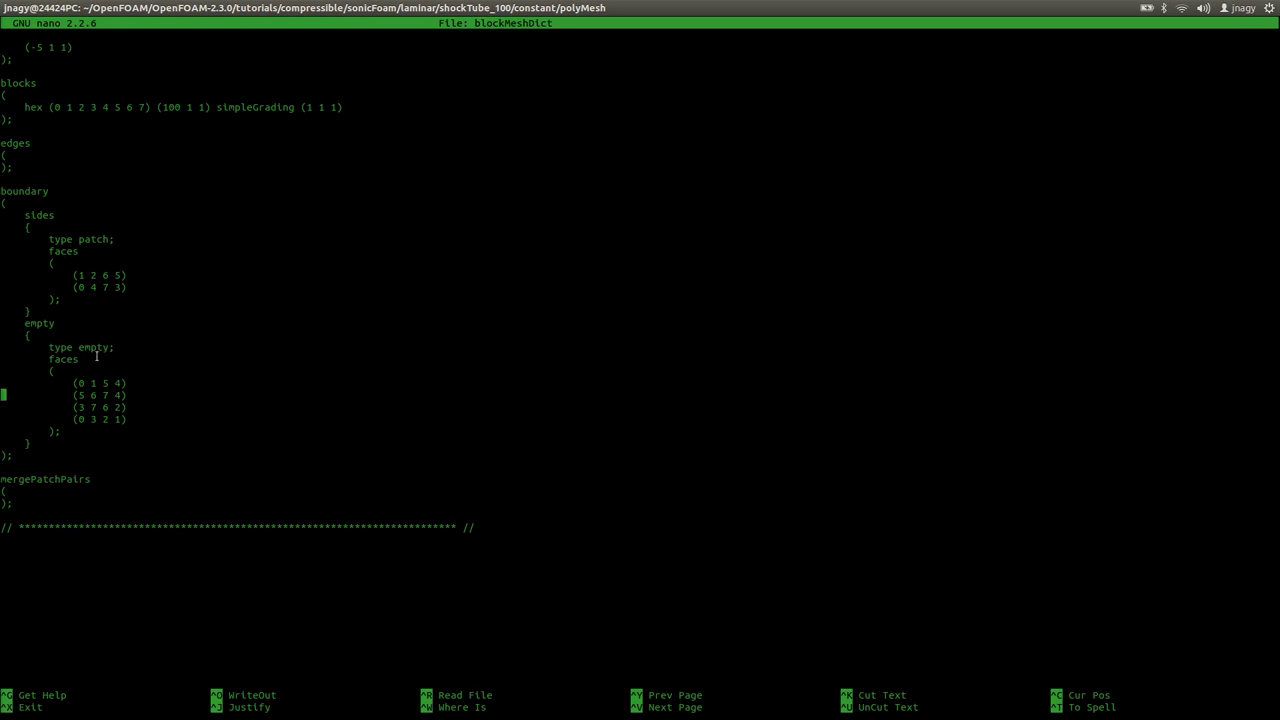
pyautogui.doubleClick(93, 239)
pyautogui.doubleClick(93, 347)
pyautogui.moveTo(223, 107); pyautogui.dragTo(352, 105)
pyautogui.click(351, 104)
pyautogui.hotkey('ctrl', 'x')
pyautogui.write('cd ..')
pyautogui.press('Return')
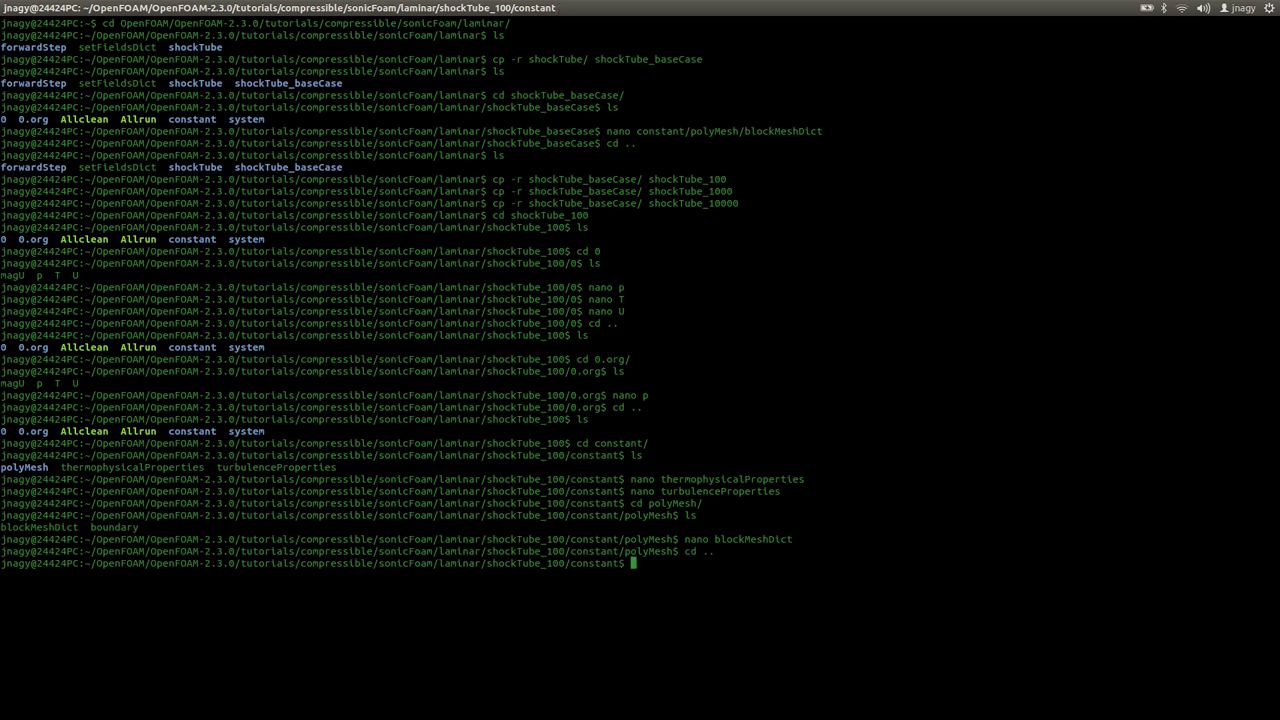
# - Move into the system folder and list controlDict, fvSchemes, fvSolution, sampleDict and setFieldsDict
pyautogui.write('cd ..')
pyautogui.press('Return')
pyautogui.write('ls')
pyautogui.press('Return')
pyautogui.write('cd sy')
pyautogui.press('Tab')
pyautogui.press('Return')
pyautogui.write('ls')
pyautogui.press('Return')
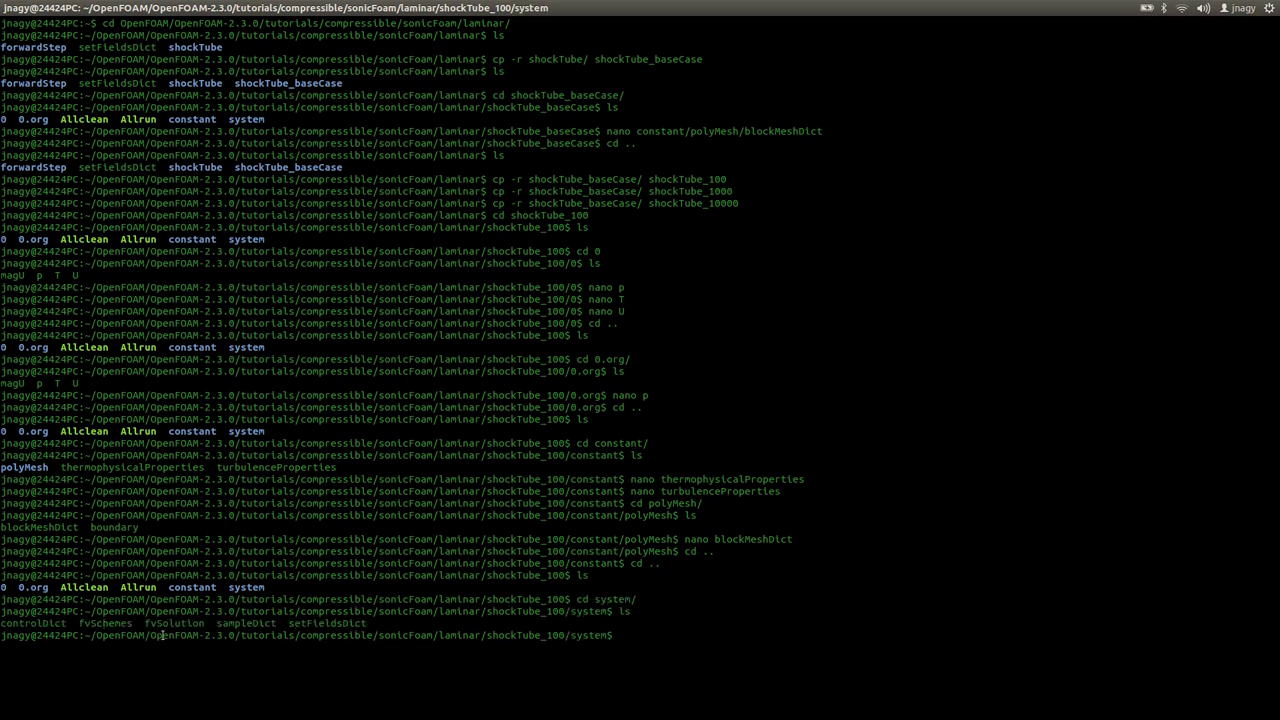
pyautogui.moveTo(208, 623); pyautogui.dragTo(1, 623)
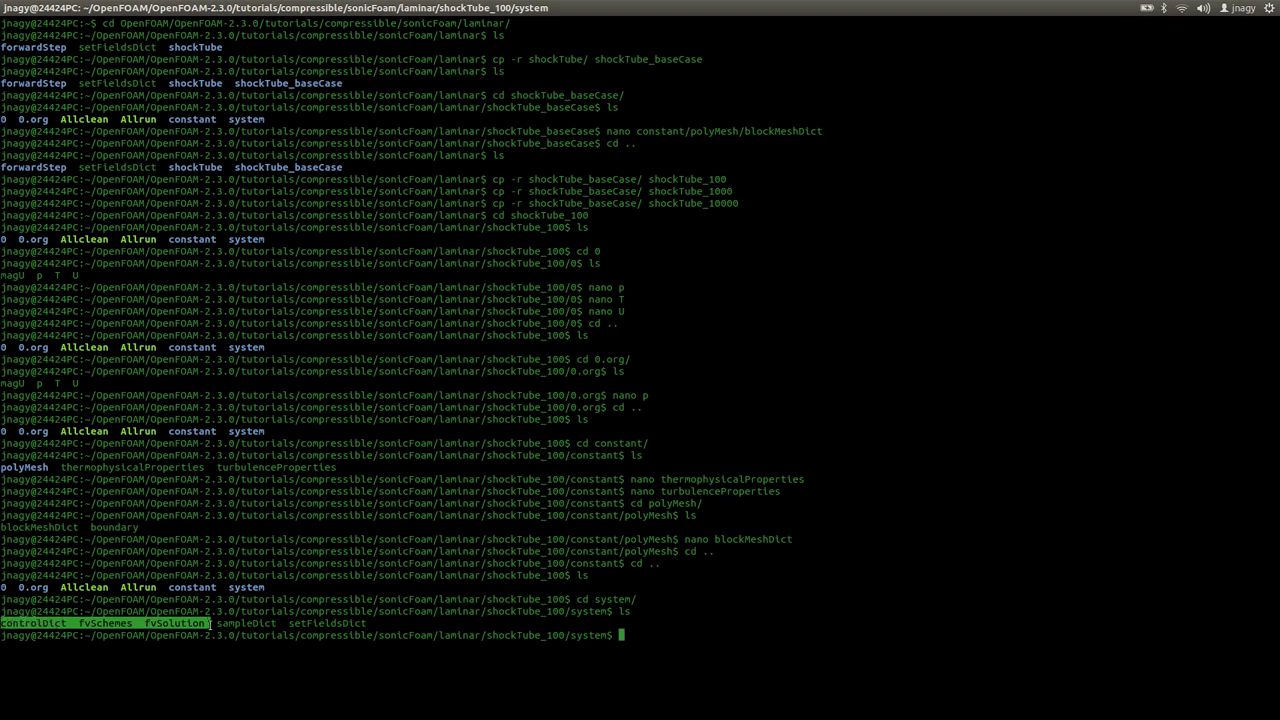
pyautogui.moveTo(216, 623); pyautogui.dragTo(372, 623)
pyautogui.click(372, 623)
# - Review controlDict: startTime 0, endTime 0.007, deltaT 1e-05, runTime control, writeInterval 0.001
pyautogui.write('nano controlDict')
pyautogui.press('Return')
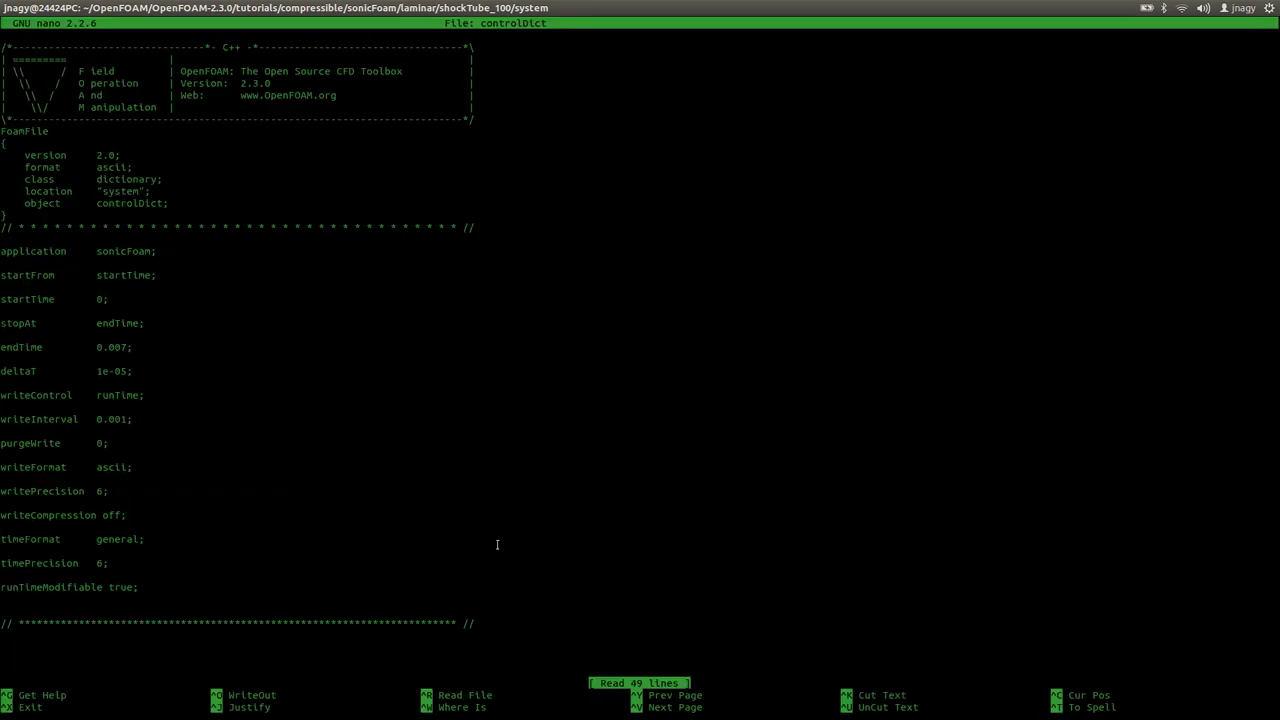
pyautogui.click(100, 298)
pyautogui.moveTo(96, 347); pyautogui.dragTo(134, 346)
pyautogui.doubleClick(112, 371)
pyautogui.doubleClick(121, 395)
pyautogui.doubleClick(116, 420)
pyautogui.hotkey('ctrl', 'x')
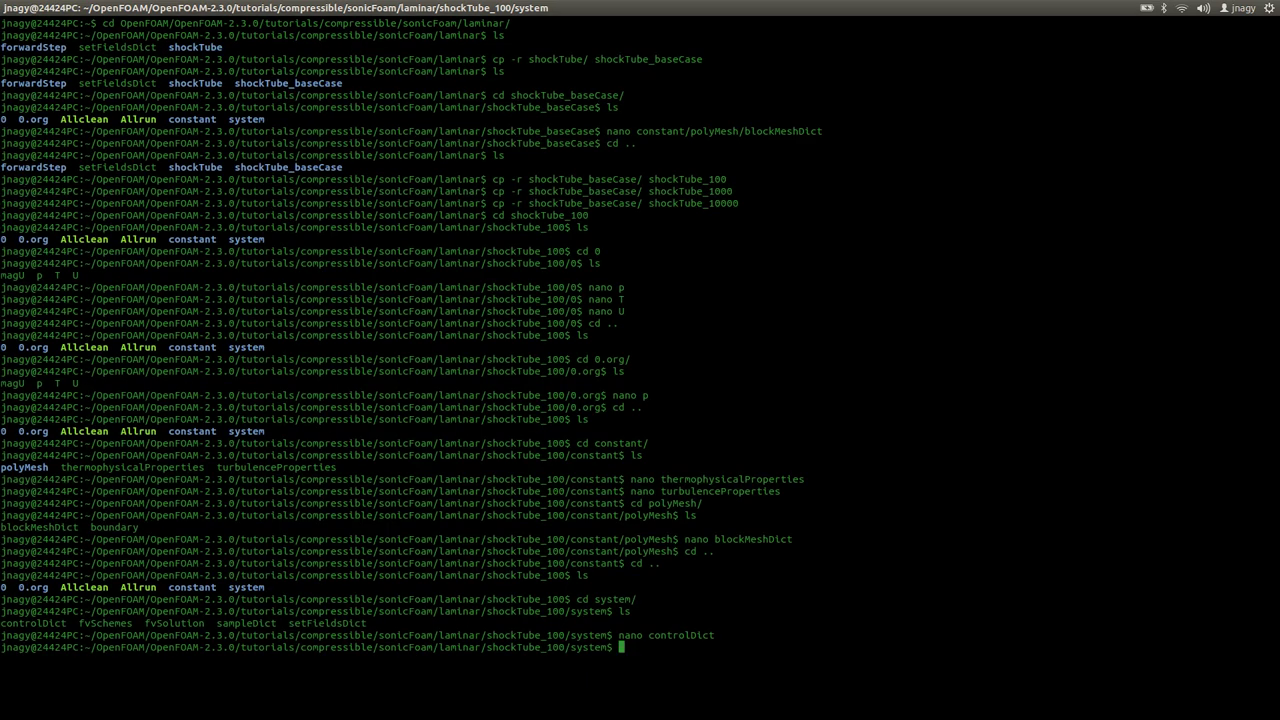
pyautogui.write('nano fvSc')
pyautogui.press('Tab')
# - Review fvSchemes' upwind velocity scheme and fvSolution's 1e-15 tolerance, closing both unchanged
pyautogui.press('Return')
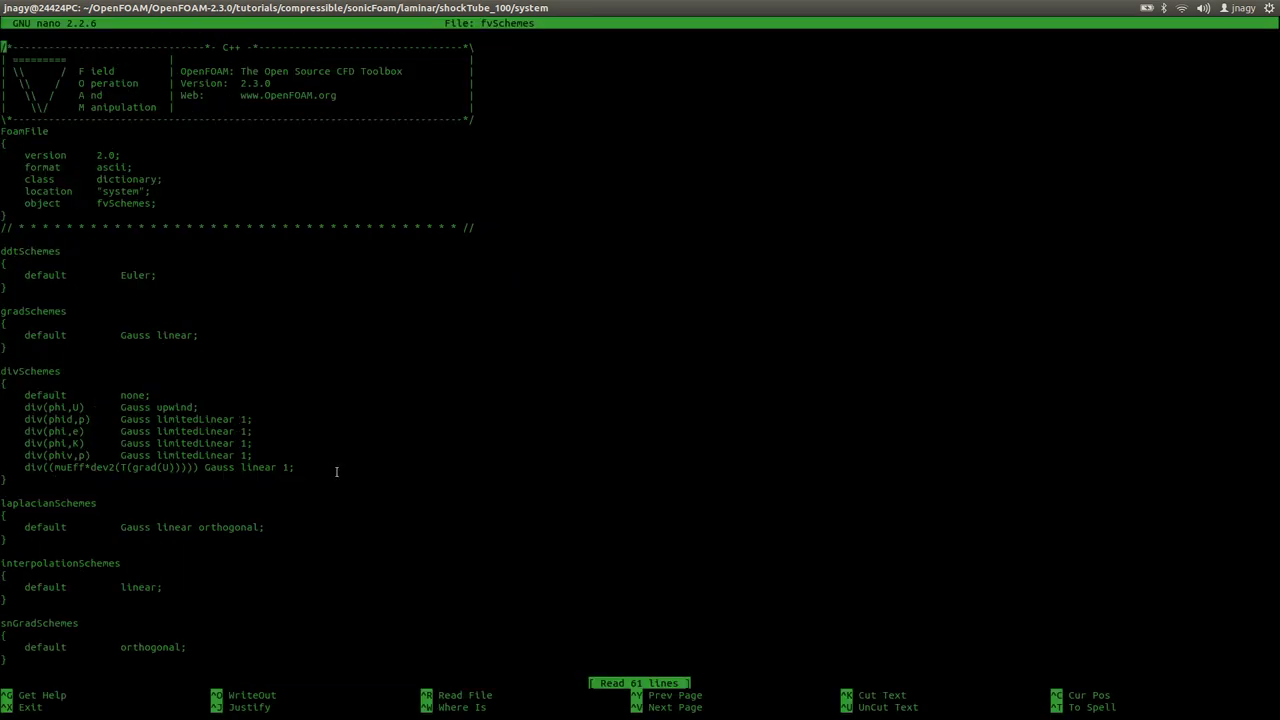
pyautogui.doubleClick(178, 407)
pyautogui.hotkey('ctrl', 'x')
pyautogui.write('nano fvSo')
pyautogui.press('Tab')
pyautogui.press('Return')
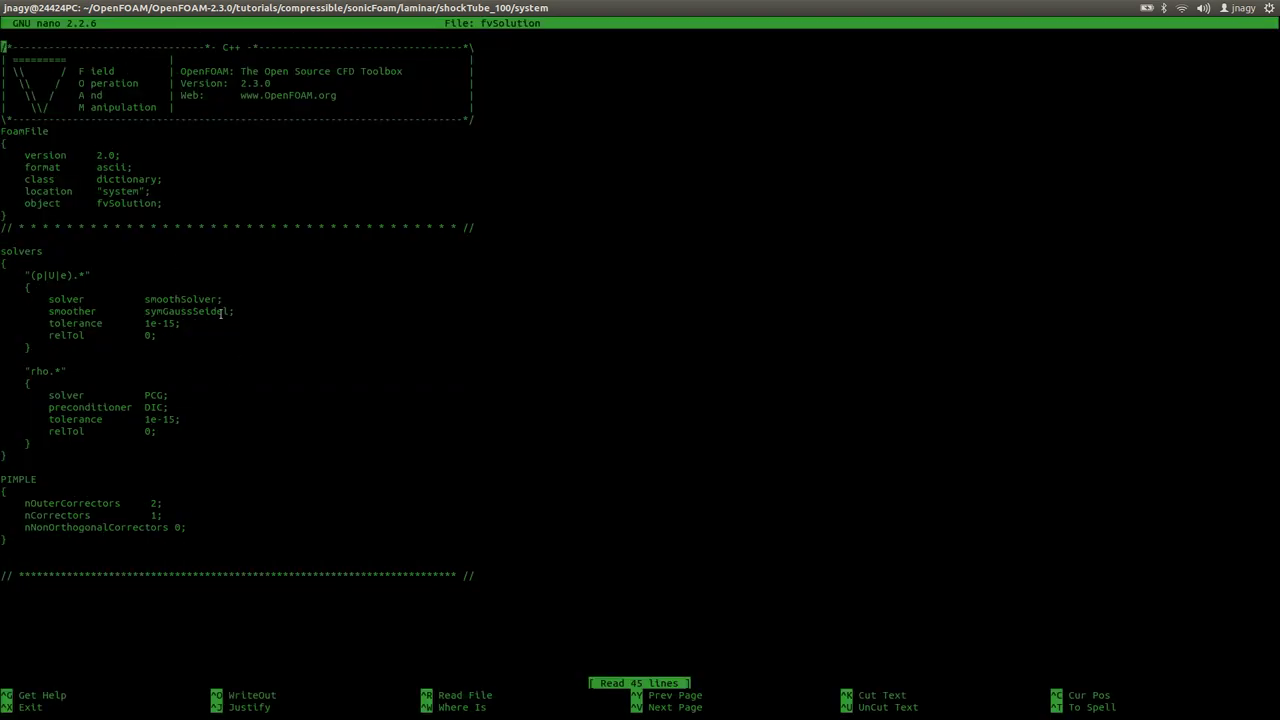
pyautogui.moveTo(156, 323); pyautogui.dragTo(200, 323)
pyautogui.click(168, 383)
pyautogui.hotkey('ctrl', 'x')
# - Return to the shockTube_100 case folder and run blockMesh to generate the mesh
pyautogui.write('cd ..')
pyautogui.press('Return')
pyautogui.write('ls')
pyautogui.press('Return')
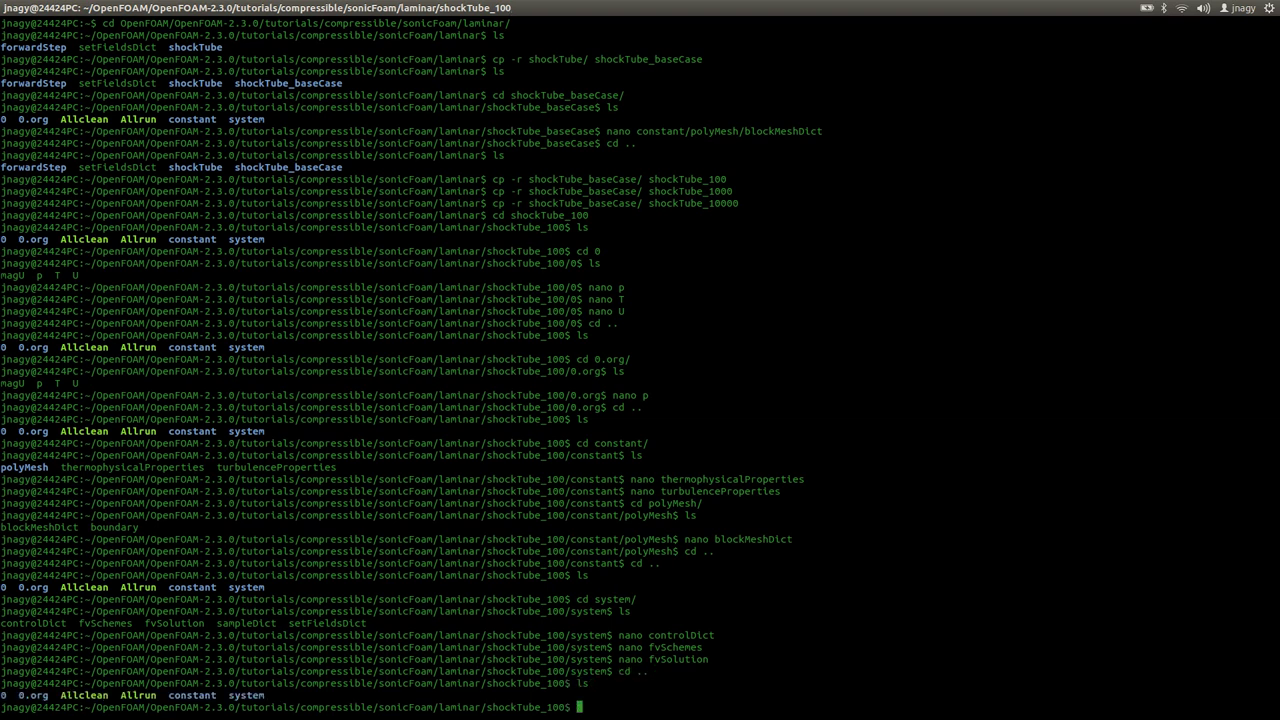
pyautogui.write('blockMesh')
pyautogui.press('Return')
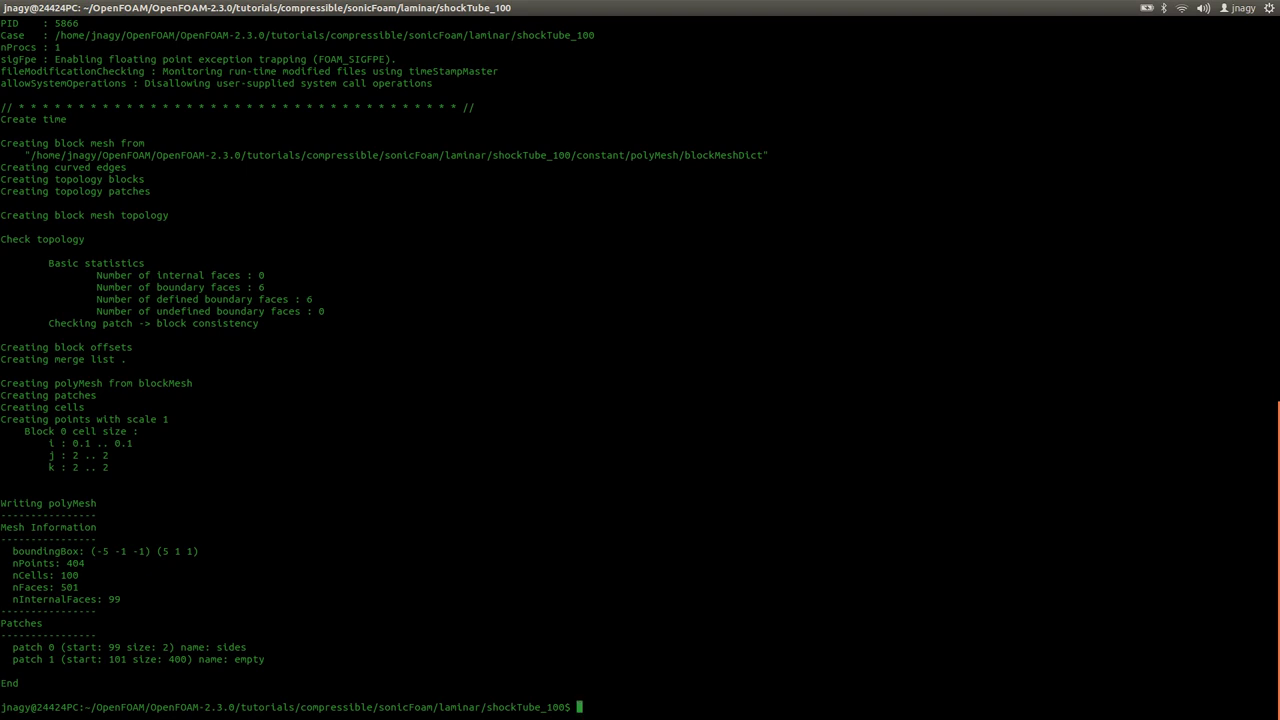
# - Create an empty foam.foam file in shockTube_100 with nano and confirm it is listed
pyautogui.write('nano foam.foam')
pyautogui.press('Return')
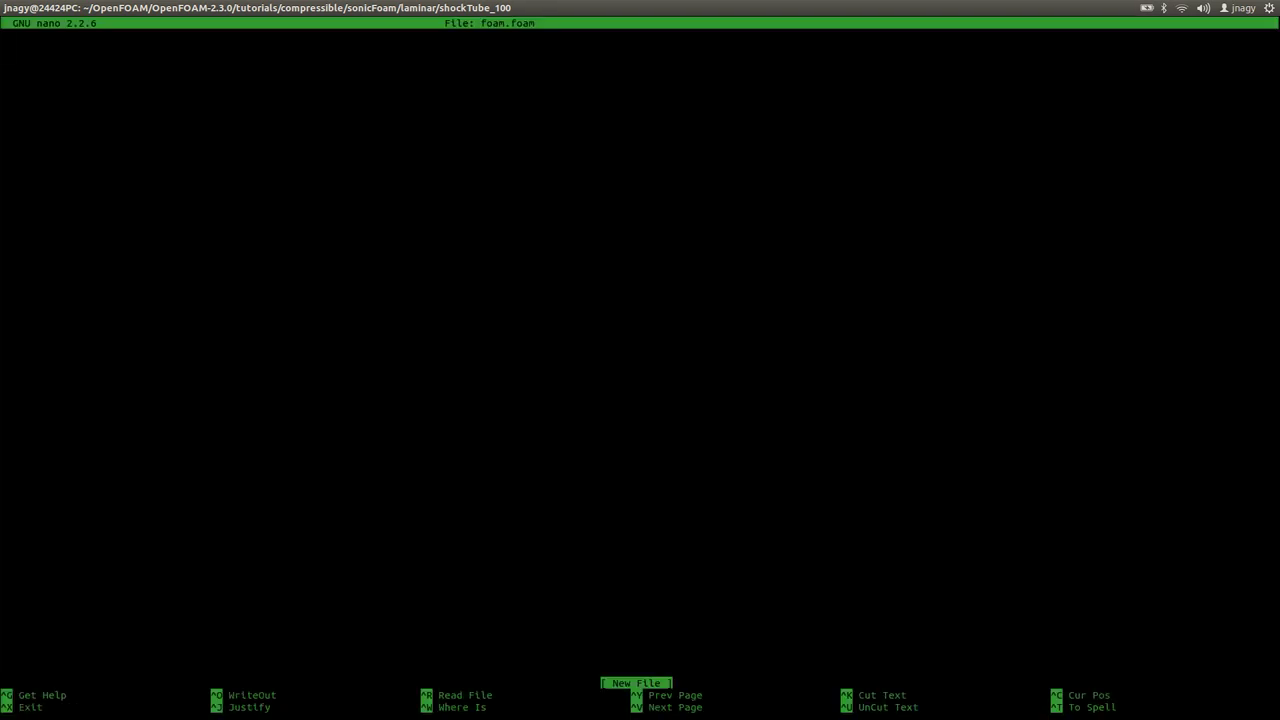
pyautogui.hotkey('ctrl', 'o')
pyautogui.press('Return')
pyautogui.hotkey('ctrl', 'x')
pyautogui.write('ls')
pyautogui.press('Return')
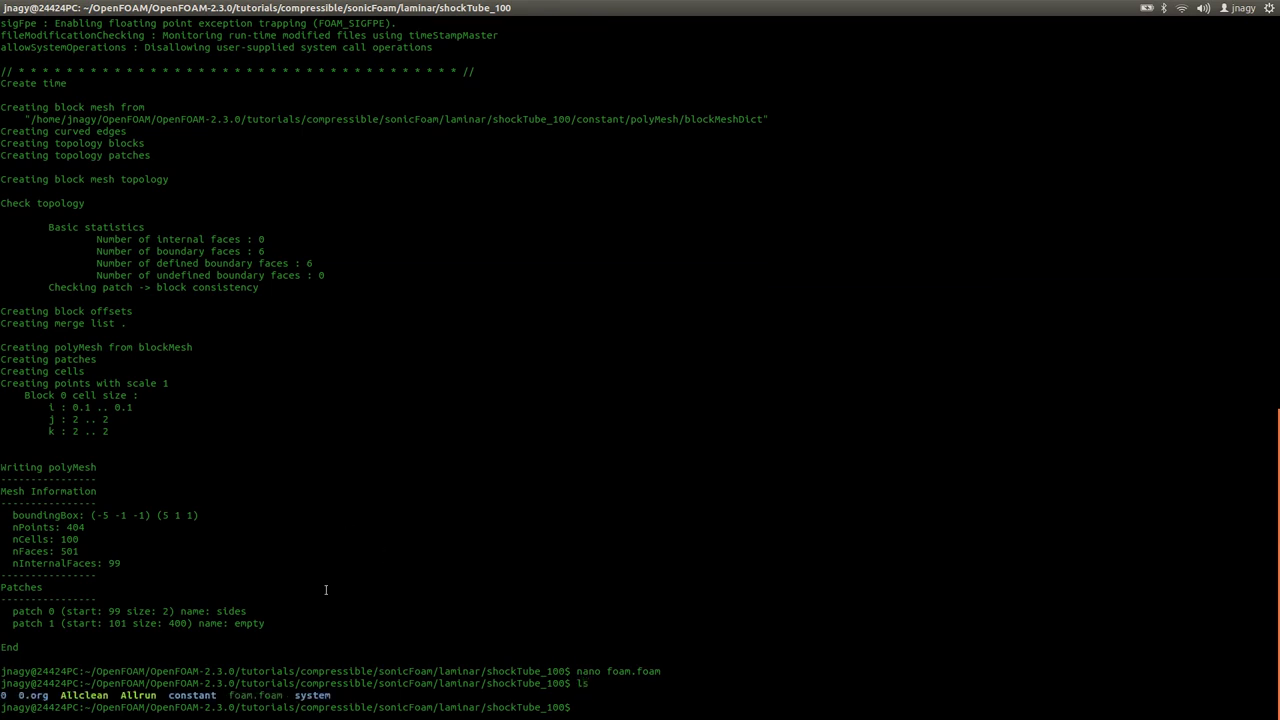
pyautogui.moveTo(232, 695); pyautogui.dragTo(284, 695)
# - Copy foam.foam into shockTube_1000, shockTube_10000 and shockTube_baseCase, then run 'paraview foam.foam &'
pyautogui.write('cp ..')
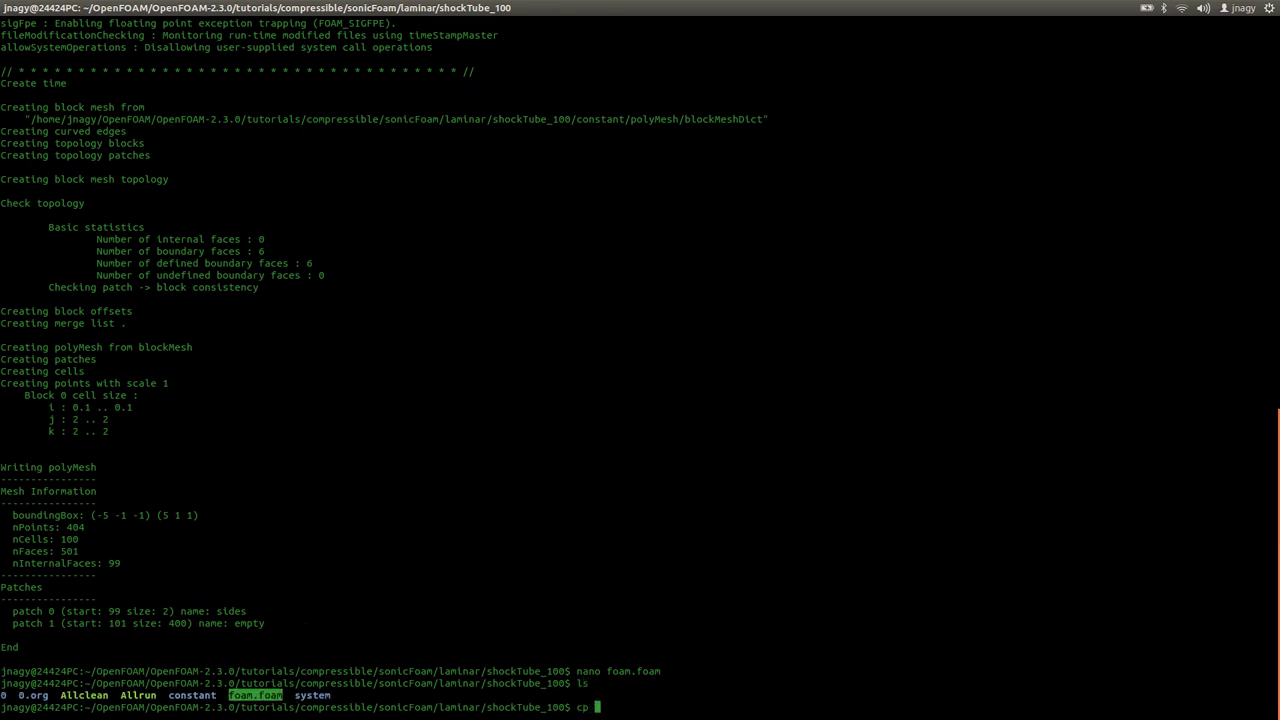
pyautogui.write('/shockTube_1000')
pyautogui.press('Return')
pyautogui.press('Up')
pyautogui.hotkey('ctrl', 'Left')
pyautogui.hotkey('ctrl', 'Left')
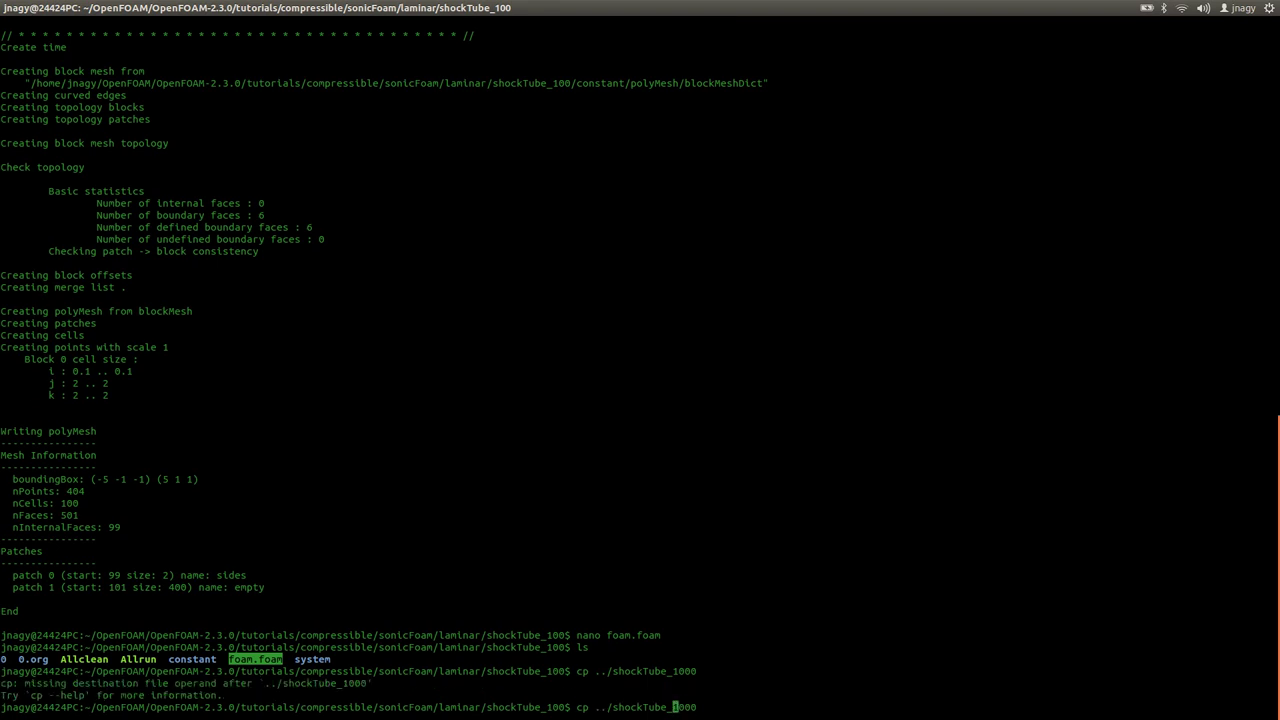
pyautogui.press('Left')
pyautogui.press('Left')
pyautogui.press('Left')
pyautogui.write('f')
pyautogui.press('Tab')
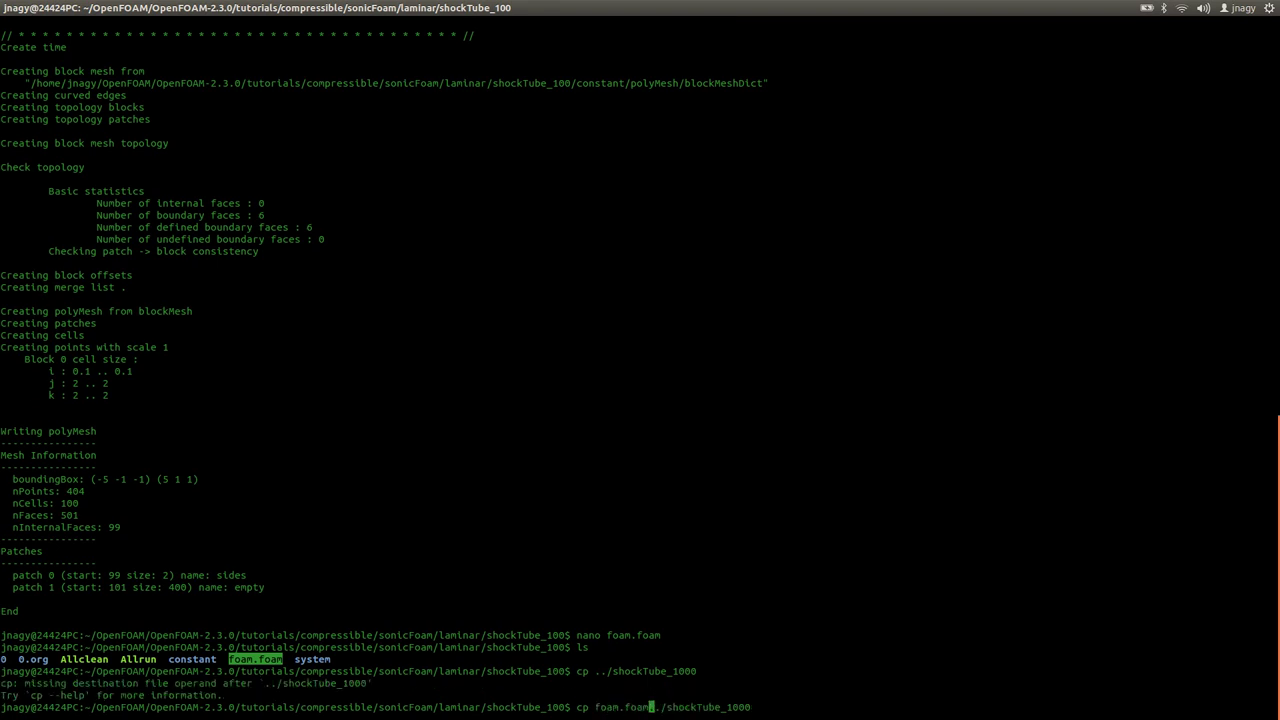
pyautogui.press('Return')
pyautogui.press('Up')
pyautogui.write('0')
pyautogui.press('Return')
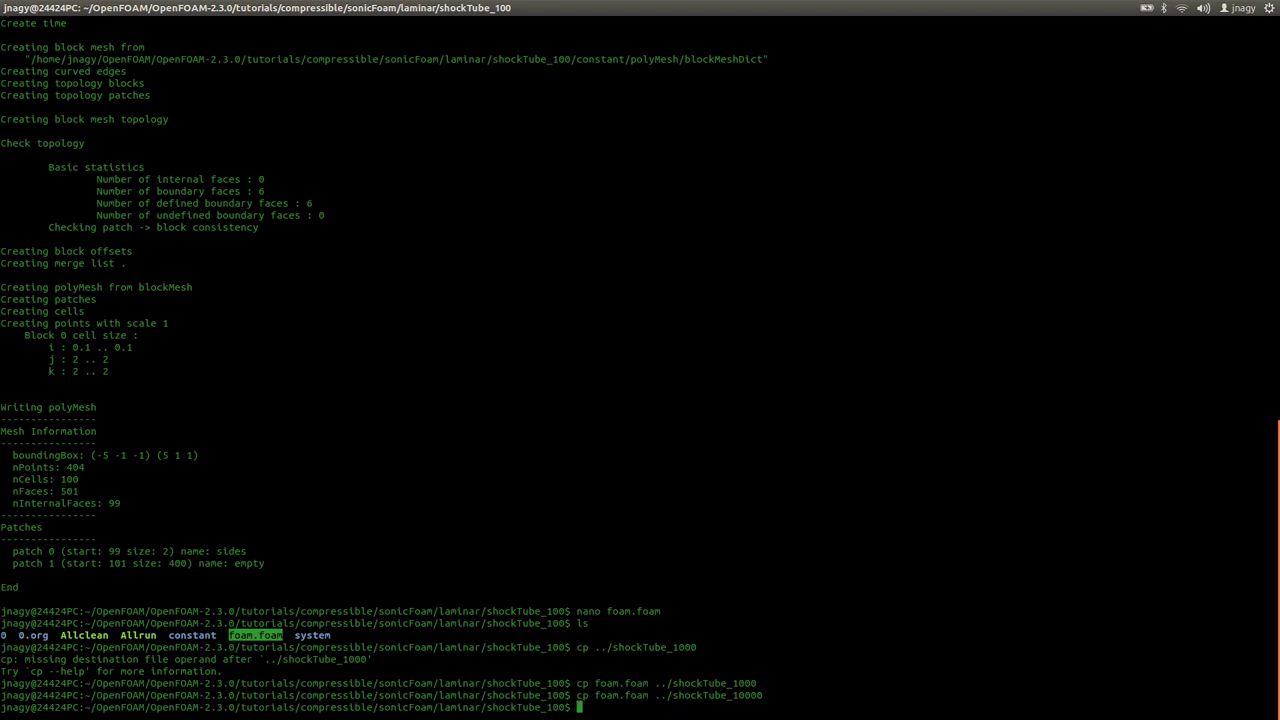
pyautogui.press('Up')
pyautogui.press('BackSpace')
pyautogui.press('BackSpace')
pyautogui.press('BackSpace')
pyautogui.press('BackSpace')
pyautogui.press('BackSpace')
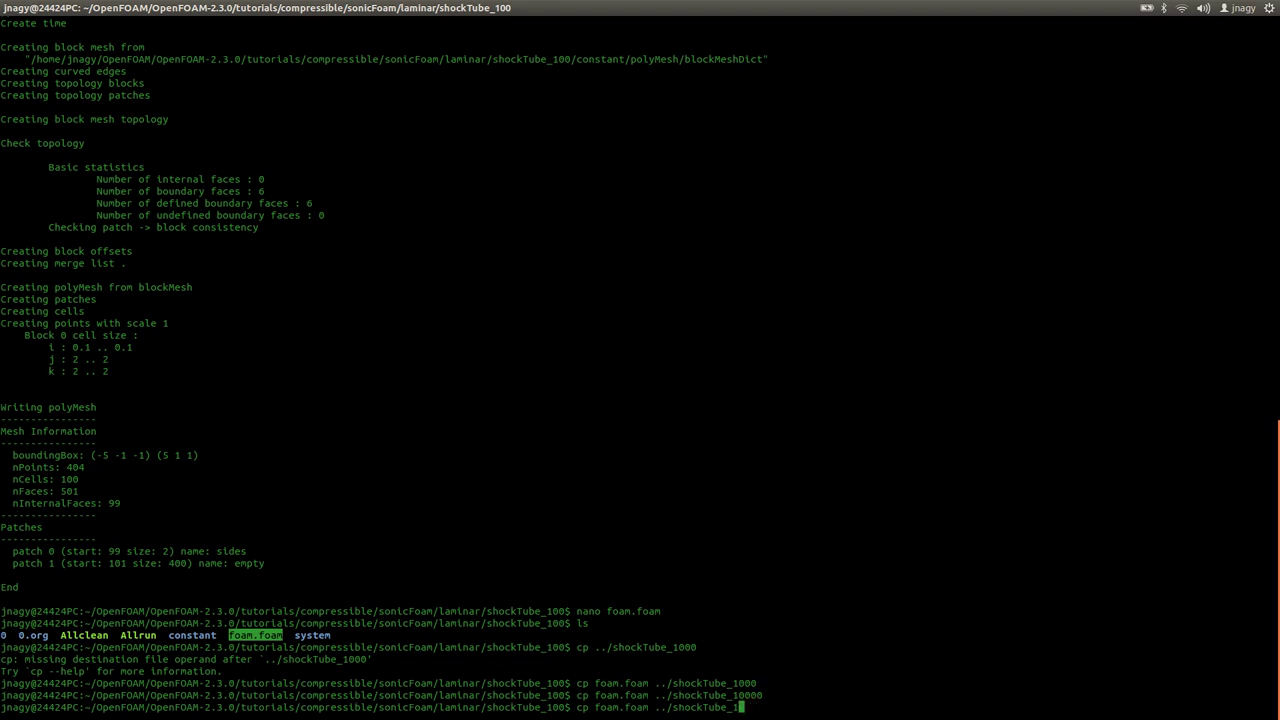
pyautogui.write('baseCase/')
pyautogui.press('Return')
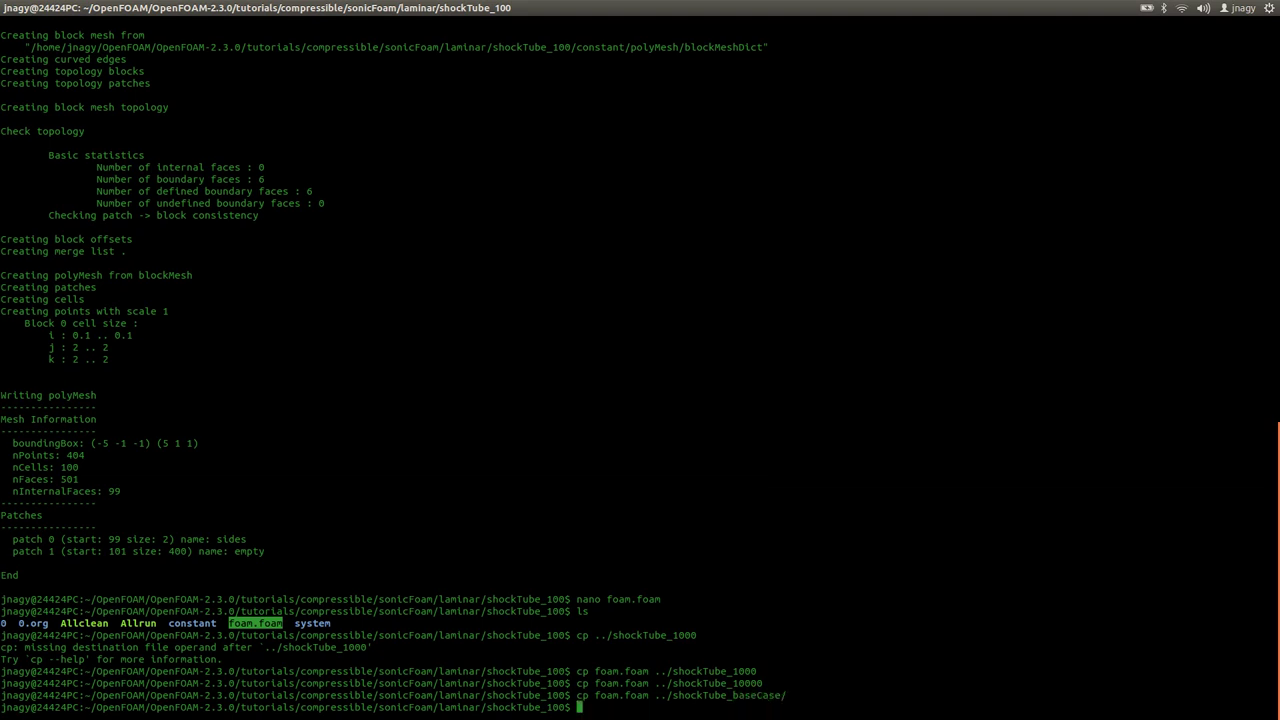
pyautogui.write('paraview foam.foam &')
pyautogui.press('Return')
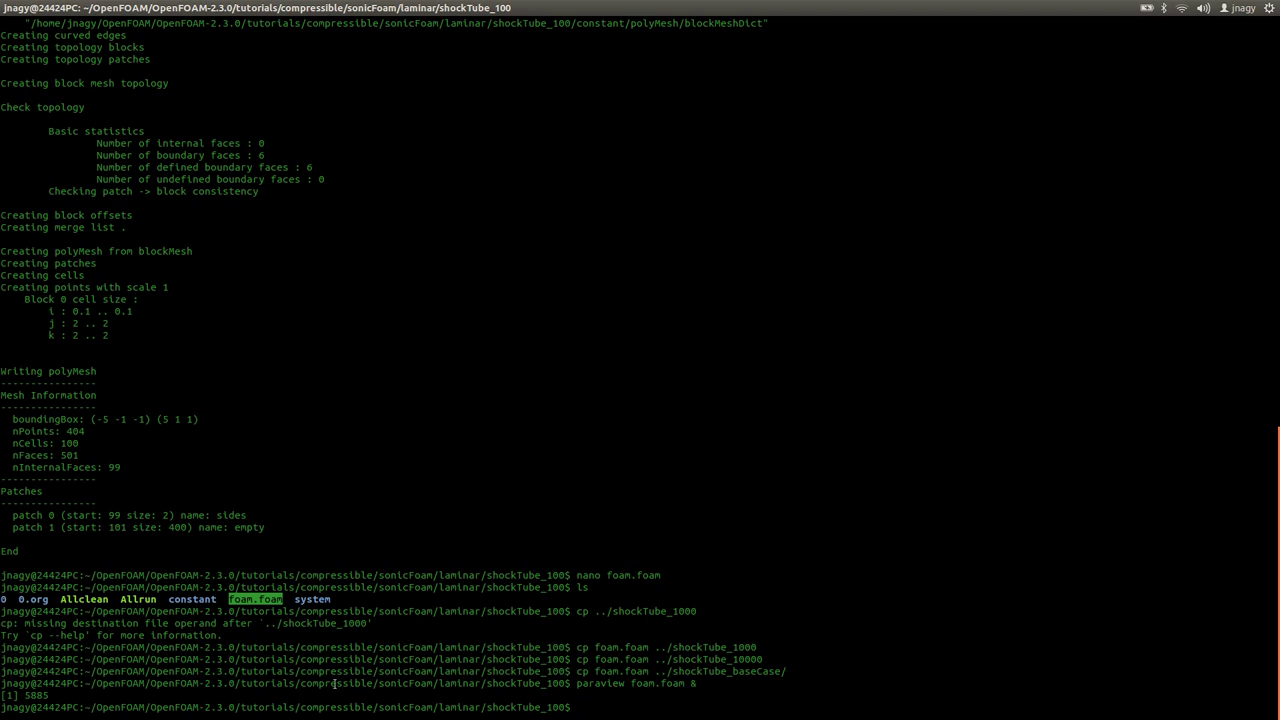
# - Apply the shockTube_100 case, display it in Solid Color as Surface With Edges, and orbit it
pyautogui.click(726, 563)
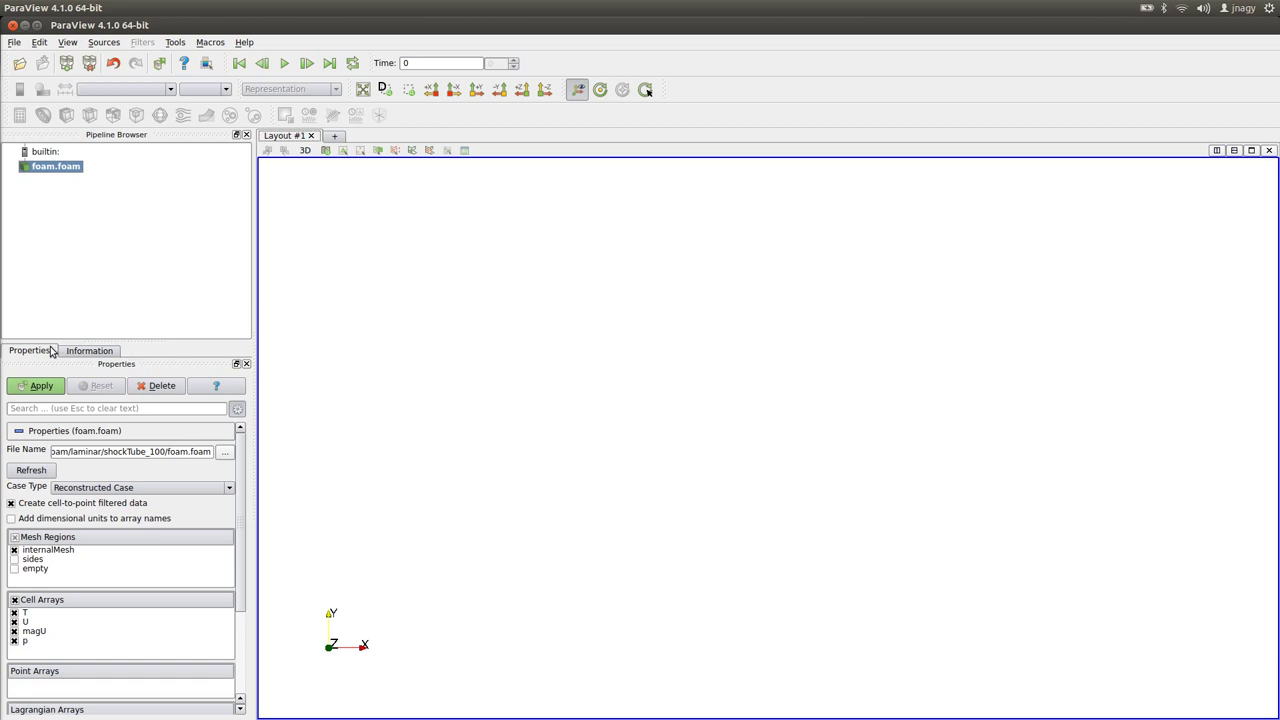
pyautogui.click(44, 387)
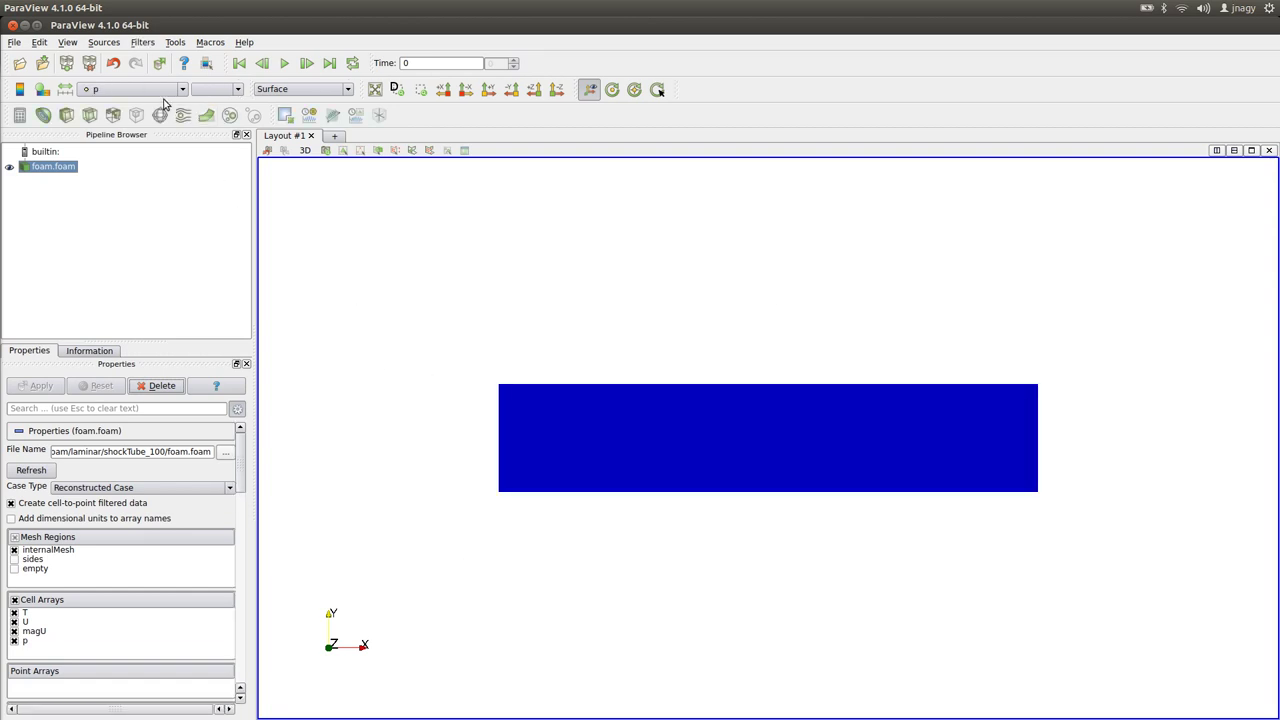
pyautogui.click(155, 90)
pyautogui.click(153, 104)
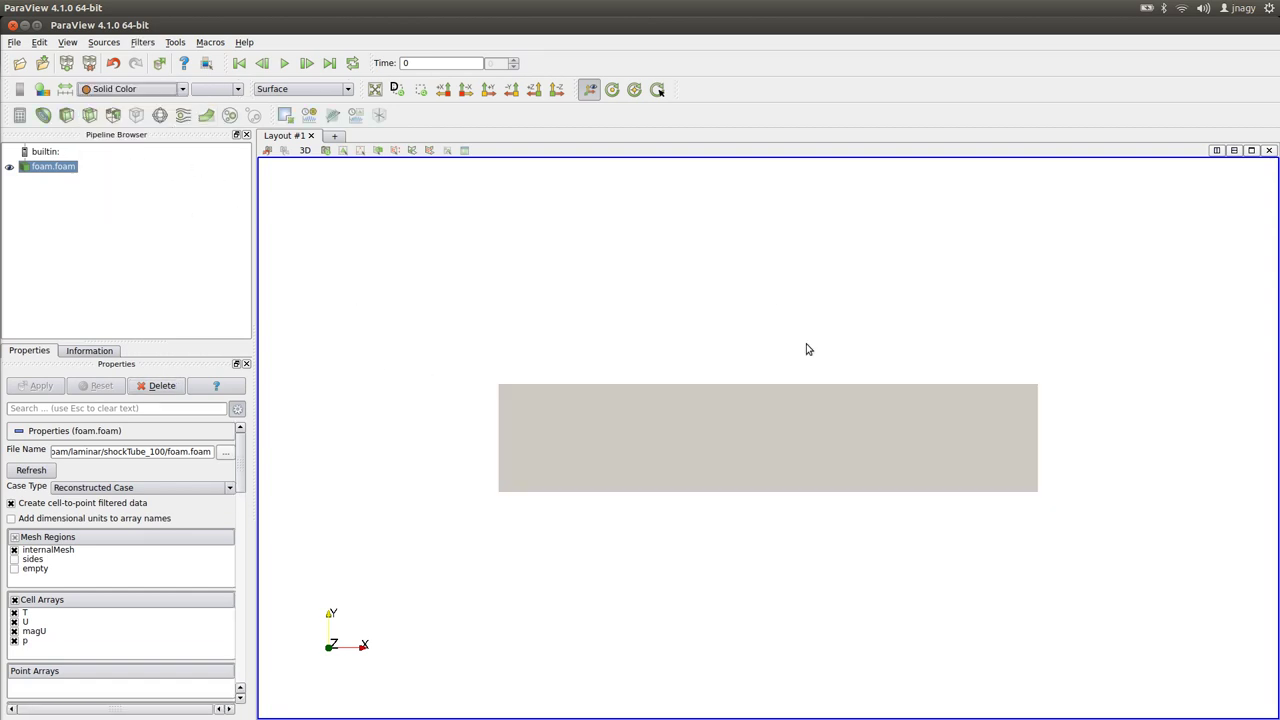
pyautogui.click(310, 89)
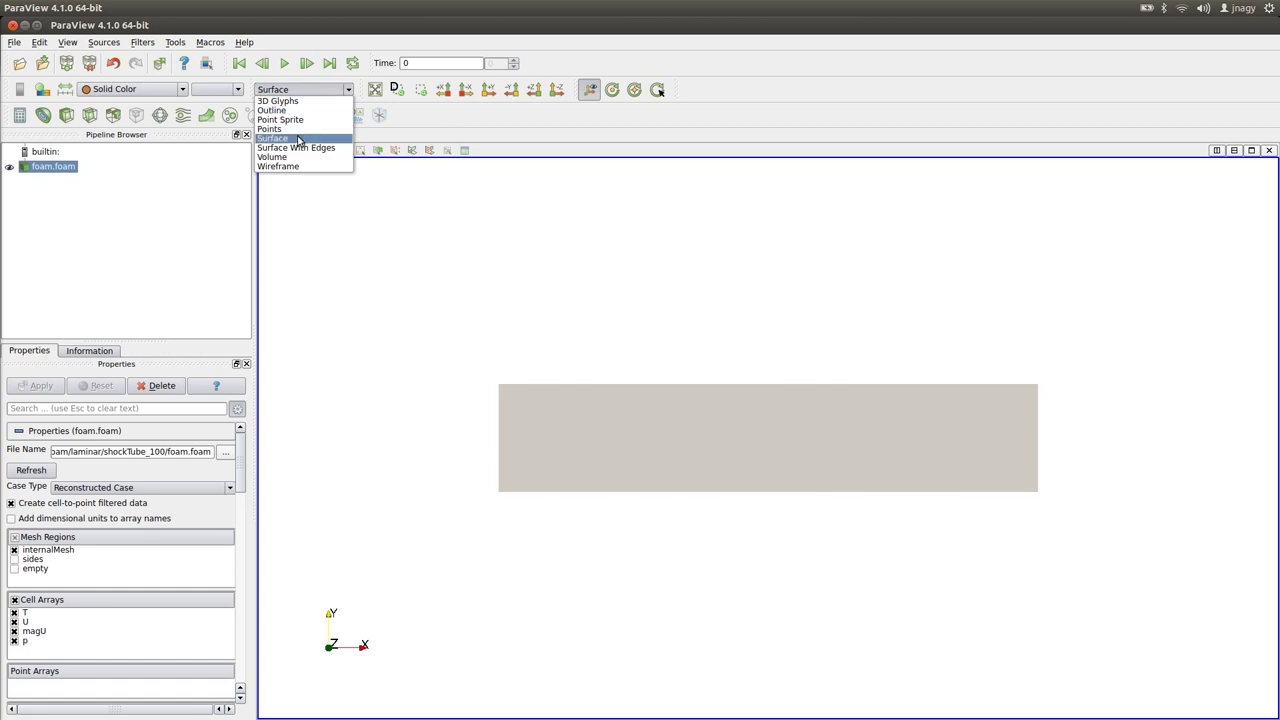
pyautogui.click(298, 145)
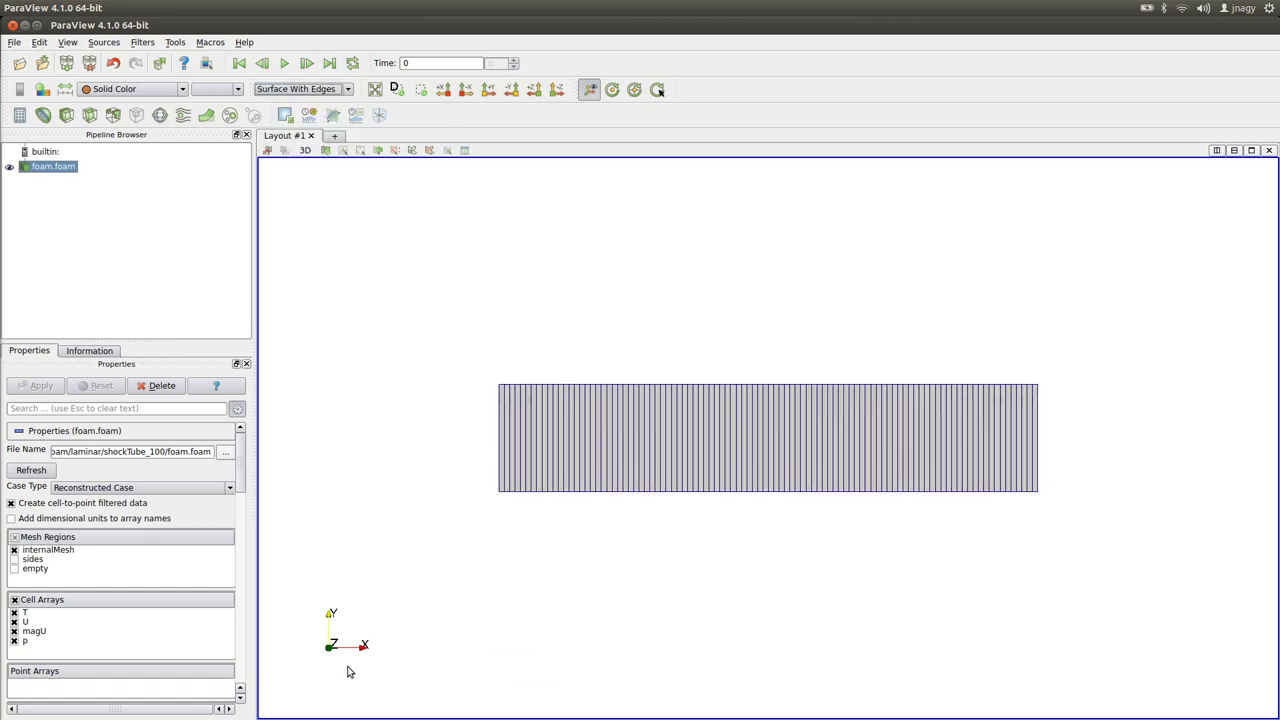
pyautogui.moveTo(940, 450); pyautogui.dragTo(818, 500)
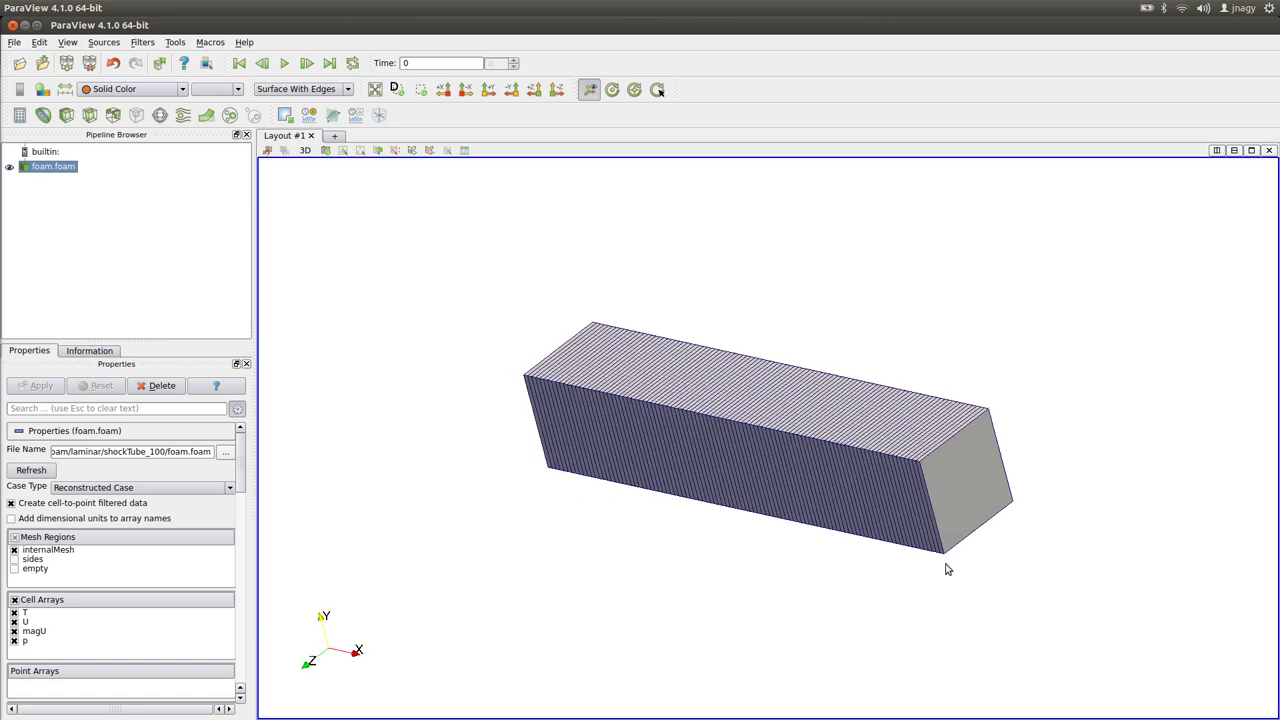
# - Display only the empty patches, then only the sides patch, to inspect each mesh region
pyautogui.click(15, 550)
pyautogui.click(15, 570)
pyautogui.click(14, 569)
pyautogui.click(36, 385)
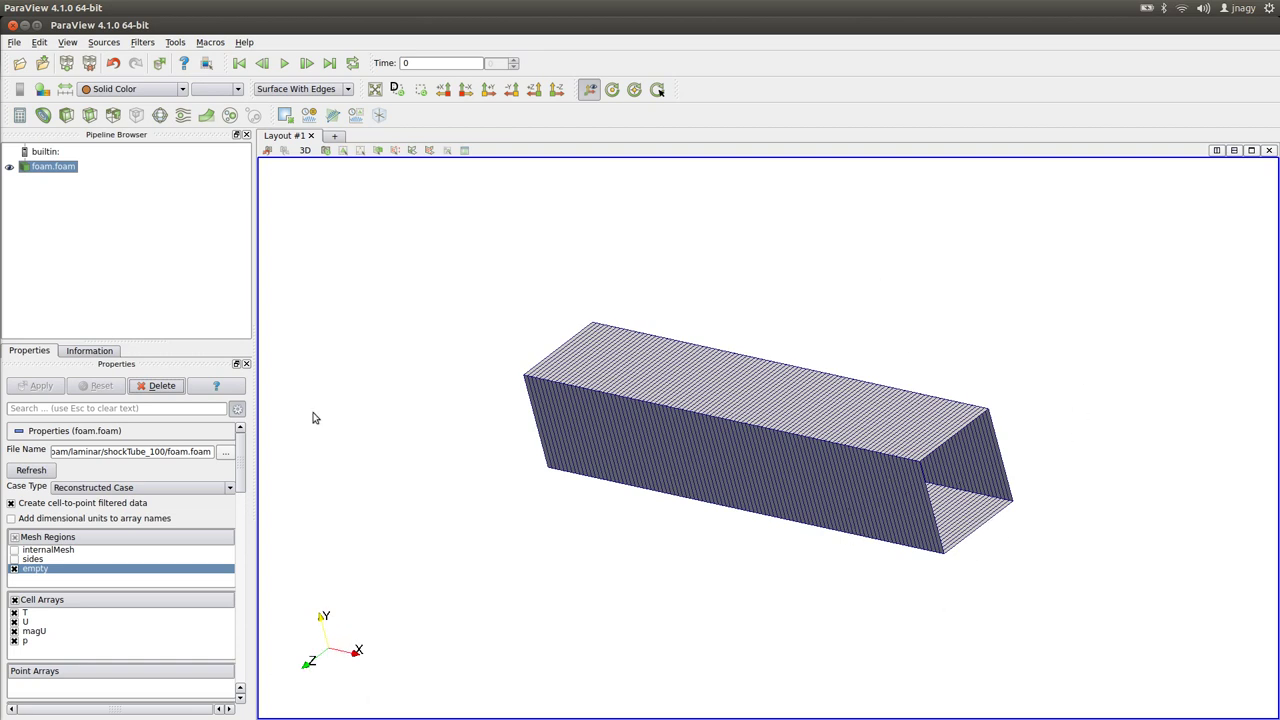
pyautogui.click(14, 559)
pyautogui.click(14, 568)
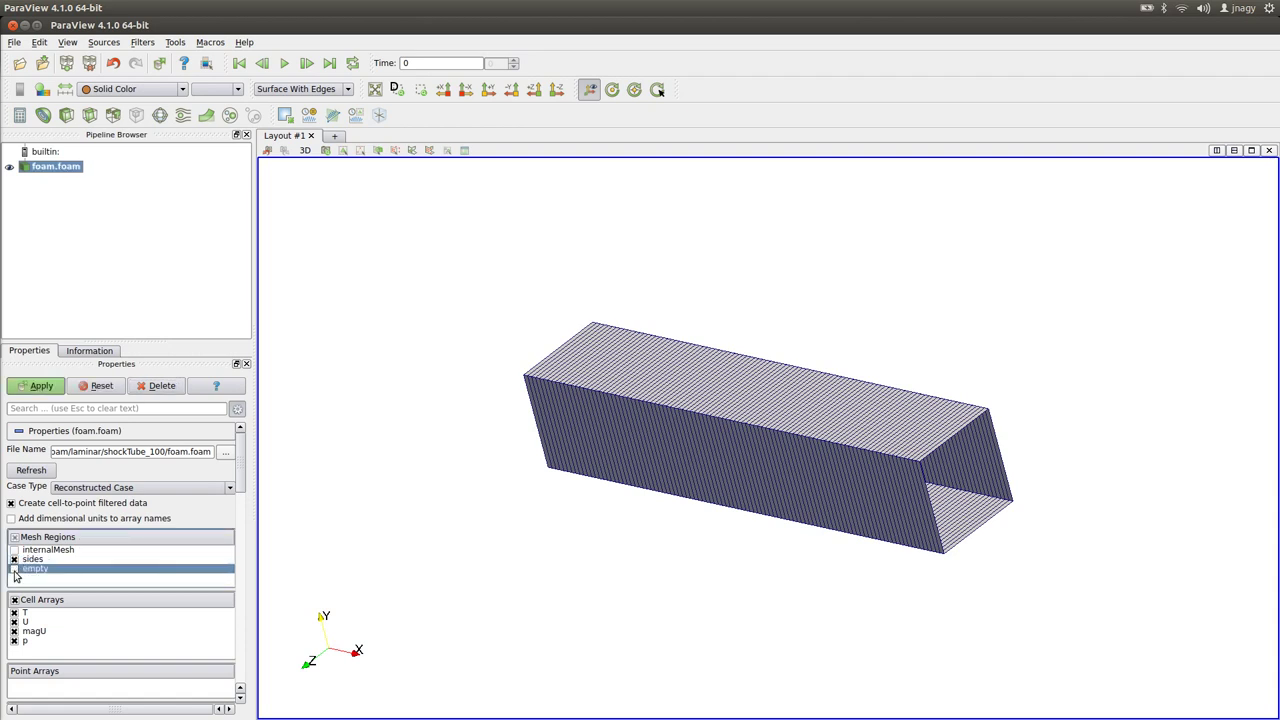
pyautogui.click(40, 386)
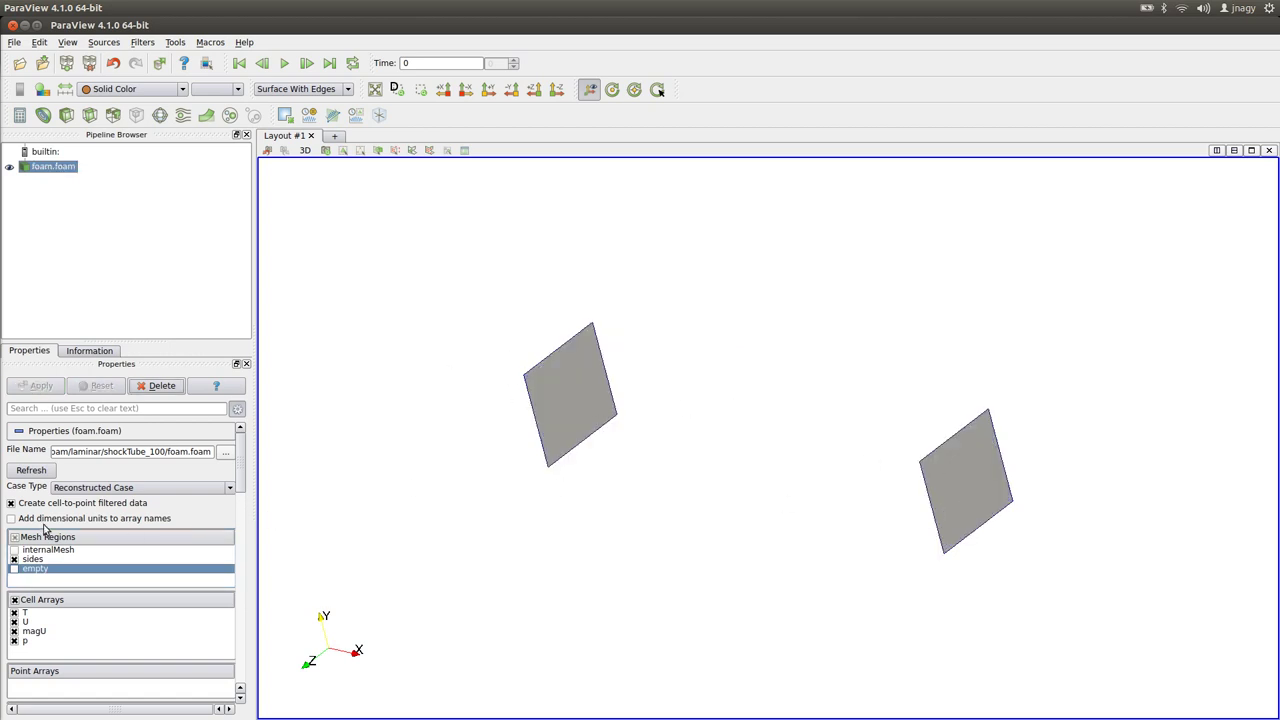
# - Reload only the internal mesh and view it along the -Z direction
pyautogui.click(14, 559)
pyautogui.click(14, 550)
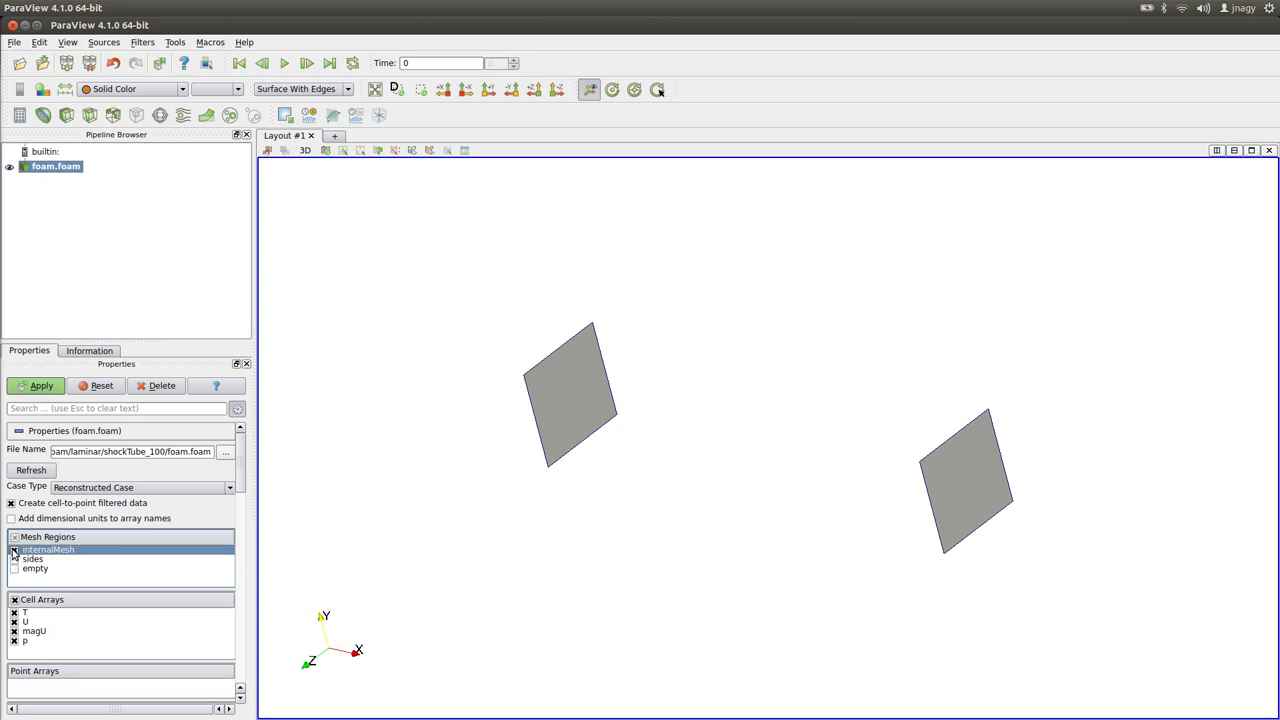
pyautogui.click(58, 385)
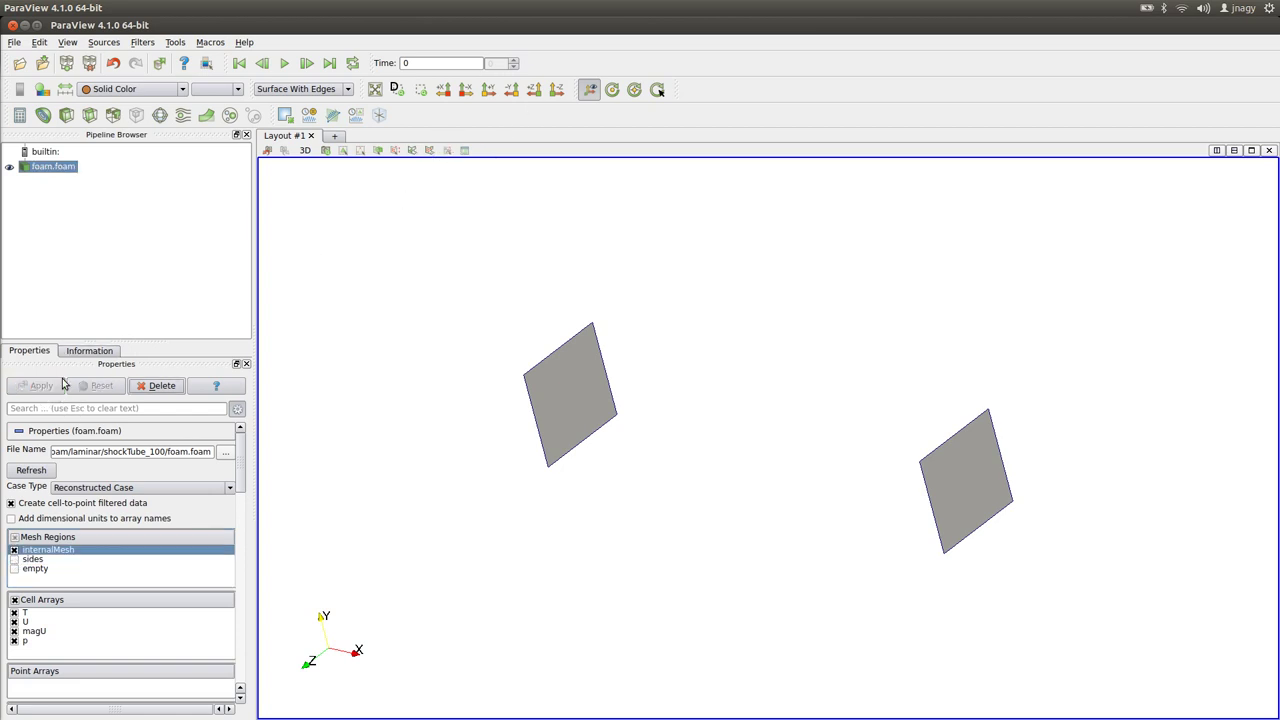
pyautogui.click(555, 95)
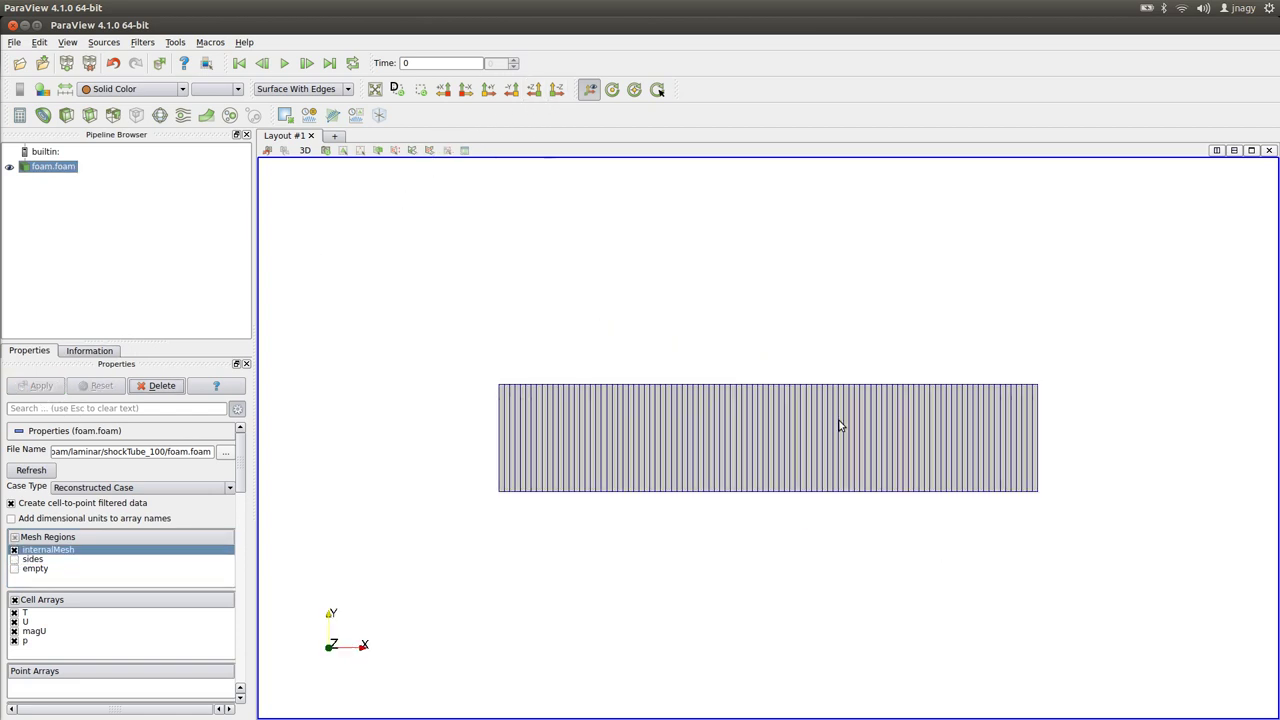
# - In the terminal, enter the system folder and list its files
pyautogui.hotkey('alt', 'Tab')
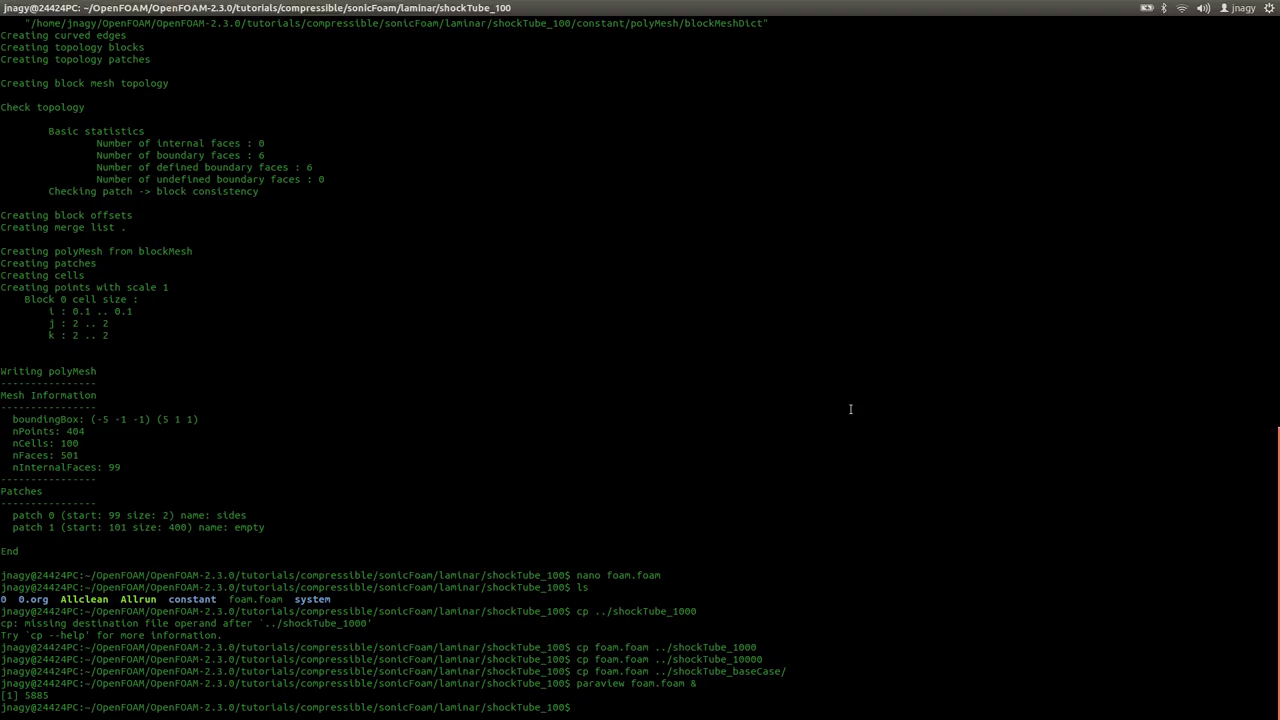
pyautogui.write('cd sy')
pyautogui.press('Tab')
pyautogui.press('Return')
pyautogui.write('ls')
pyautogui.press('Return')
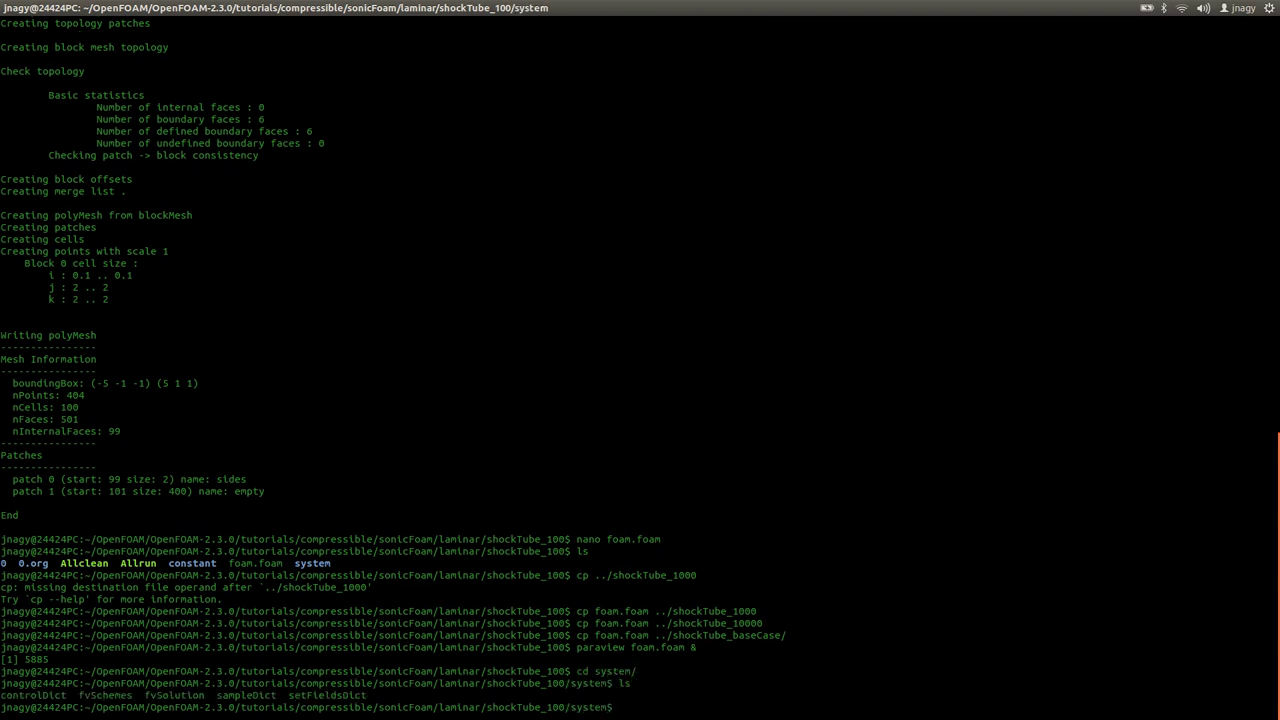
# - Open setFieldsDict in nano
pyautogui.doubleClick(304, 694)
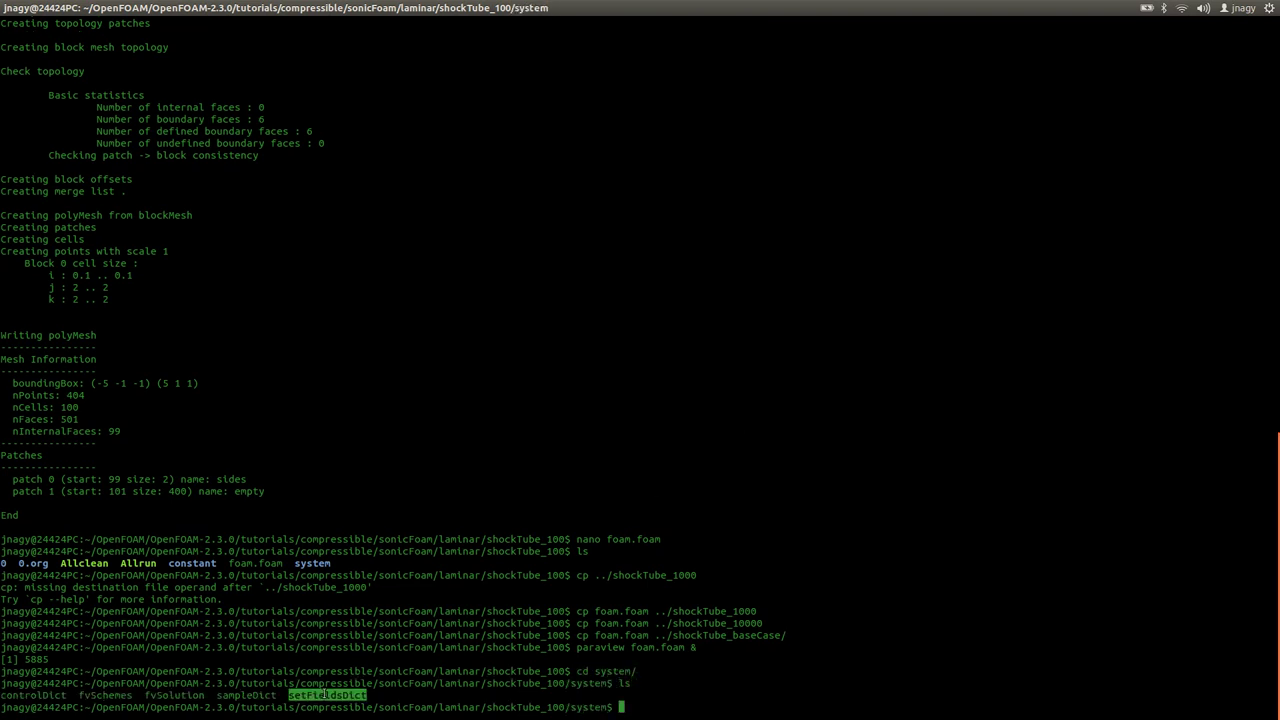
pyautogui.write('nano se')
pyautogui.press('Tab')
pyautogui.press('Return')
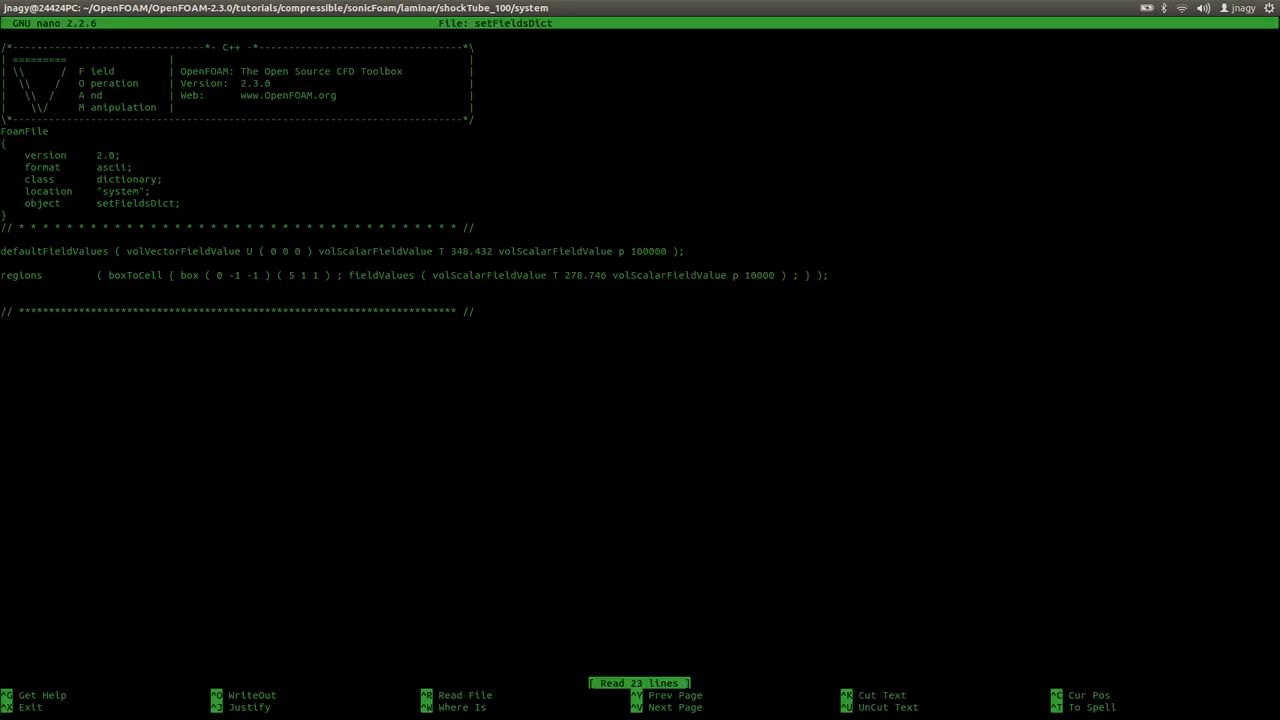
# - Highlight the default U (0 0 0), T 348.432 and p 100000 entries
pyautogui.doubleClick(79, 250)
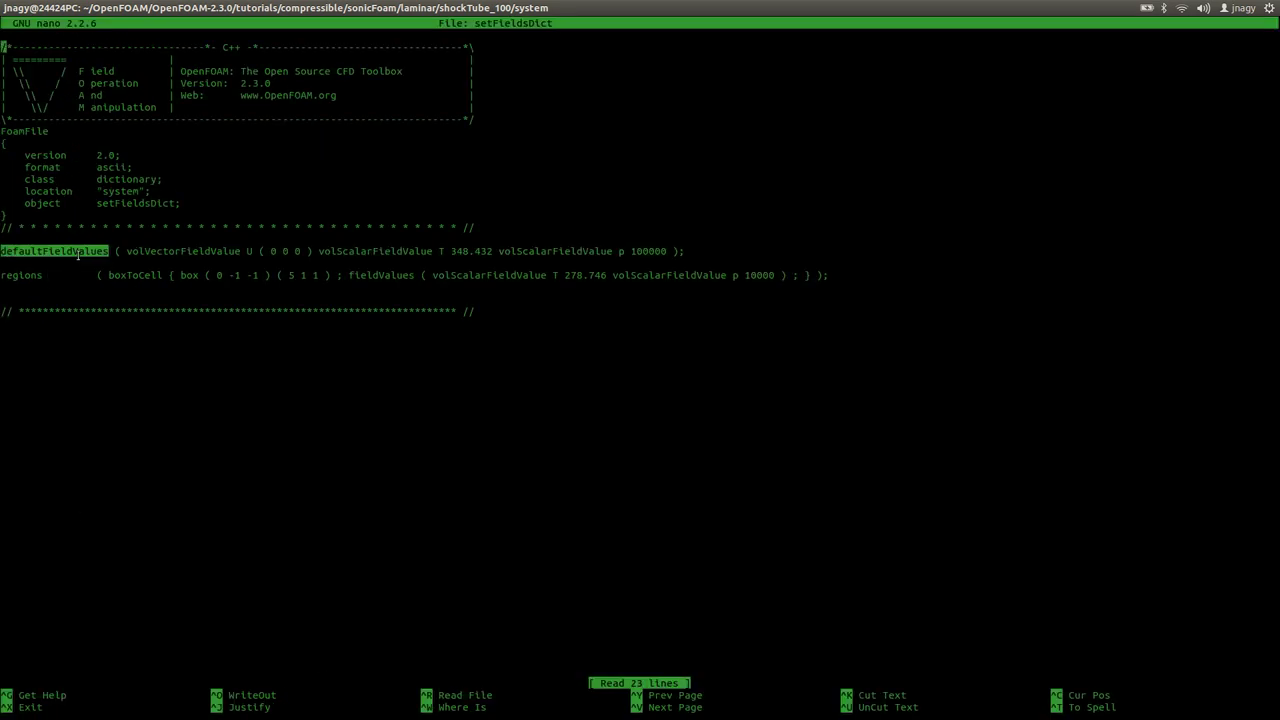
pyautogui.doubleClick(28, 276)
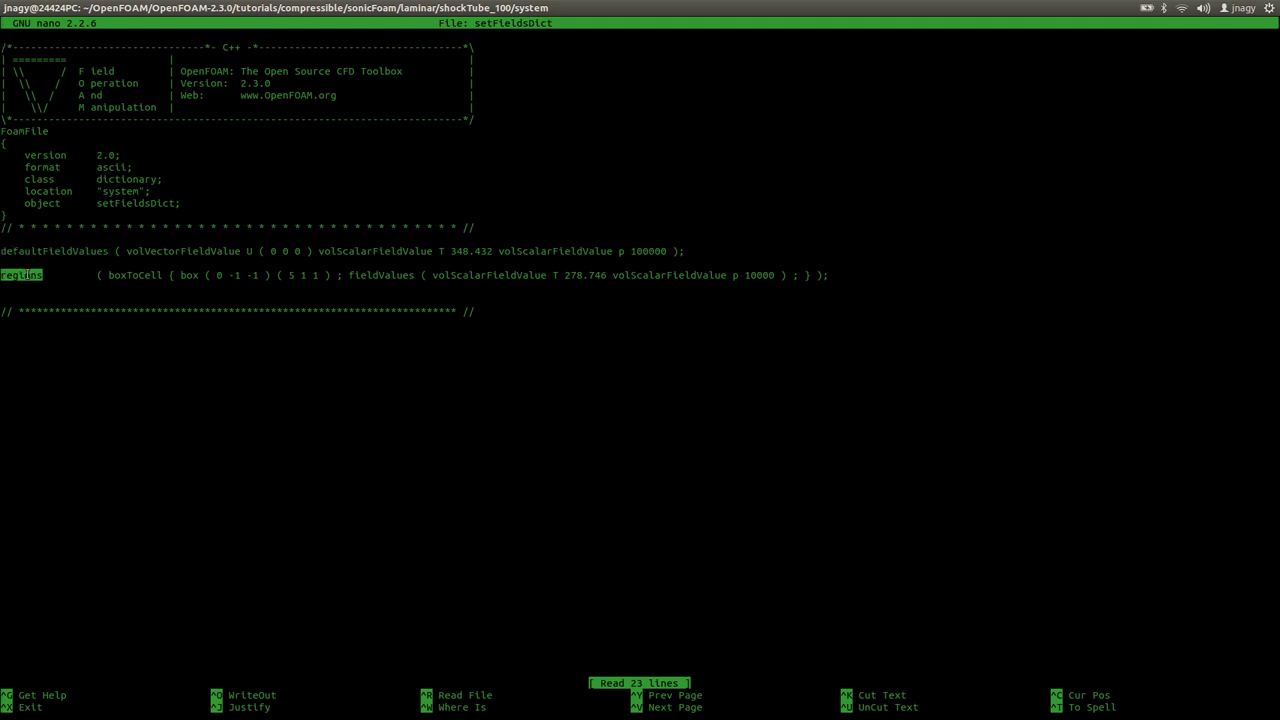
pyautogui.click(98, 352)
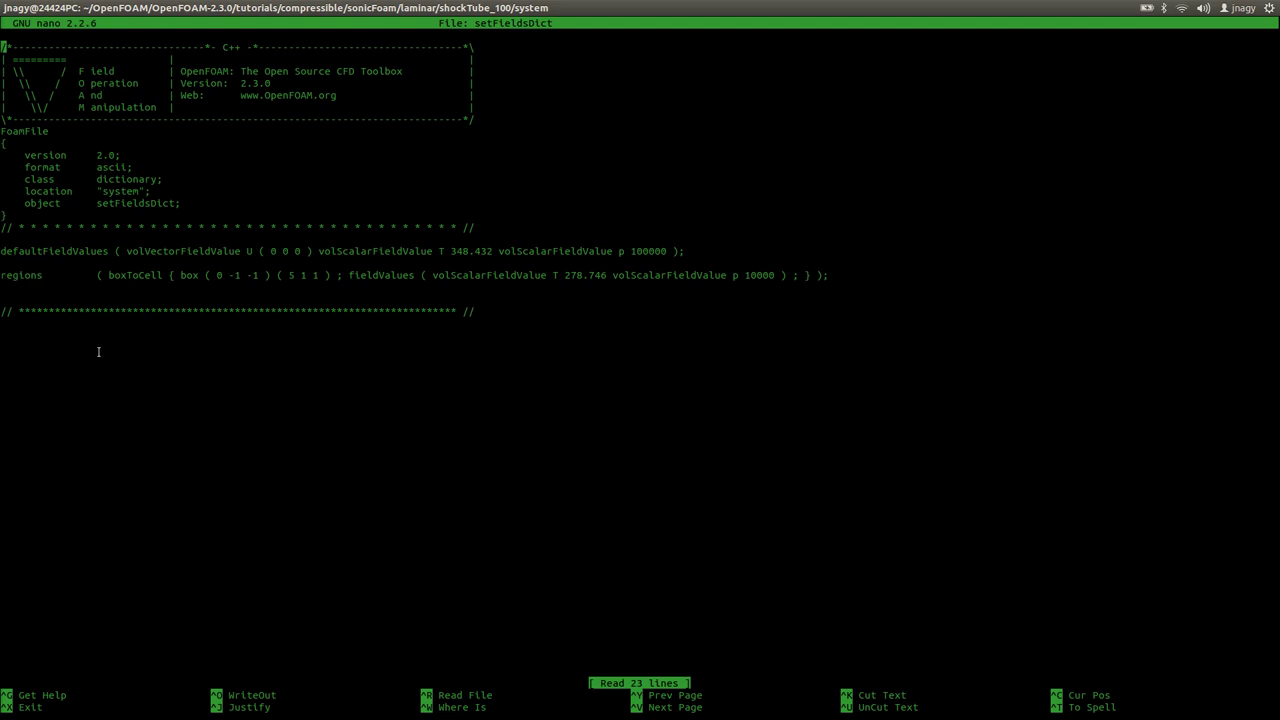
pyautogui.doubleClick(58, 251)
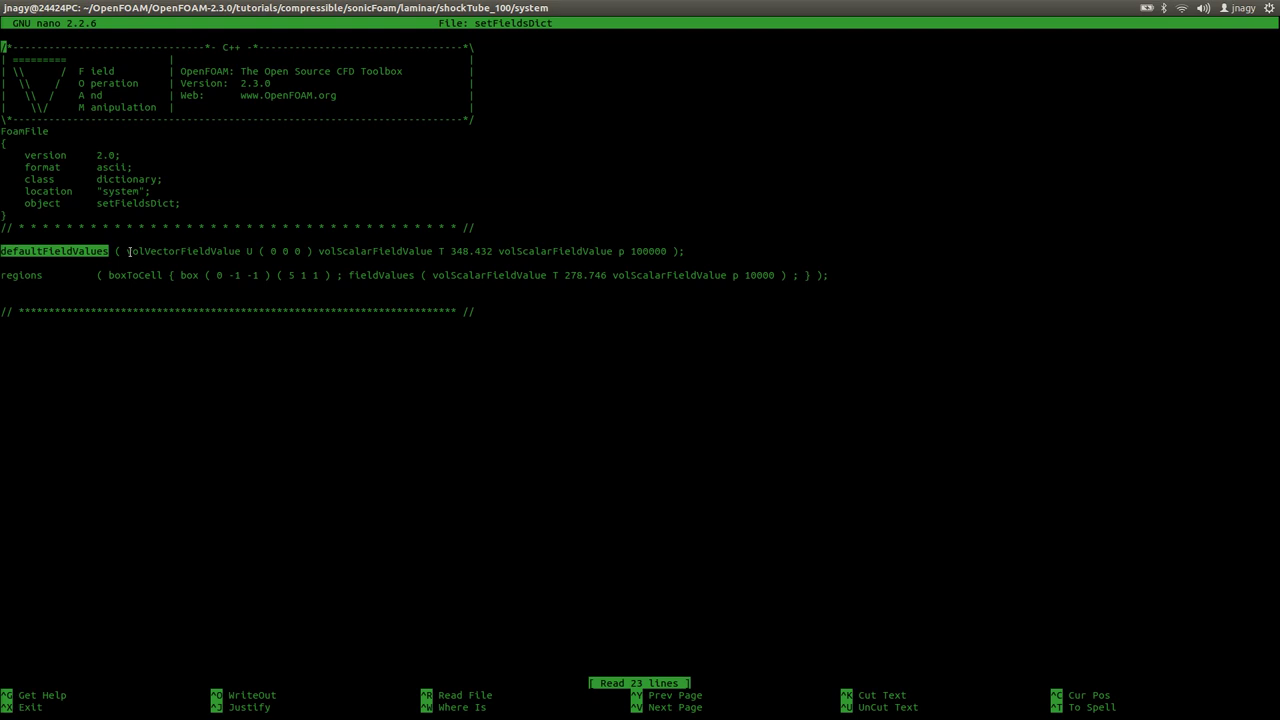
pyautogui.moveTo(129, 251); pyautogui.dragTo(311, 248)
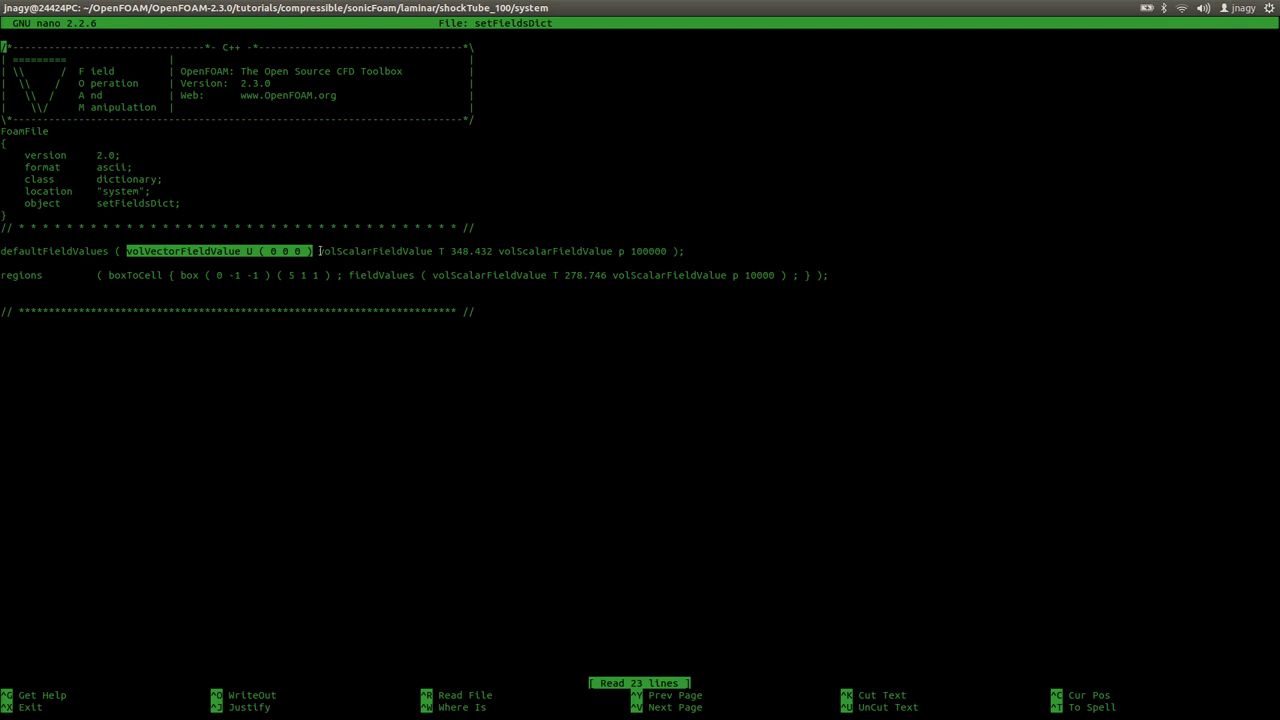
pyautogui.moveTo(316, 251); pyautogui.dragTo(494, 251)
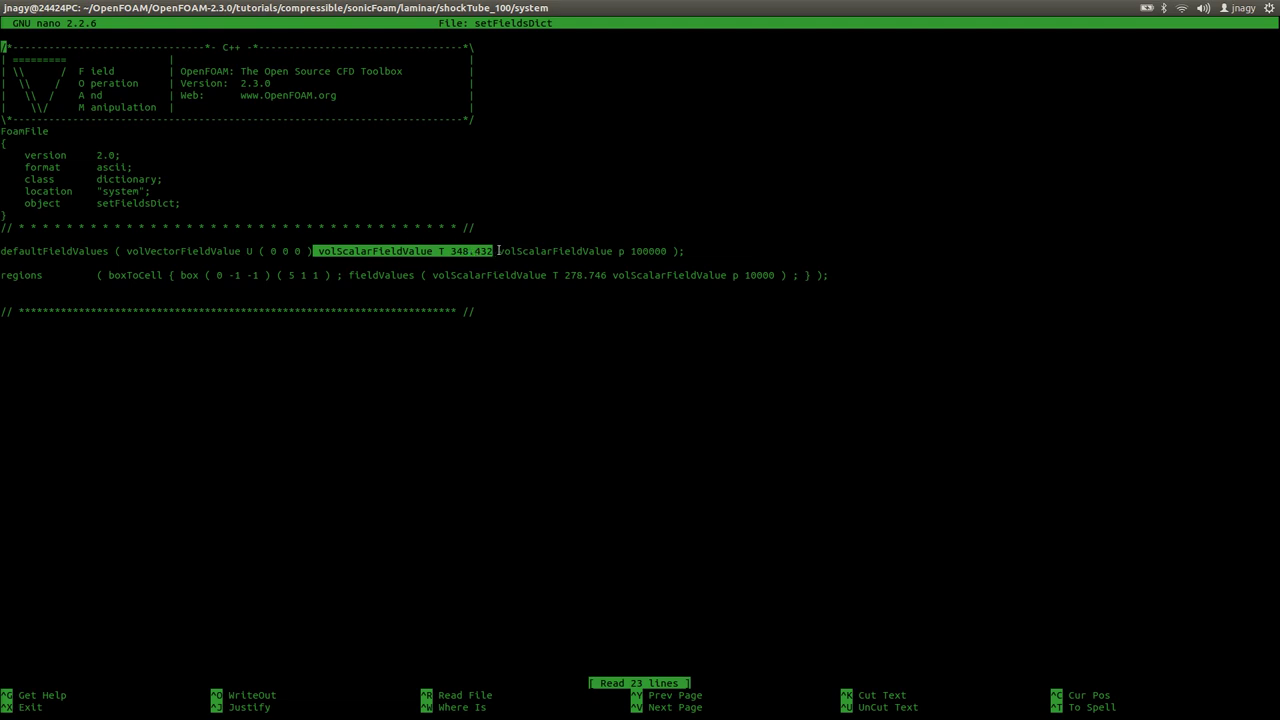
pyautogui.moveTo(498, 251); pyautogui.dragTo(669, 253)
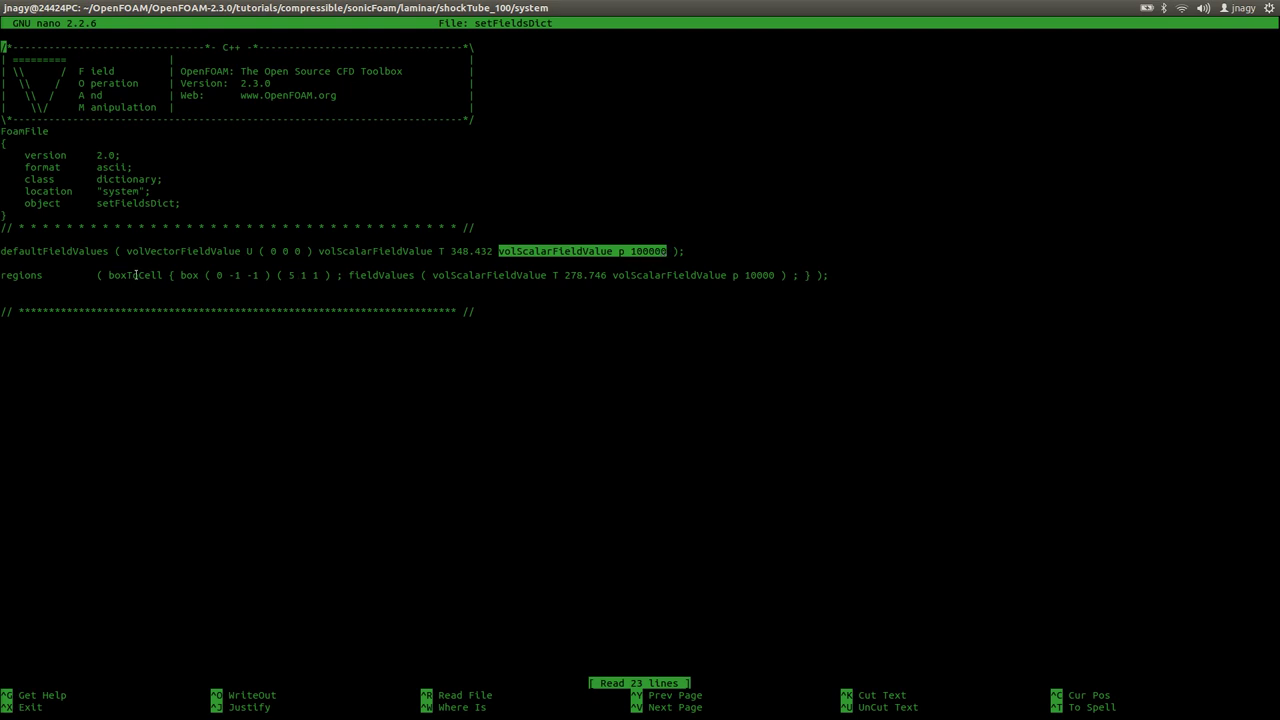
# - Move boxToCell onto its own line, comment it out with //, and save setFieldsDict
pyautogui.press('Down')
pyautogui.press('Down')
pyautogui.press('Down')
pyautogui.press('Down')
pyautogui.press('Down')
pyautogui.press('Down')
pyautogui.press('Down')
pyautogui.press('Down')
pyautogui.press('Down')
pyautogui.press('Down')
pyautogui.press('Down')
pyautogui.press('Down')
pyautogui.press('Down')
pyautogui.press('Down')
pyautogui.press('Down')
pyautogui.press('Down')
pyautogui.press('Down')
pyautogui.press('Down')
pyautogui.press('Down')
pyautogui.press('Right')
pyautogui.press('Right')
pyautogui.press('Right')
pyautogui.press('Right')
pyautogui.press('Right')
pyautogui.press('Right')
pyautogui.press('Right')
pyautogui.press('Right')
pyautogui.press('Right')
pyautogui.press('Right')
pyautogui.press('Right')
pyautogui.press('Right')
pyautogui.press('Right')
pyautogui.press('Right')
pyautogui.press('Right')
pyautogui.press('Right')
pyautogui.press('Return')
pyautogui.press('Down')
pyautogui.press('Left')
pyautogui.press('Left')
pyautogui.press('Left')
pyautogui.press('Return')
pyautogui.press('Up')
pyautogui.write('//')
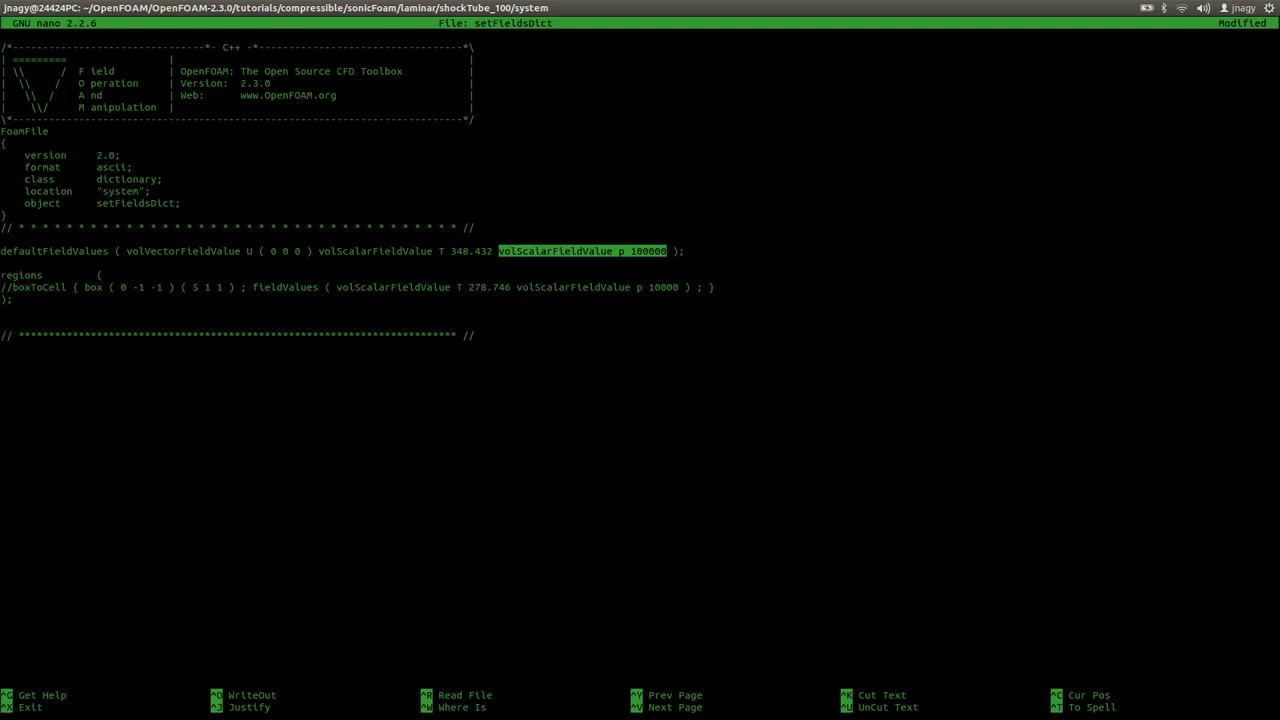
pyautogui.press('Down')
pyautogui.hotkey('ctrl', 'o')
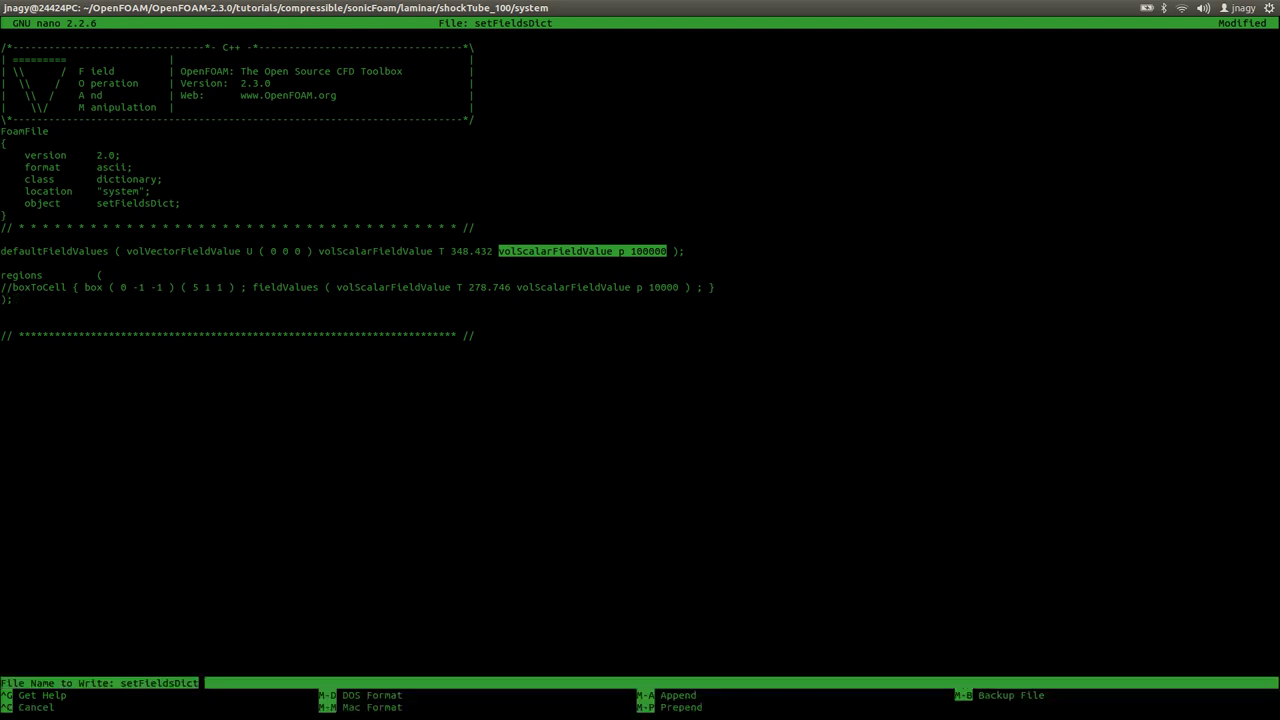
pyautogui.press('Return')
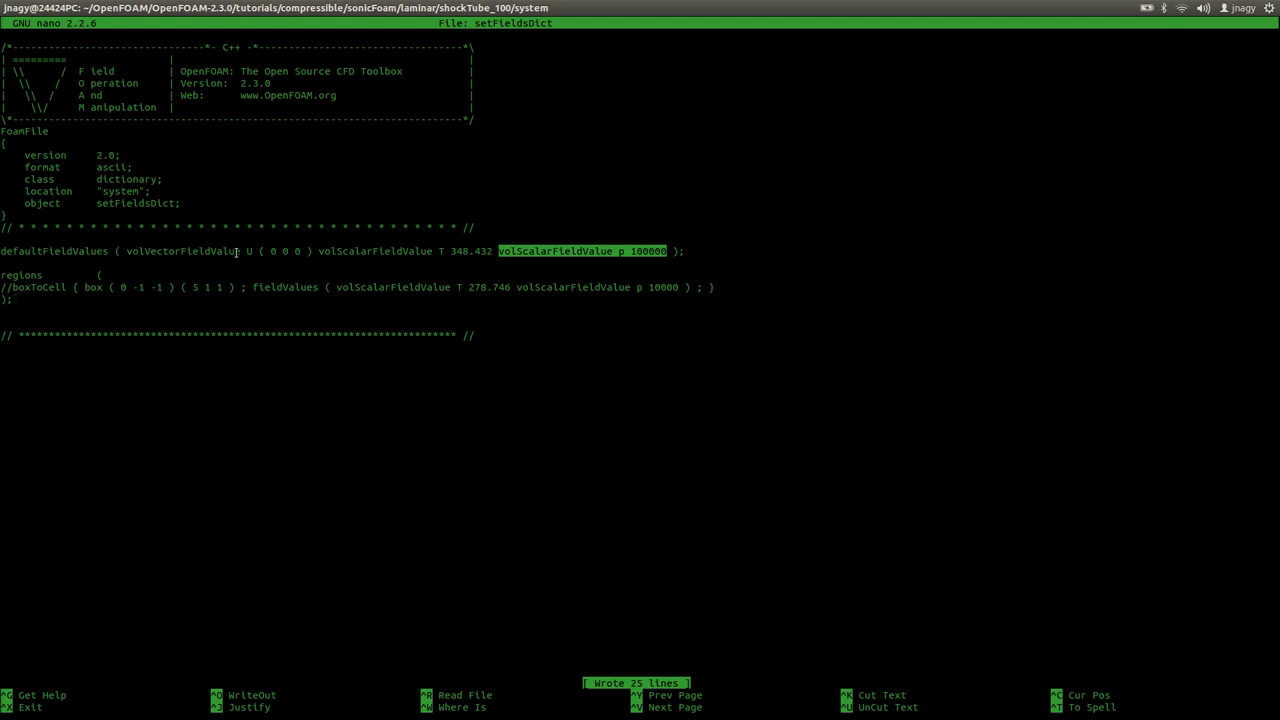
# - Exit nano, return to the shockTube_100 folder and run setFields
pyautogui.hotkey('ctrl', 'x')
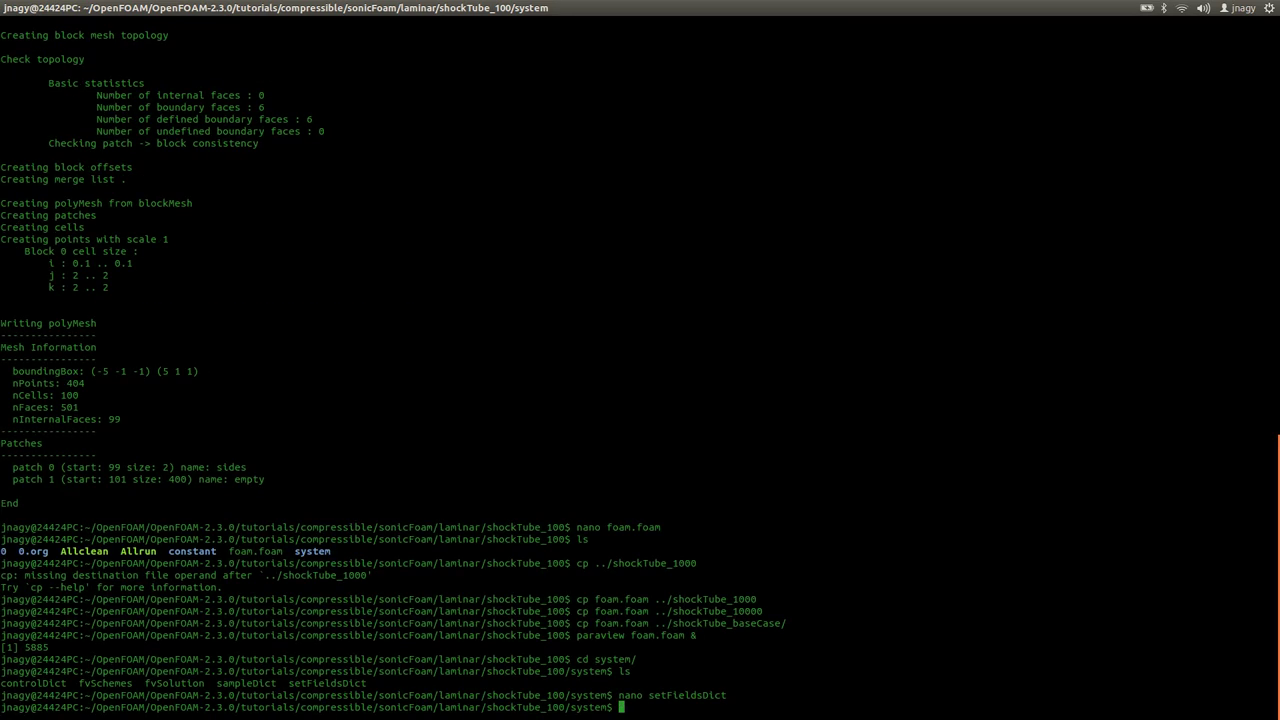
pyautogui.write('cd ..')
pyautogui.press('Return')
pyautogui.write('ls')
pyautogui.press('Return')
pyautogui.write('setFields')
pyautogui.press('Return')
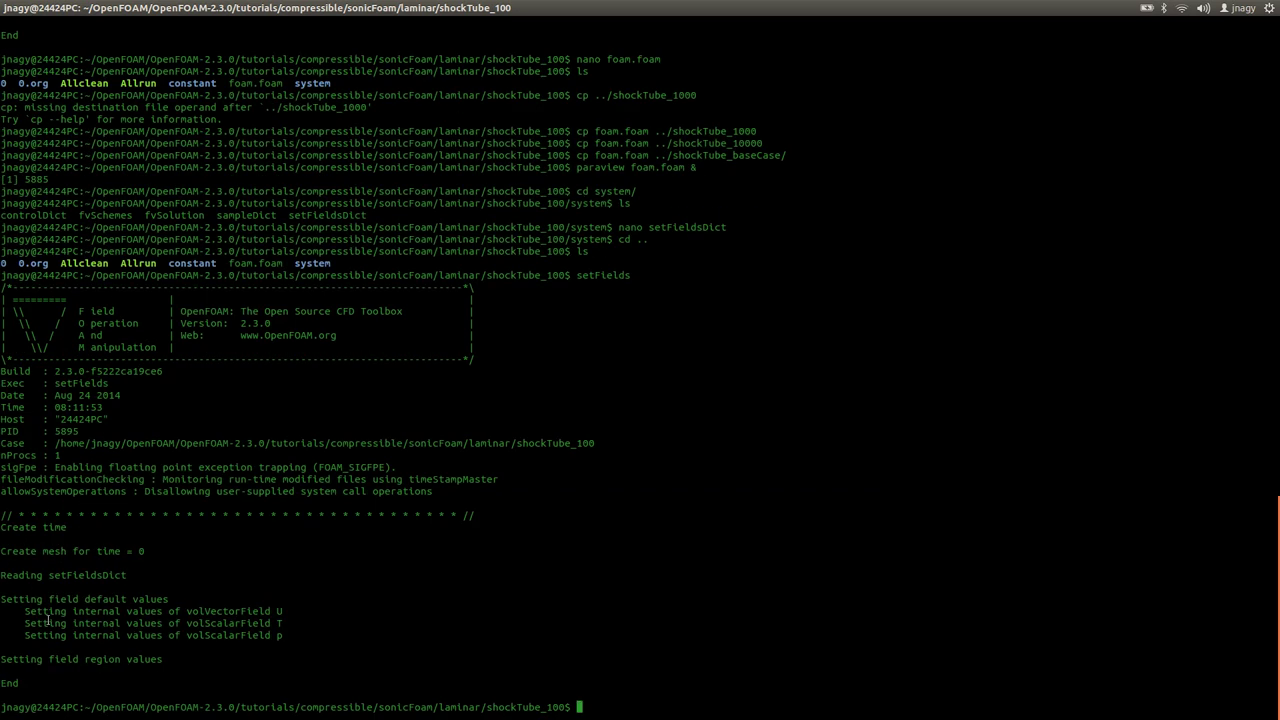
pyautogui.doubleClick(22, 599)
# - Check 0/T (uniform 348.432) and 0/p (uniform 100000) in nano
pyautogui.write('nano 0/')
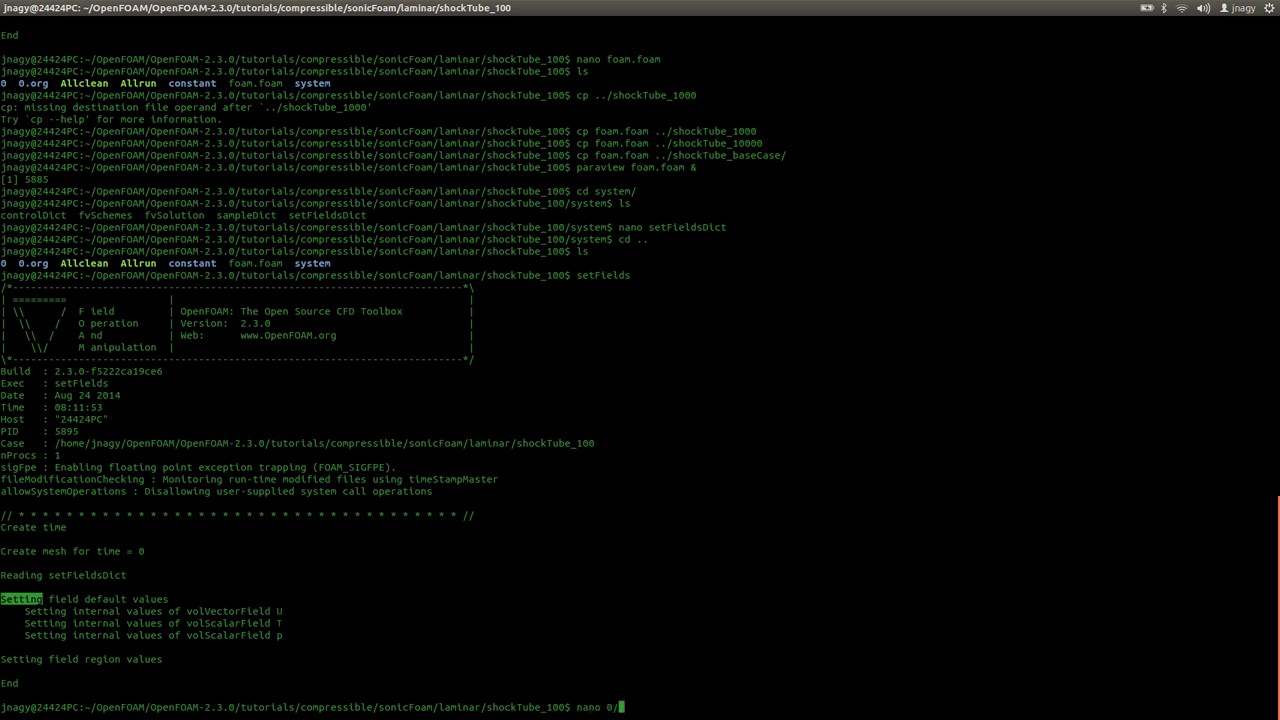
pyautogui.write('T')
pyautogui.press('Return')
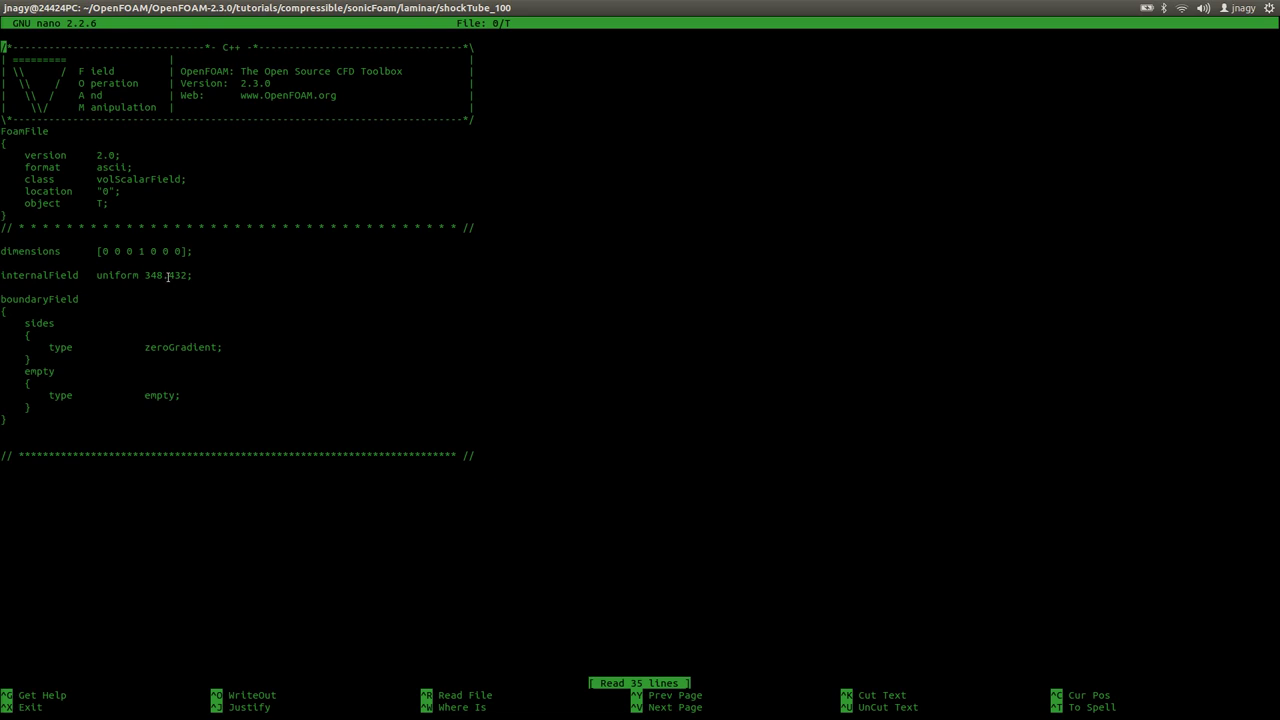
pyautogui.hotkey('ctrl', 'x')
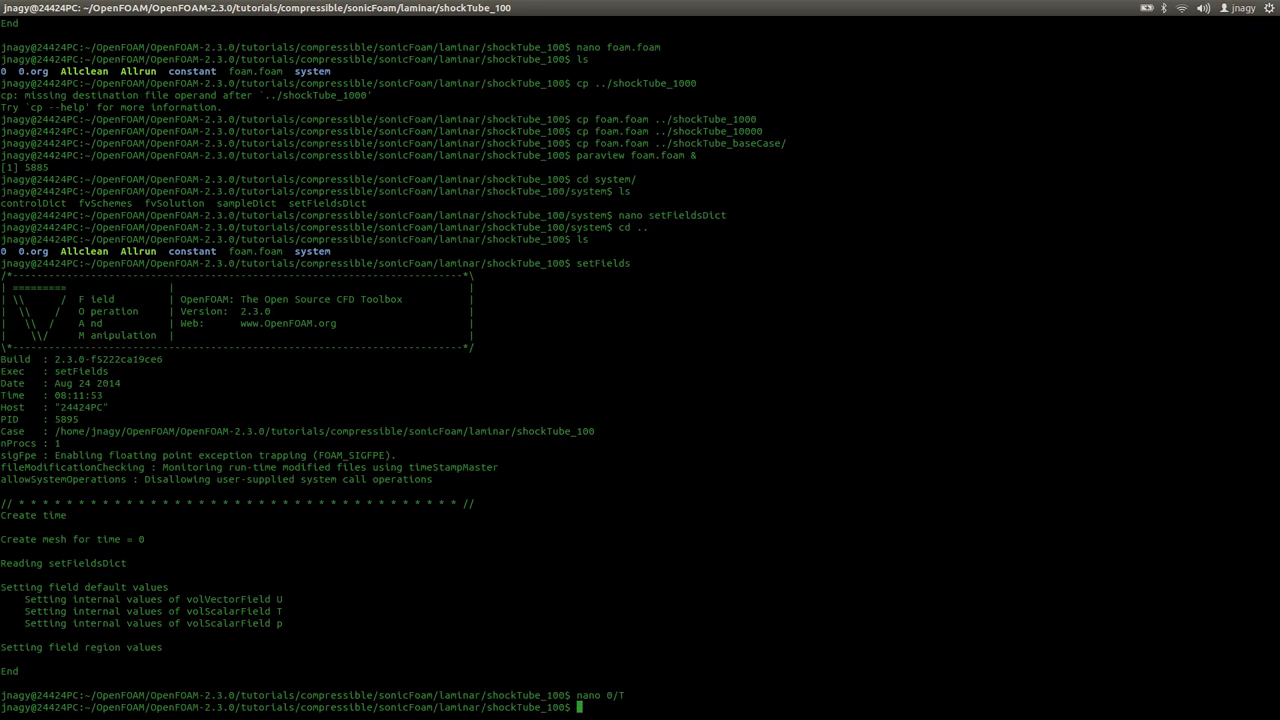
pyautogui.press('Up')
pyautogui.press('BackSpace')
pyautogui.write('p')
pyautogui.press('Return')
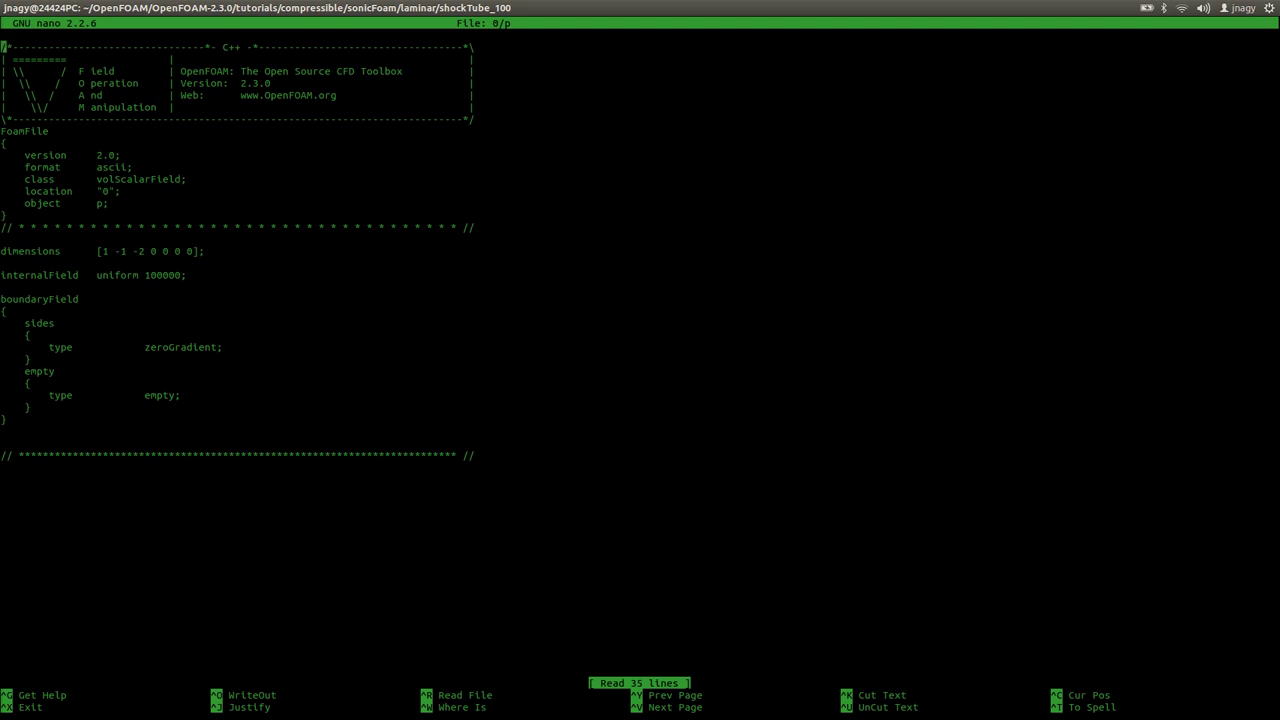
pyautogui.hotkey('ctrl', 'x')
# - Reopen system/setFieldsDict in nano
pyautogui.write('nano system/se')
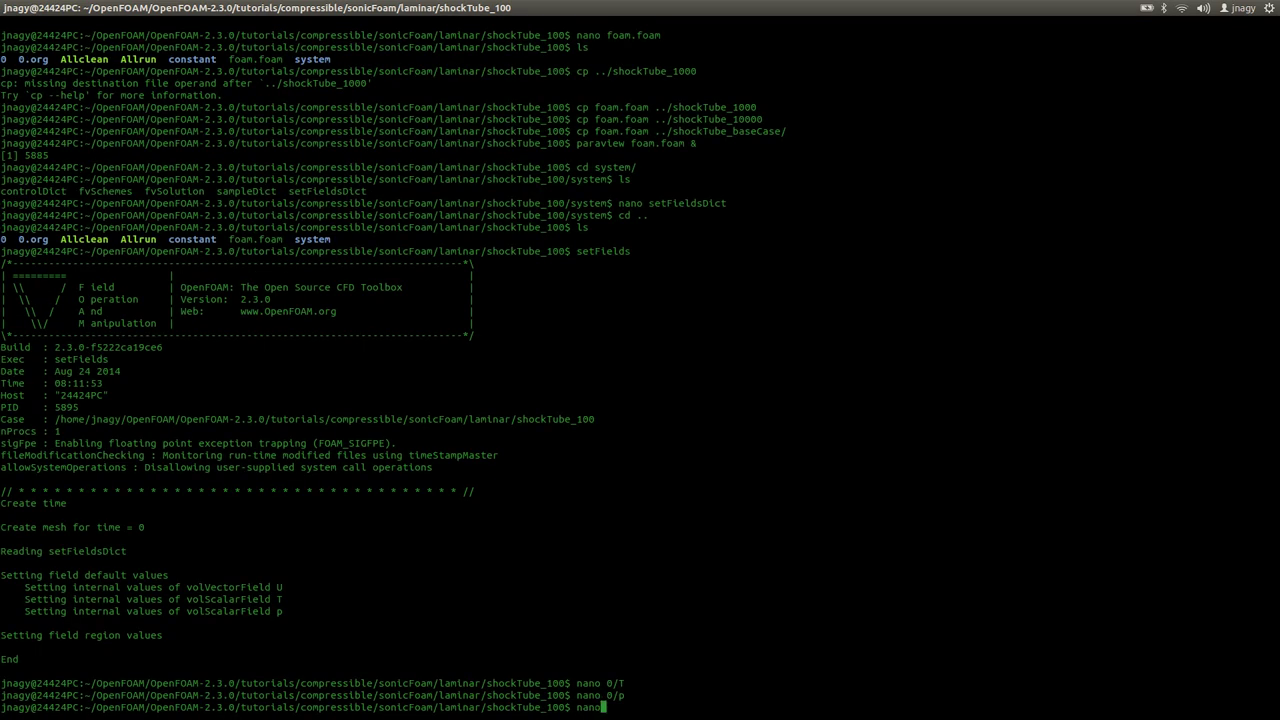
pyautogui.press('Tab')
pyautogui.press('Return')
# - Remove the // from the boxToCell line and highlight the default values and region line
pyautogui.press('Down')
pyautogui.press('Down')
pyautogui.press('Down')
pyautogui.press('Down')
pyautogui.press('Down')
pyautogui.press('Down')
pyautogui.press('Down')
pyautogui.press('Down')
pyautogui.press('Down')
pyautogui.press('Down')
pyautogui.press('Down')
pyautogui.press('Down')
pyautogui.press('Down')
pyautogui.press('Down')
pyautogui.press('Down')
pyautogui.press('Down')
pyautogui.press('Down')
pyautogui.press('Down')
pyautogui.press('Down')
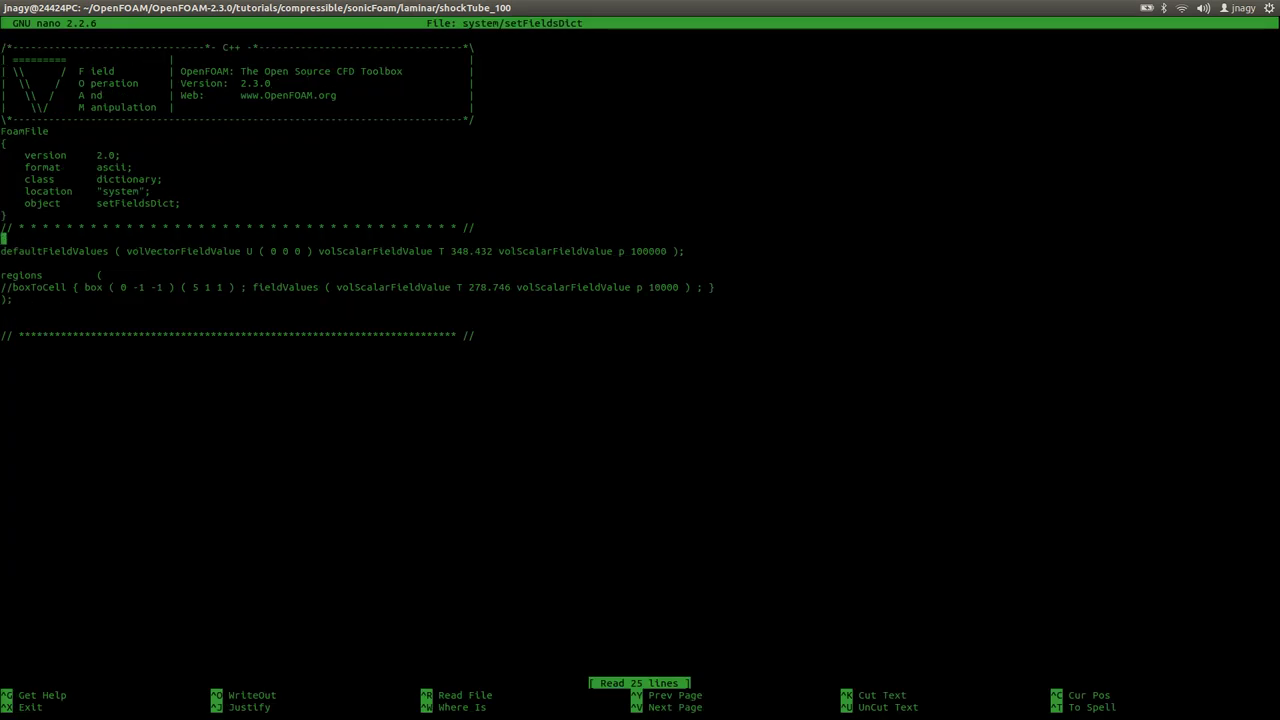
pyautogui.press('Delete')
pyautogui.press('Delete')
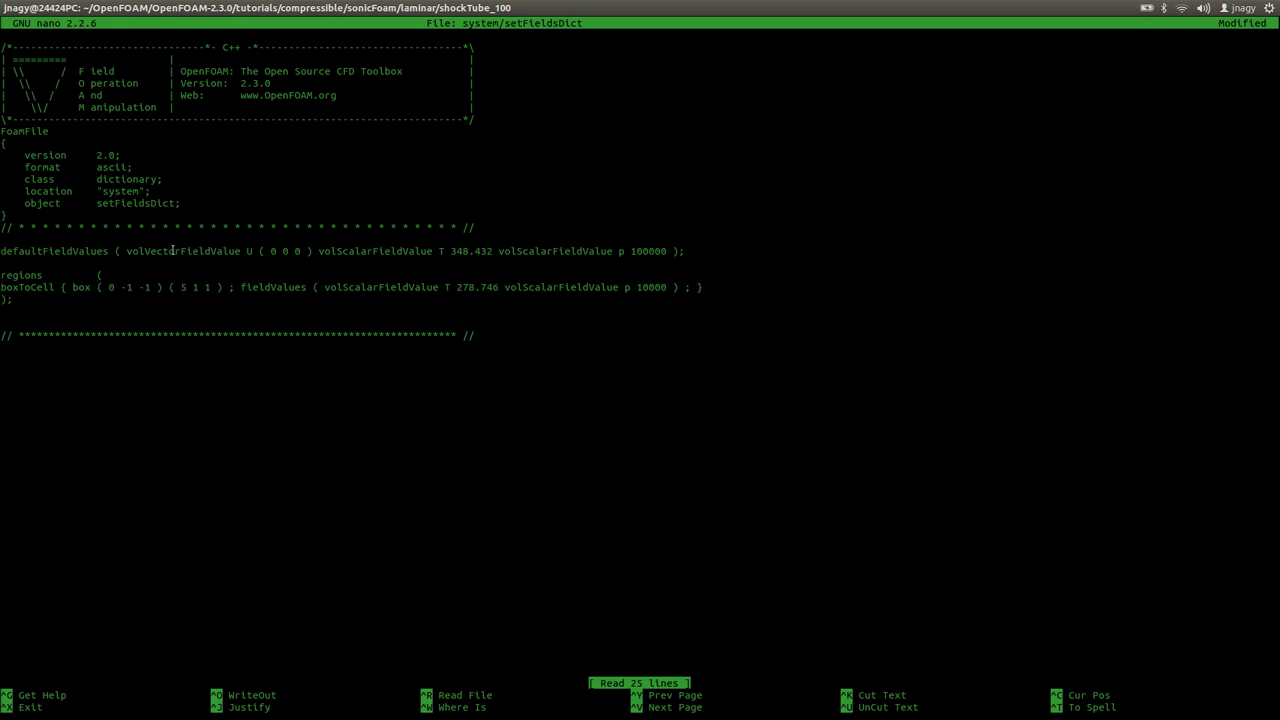
pyautogui.moveTo(125, 252); pyautogui.dragTo(675, 252)
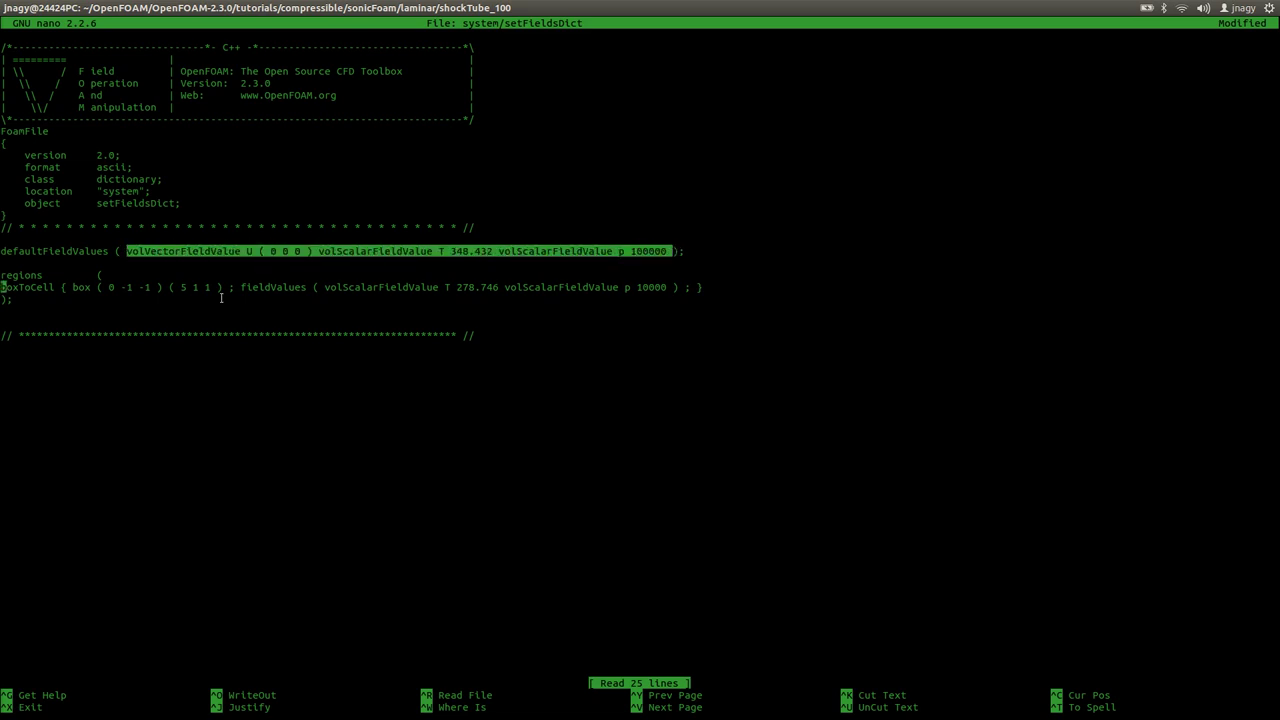
pyautogui.tripleClick(22, 287)
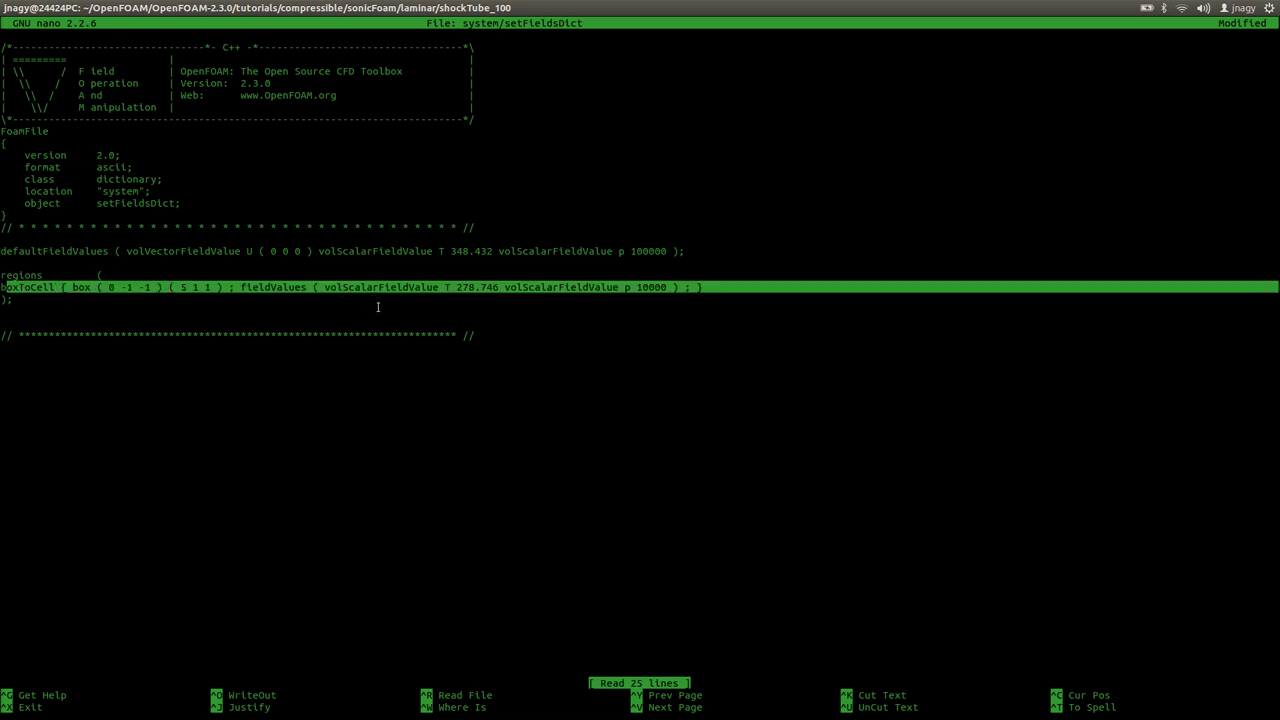
pyautogui.moveTo(54, 288); pyautogui.dragTo(8, 287)
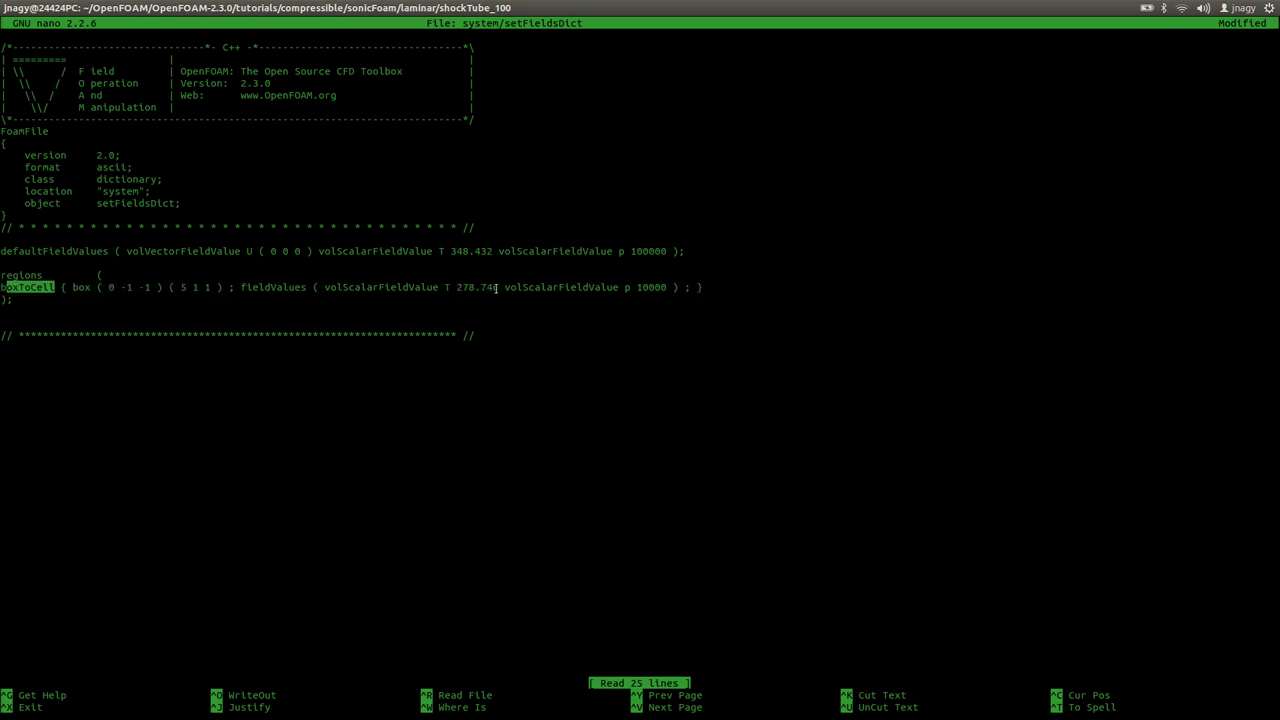
# - Point out the region pressure 10000 and the box's x extent from 0 to 5
pyautogui.doubleClick(652, 288)
pyautogui.click(97, 291)
pyautogui.doubleClick(111, 287)
pyautogui.doubleClick(185, 287)
pyautogui.hotkey('alt', 'Tab')
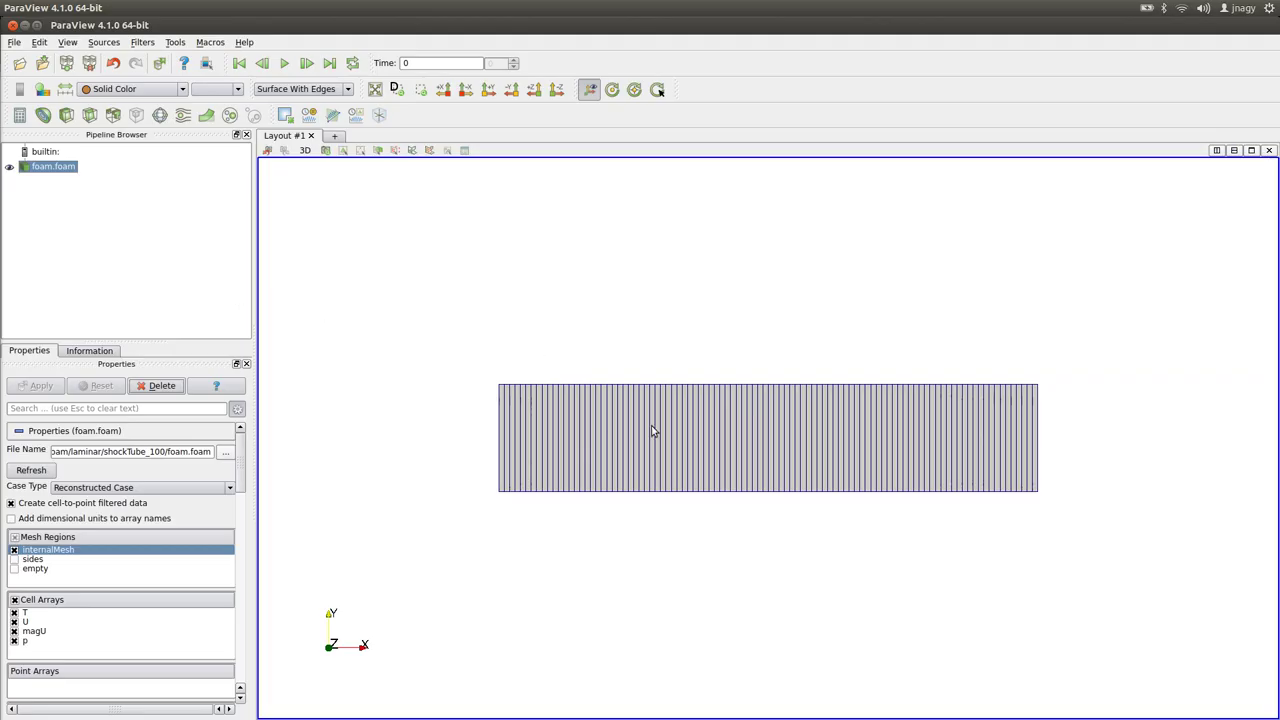
# - Compare the mesh's dataset statistics in ParaView with the box corner values in setFieldsDict
pyautogui.click(110, 352)
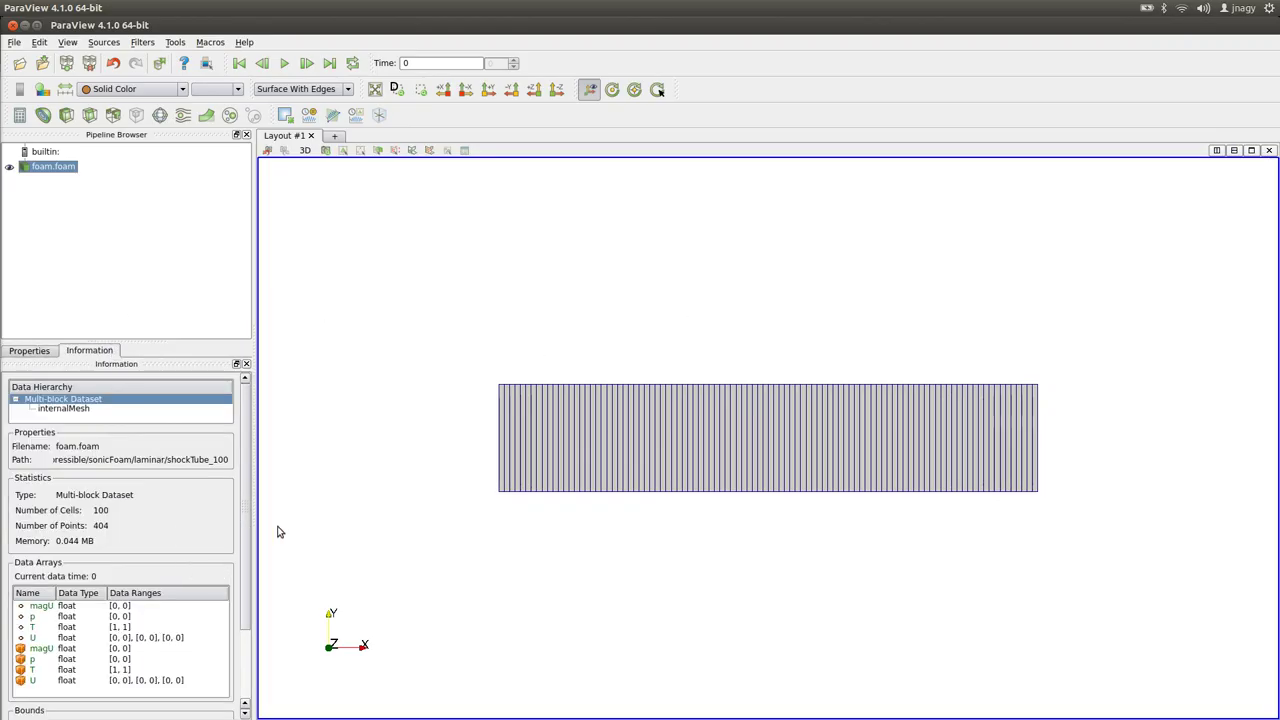
pyautogui.scroll(-3, 200, 580)
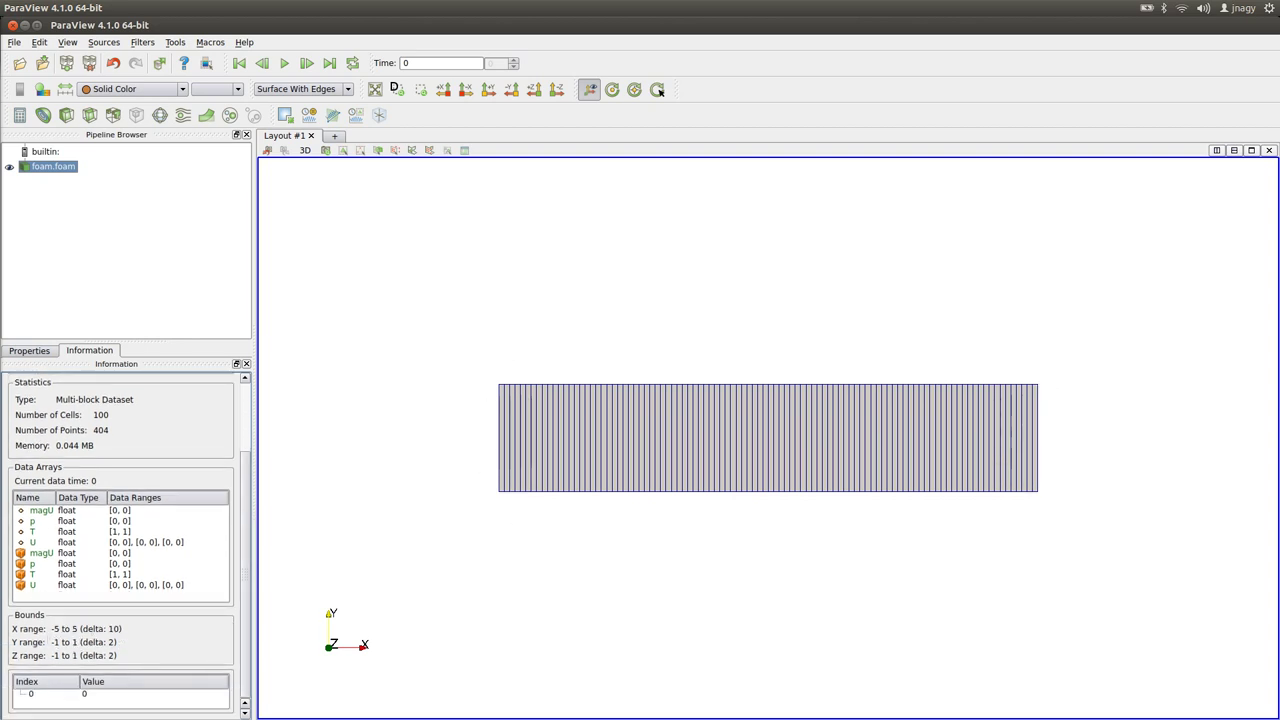
pyautogui.hotkey('alt', 'Tab')
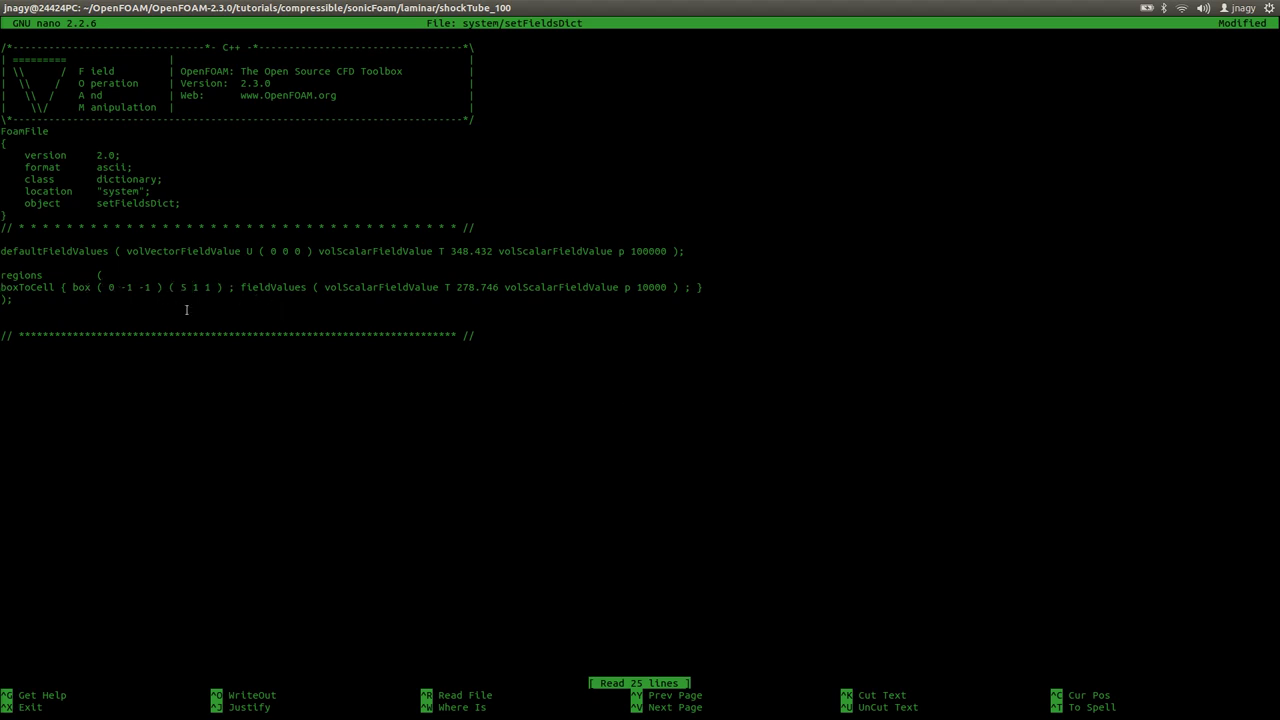
pyautogui.hotkey('alt', 'Tab')
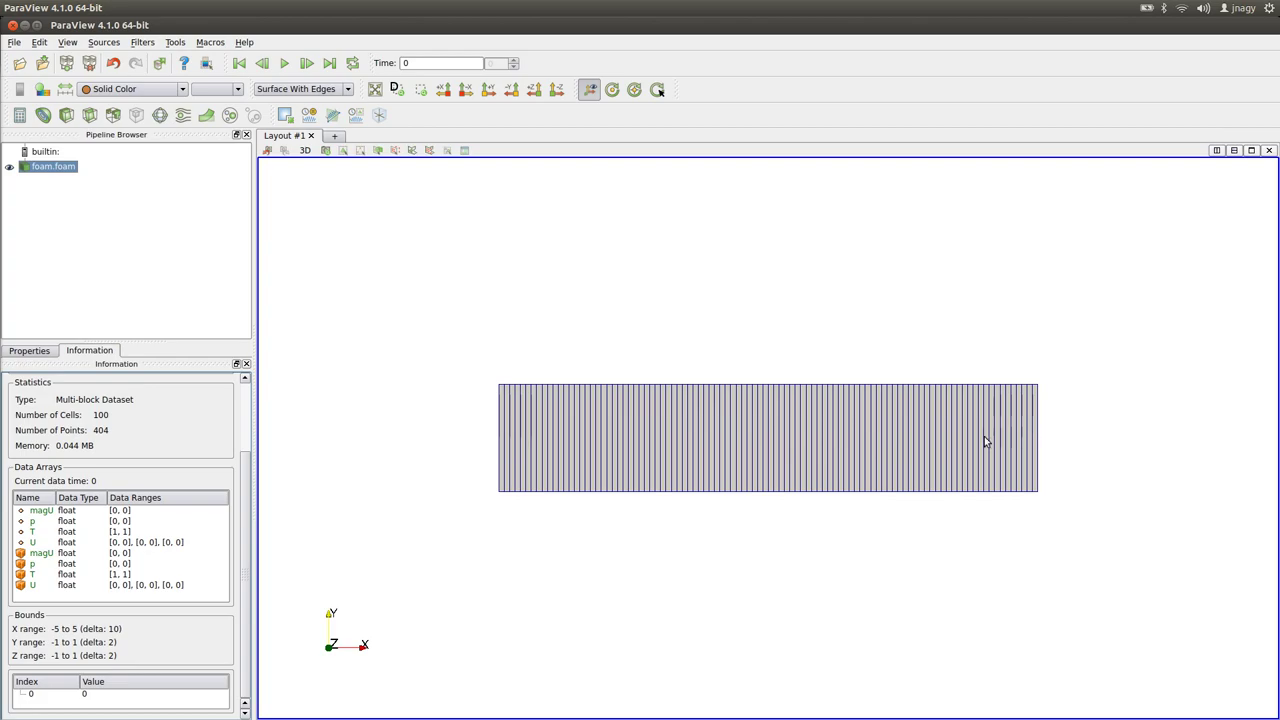
pyautogui.hotkey('alt', 'Tab')
pyautogui.doubleClick(126, 288)
pyautogui.click(197, 287)
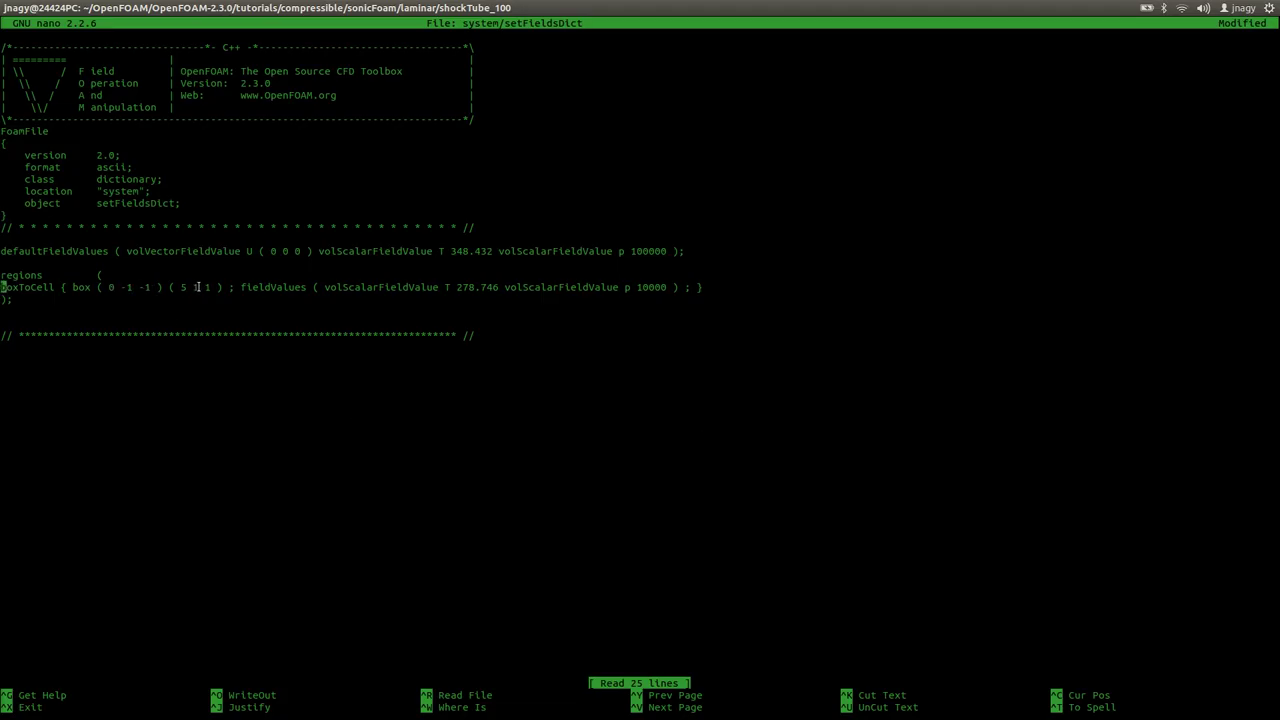
pyautogui.hotkey('alt', 'Tab')
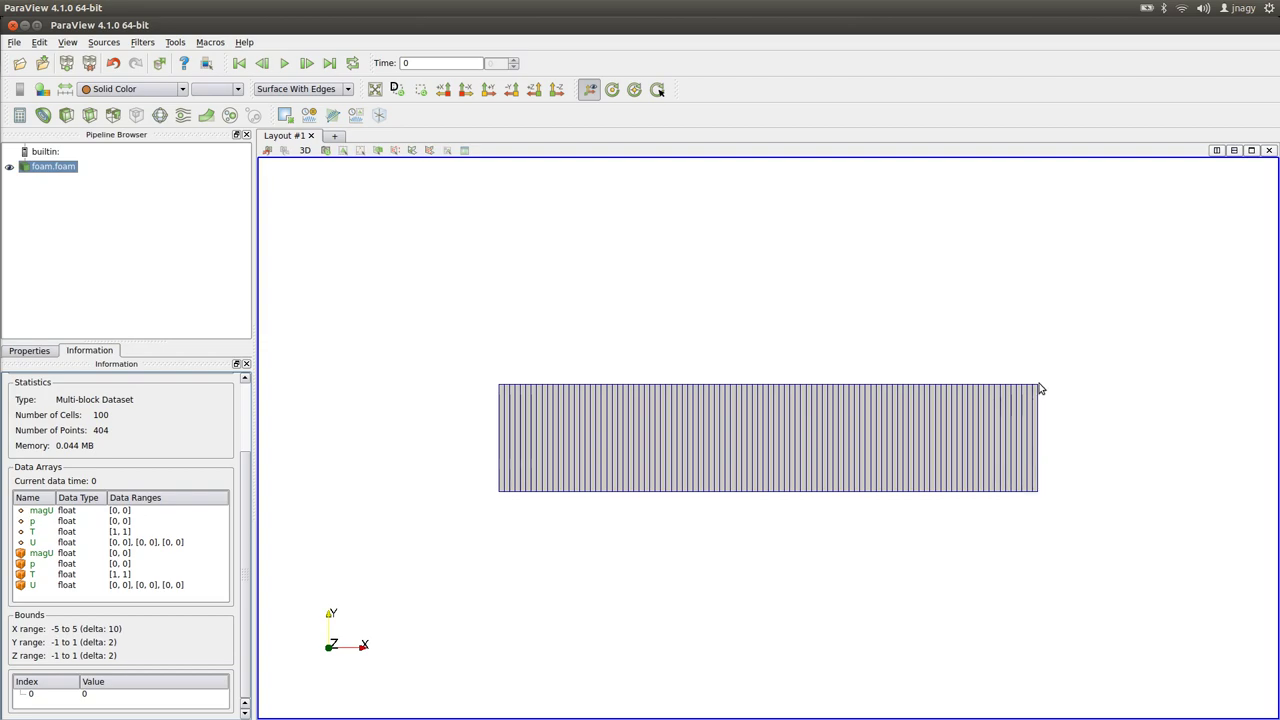
# - Check the box corners against the mesh, orbiting it and resetting to a front view
pyautogui.hotkey('alt', 'Tab')
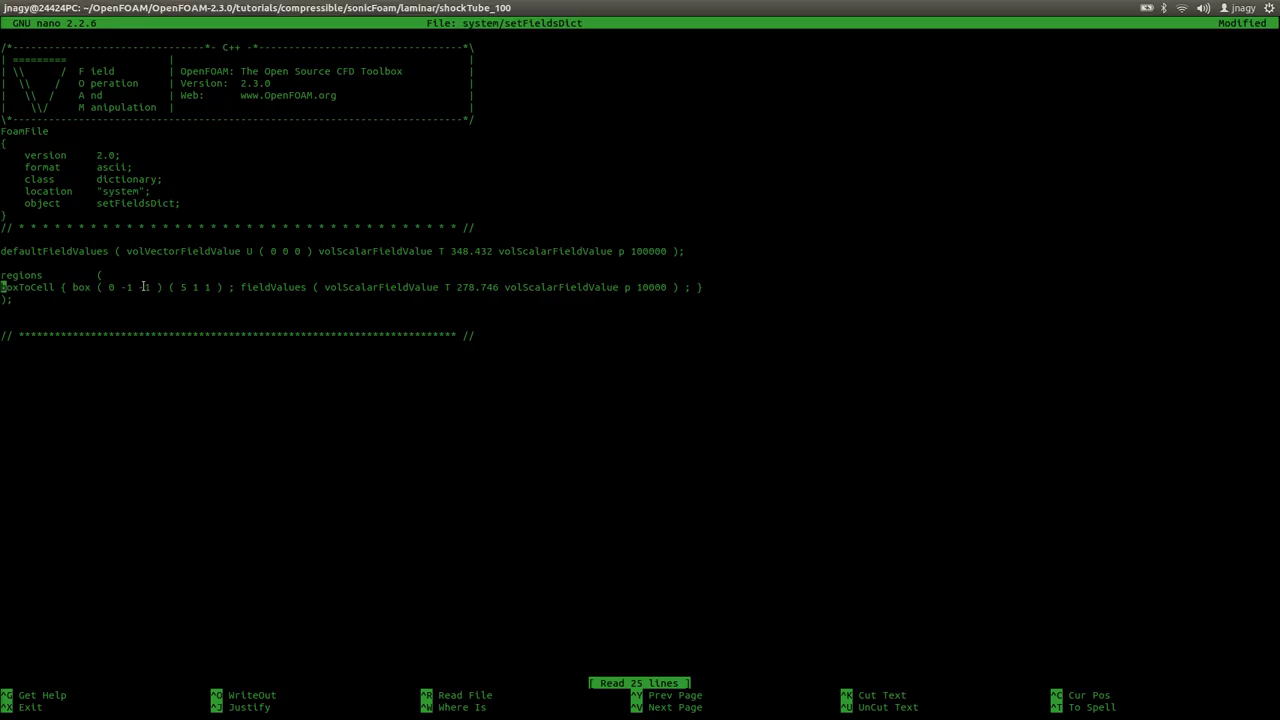
pyautogui.hotkey('alt', 'Tab')
pyautogui.moveTo(1003, 399); pyautogui.dragTo(968, 413)
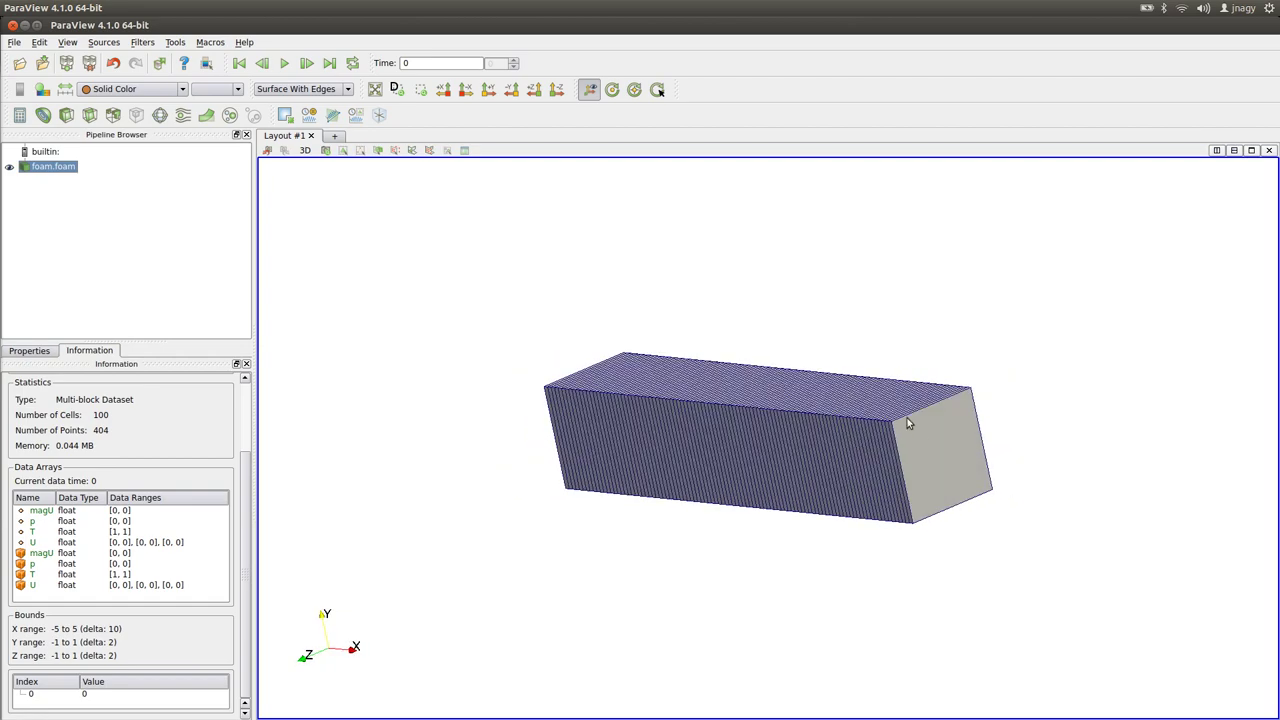
pyautogui.hotkey('alt', 'Tab')
pyautogui.moveTo(72, 287); pyautogui.dragTo(233, 289)
pyautogui.hotkey('alt', 'Tab')
pyautogui.click(534, 89)
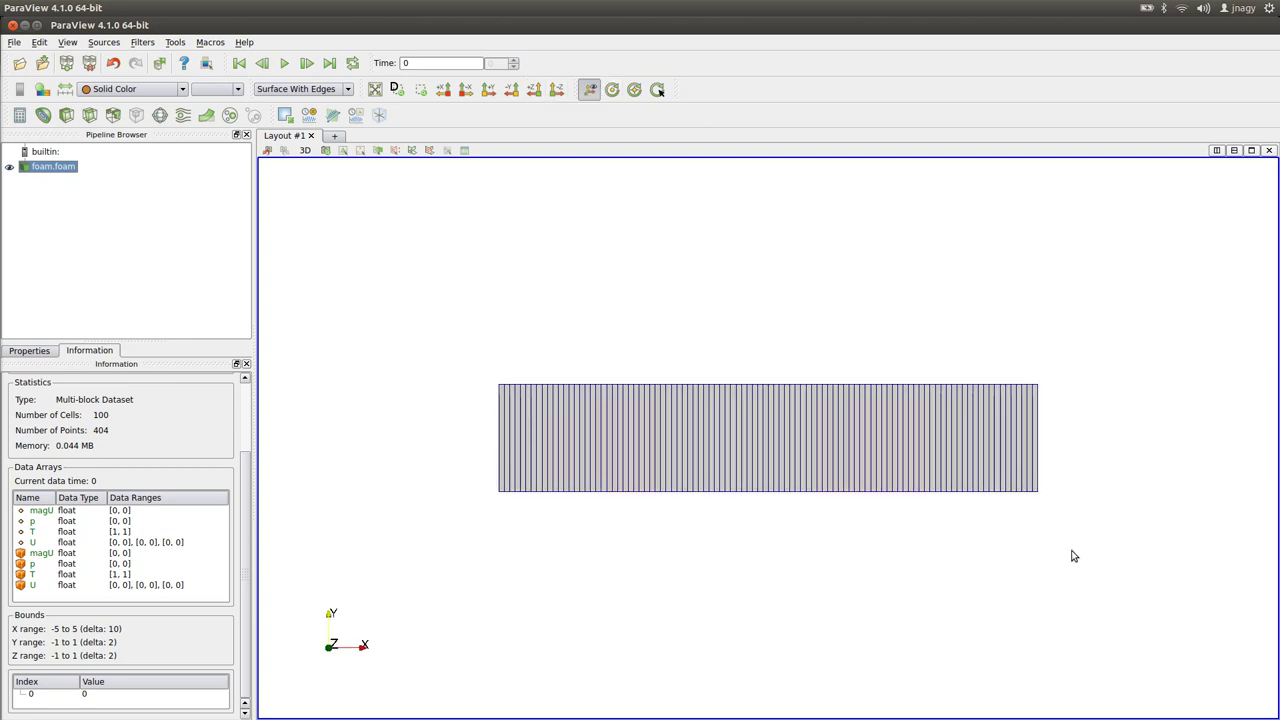
pyautogui.hotkey('alt', 'Tab')
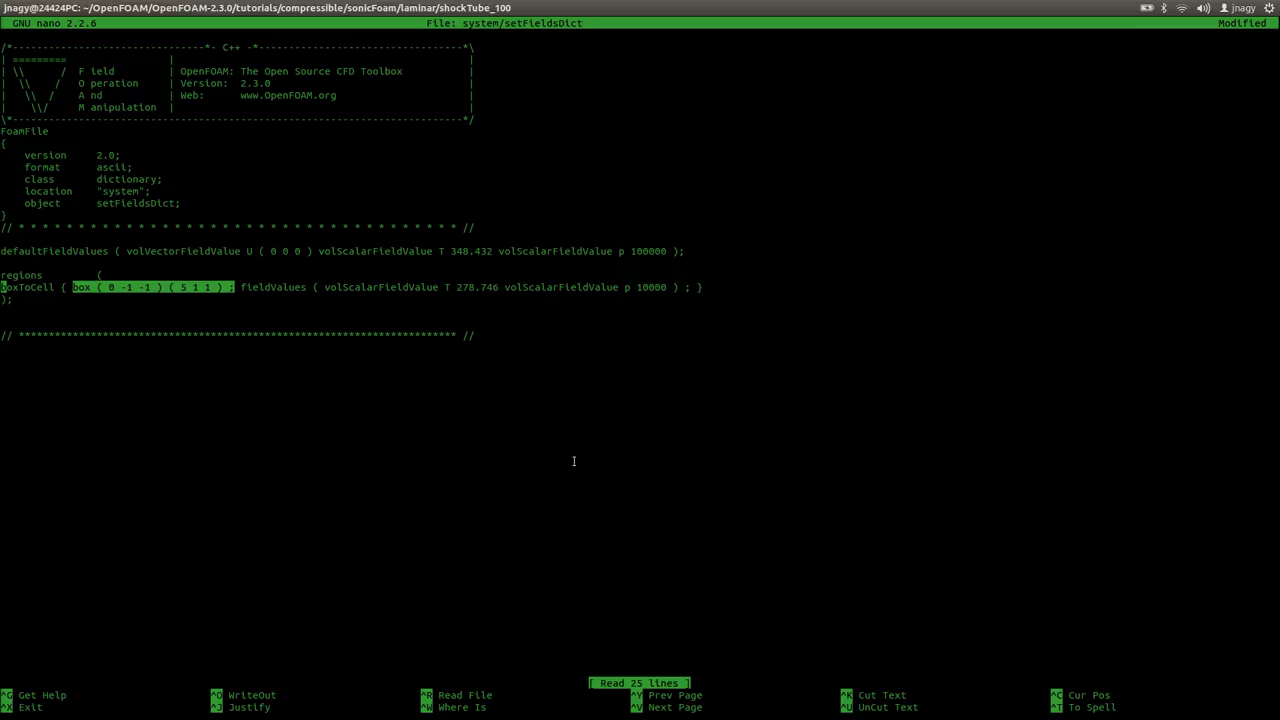
# - Save setFieldsDict, exit nano and type setFields at the prompt
pyautogui.hotkey('ctrl', 'o')
pyautogui.press('Return')
pyautogui.hotkey('ctrl', 'x')
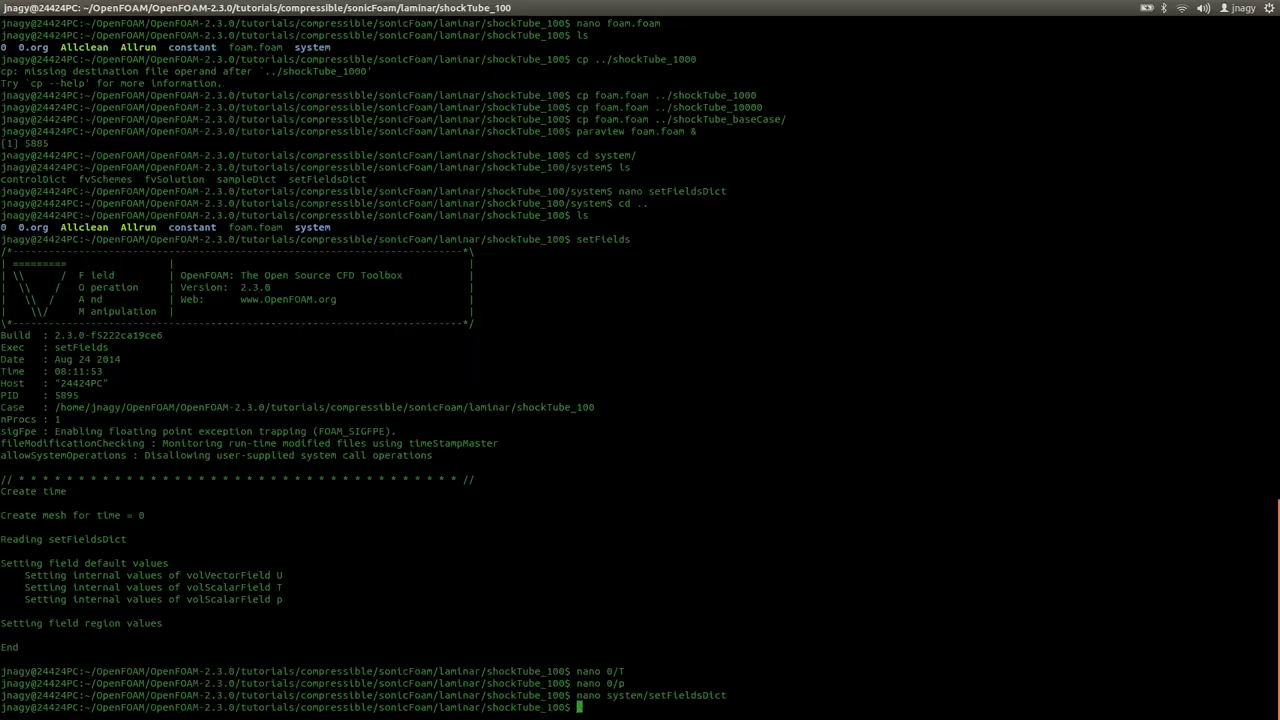
pyautogui.write('setFields')
# - Run setFields and highlight its default-values and box region output lines
pyautogui.press('Return')
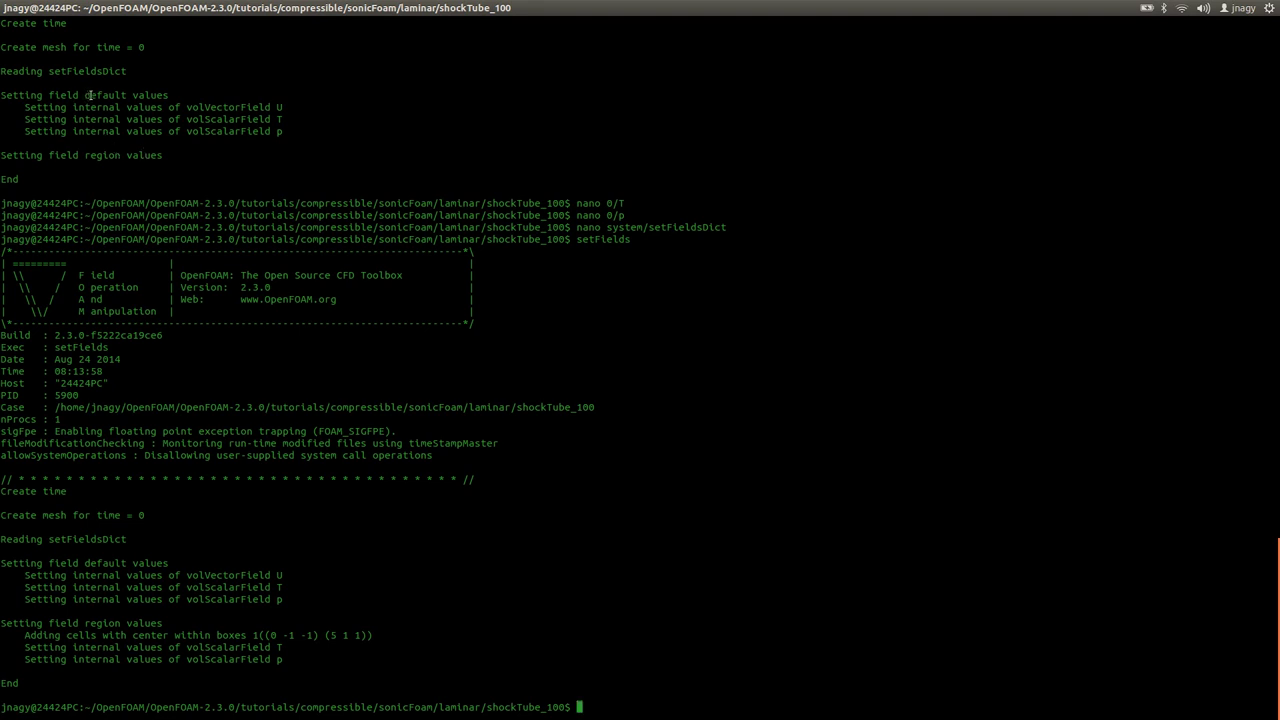
pyautogui.moveTo(87, 95); pyautogui.dragTo(169, 95)
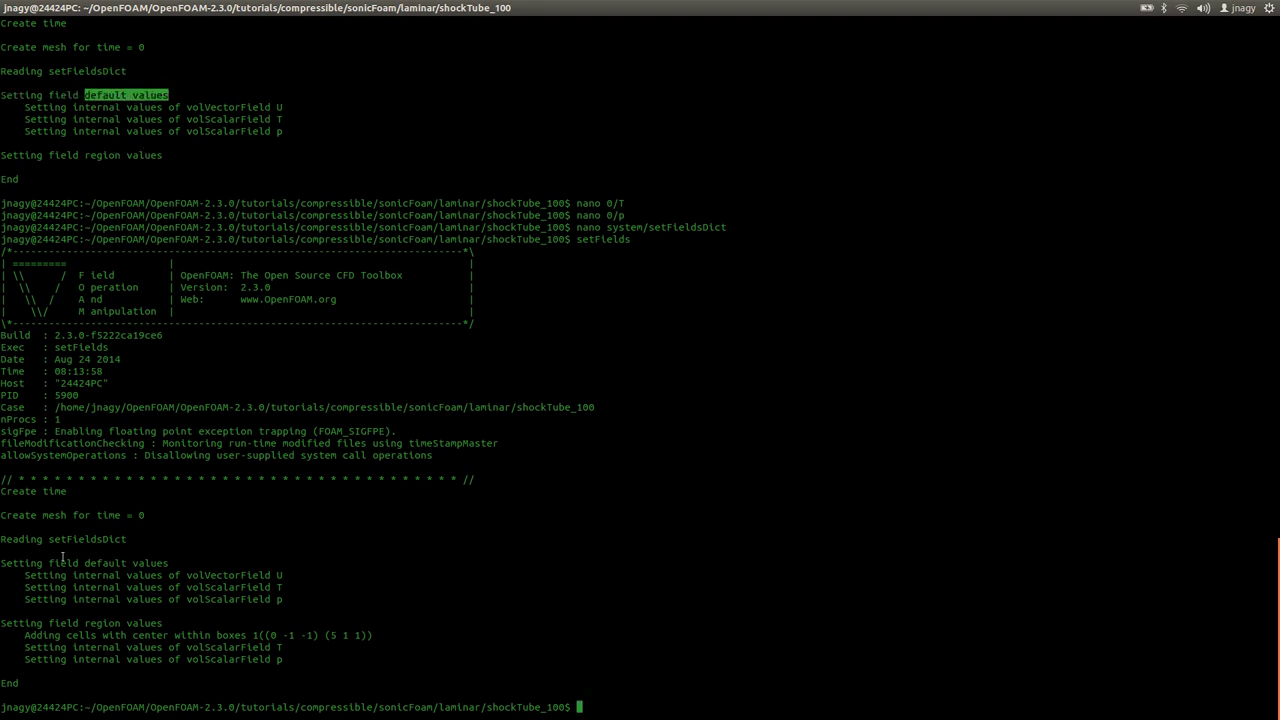
pyautogui.moveTo(84, 563); pyautogui.dragTo(240, 564)
pyautogui.moveTo(84, 623); pyautogui.dragTo(370, 636)
pyautogui.click(356, 625)
pyautogui.write('nano 0/T')
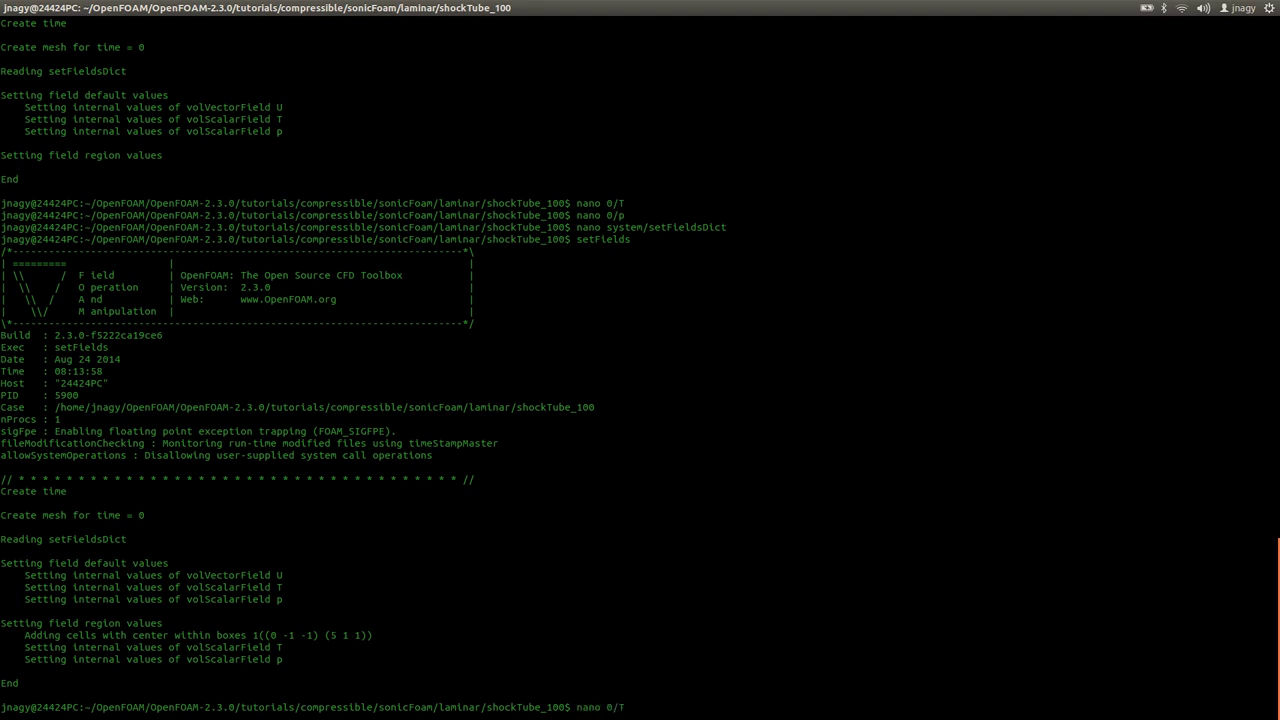
# - Review 0/T as a nonuniform 100-value list switching from 348.432 to 278.746
pyautogui.press('Return')
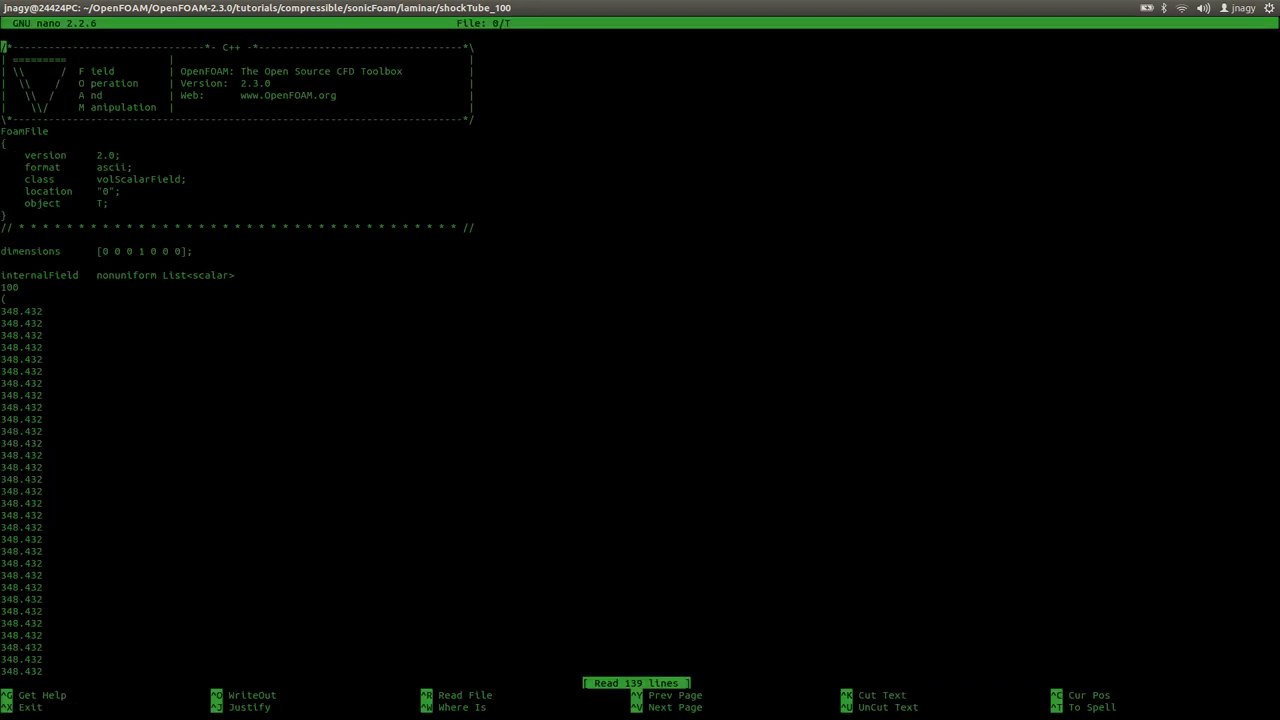
pyautogui.doubleClick(123, 275)
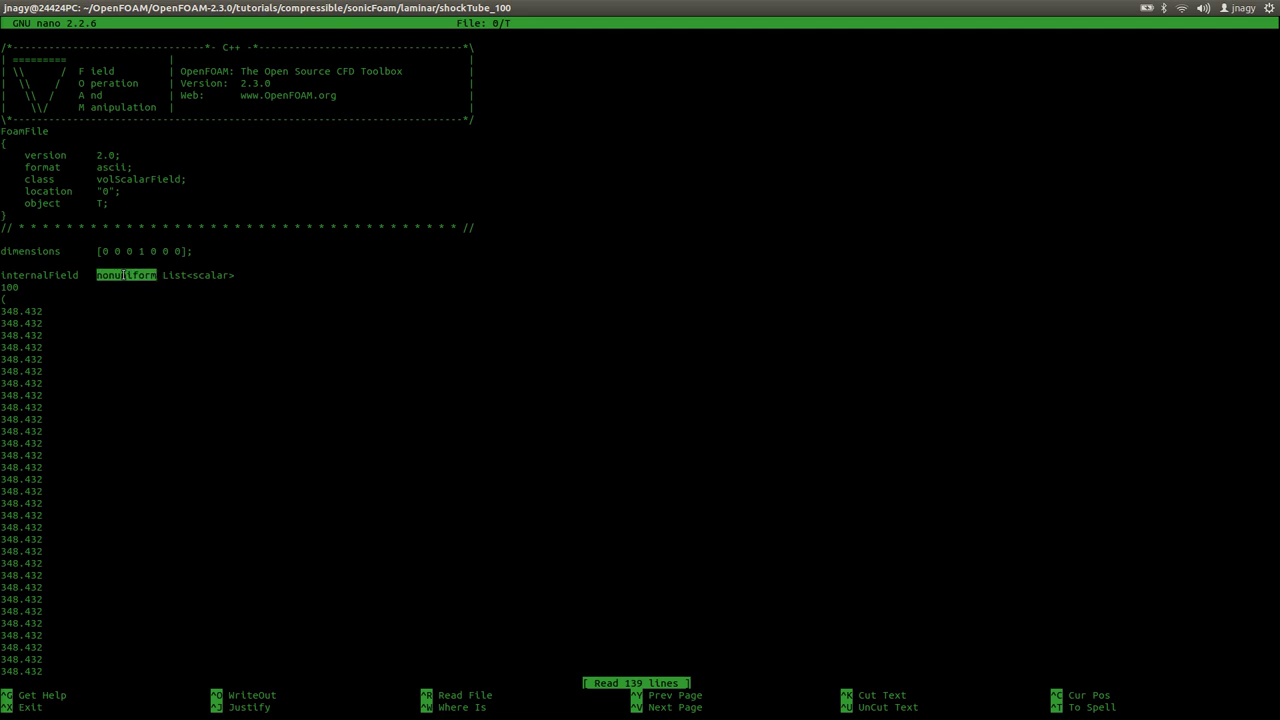
pyautogui.tripleClick(123, 275)
pyautogui.click(24, 287)
pyautogui.doubleClick(12, 287)
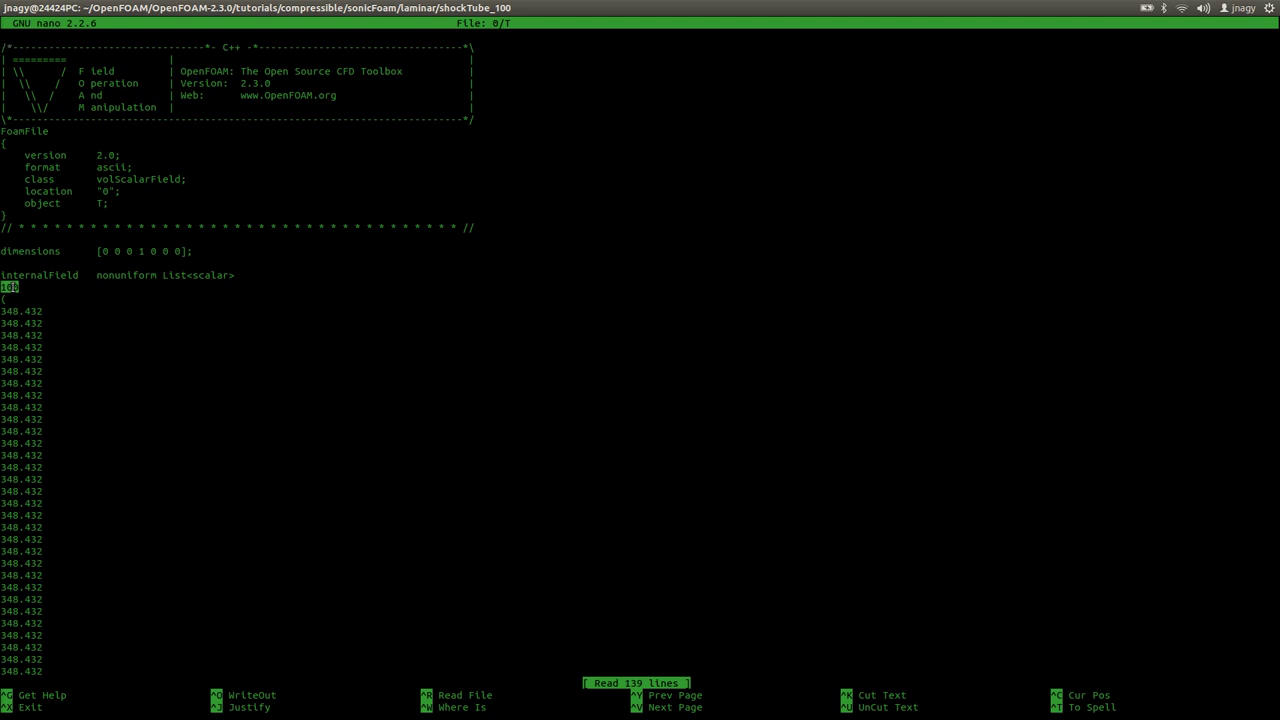
pyautogui.hotkey('ctrl', 'v')
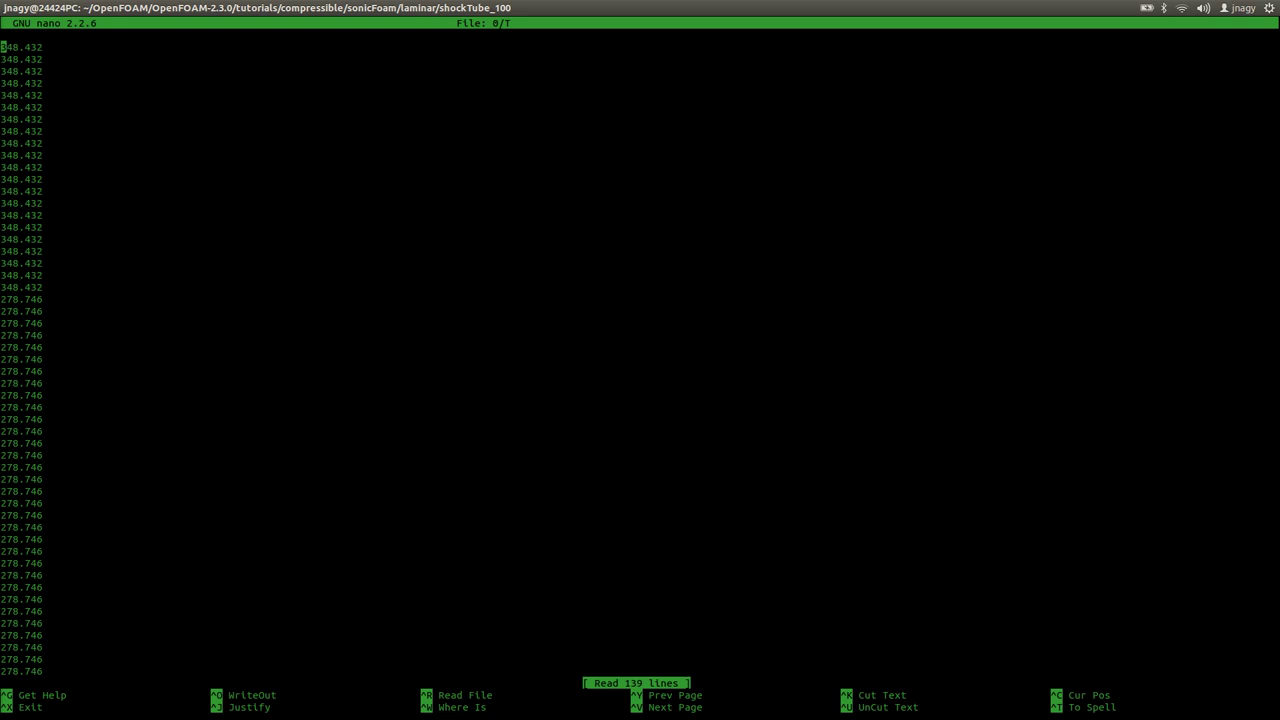
pyautogui.hotkey('ctrl', 'v')
pyautogui.hotkey('ctrl', 'y')
pyautogui.hotkey('ctrl', 'y')
pyautogui.hotkey('ctrl', 'v')
pyautogui.hotkey('ctrl', 'v')
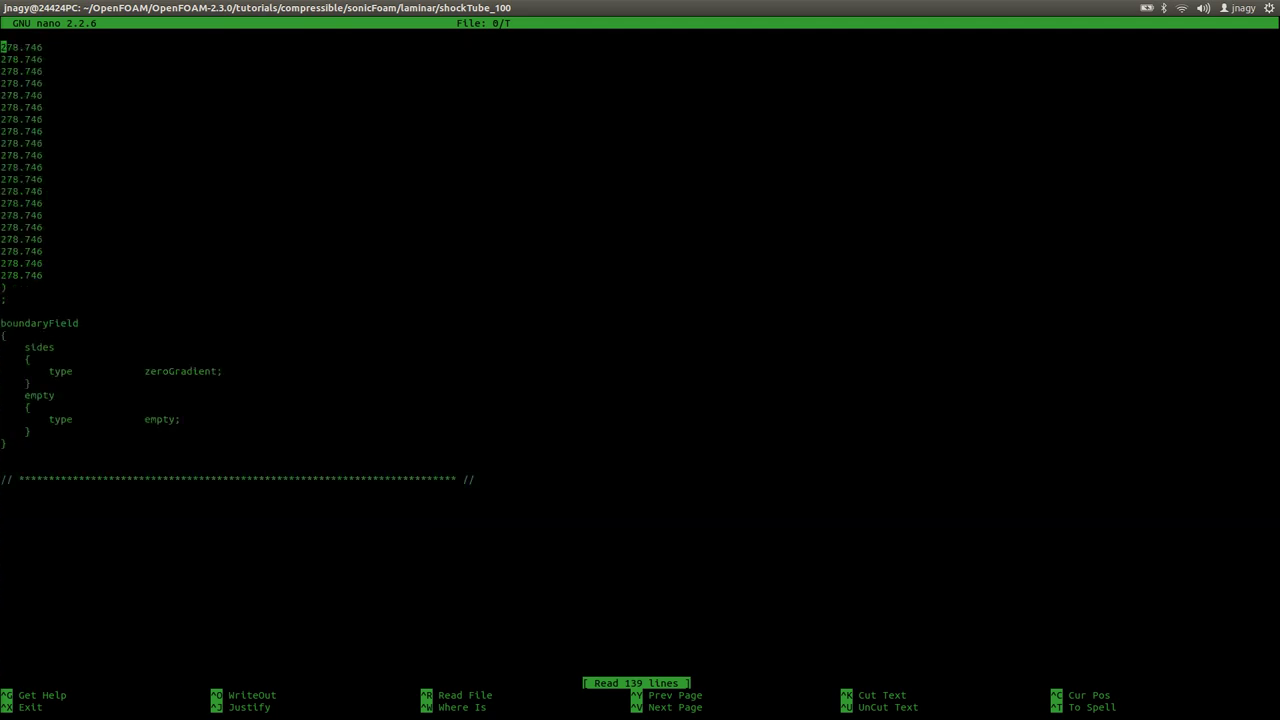
pyautogui.hotkey('ctrl', 'x')
# - Review 0/p, whose values switch from 100000 to 10000
pyautogui.press('Up')
pyautogui.press('BackSpace')
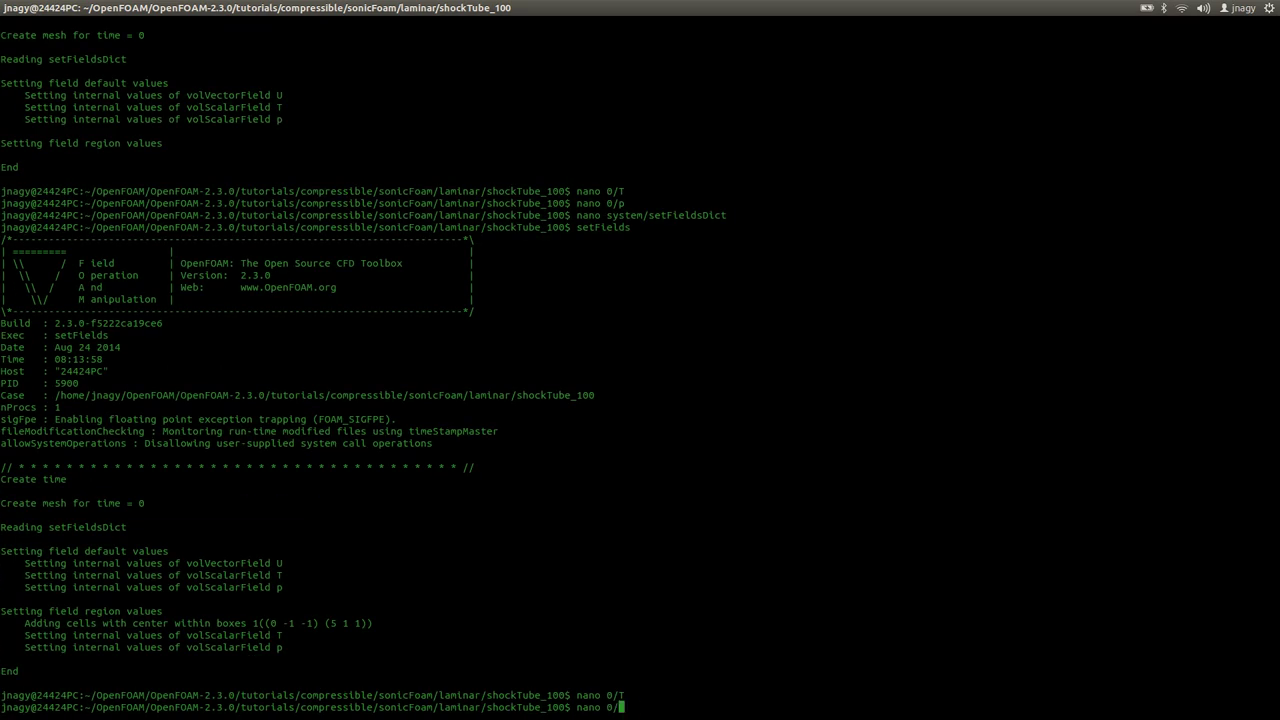
pyautogui.write('p')
pyautogui.press('Return')
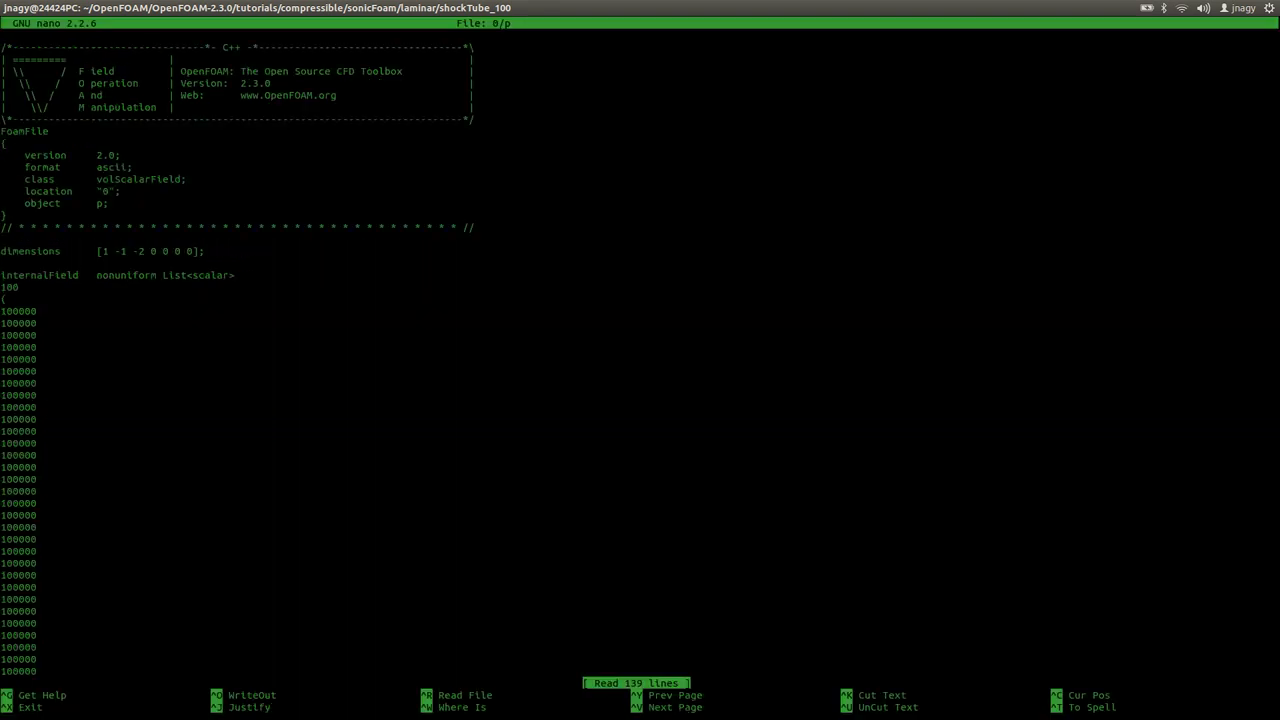
pyautogui.hotkey('ctrl', 'v')
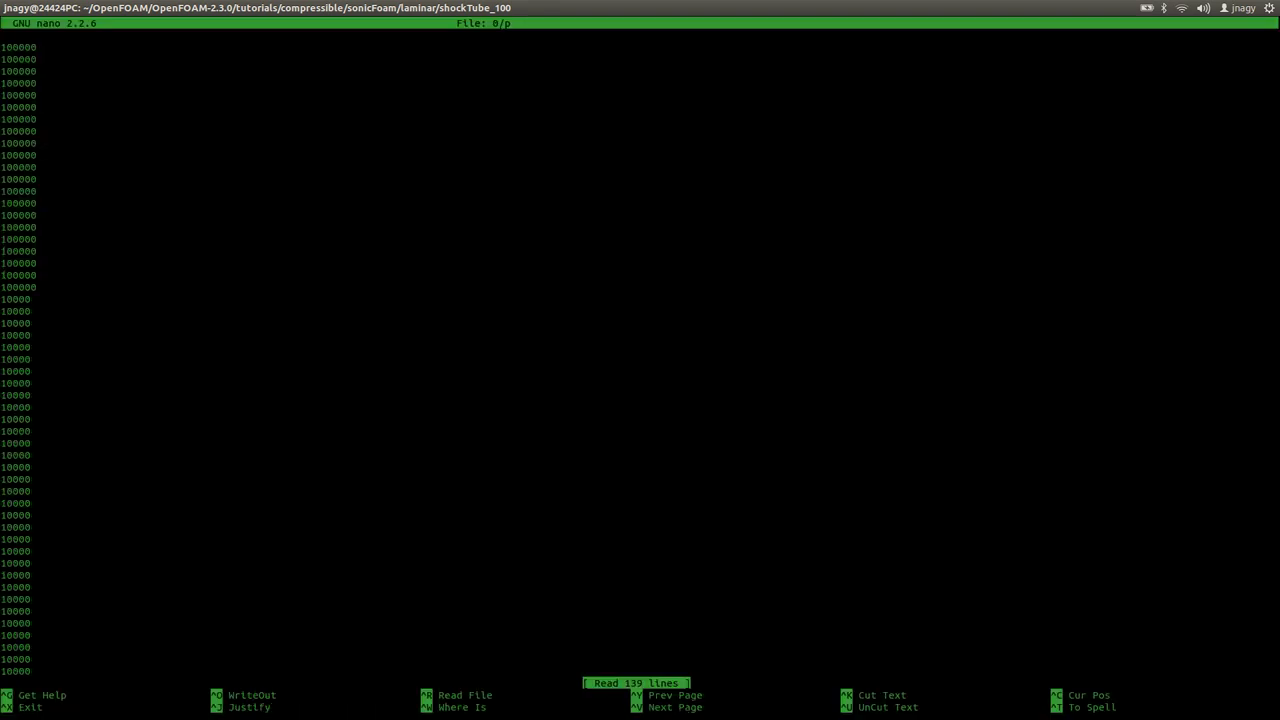
pyautogui.hotkey('ctrl', 'v')
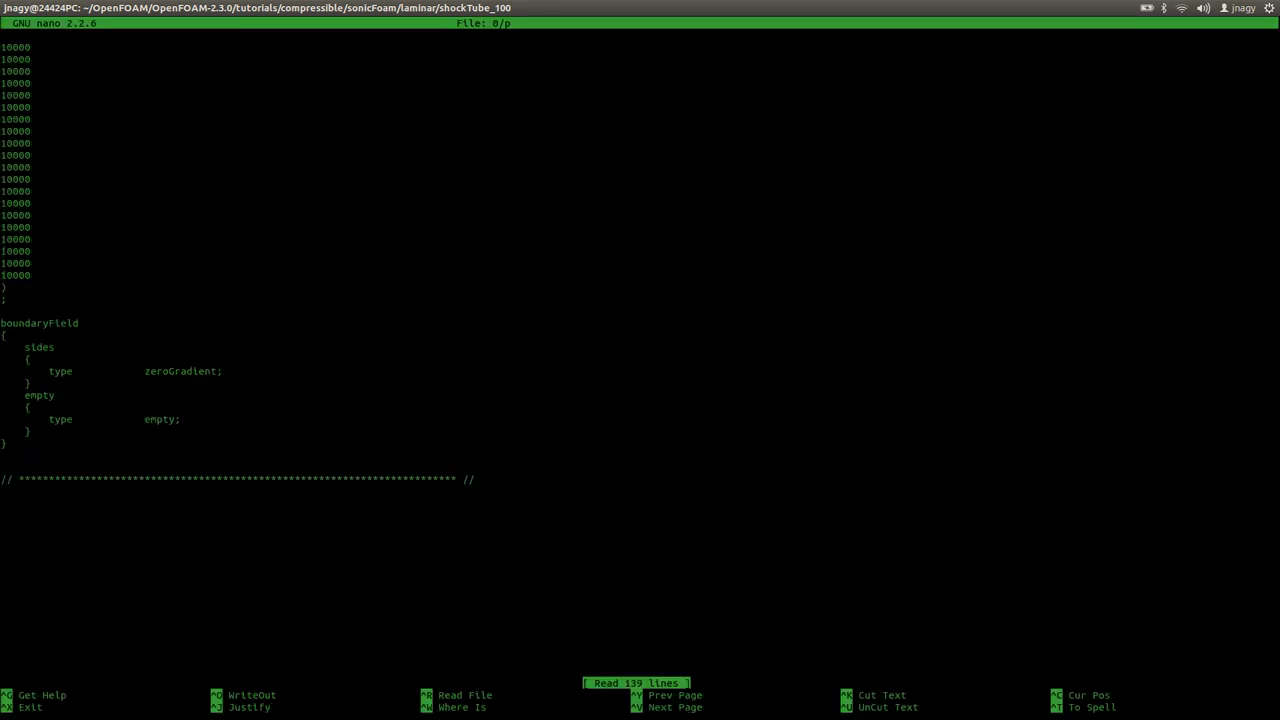
pyautogui.hotkey('ctrl', 'x')
pyautogui.hotkey('alt', 'Tab')
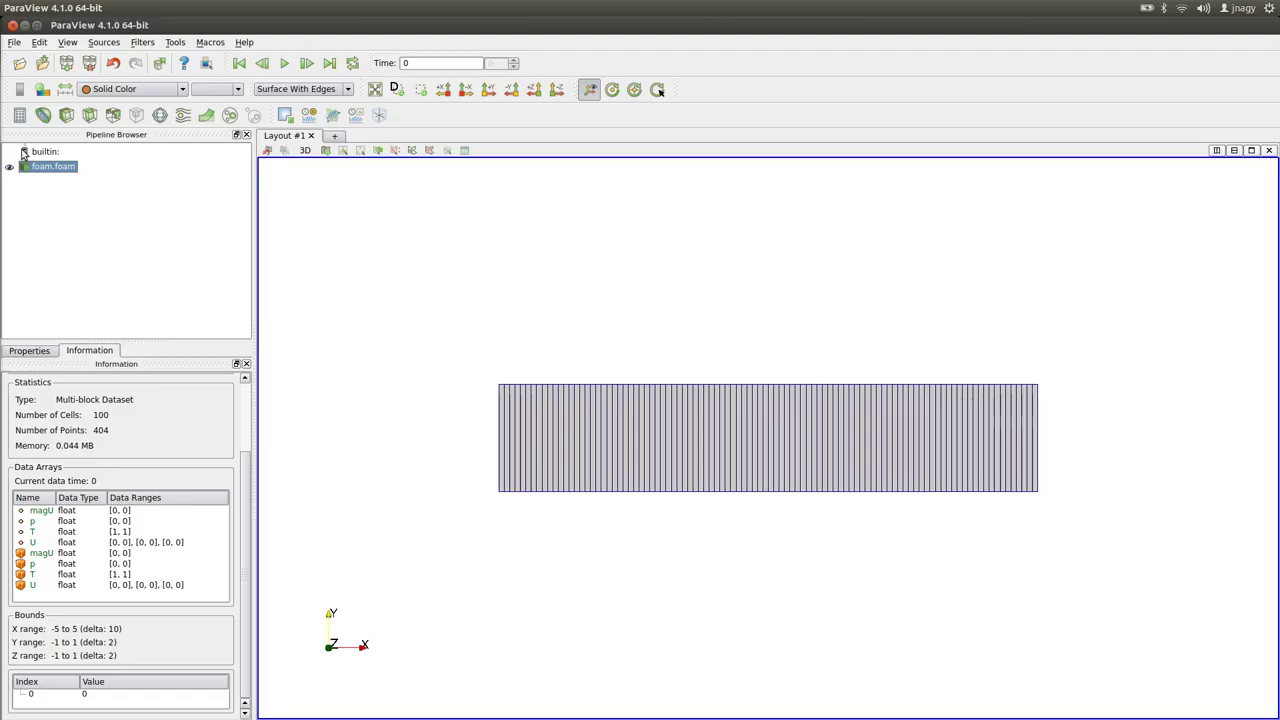
# - Colour the mesh by p, rescaled to 1e+04–1e+05, with the colour legend shown
pyautogui.click(48, 352)
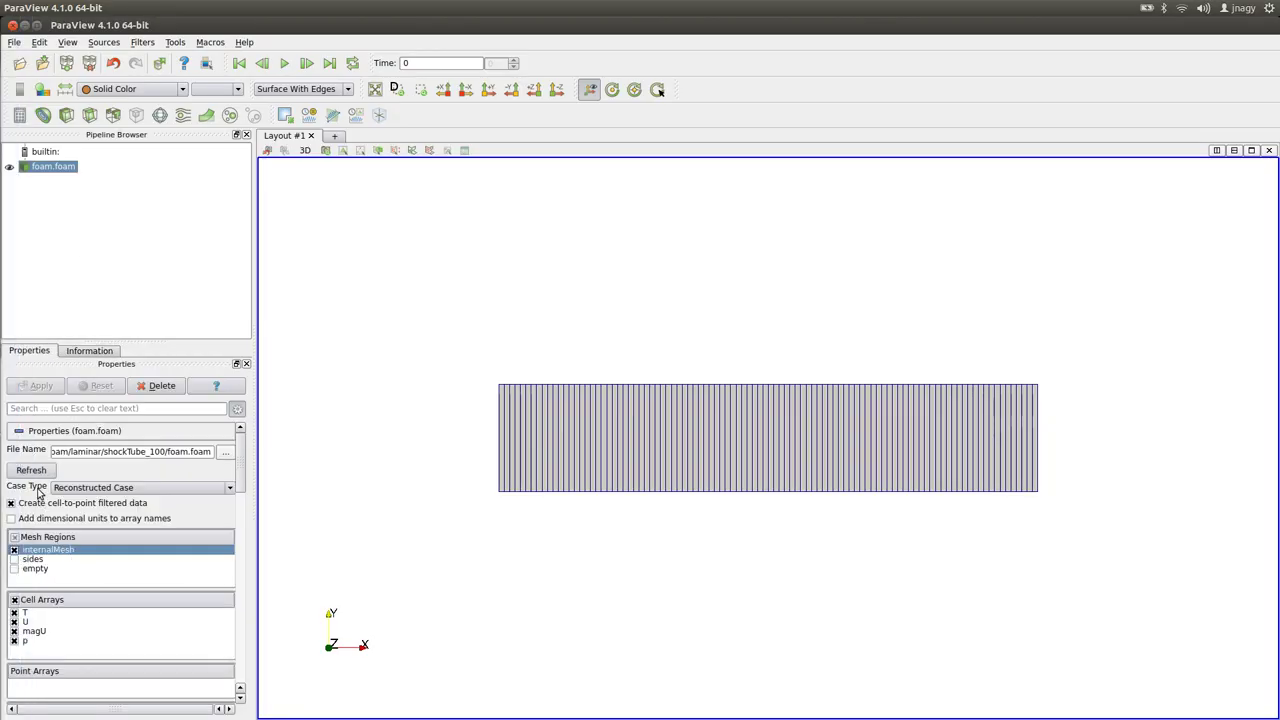
pyautogui.click(148, 90)
pyautogui.click(110, 134)
pyautogui.click(65, 91)
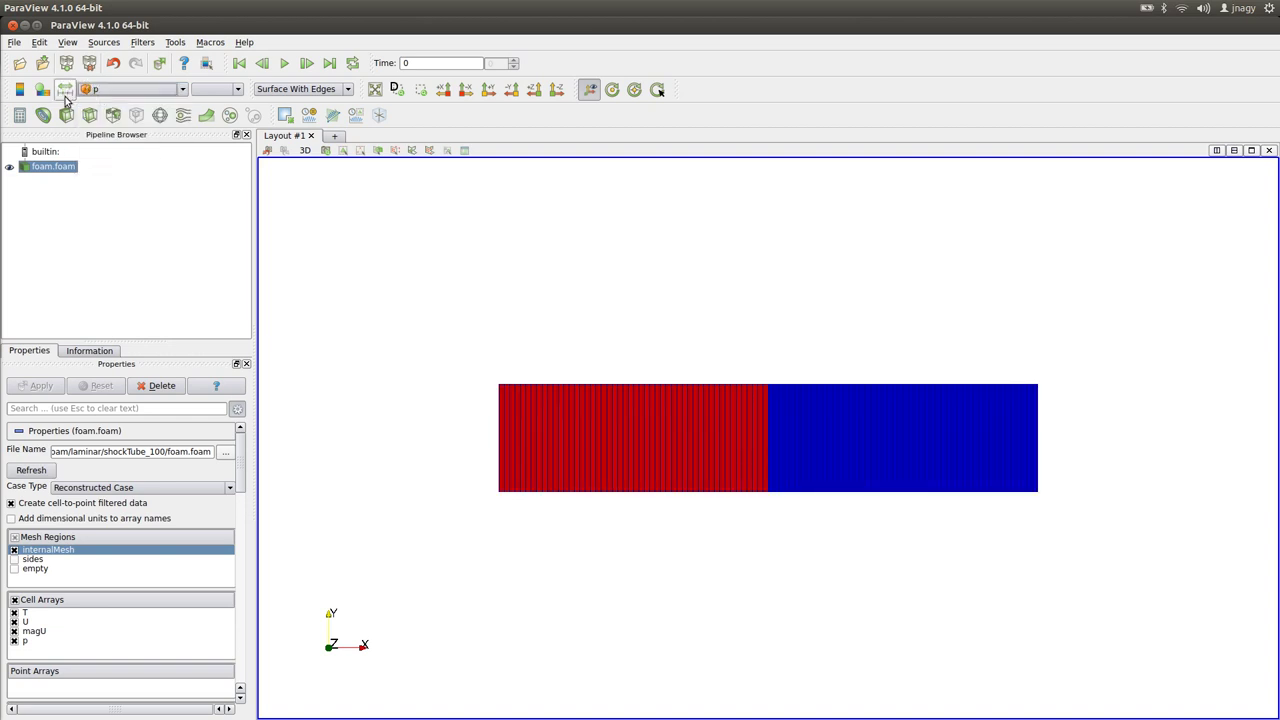
pyautogui.click(19, 89)
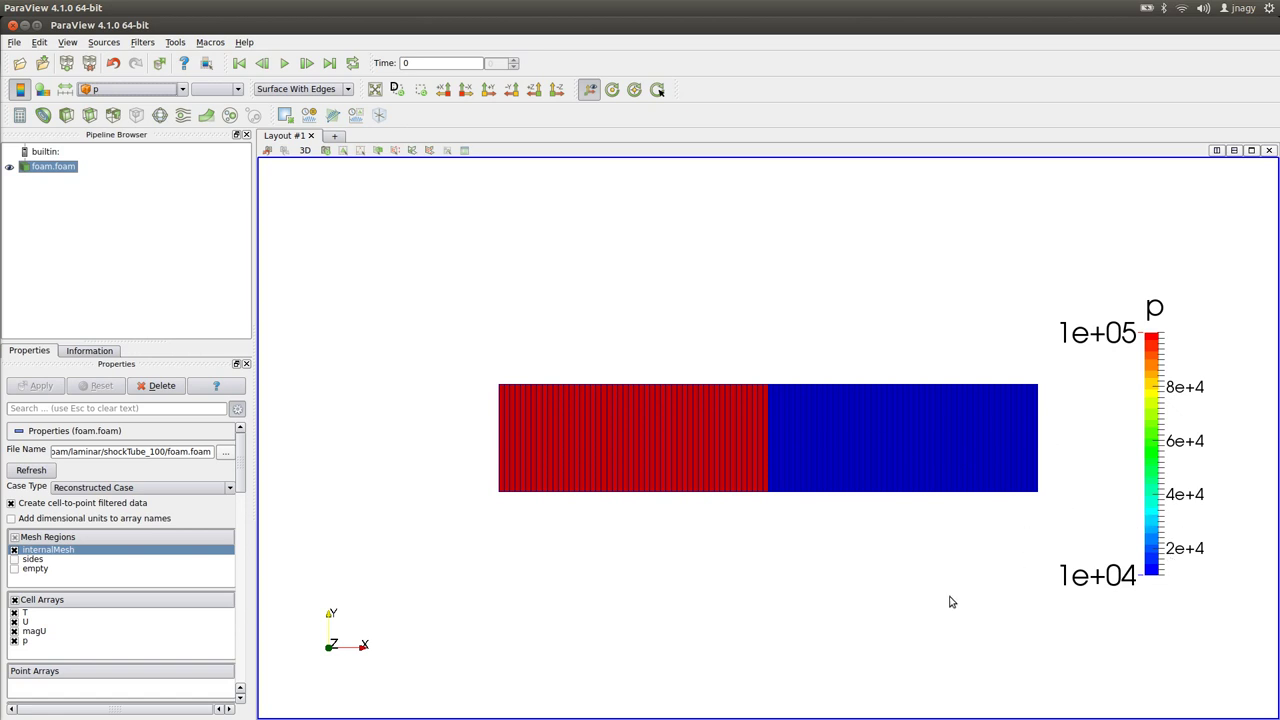
# - Switch the colouring to T and rescale it to 279–348
pyautogui.click(130, 89)
pyautogui.click(110, 145)
pyautogui.click(66, 89)
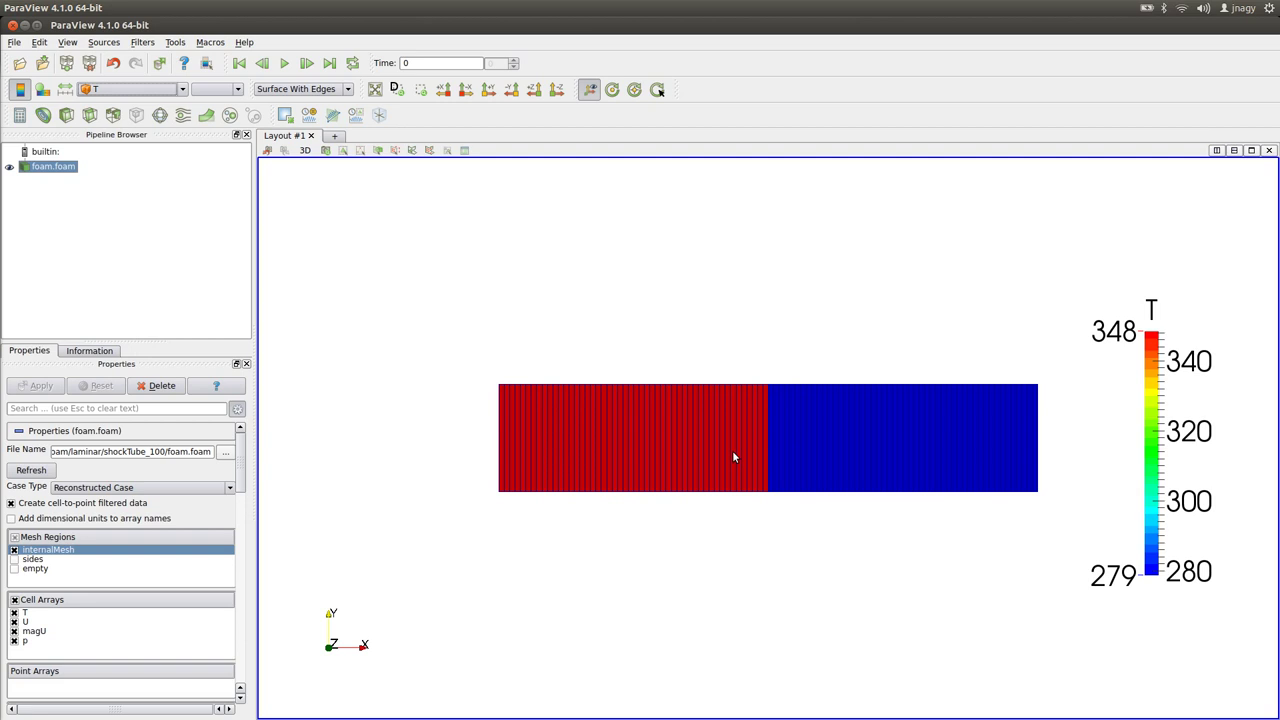
pyautogui.hotkey('alt', 'Tab')
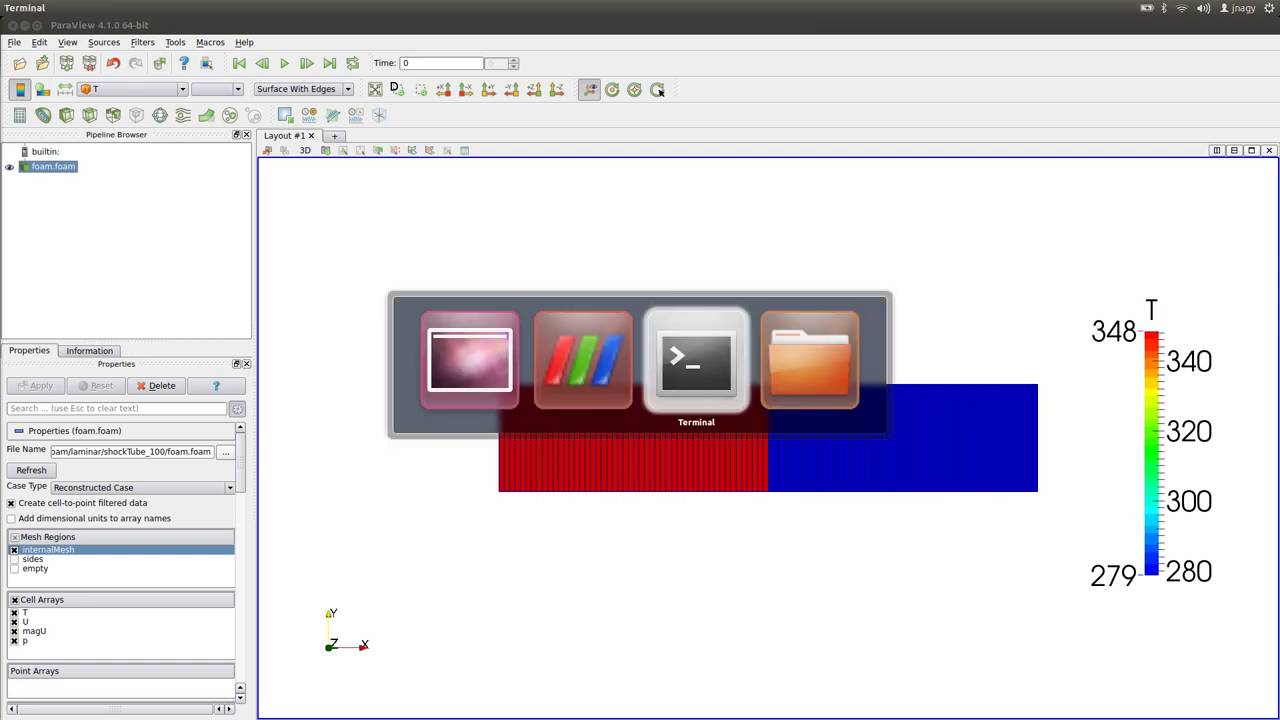
# - Open the laminar folder's example setFieldsDict and inspect the boxToCell corners
pyautogui.write('cd ..')
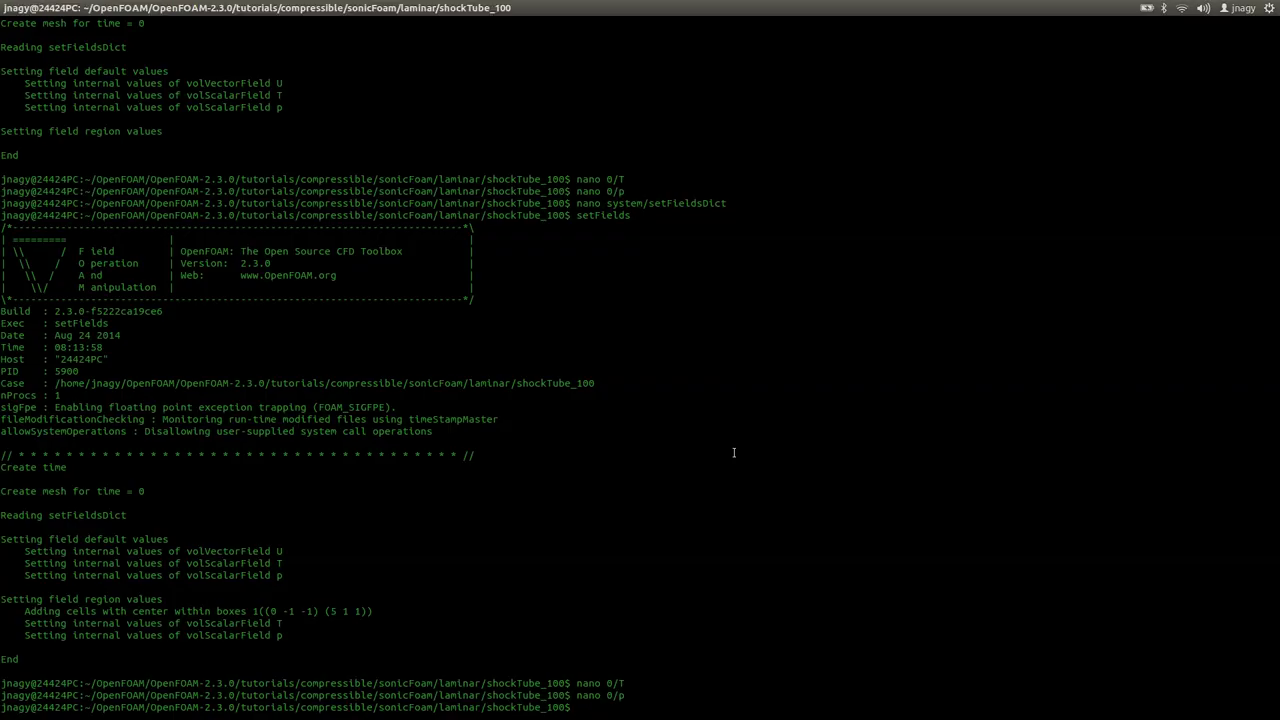
pyautogui.press('Return')
pyautogui.write('nano ')
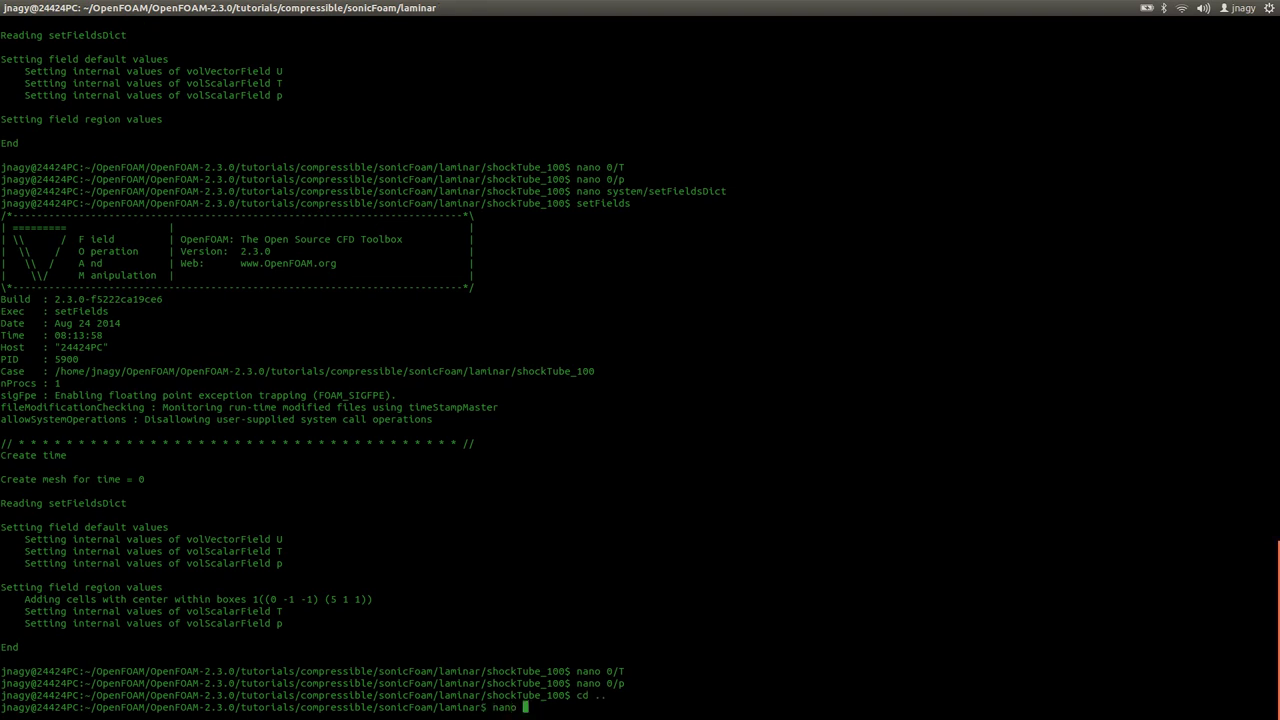
pyautogui.write('system/setFieldsDict')
pyautogui.press('Return')
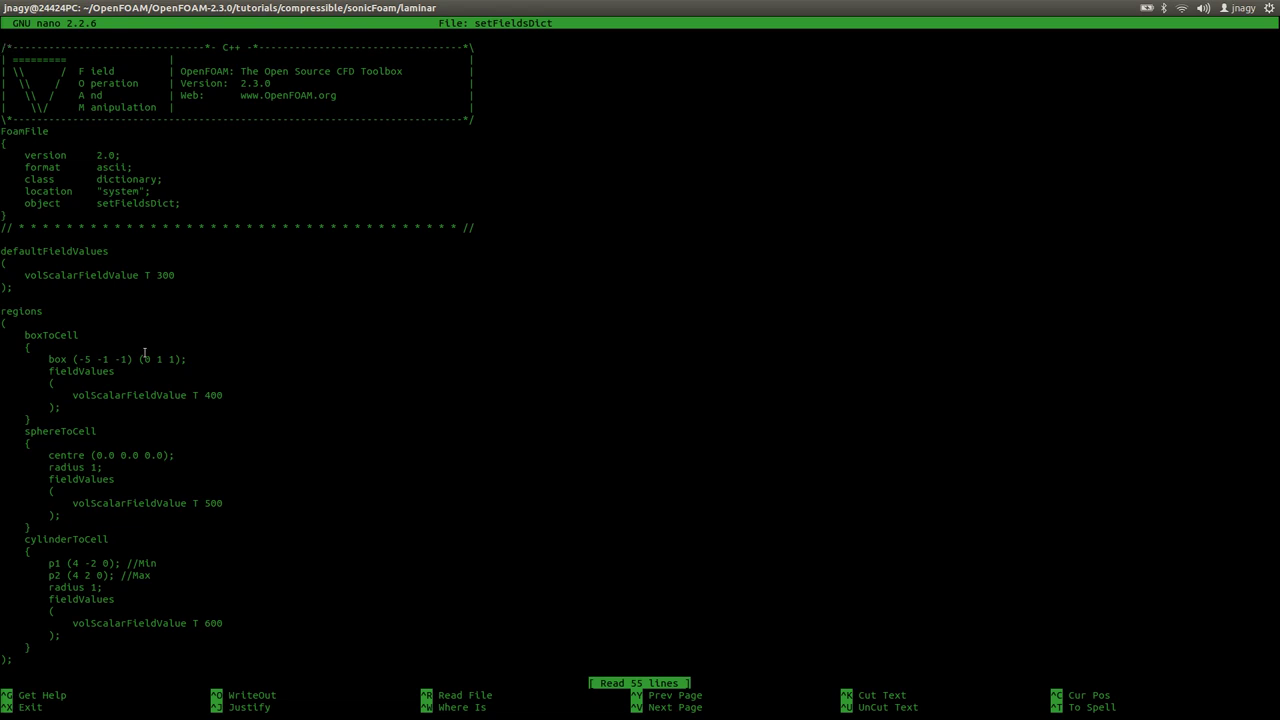
pyautogui.doubleClick(61, 335)
pyautogui.moveTo(79, 359)
pyautogui.mouseDown()
pyautogui.moveTo(104, 359)
pyautogui.moveTo(90, 359)
pyautogui.mouseUp()
pyautogui.doubleClick(148, 359)
pyautogui.click(147, 359)
# - Point out the sphereToCell centre and radius lines and the cylinderToCell entry
pyautogui.doubleClick(52, 334)
pyautogui.moveTo(62, 431); pyautogui.dragTo(20, 443)
pyautogui.moveTo(73, 543); pyautogui.dragTo(24, 542)
pyautogui.click(95, 455)
pyautogui.moveTo(48, 455); pyautogui.dragTo(175, 455)
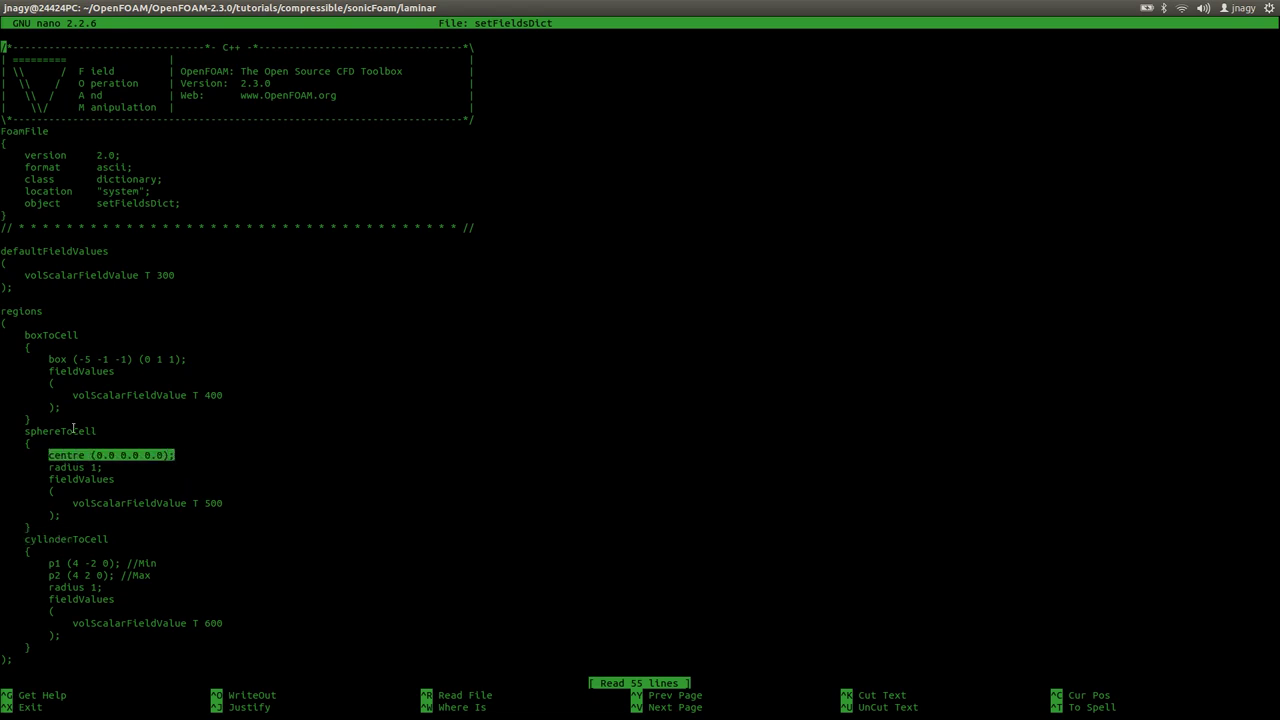
pyautogui.moveTo(102, 467); pyautogui.dragTo(48, 467)
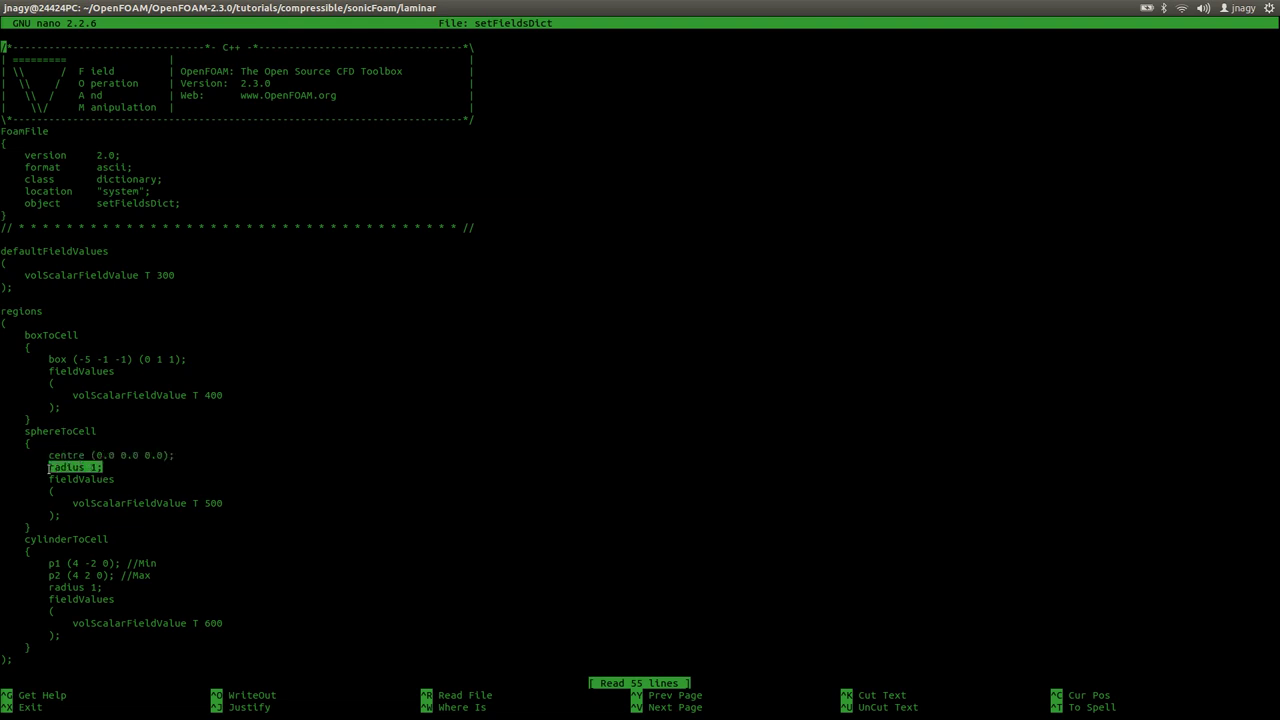
pyautogui.tripleClick(140, 455)
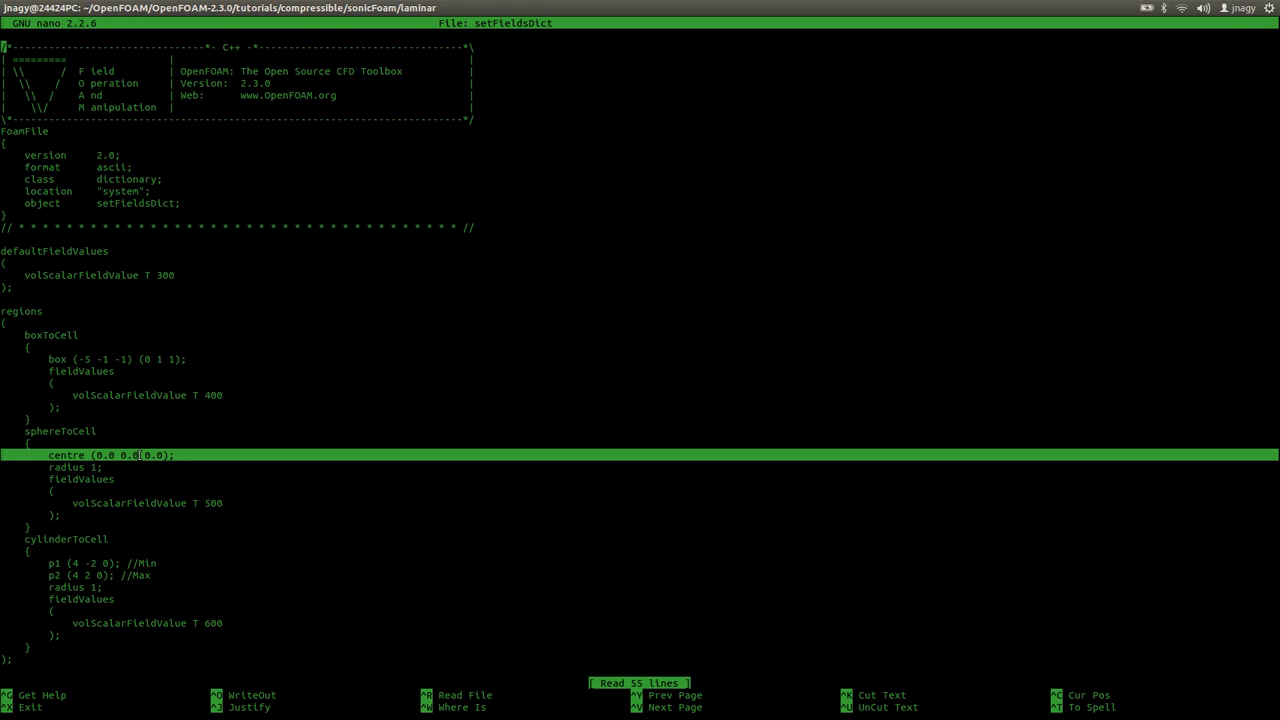
pyautogui.click(87, 540)
pyautogui.click(114, 546)
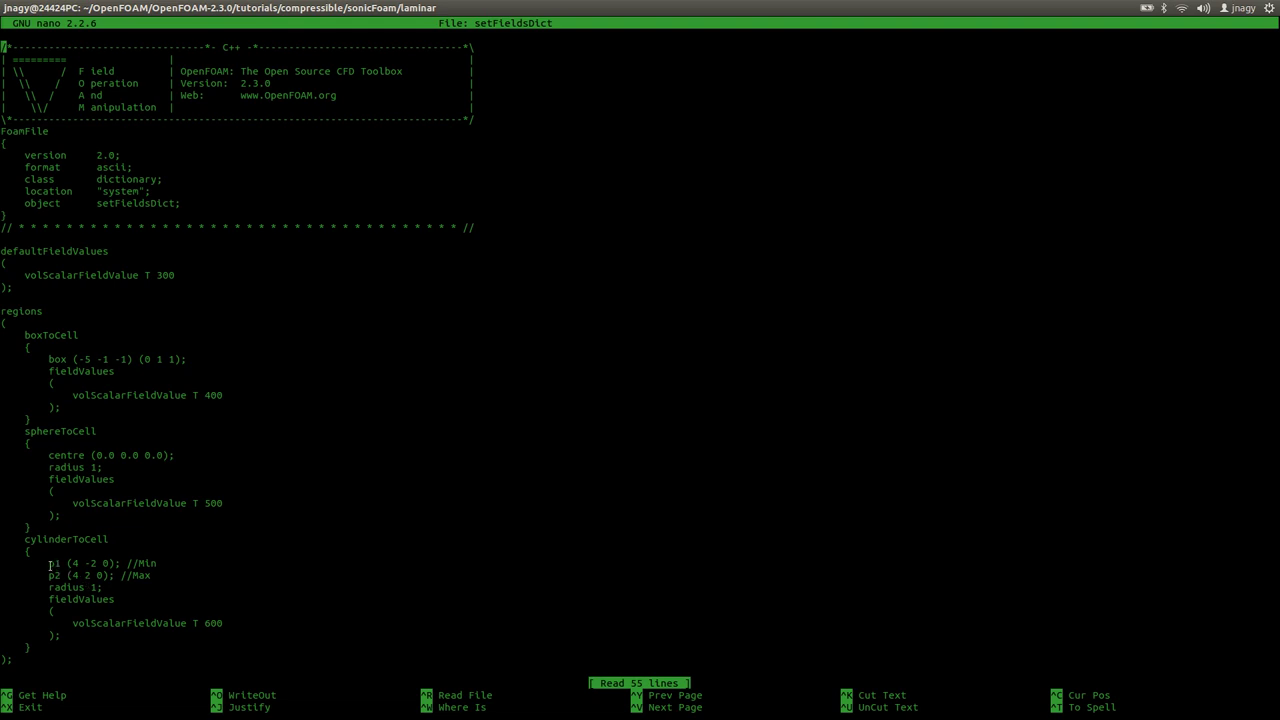
pyautogui.moveTo(49, 565)
pyautogui.mouseDown()
pyautogui.moveTo(120, 565)
pyautogui.moveTo(50, 576)
pyautogui.moveTo(108, 576)
pyautogui.moveTo(49, 588)
pyautogui.mouseUp()
pyautogui.moveTo(72, 563); pyautogui.dragTo(85, 566)
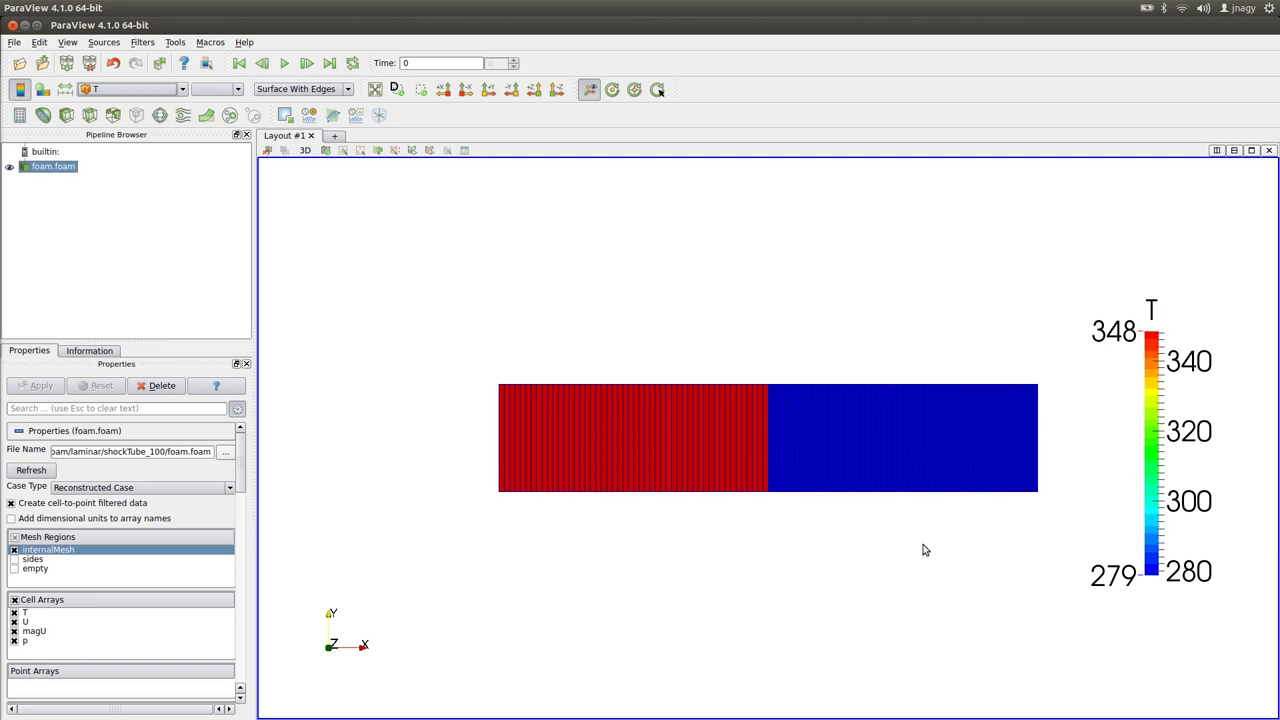
pyautogui.hotkey('alt', 'Tab')
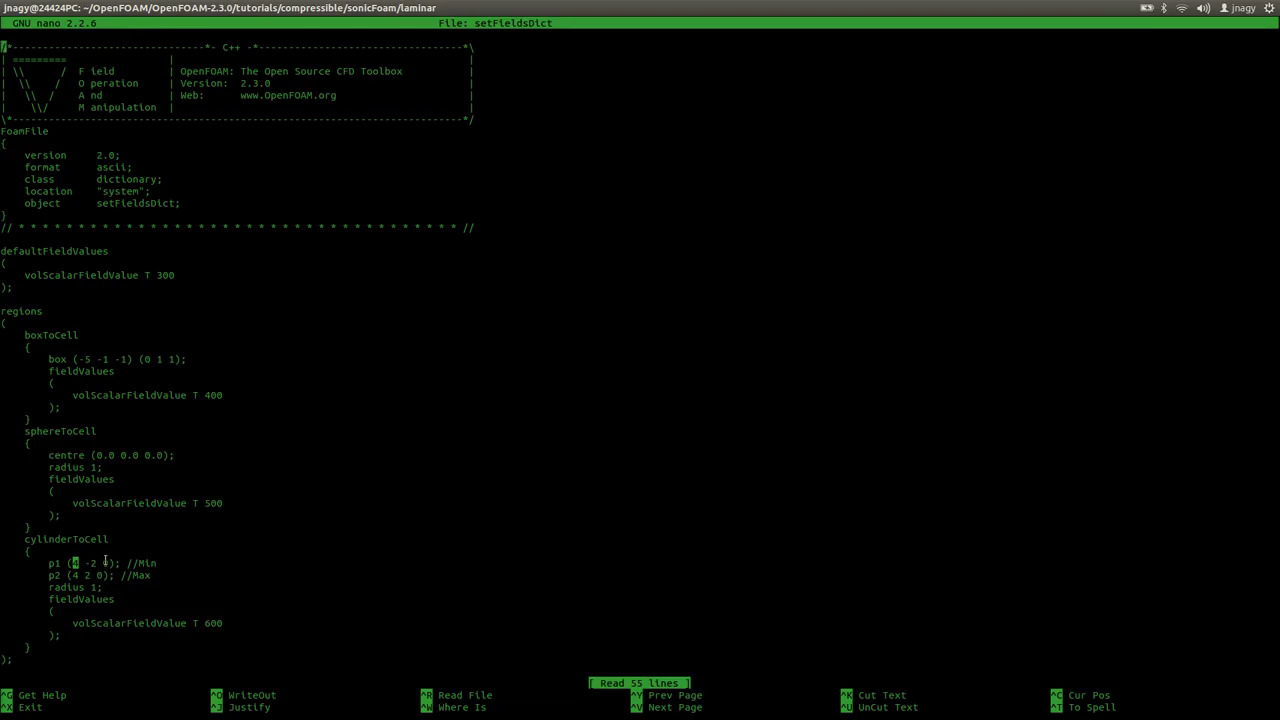
pyautogui.click(212, 623)
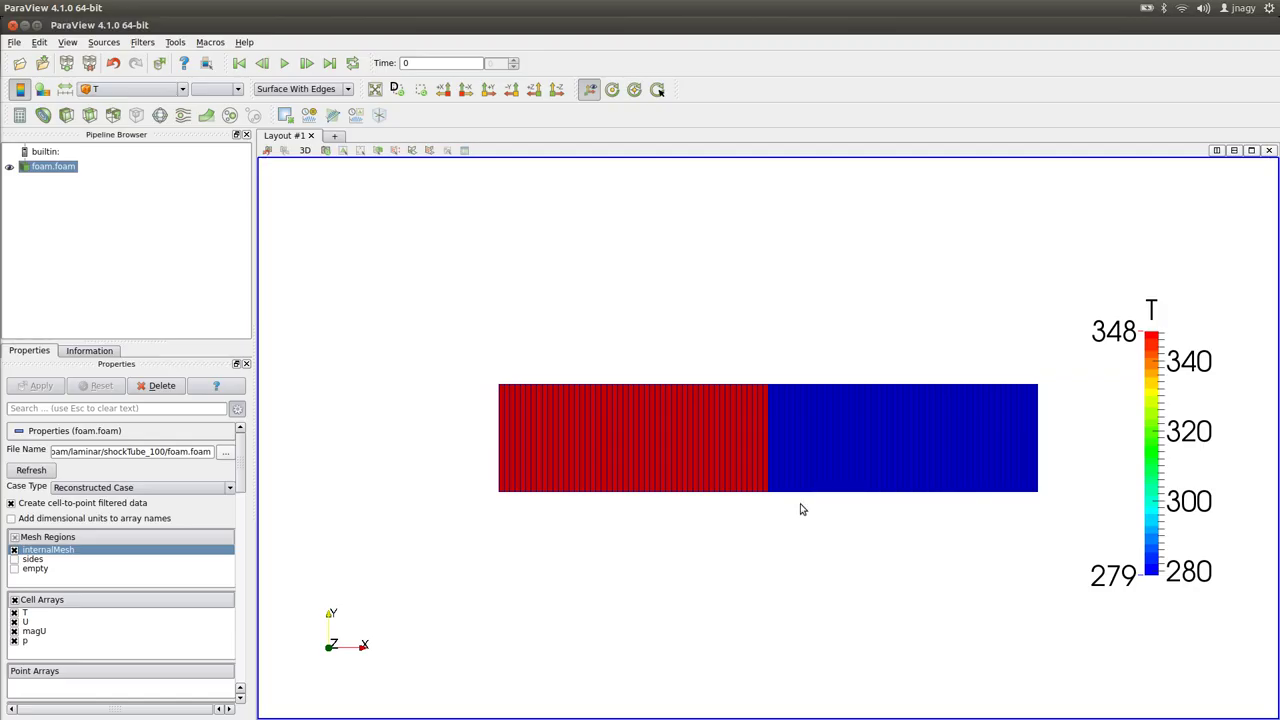
pyautogui.moveTo(800, 509); pyautogui.dragTo(822, 538)
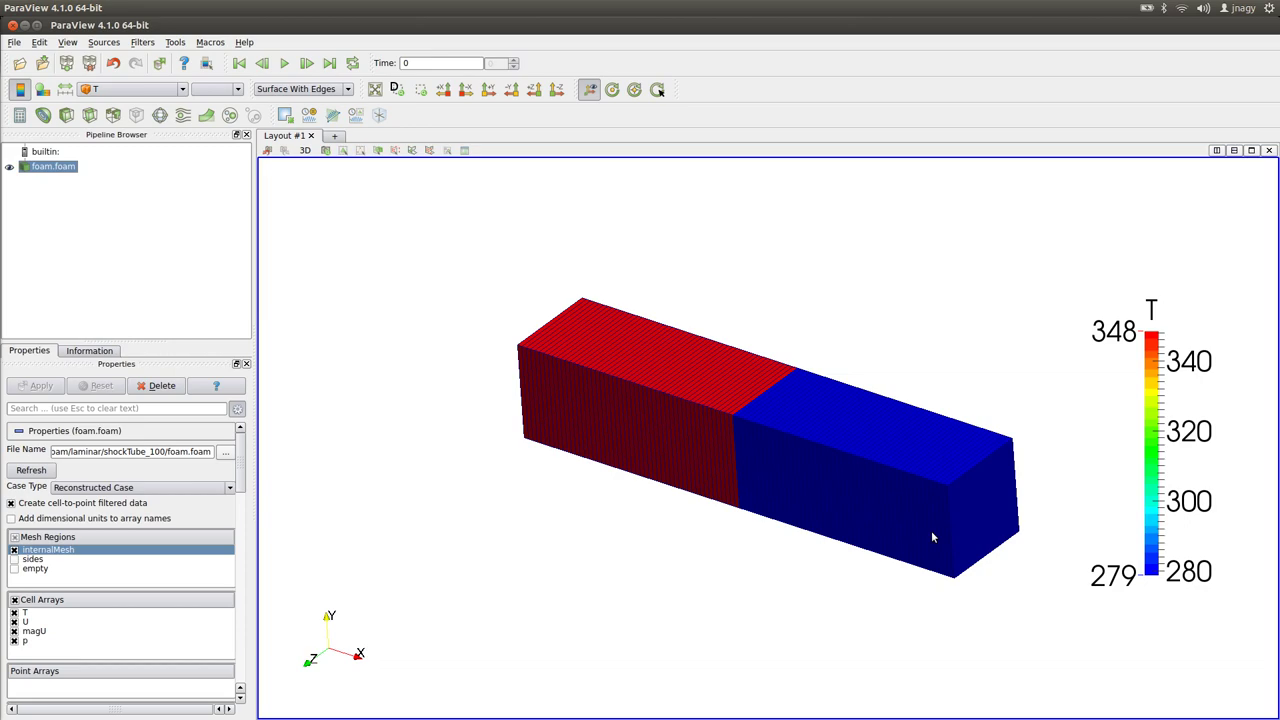
pyautogui.hotkey('alt', 'Tab')
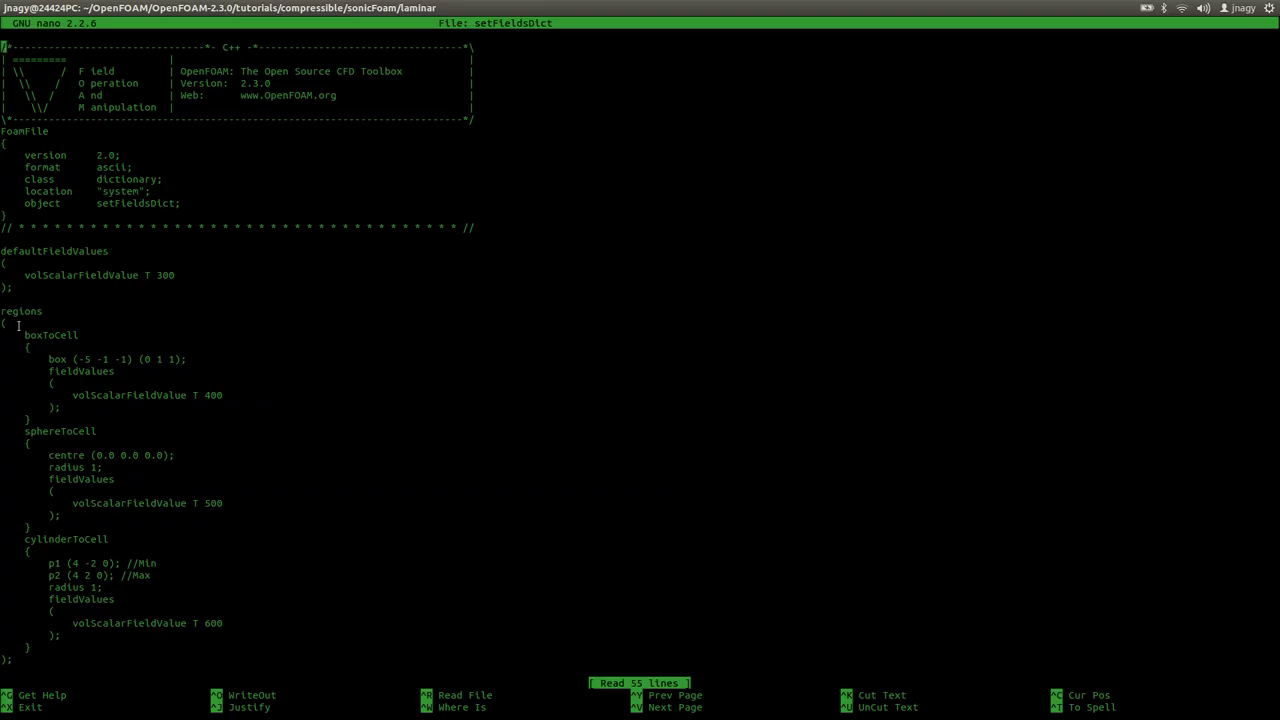
# - Exit nano, move into shockTube_100, list its files and run sonicFoam
pyautogui.moveTo(24, 335); pyautogui.dragTo(96, 645)
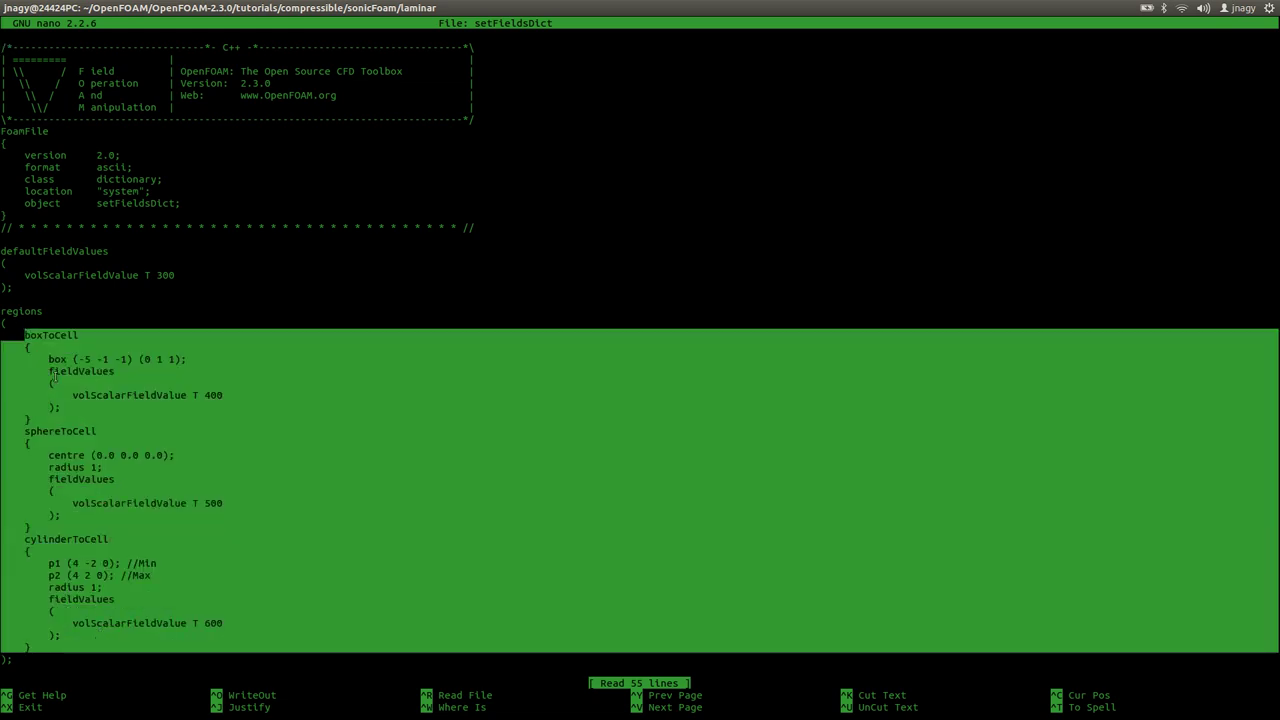
pyautogui.hotkey('ctrl', 'x')
pyautogui.write('cd shockTube_100')
pyautogui.press('Return')
pyautogui.write('ls')
pyautogui.press('Return')
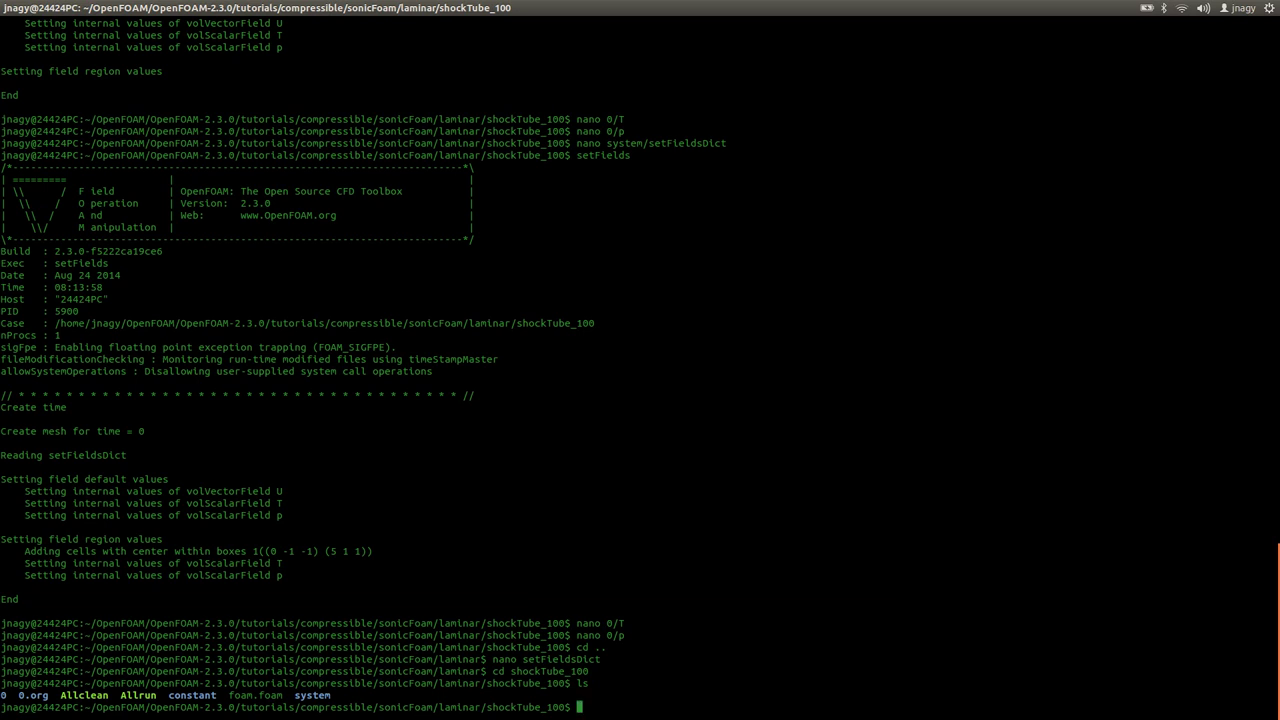
pyautogui.write('sonicFoam')
pyautogui.press('Return')
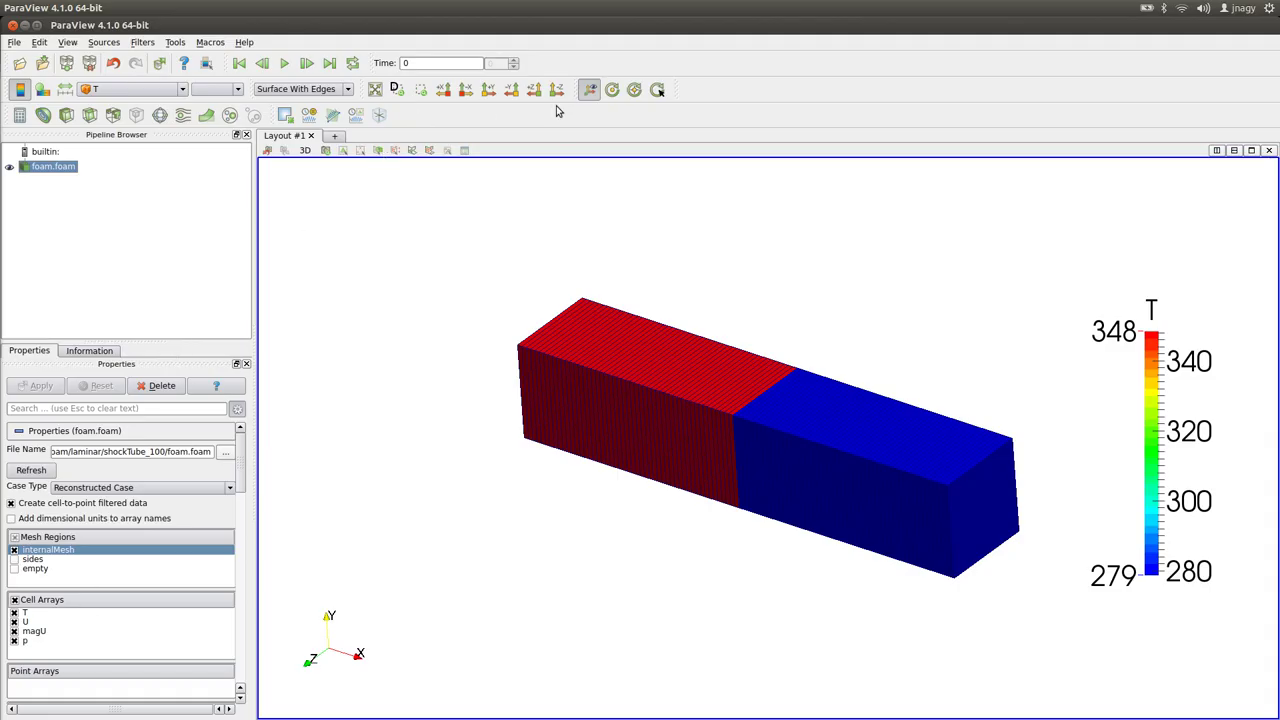
# - Reload the shockTube_100 case and colour the mesh by pressure p
pyautogui.click(31, 470)
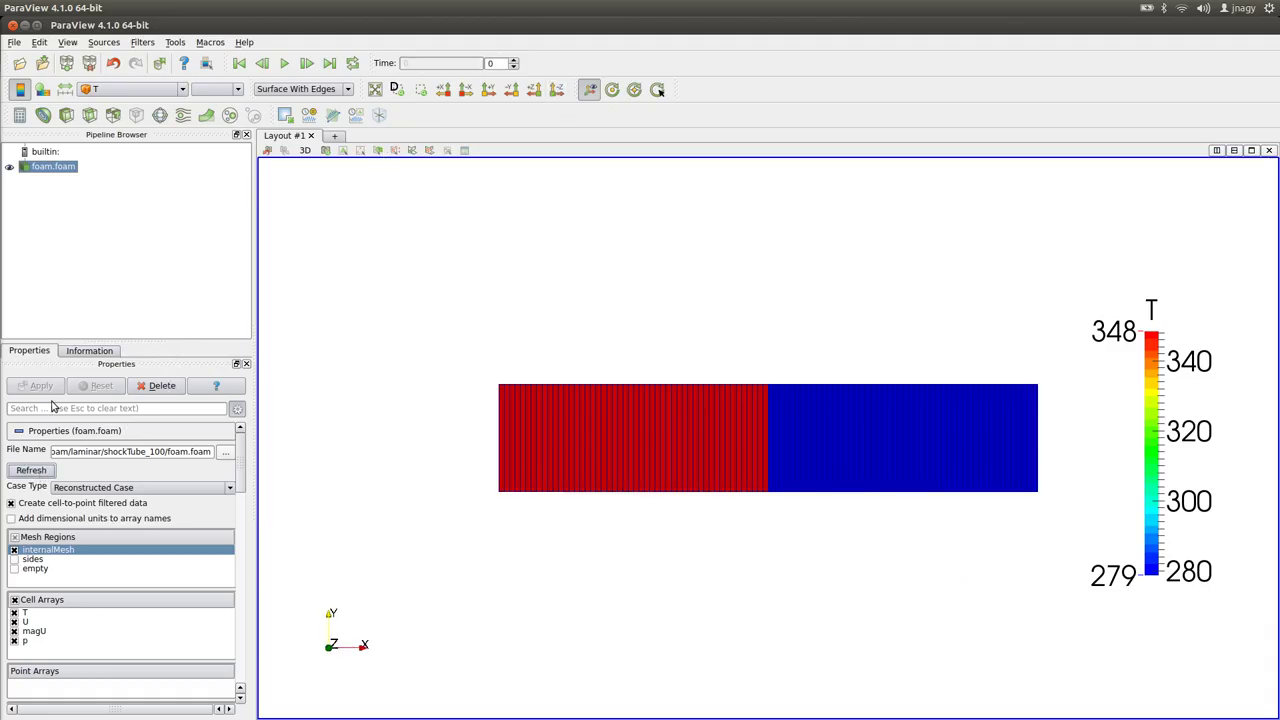
pyautogui.click(108, 92)
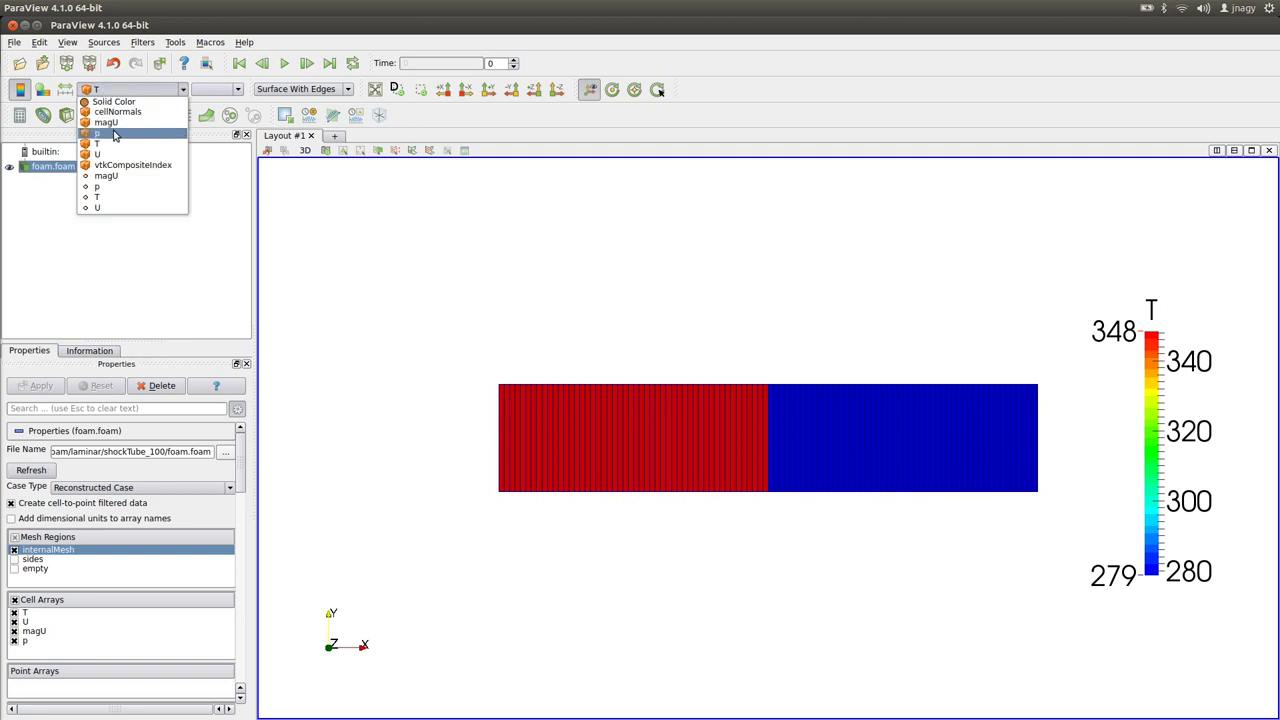
pyautogui.click(115, 131)
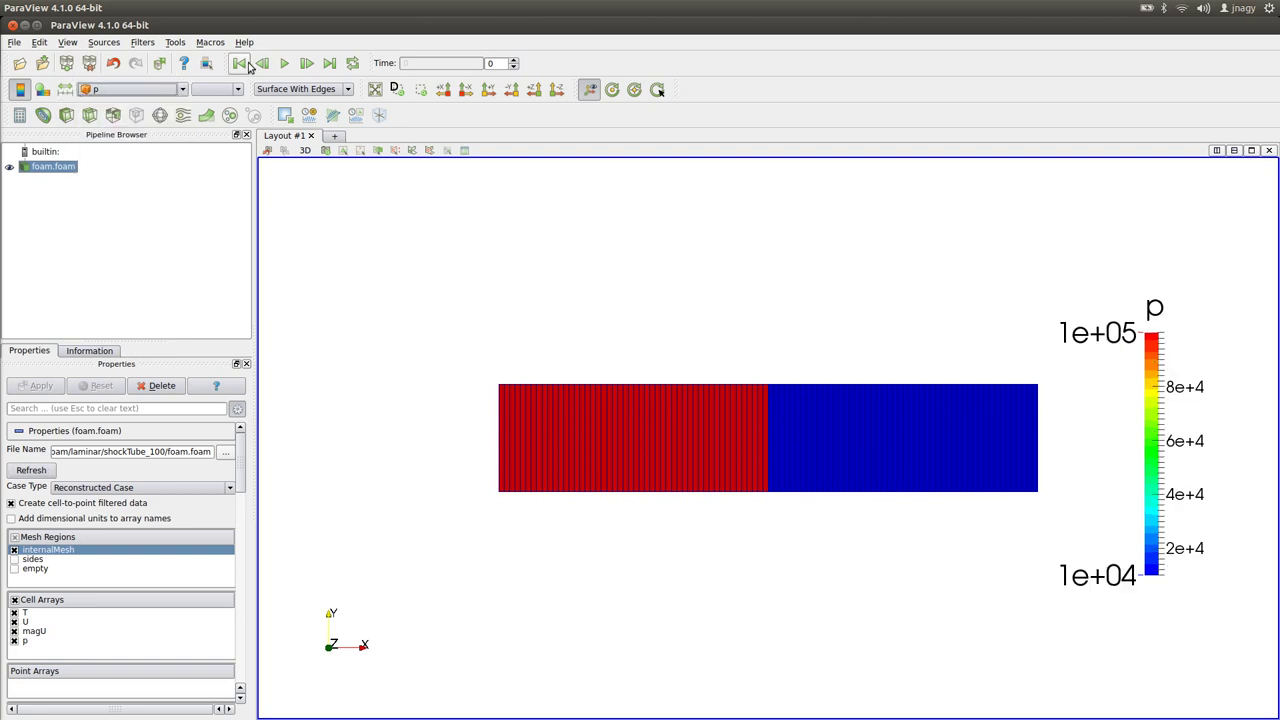
# - Step from the first time step forward to time step 7 to watch the pressure wave spread
pyautogui.click(307, 63)
pyautogui.click(262, 63)
pyautogui.click(306, 63)
pyautogui.click(306, 63)
pyautogui.click(306, 63)
pyautogui.click(306, 63)
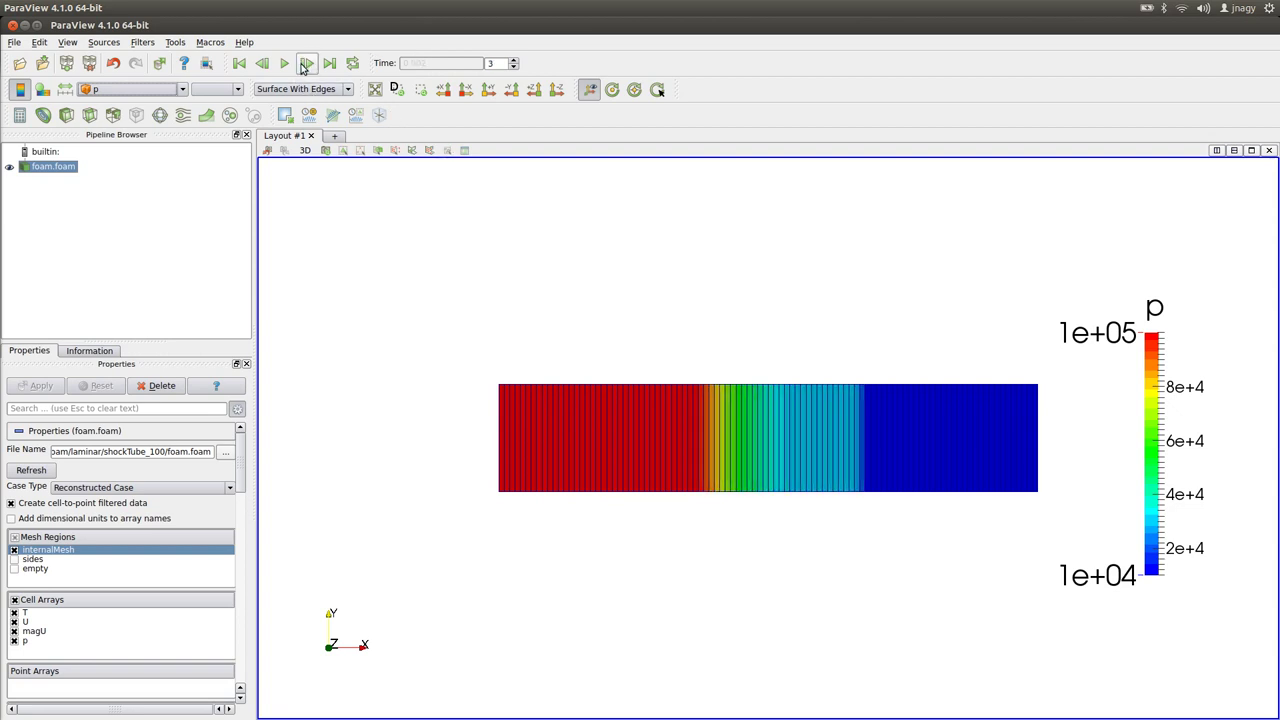
pyautogui.click(306, 63)
pyautogui.click(306, 63)
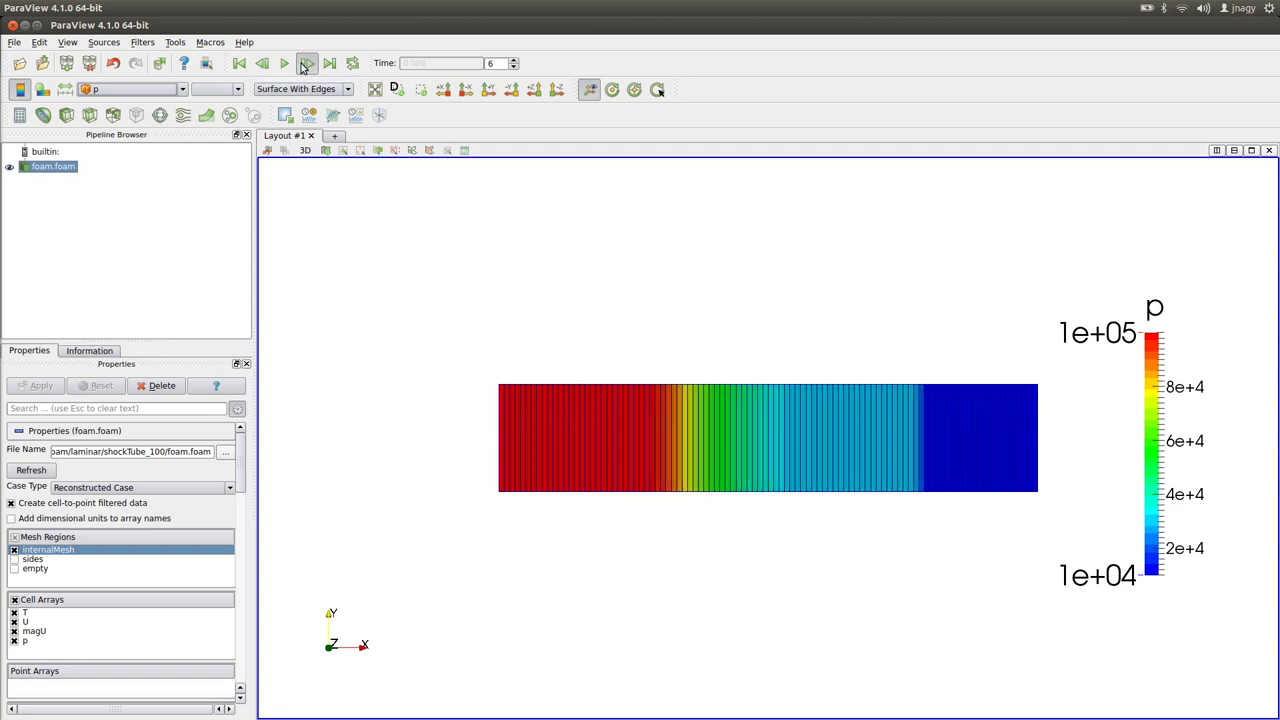
pyautogui.click(306, 63)
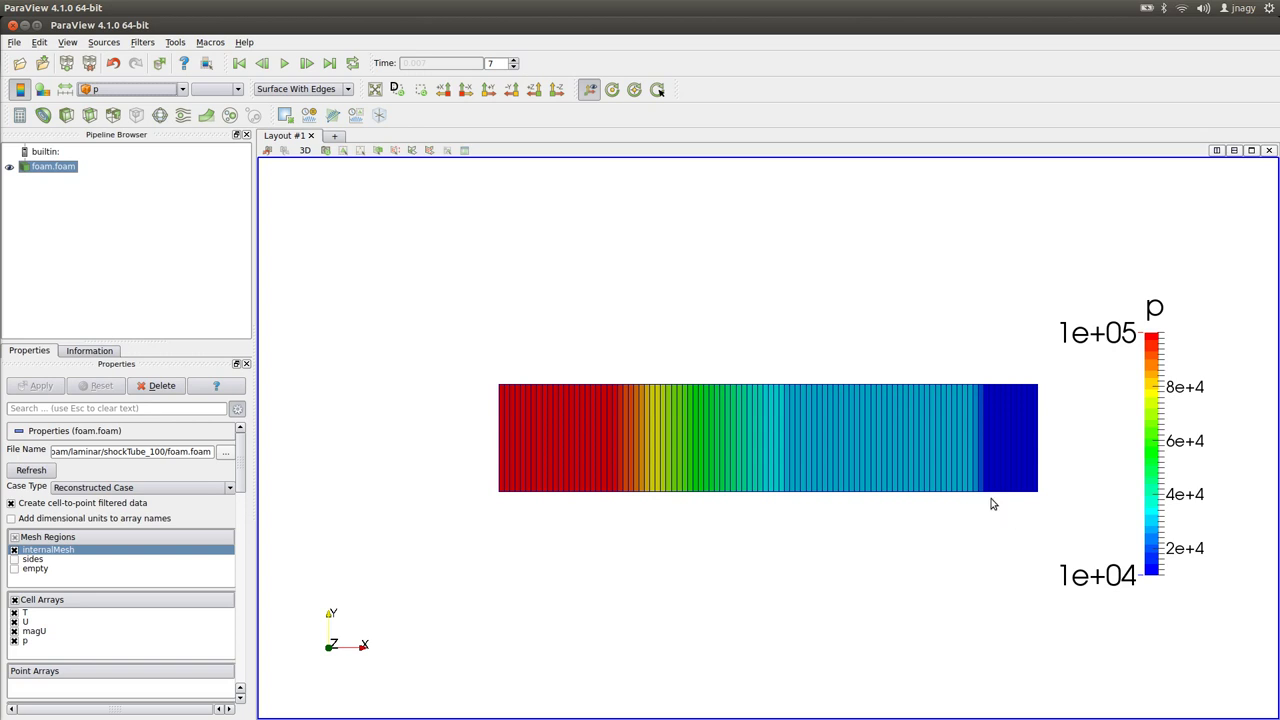
# - Add a Plot Over Line filter along the tube from x=-5 to x=5 and apply it
pyautogui.click(143, 43)
pyautogui.moveTo(157, 69)
pyautogui.click(302, 73)
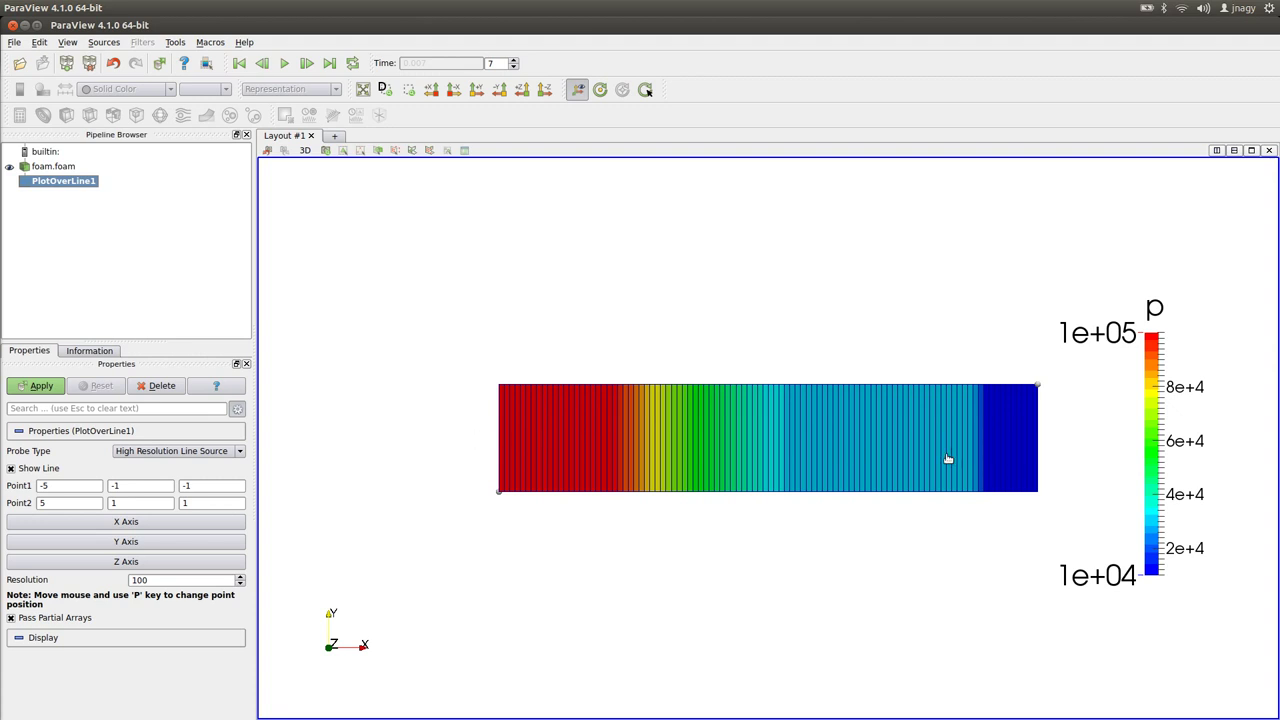
pyautogui.doubleClick(112, 485)
pyautogui.write('0')
pyautogui.doubleClick(118, 501)
pyautogui.write('0')
pyautogui.doubleClick(213, 490)
pyautogui.write('0')
pyautogui.doubleClick(209, 505)
pyautogui.write('1')
pyautogui.click(38, 386)
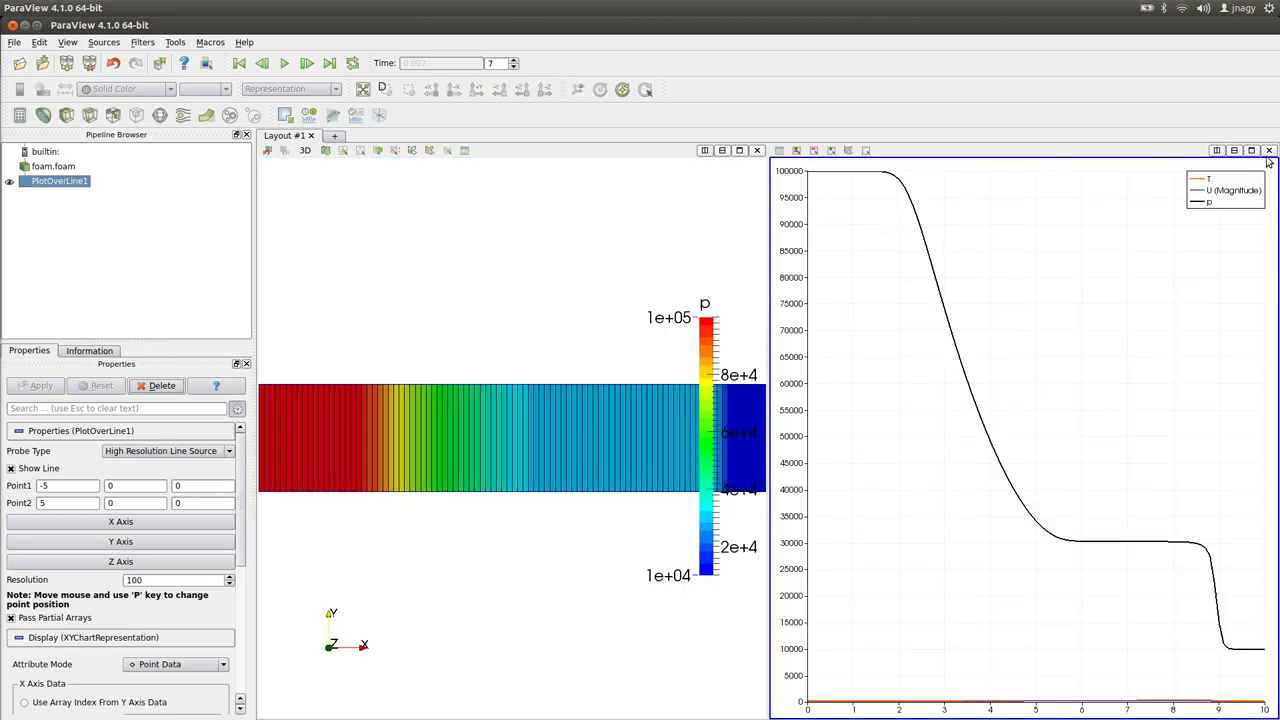
# - Maximize the PlotOverLine1 chart, step from the first time step to 7, then restore the side-by-side layout
pyautogui.click(1254, 151)
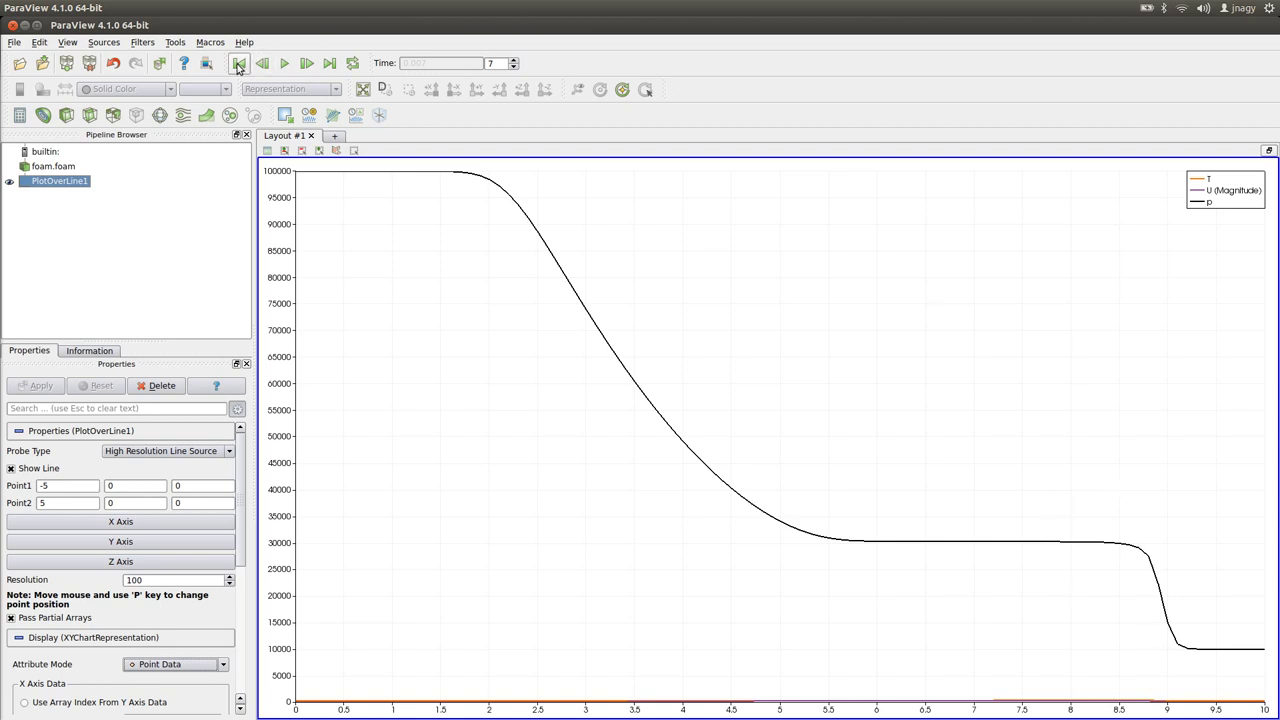
pyautogui.click(239, 63)
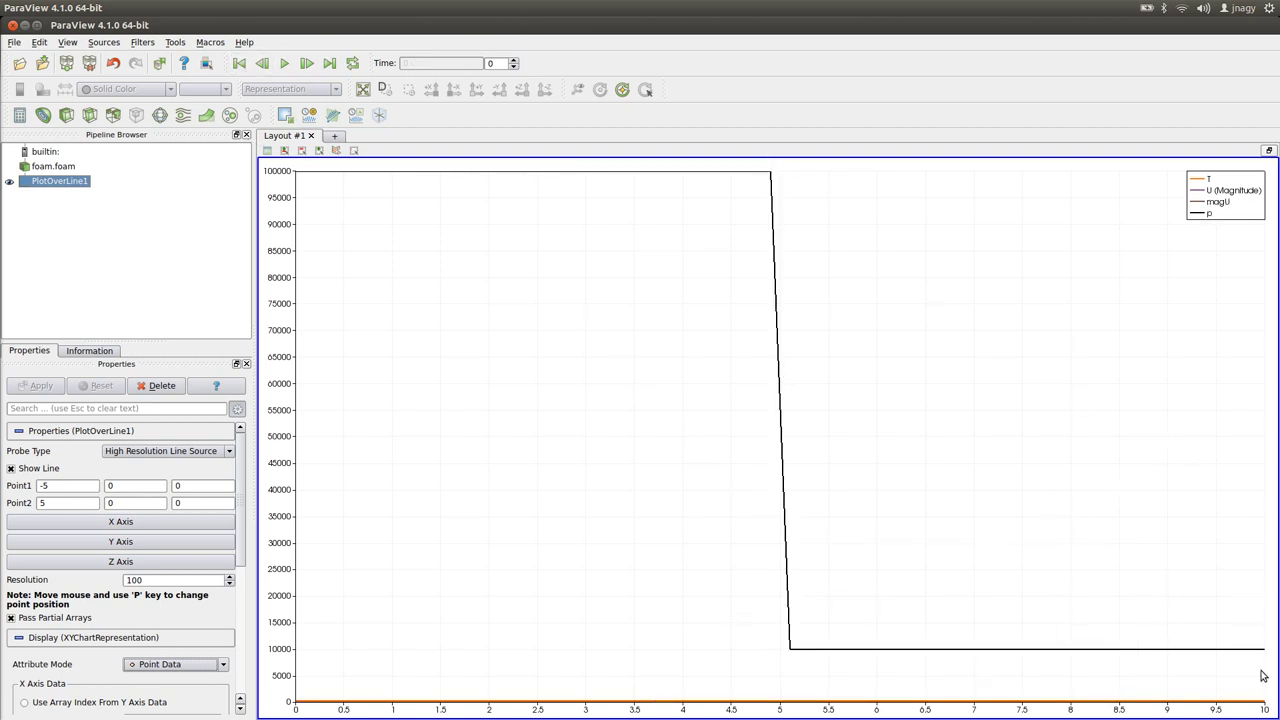
pyautogui.click(307, 63)
pyautogui.click(307, 63)
pyautogui.click(307, 63)
pyautogui.click(307, 63)
pyautogui.click(307, 63)
pyautogui.click(307, 63)
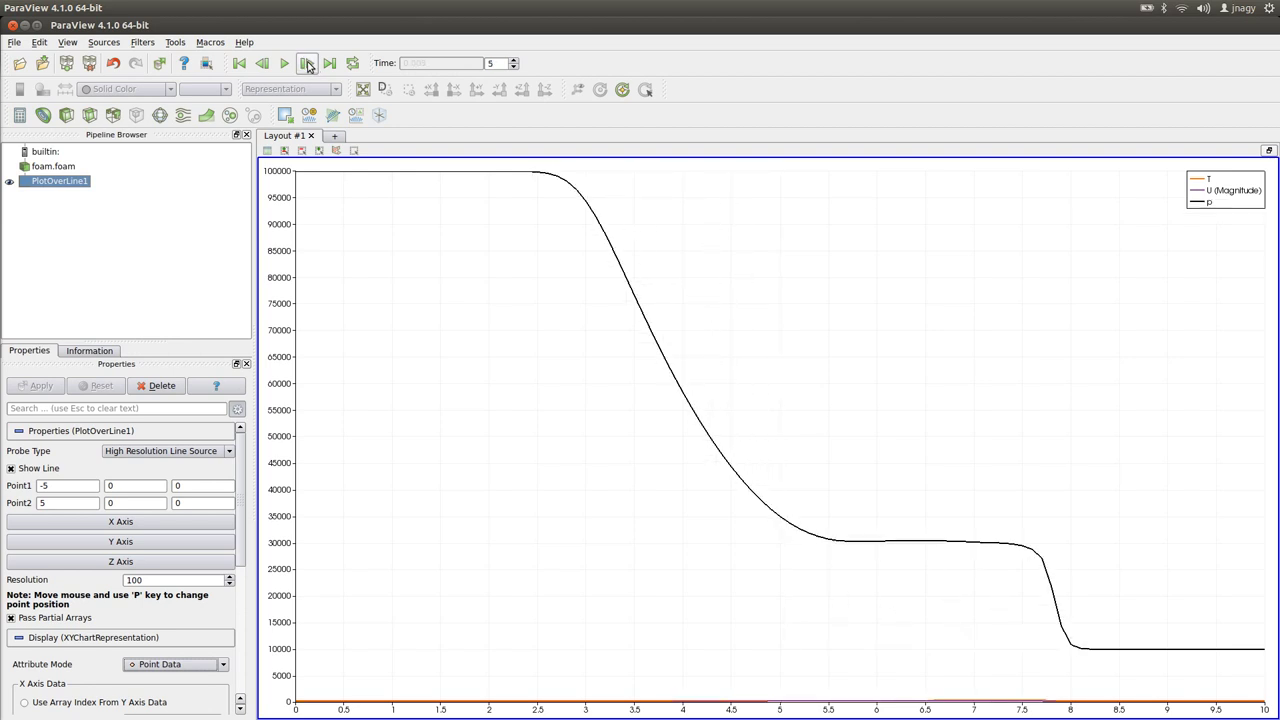
pyautogui.click(307, 63)
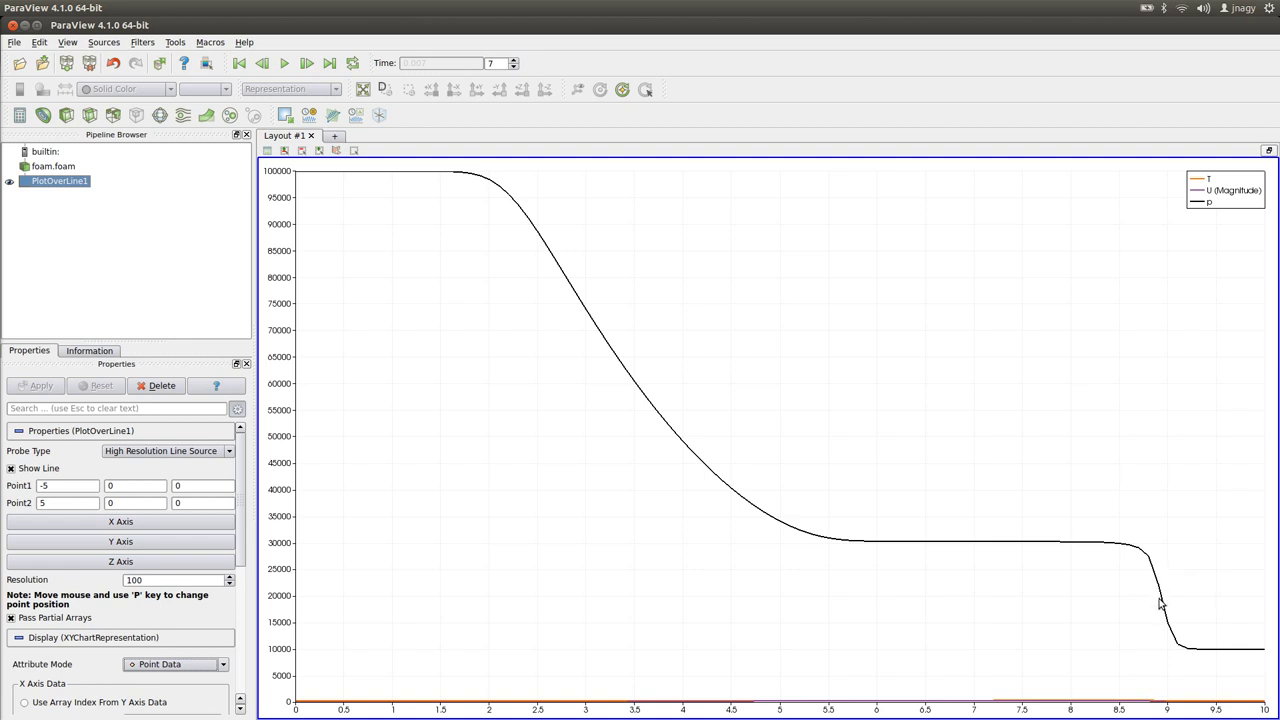
pyautogui.click(1270, 152)
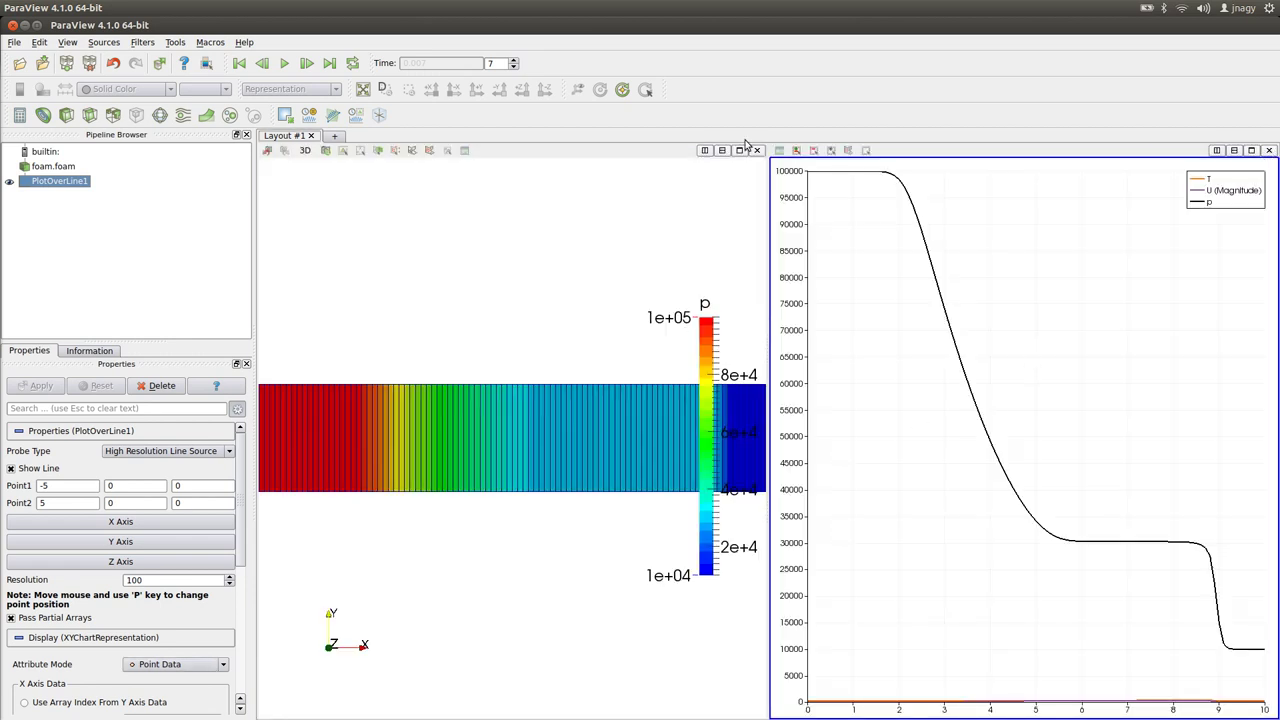
# - Maximize the 3-D view and colour foam.foam by U Magnitude, rescaled to its data range
pyautogui.click(740, 151)
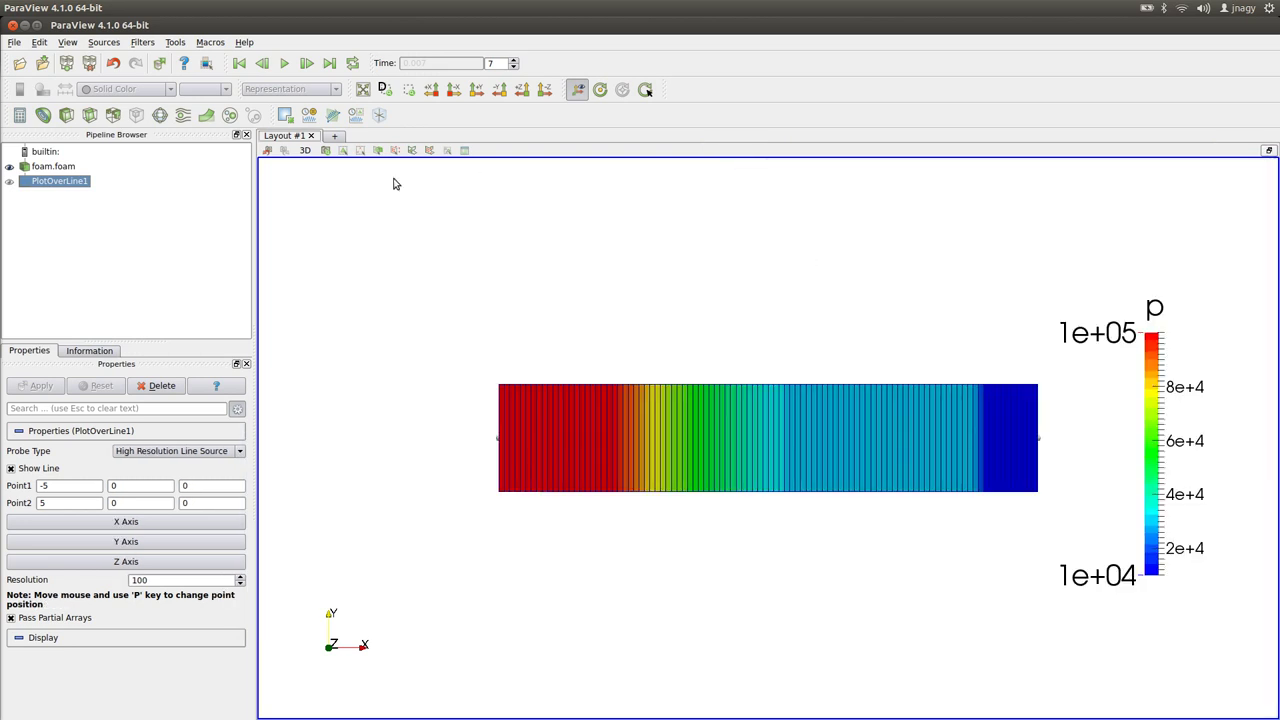
pyautogui.click(51, 166)
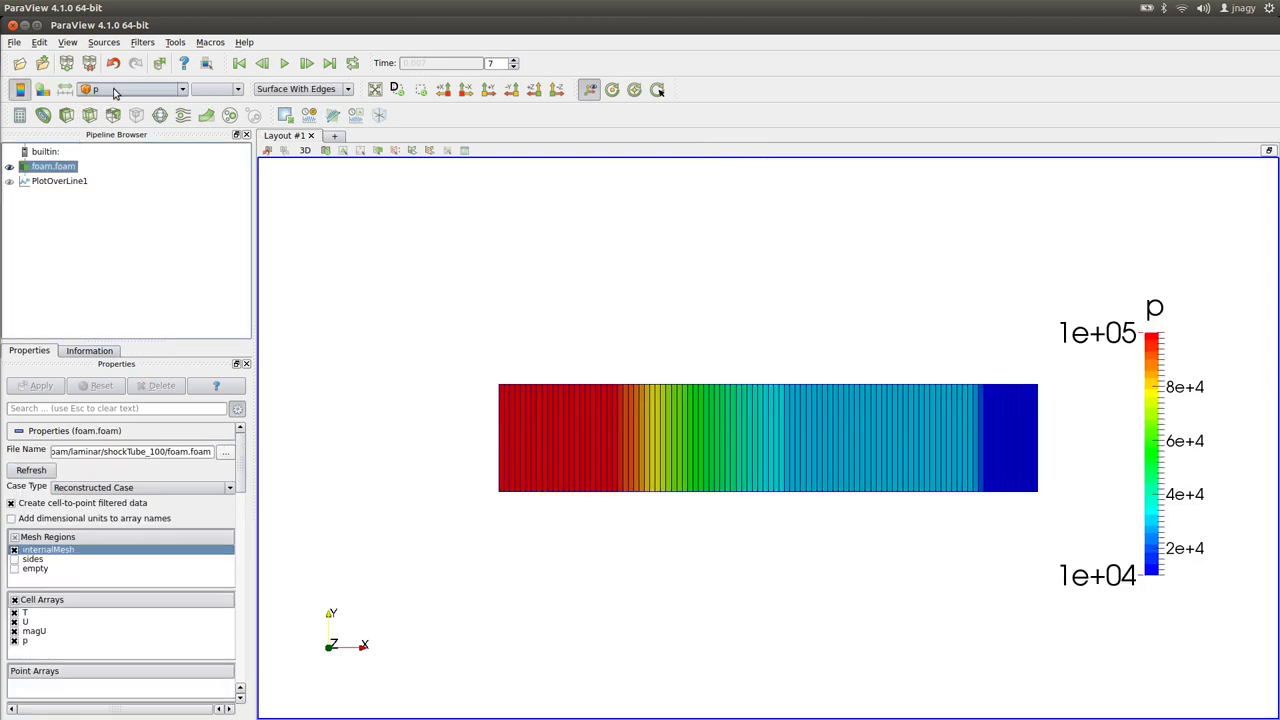
pyautogui.click(117, 90)
pyautogui.click(113, 144)
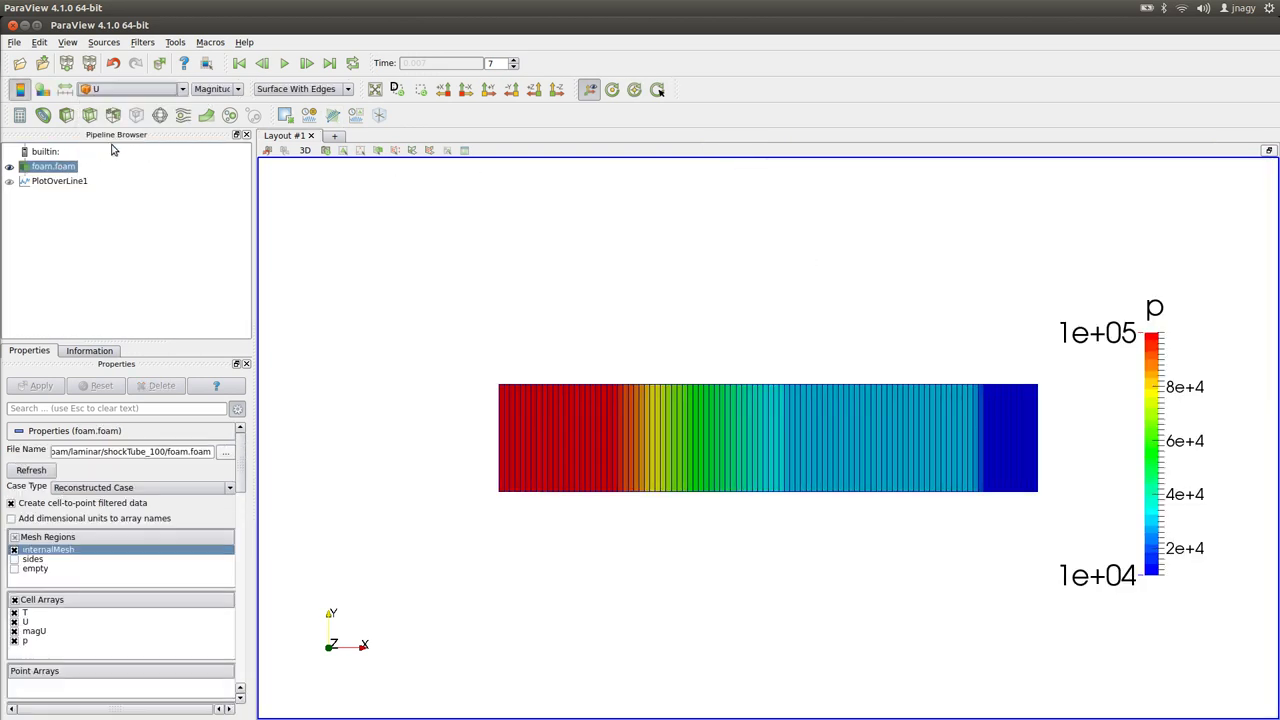
pyautogui.click(60, 89)
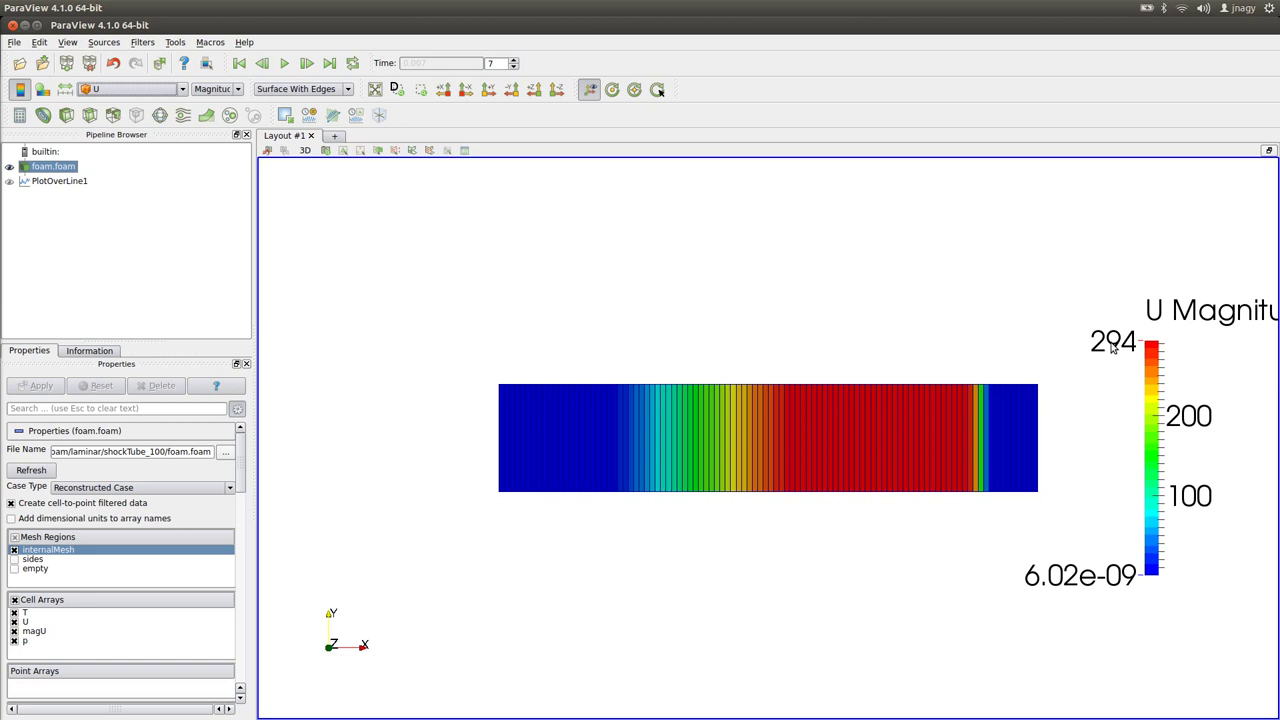
# - Zoom and pan to frame the velocity-coloured tube, including its left end
pyautogui.scroll(1, 1040, 475)
pyautogui.moveTo(1065, 424); pyautogui.dragTo(893, 375)
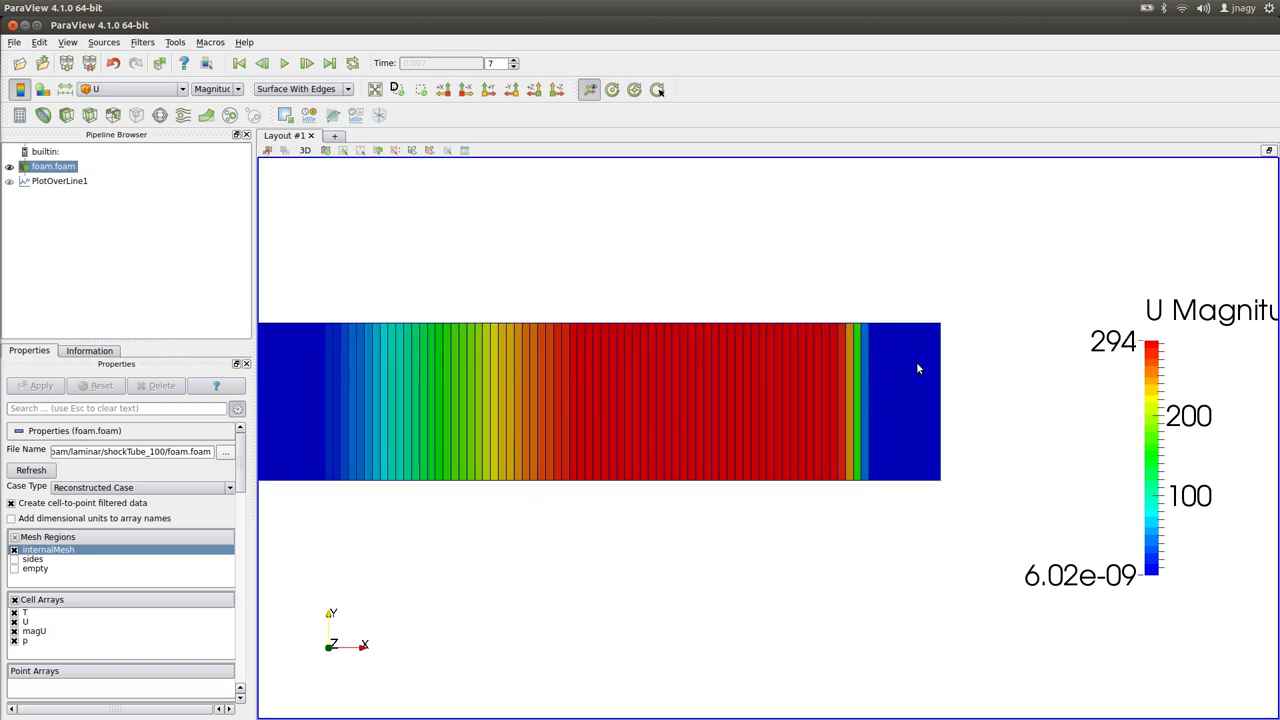
pyautogui.scroll(1, 916, 361)
pyautogui.scroll(1, 919, 358)
pyautogui.scroll(1, 914, 342)
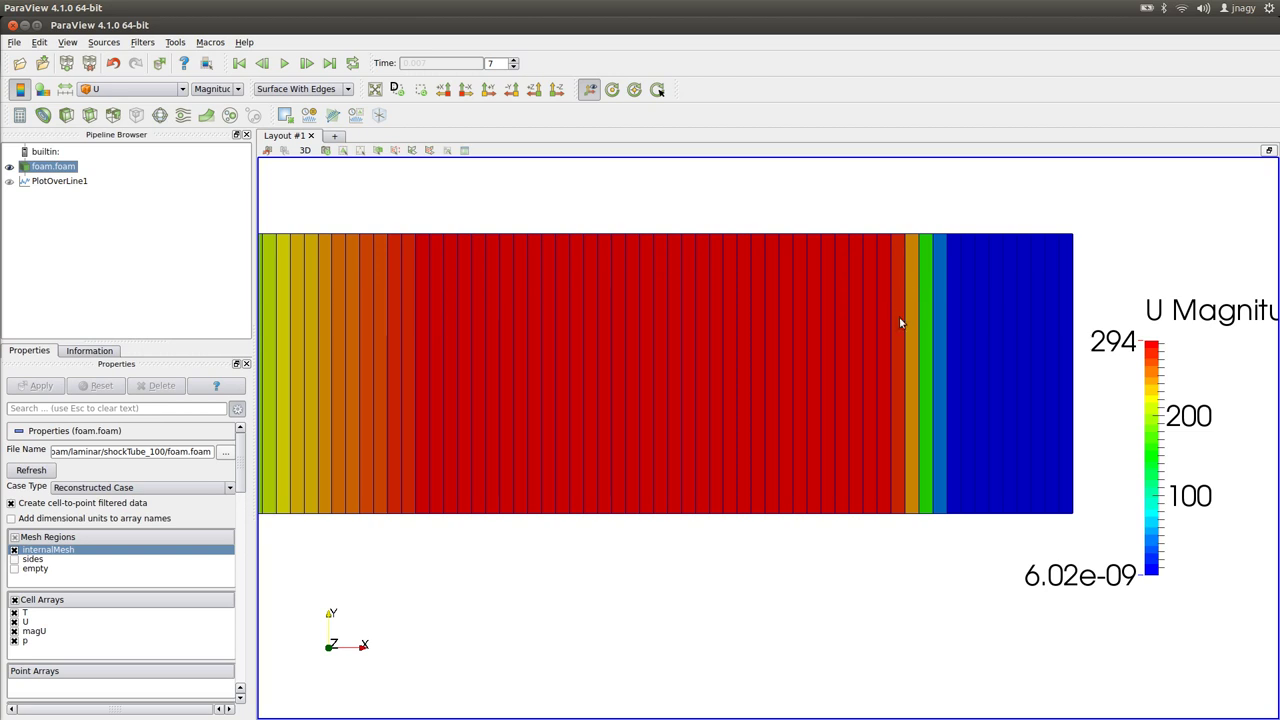
pyautogui.scroll(-2, 914, 322)
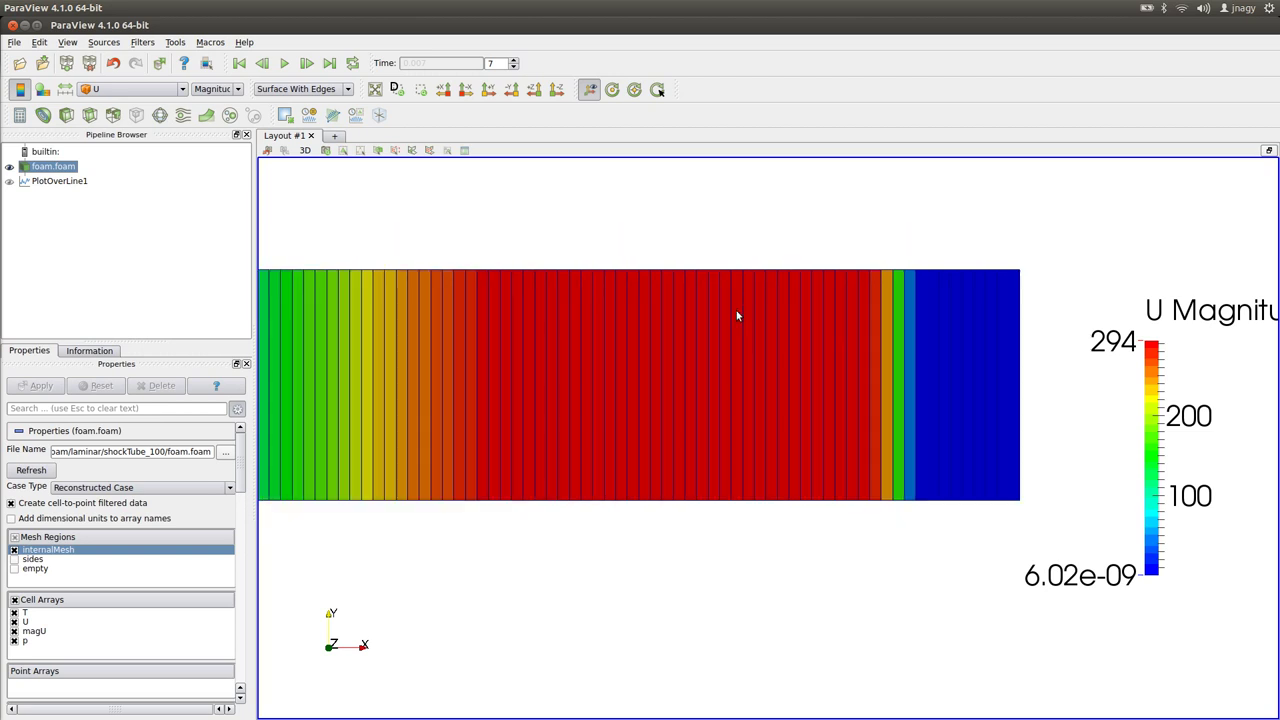
pyautogui.moveTo(425, 286); pyautogui.dragTo(652, 314)
pyautogui.scroll(-1, 660, 300)
pyautogui.scroll(-2, 309, 384)
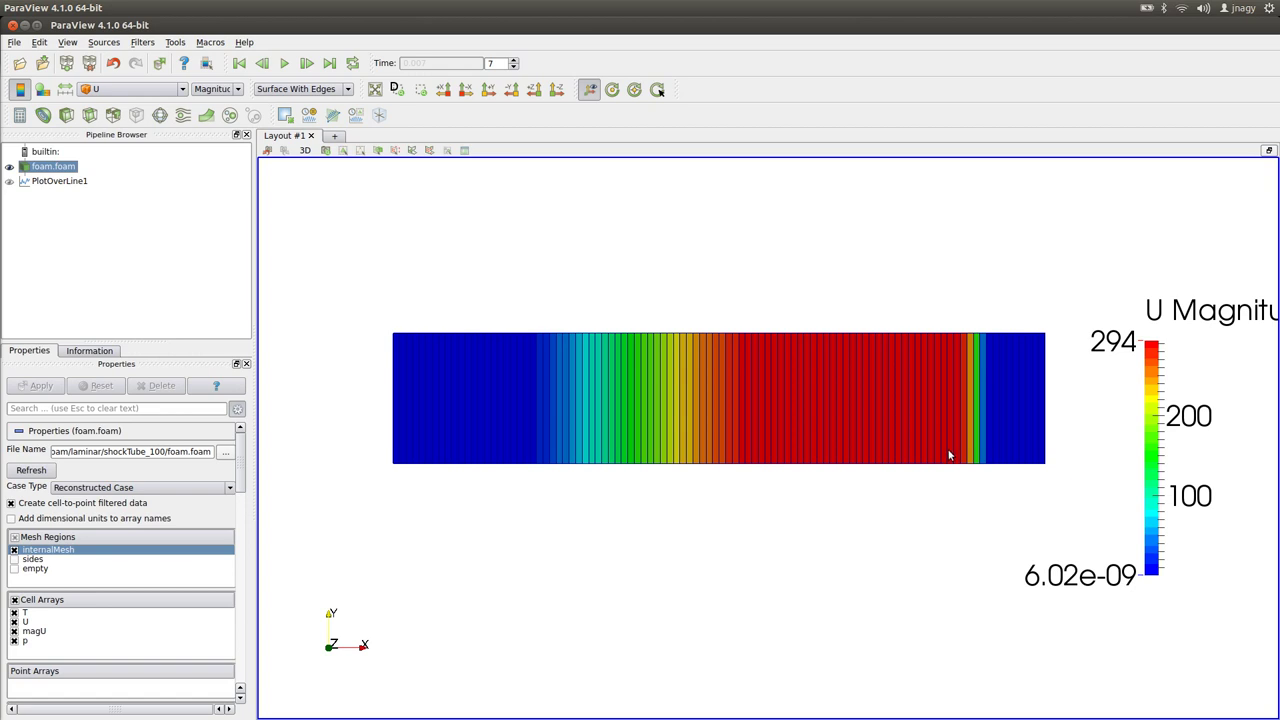
# - In the terminal, move into the shockTube_1000 case folder and list its contents
pyautogui.hotkey('alt', 'Tab')
pyautogui.write('cd ..')
pyautogui.press('Return')
pyautogui.write('cd shockTube_1000')
pyautogui.press('Return')
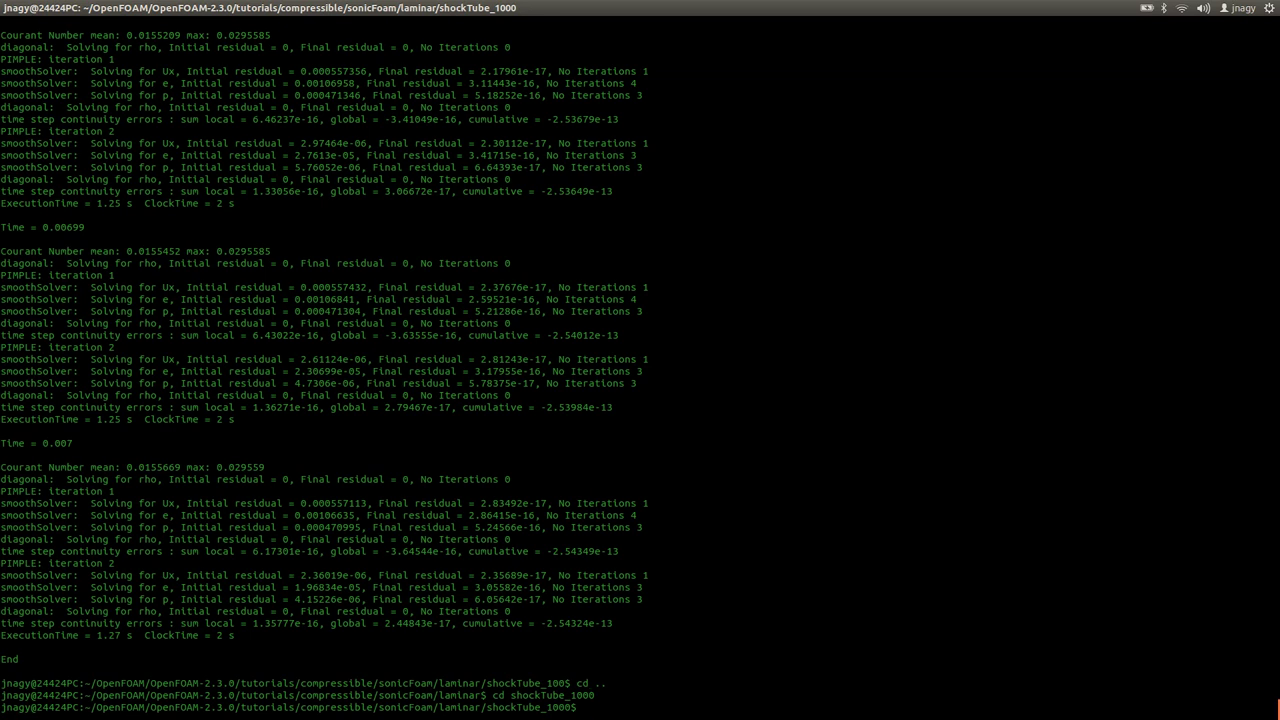
pyautogui.write('ls')
pyautogui.press('Return')
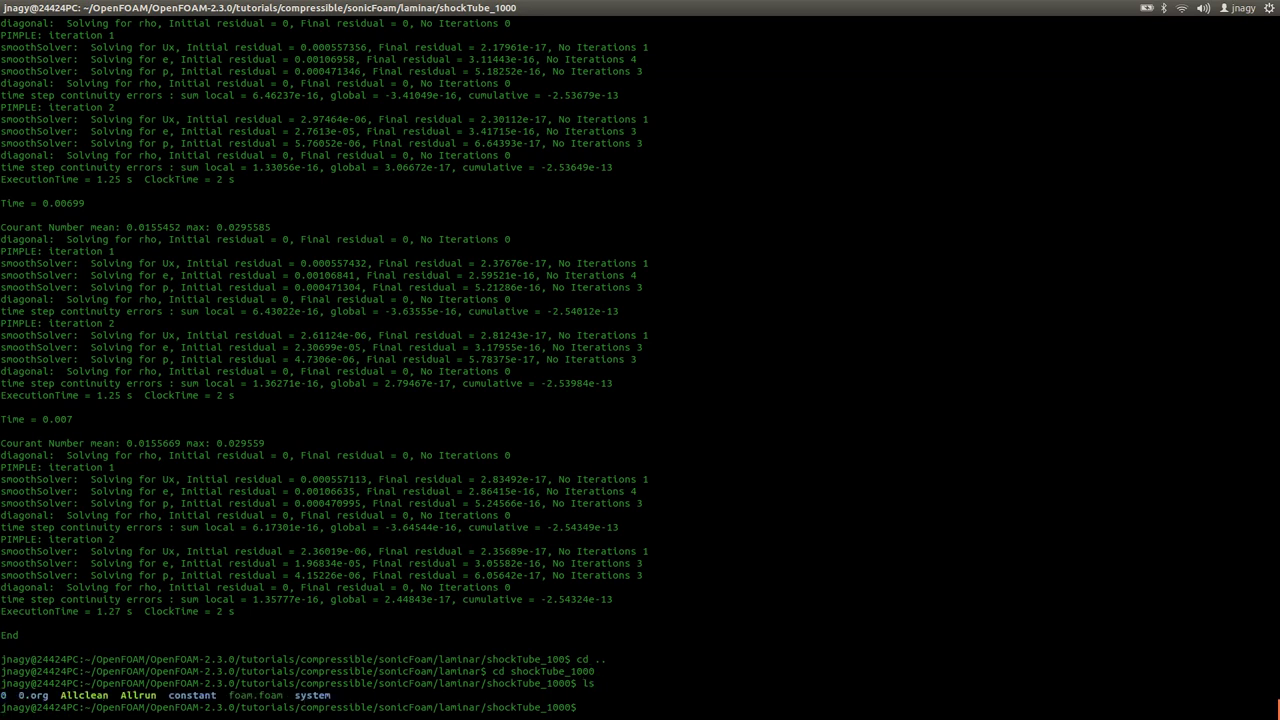
# - Open constant/polyMesh/blockMeshDict in nano and change the blocks cell count to (1000 1 1)
pyautogui.write('nano constant/polyMesh/b')
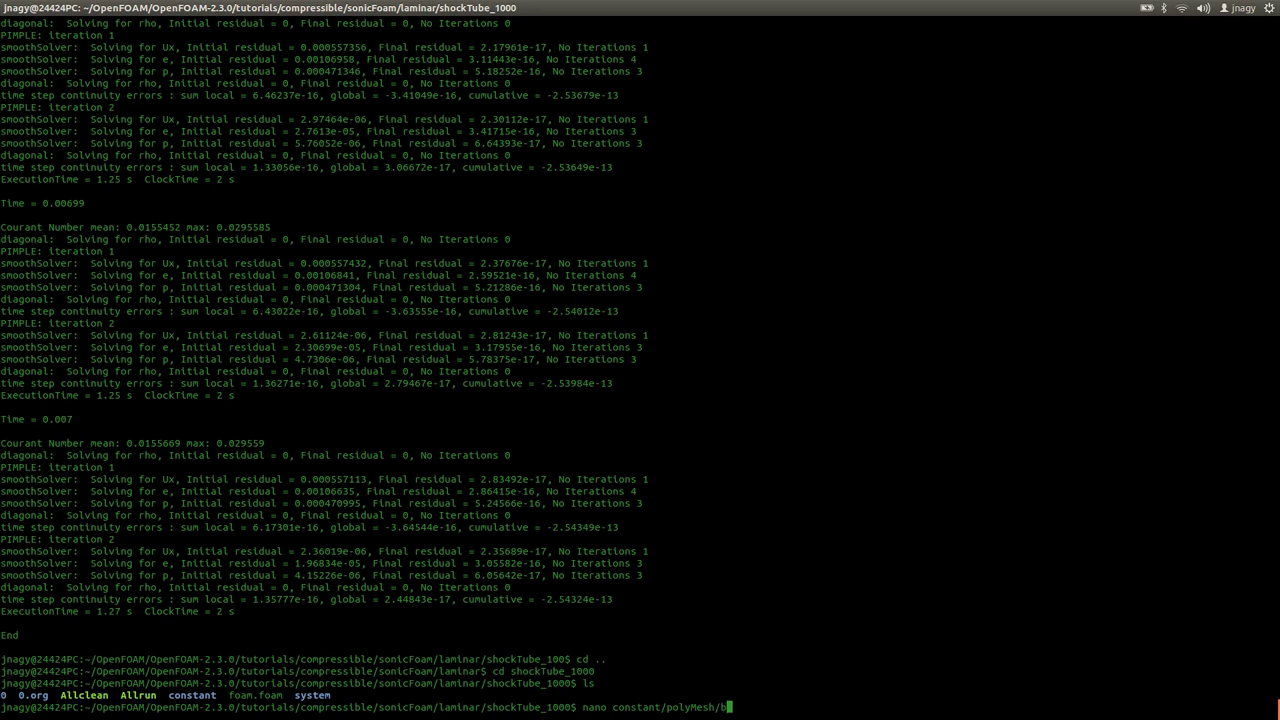
pyautogui.press('Tab')
pyautogui.press('Return')
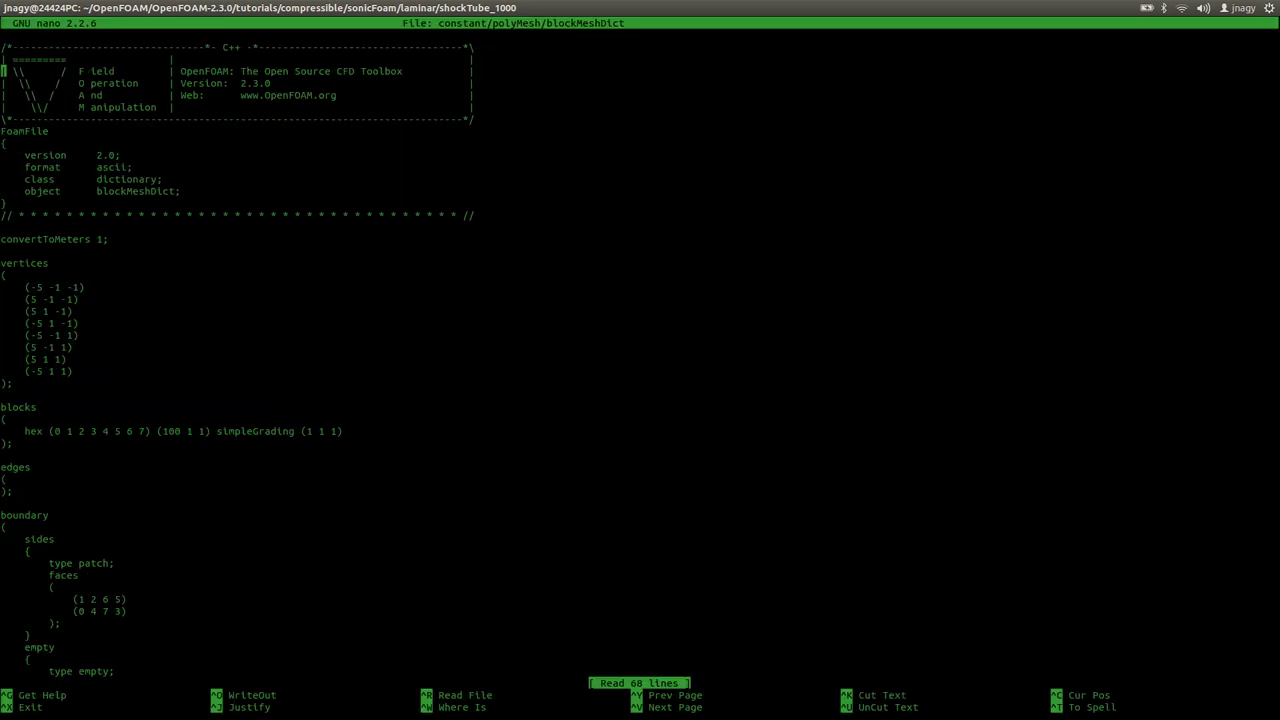
pyautogui.press('Down')
pyautogui.press('Down')
pyautogui.press('Down')
pyautogui.press('Down')
pyautogui.press('Down')
pyautogui.press('Down')
pyautogui.press('Down')
pyautogui.press('Down')
pyautogui.press('Down')
pyautogui.press('Down')
pyautogui.press('Down')
pyautogui.press('Down')
pyautogui.press('Down')
pyautogui.press('Down')
pyautogui.press('Down')
pyautogui.press('Down')
pyautogui.press('Down')
pyautogui.press('Down')
pyautogui.press('Up')
pyautogui.press('Up')
pyautogui.press('End')
pyautogui.press('Left')
pyautogui.press('Left')
pyautogui.press('Left')
pyautogui.press('Left')
pyautogui.press('Left')
pyautogui.press('Left')
pyautogui.press('Left')
pyautogui.press('Left')
pyautogui.press('Left')
pyautogui.press('Left')
pyautogui.press('Left')
pyautogui.press('Left')
pyautogui.press('Left')
pyautogui.press('Left')
pyautogui.press('Left')
pyautogui.press('Left')
pyautogui.press('Left')
pyautogui.press('Left')
pyautogui.press('Left')
pyautogui.press('Left')
pyautogui.press('Left')
pyautogui.press('Left')
pyautogui.press('Left')
pyautogui.press('Left')
pyautogui.press('Left')
pyautogui.press('Left')
pyautogui.press('Left')
pyautogui.press('Left')
pyautogui.press('Left')
pyautogui.write('0')
# - Save blockMeshDict, exit nano, and run blockMesh to generate the 1000-cell mesh
pyautogui.hotkey('ctrl', 'o')
pyautogui.press('Return')
pyautogui.hotkey('ctrl', 'x')
pyautogui.write('blockMesh')
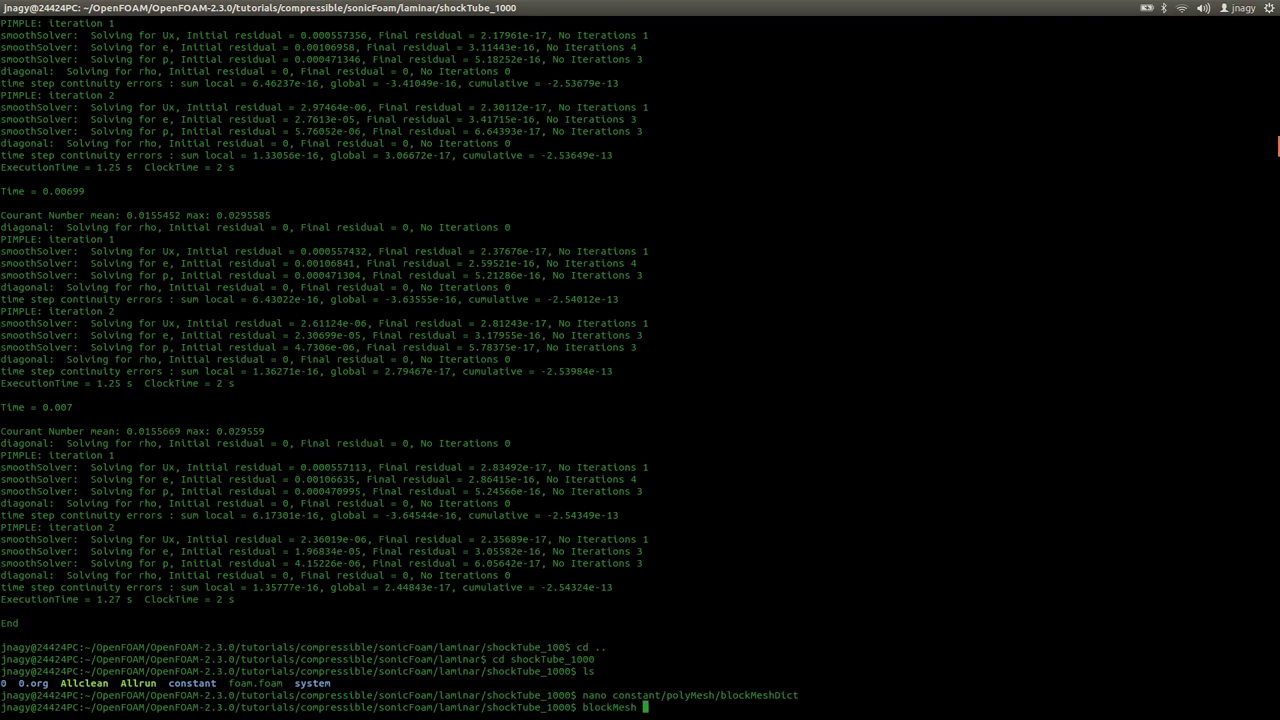
pyautogui.press('Return')
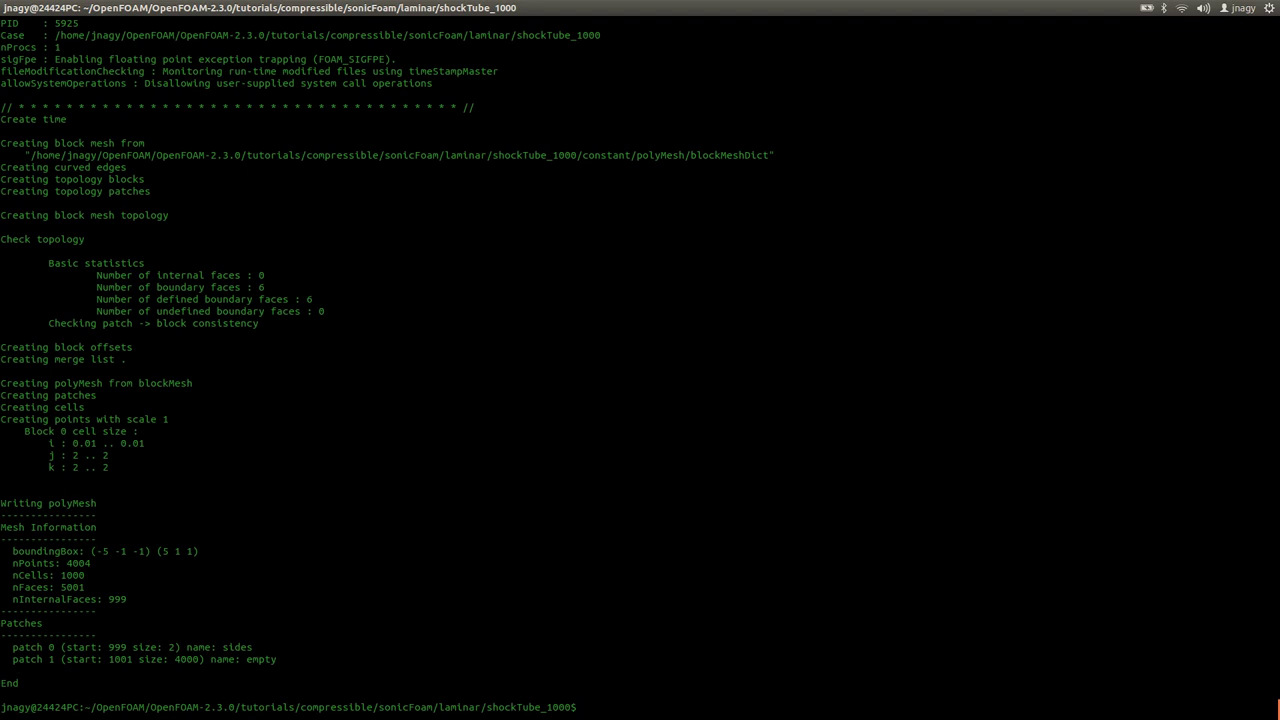
# - Check system/setFieldsDict in nano, then run setFields to initialise the case
pyautogui.write('nano system/s')
pyautogui.press('Tab')
pyautogui.press('Return')
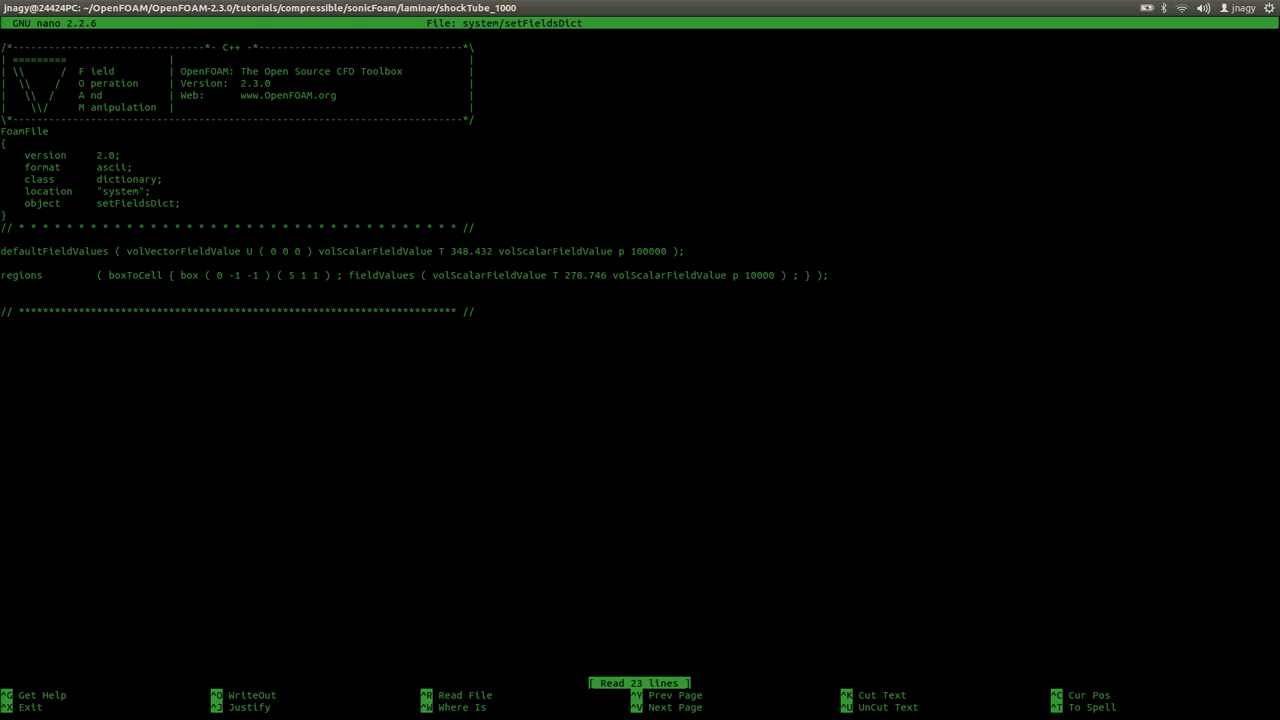
pyautogui.hotkey('ctrl', 'x')
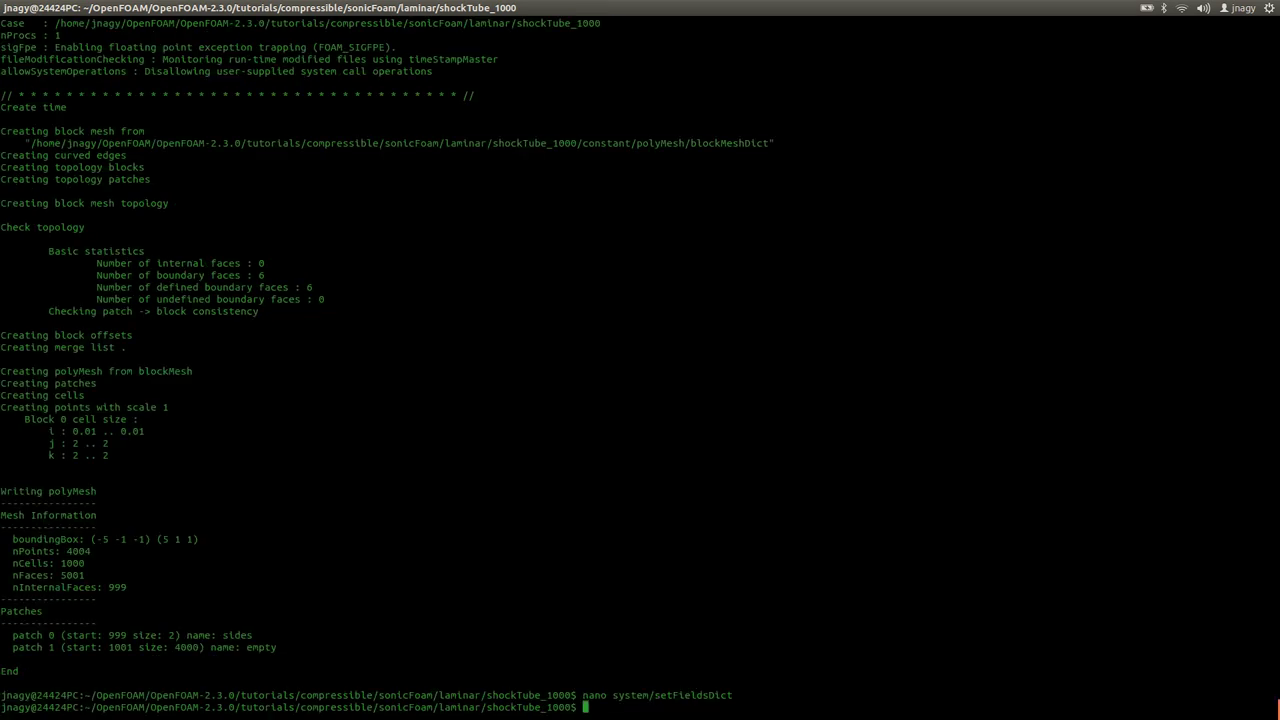
pyautogui.write('setFields')
pyautogui.press('Return')
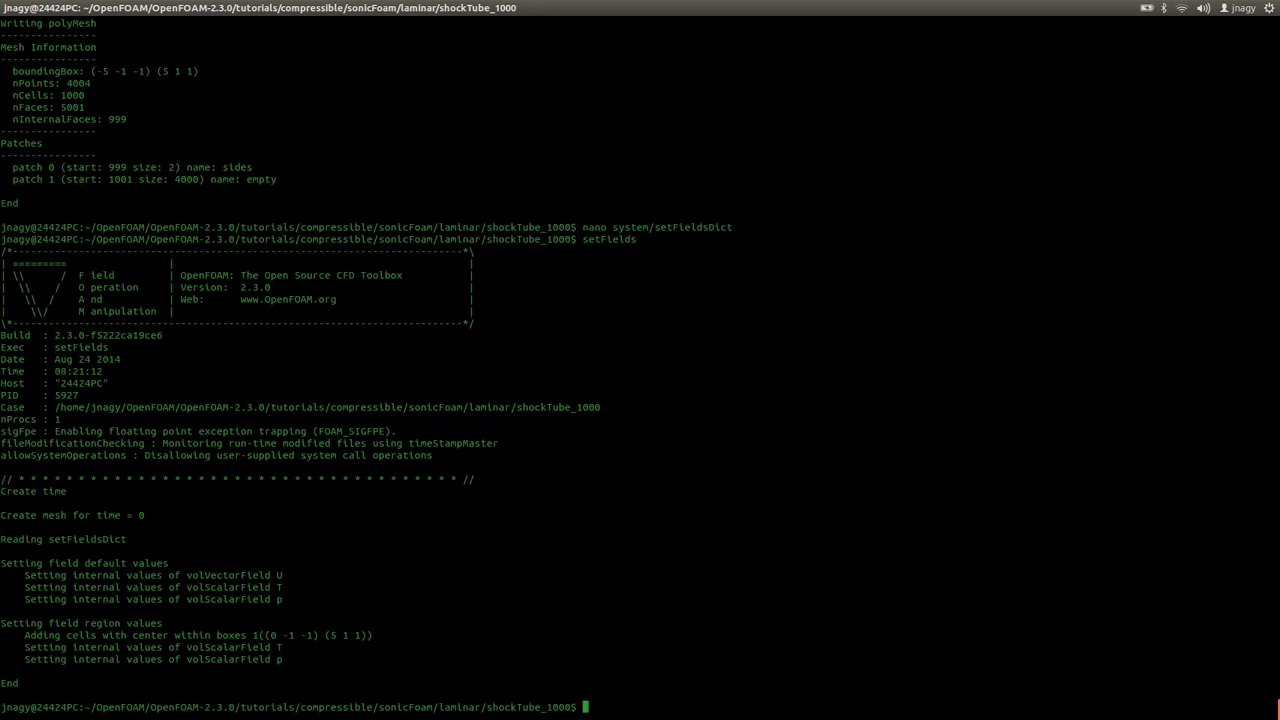
# - Inspect 0/T in nano, paging through the 348.432 and 278.746 values to the end
pyautogui.write('nano 0/T')
pyautogui.press('Return')
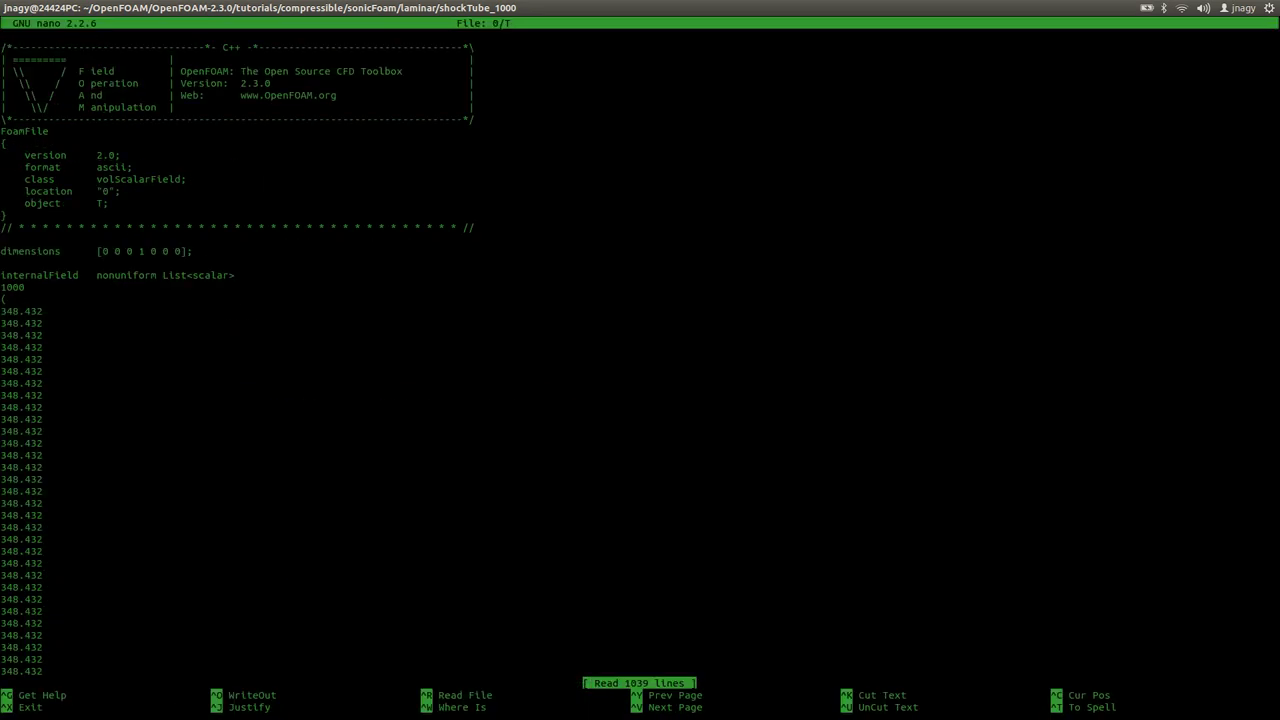
pyautogui.doubleClick(24, 287)
pyautogui.click(134, 306)
pyautogui.hotkey('ctrl', 'v')
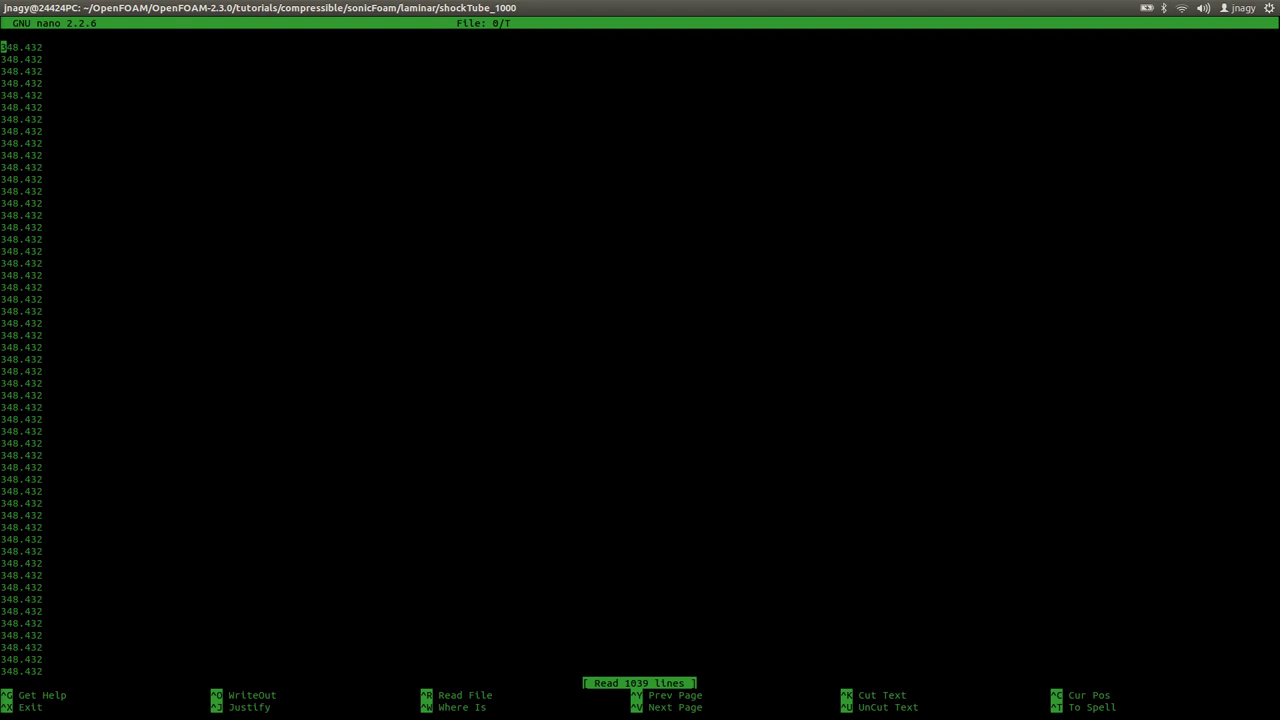
pyautogui.hotkey('ctrl', 'v')
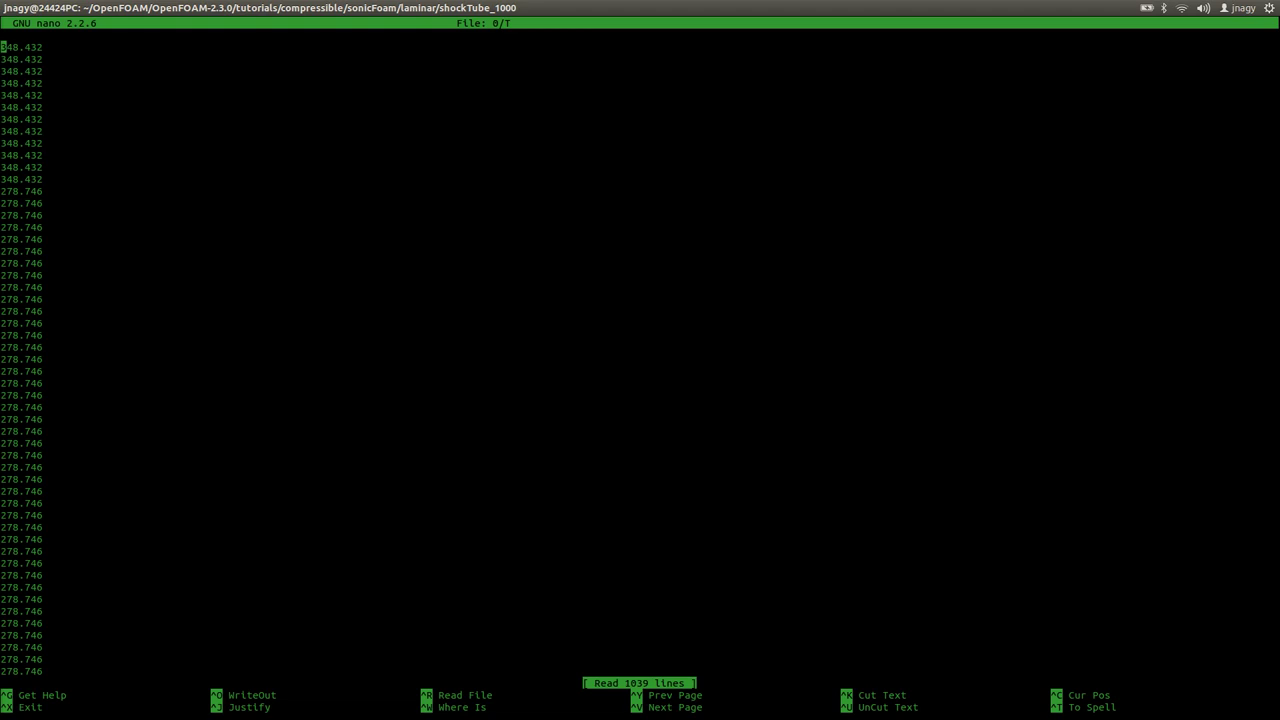
pyautogui.hotkey('ctrl', 'v')
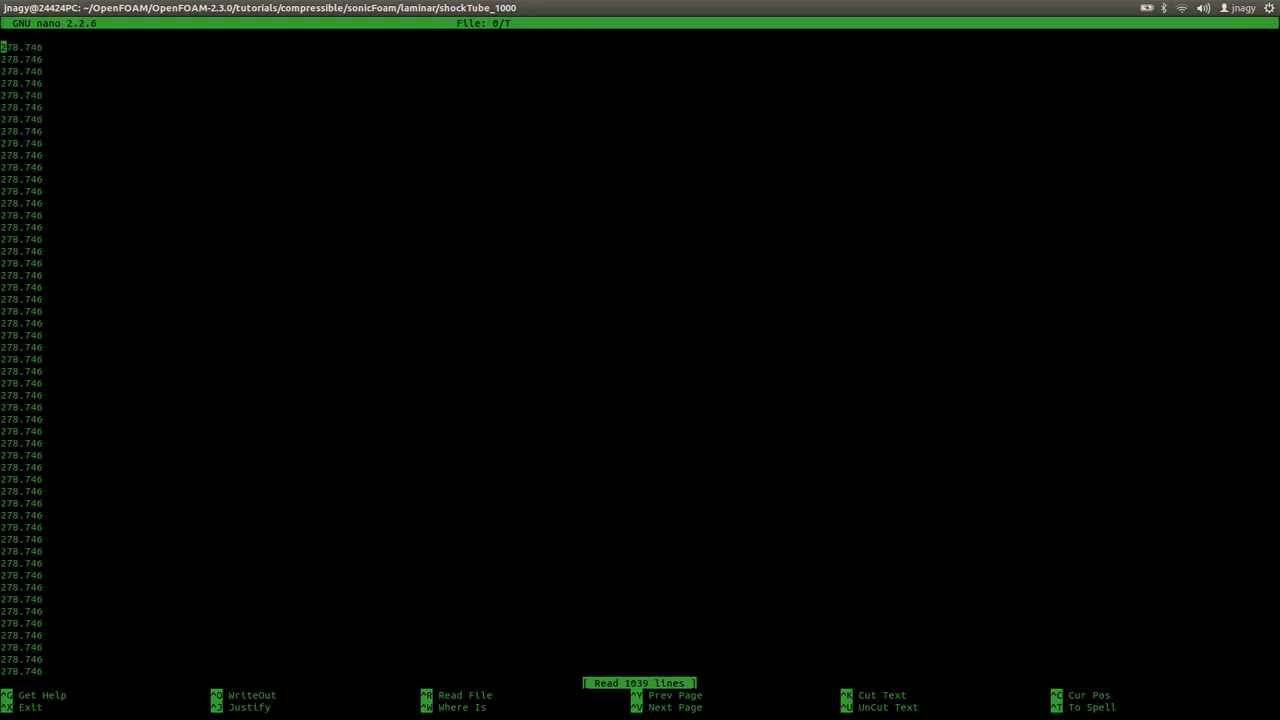
pyautogui.hotkey('ctrl', 'v')
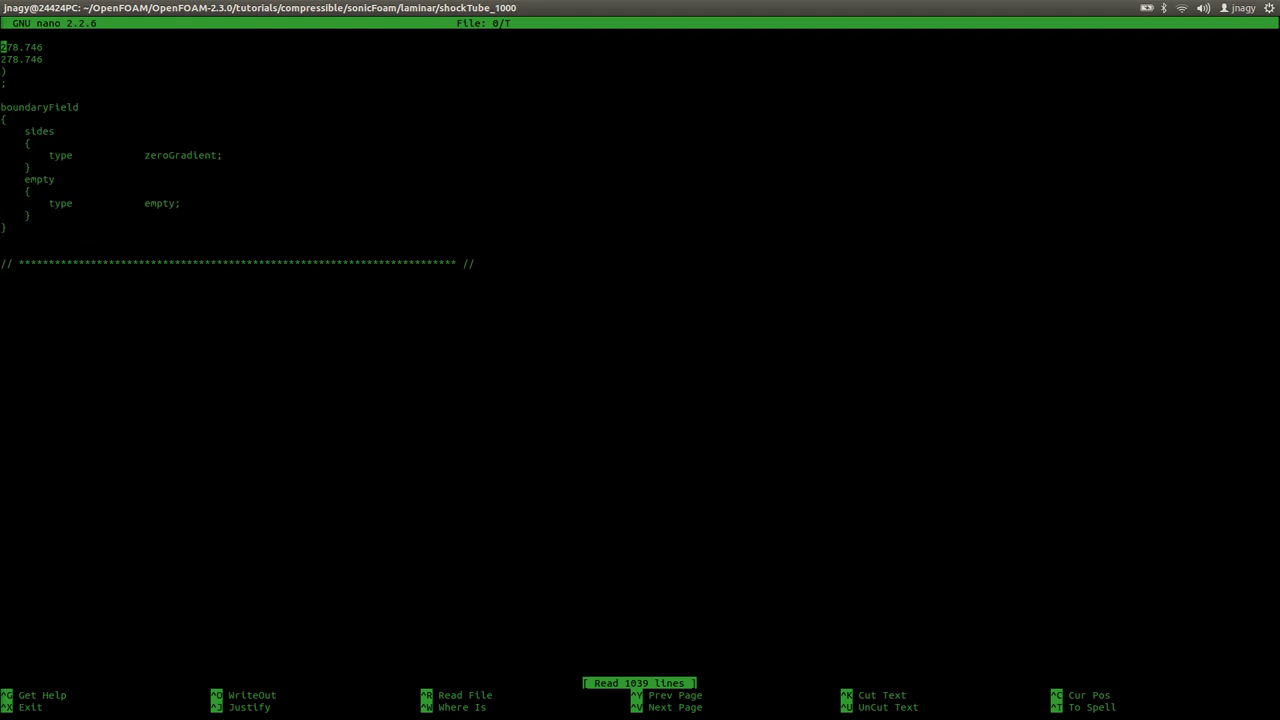
pyautogui.hotkey('ctrl', 'x')
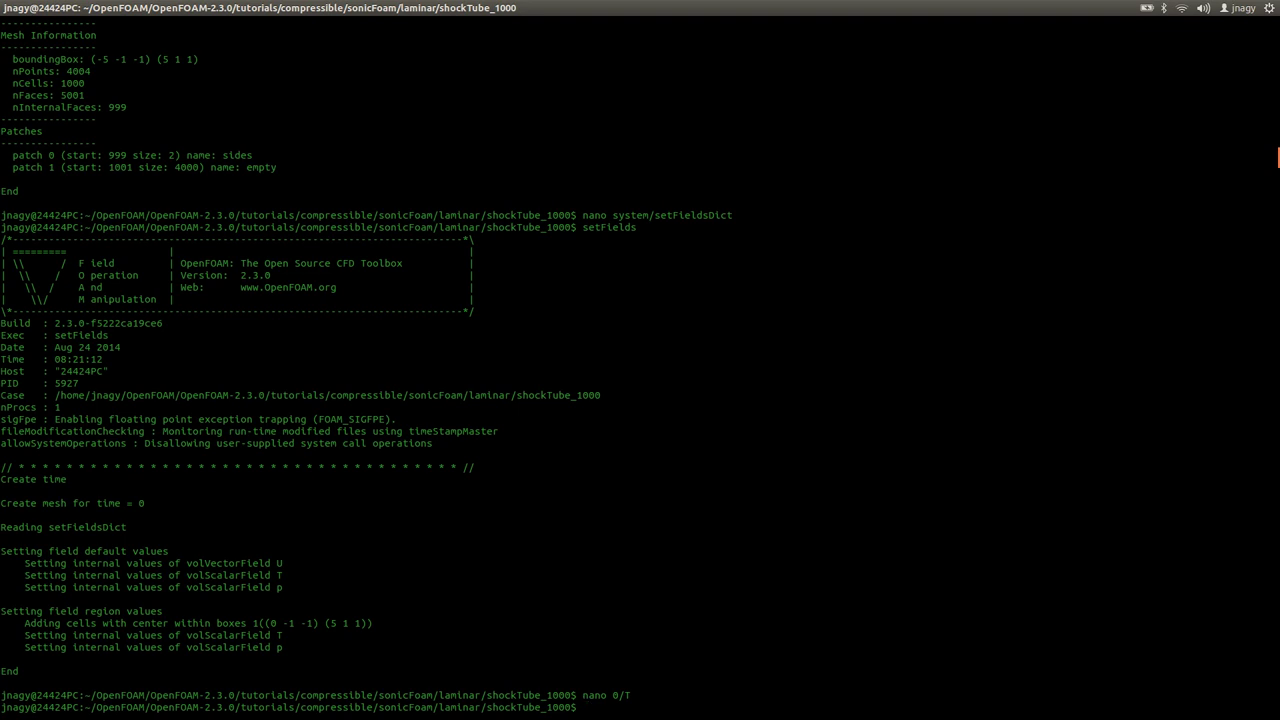
# - Run sonicFoam on the 1000-cell case to time 0.007, then switch to ParaView
pyautogui.write('sonicFoam')
pyautogui.press('Return')
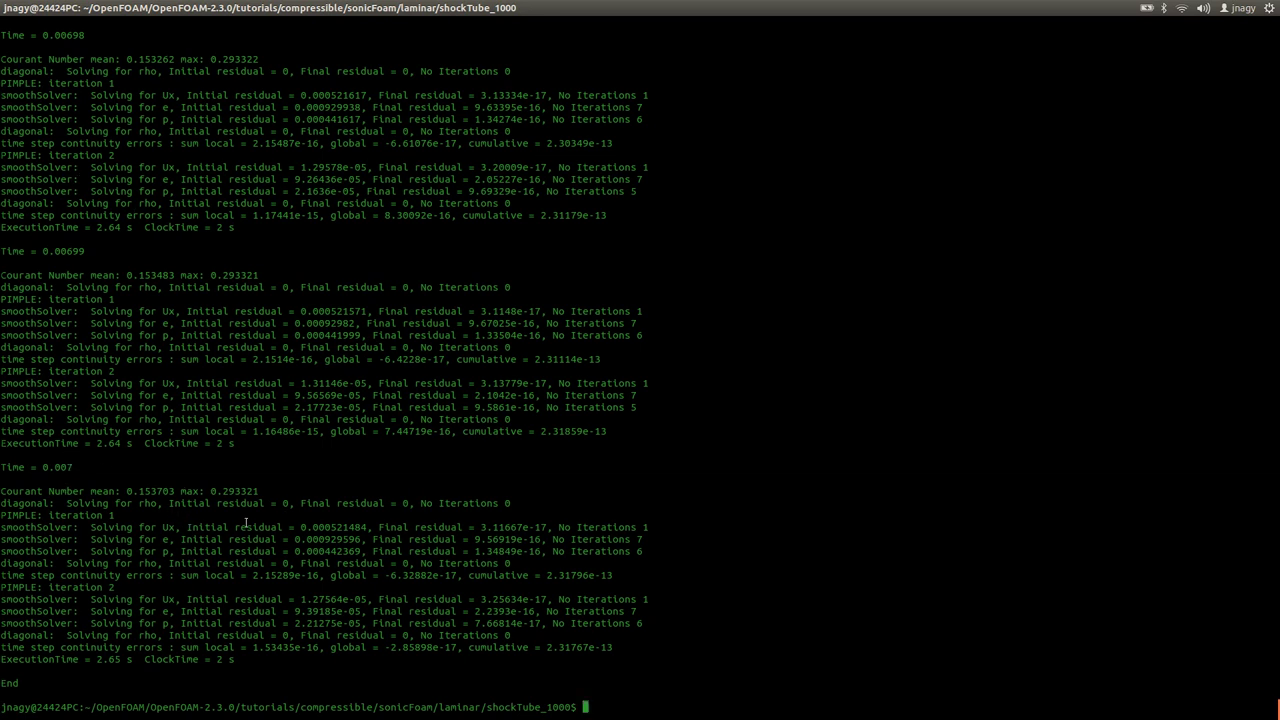
pyautogui.hotkey('alt', 'Tab')
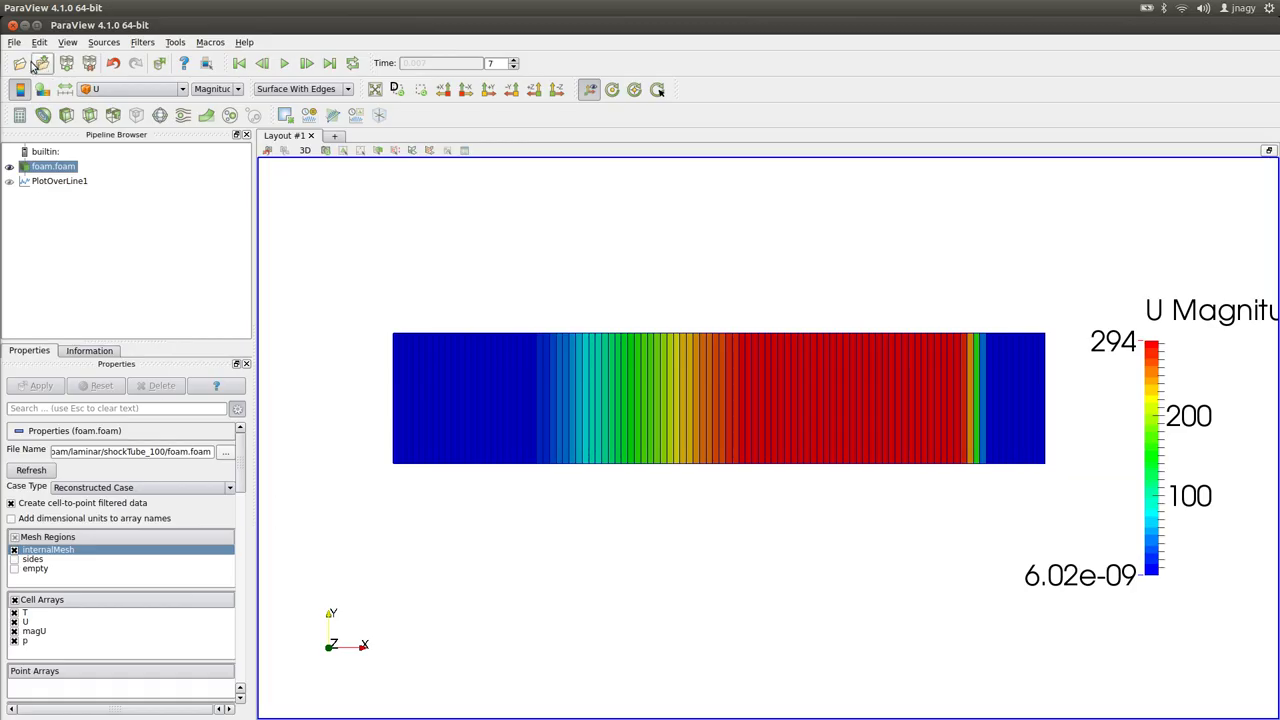
# - Open shockTube_1000/foam.foam in ParaView and apply it
pyautogui.click(19, 64)
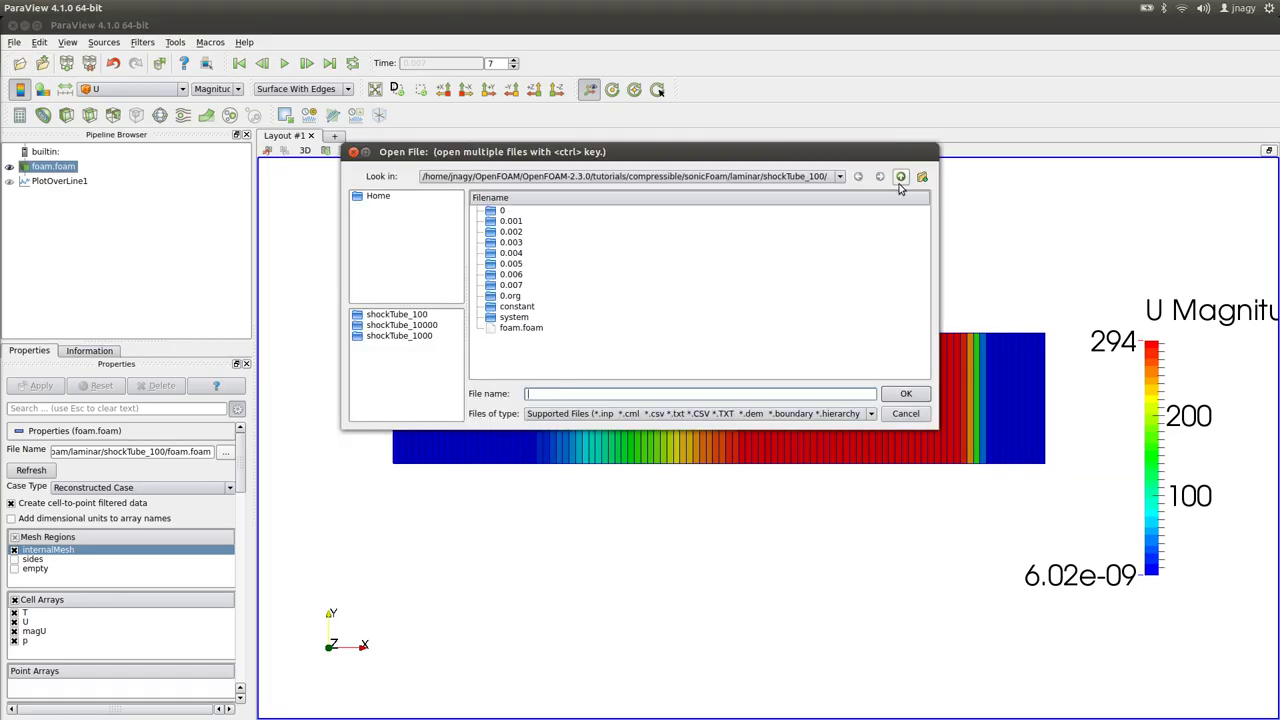
pyautogui.doubleClick(551, 244)
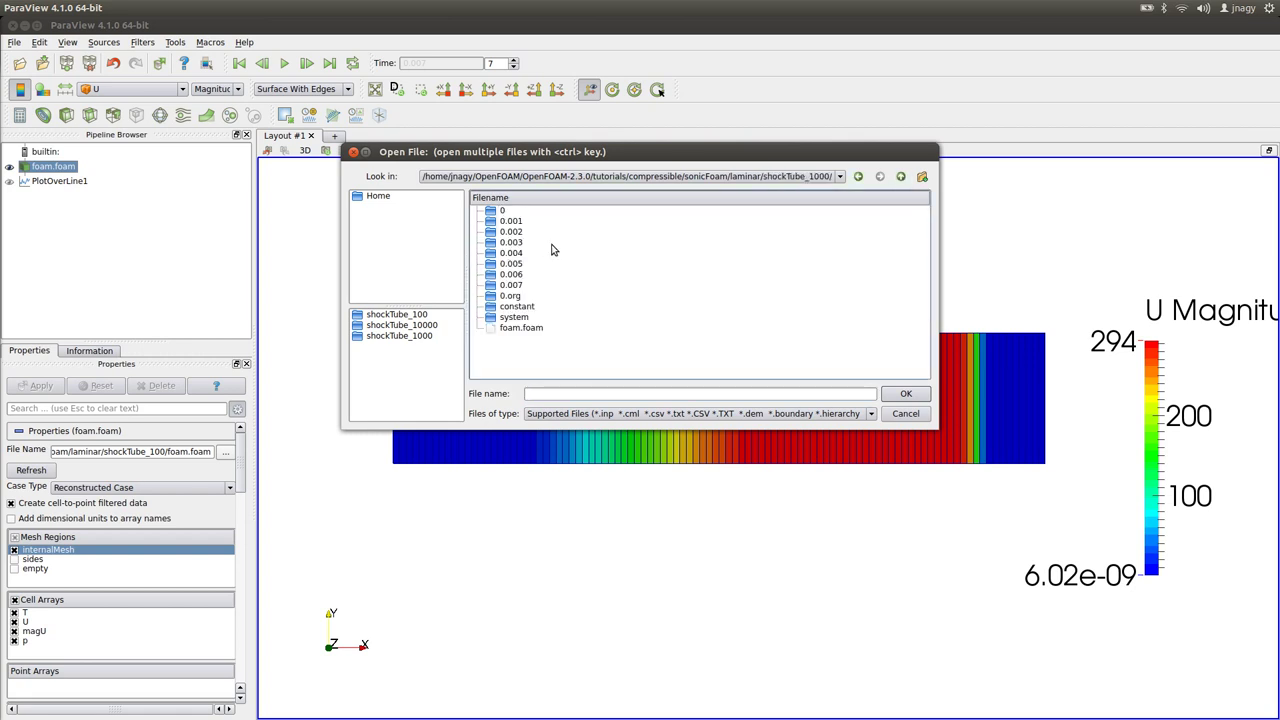
pyautogui.doubleClick(521, 330)
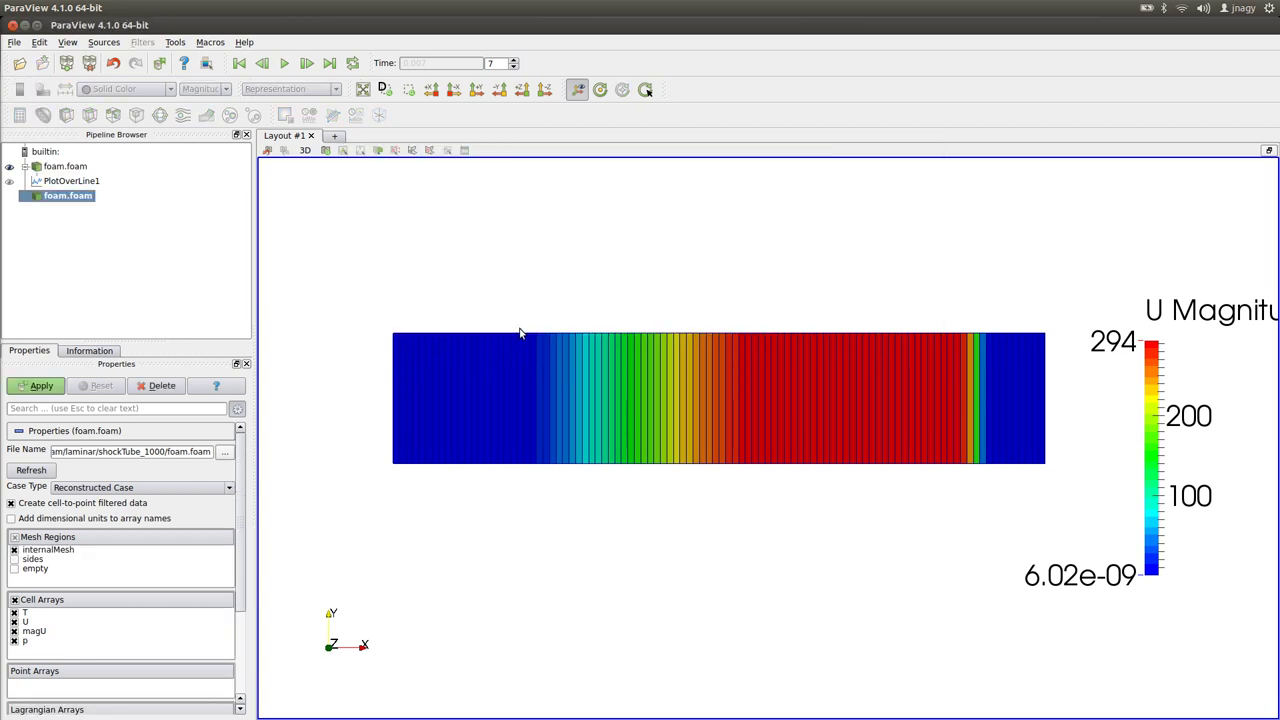
pyautogui.click(41, 386)
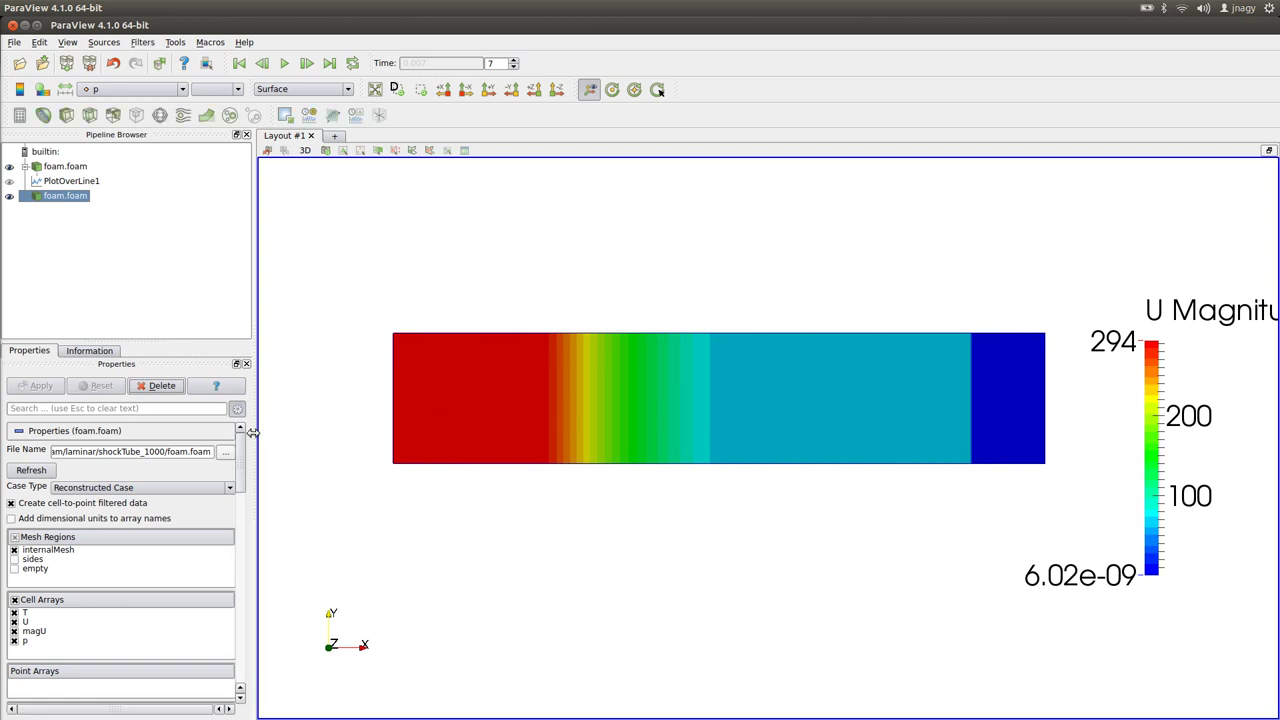
# - Translate the 1000-cell case by -2.1 in Y and display it as Surface With Edges
pyautogui.moveTo(245, 448); pyautogui.dragTo(243, 612)
pyautogui.doubleClick(150, 509)
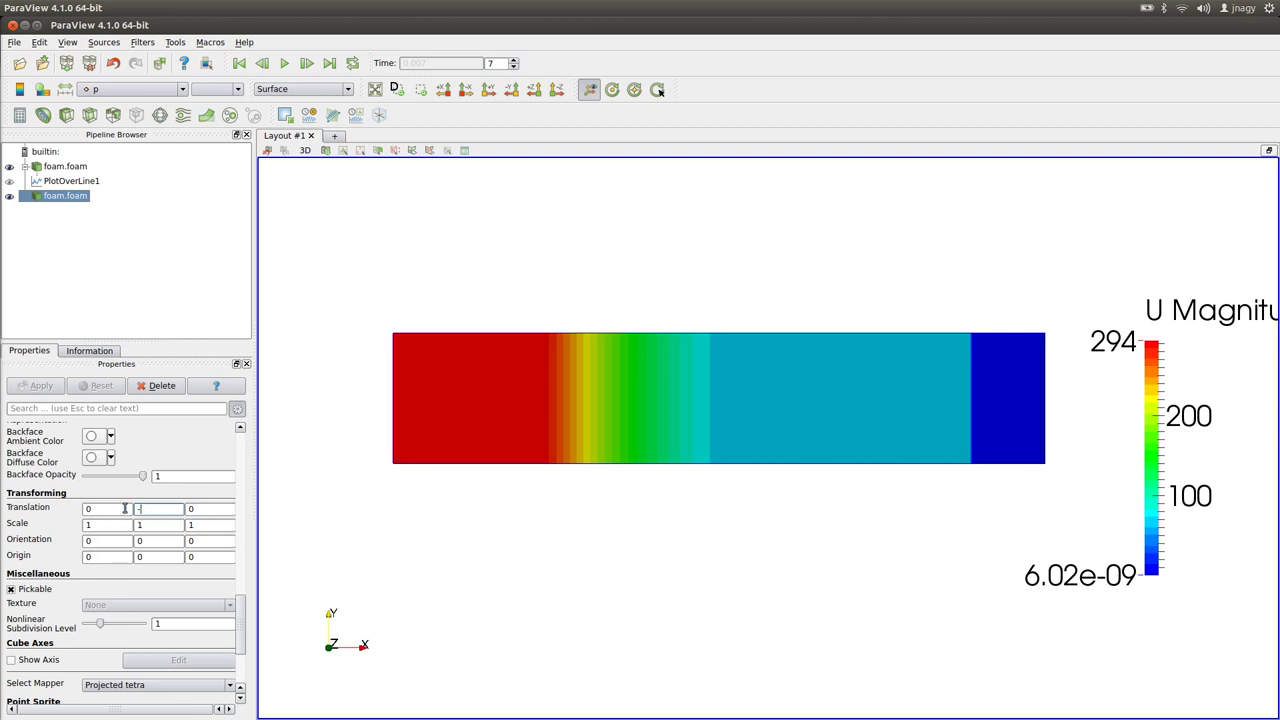
pyautogui.click(150, 524)
pyautogui.click(303, 89)
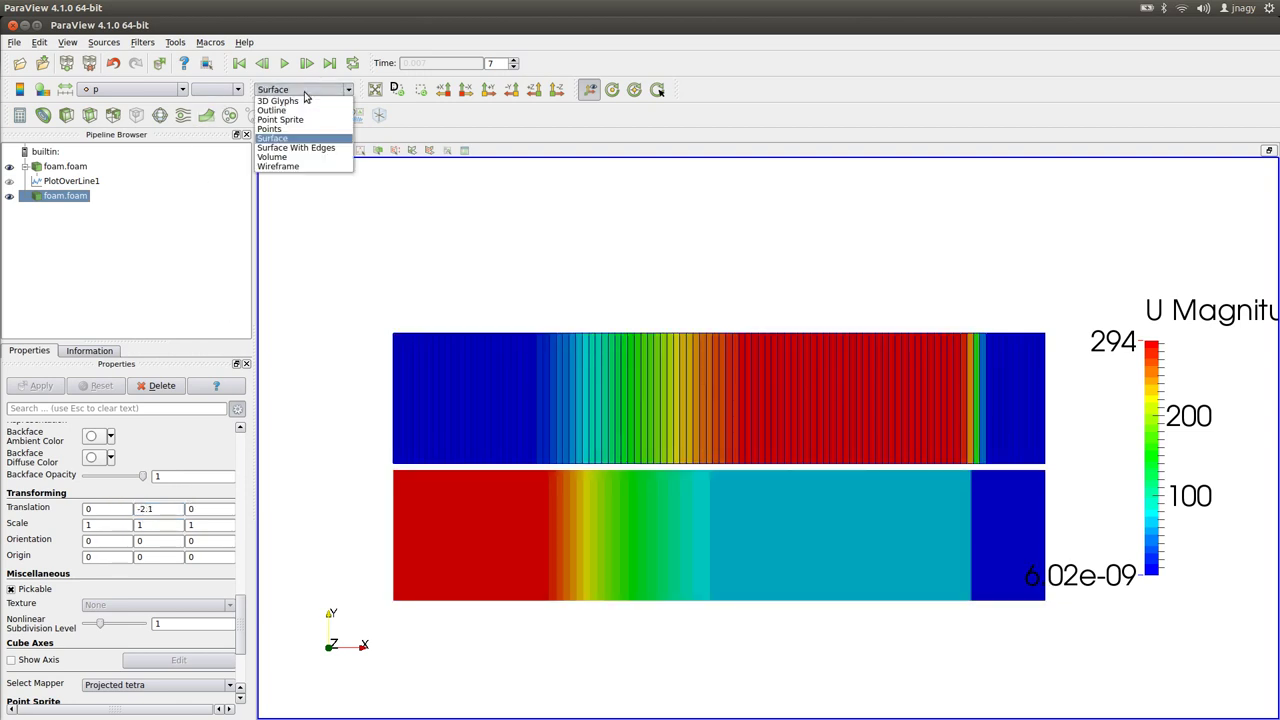
pyautogui.click(305, 148)
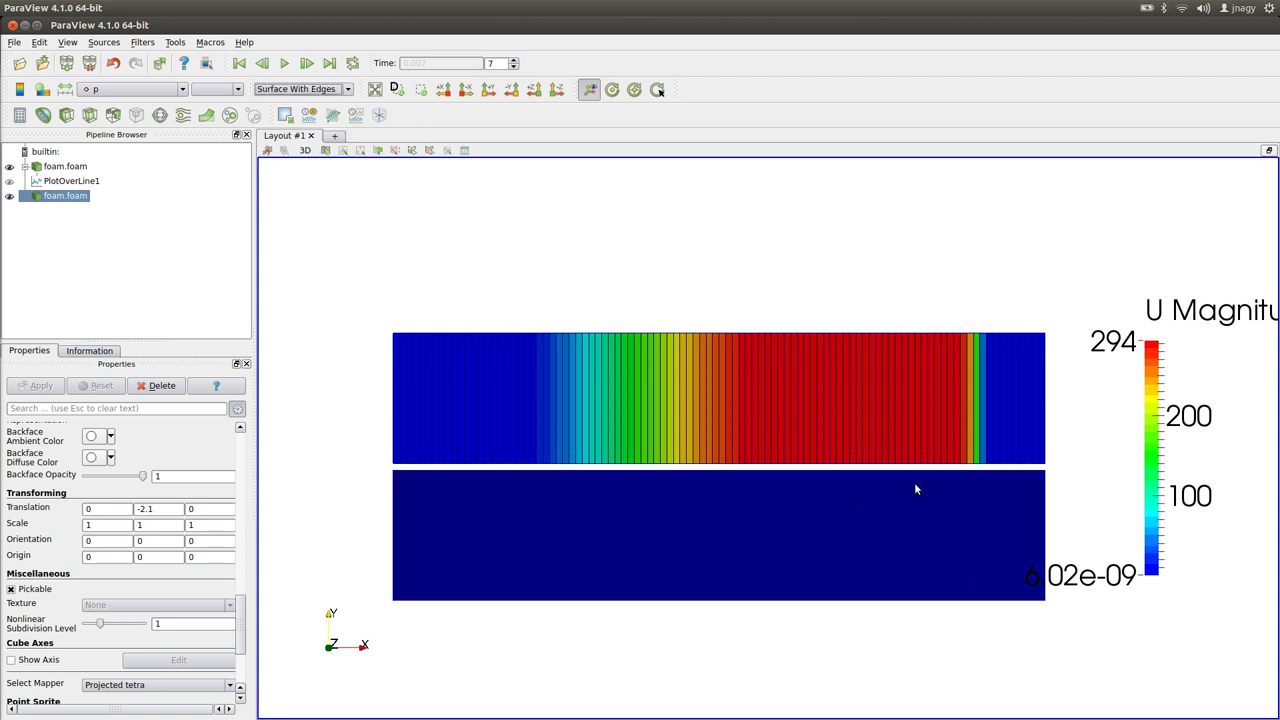
# - Zoom in on the shock front and colour the 1000-cell case by U Magnitude, rescaled to its range
pyautogui.moveTo(1017, 457); pyautogui.dragTo(743, 374)
pyautogui.scroll(2, 755, 405)
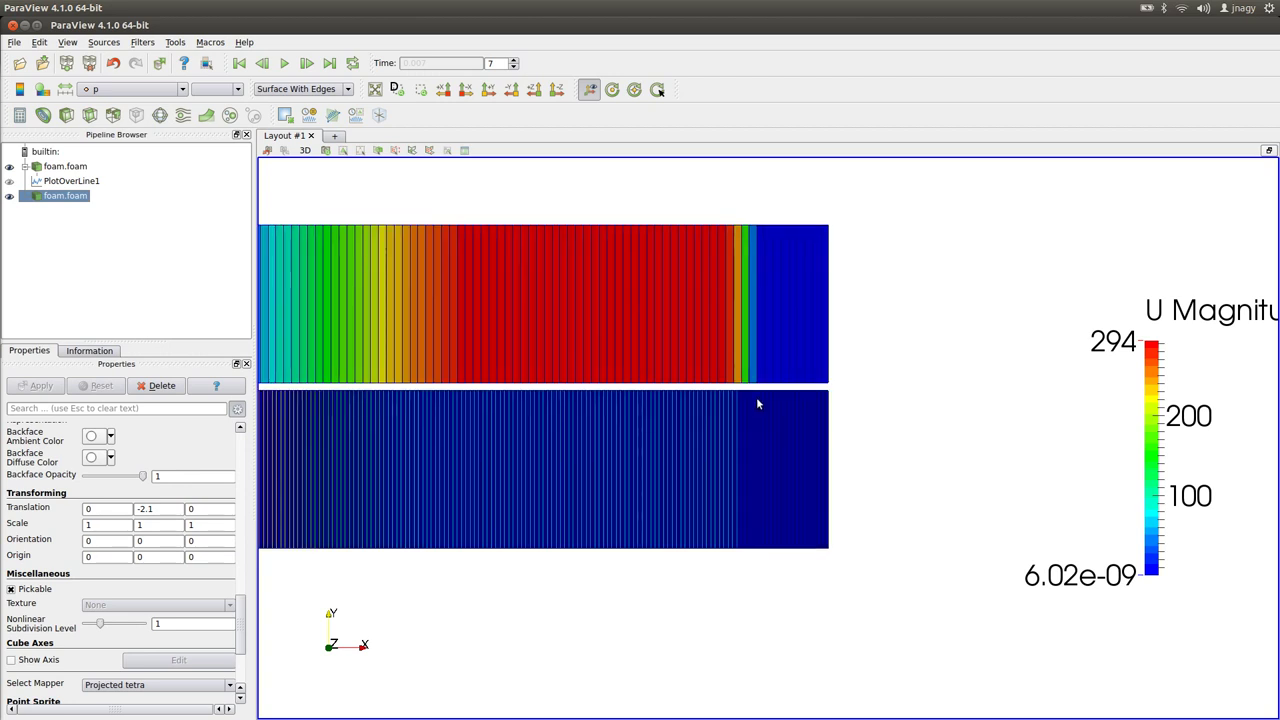
pyautogui.scroll(1, 766, 374)
pyautogui.scroll(1, 774, 330)
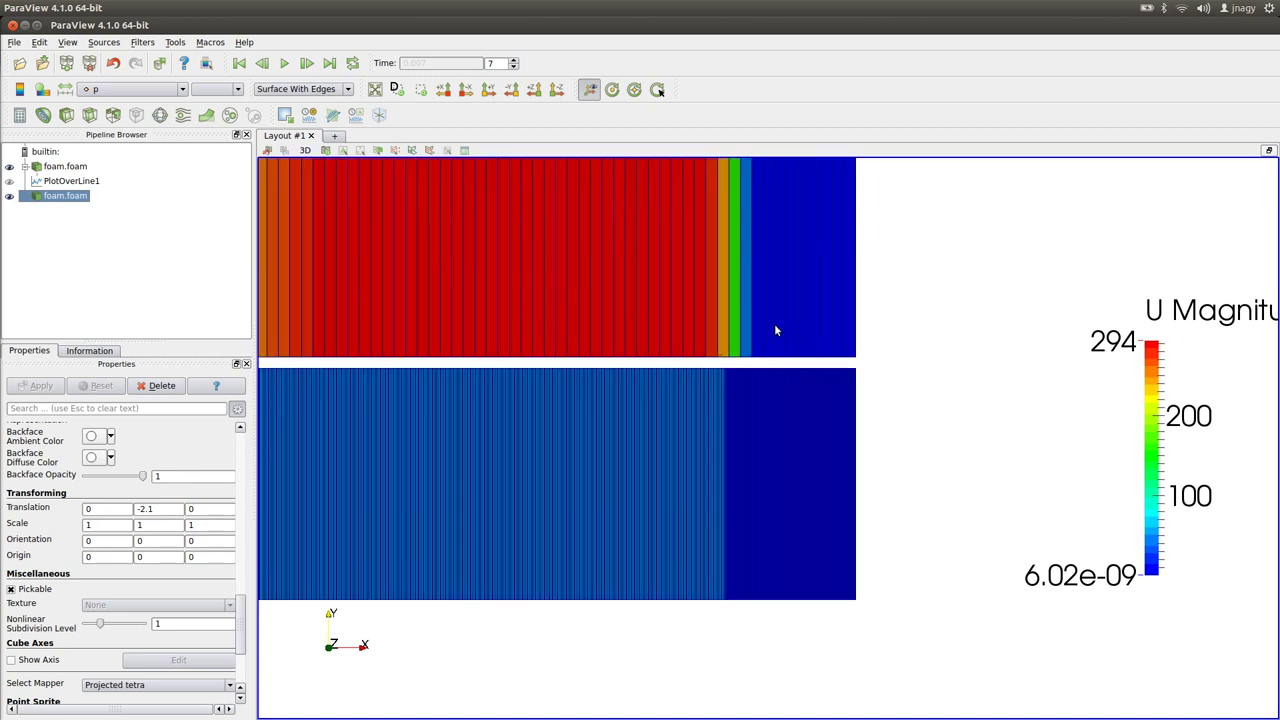
pyautogui.scroll(1, 754, 322)
pyautogui.scroll(1, 746, 318)
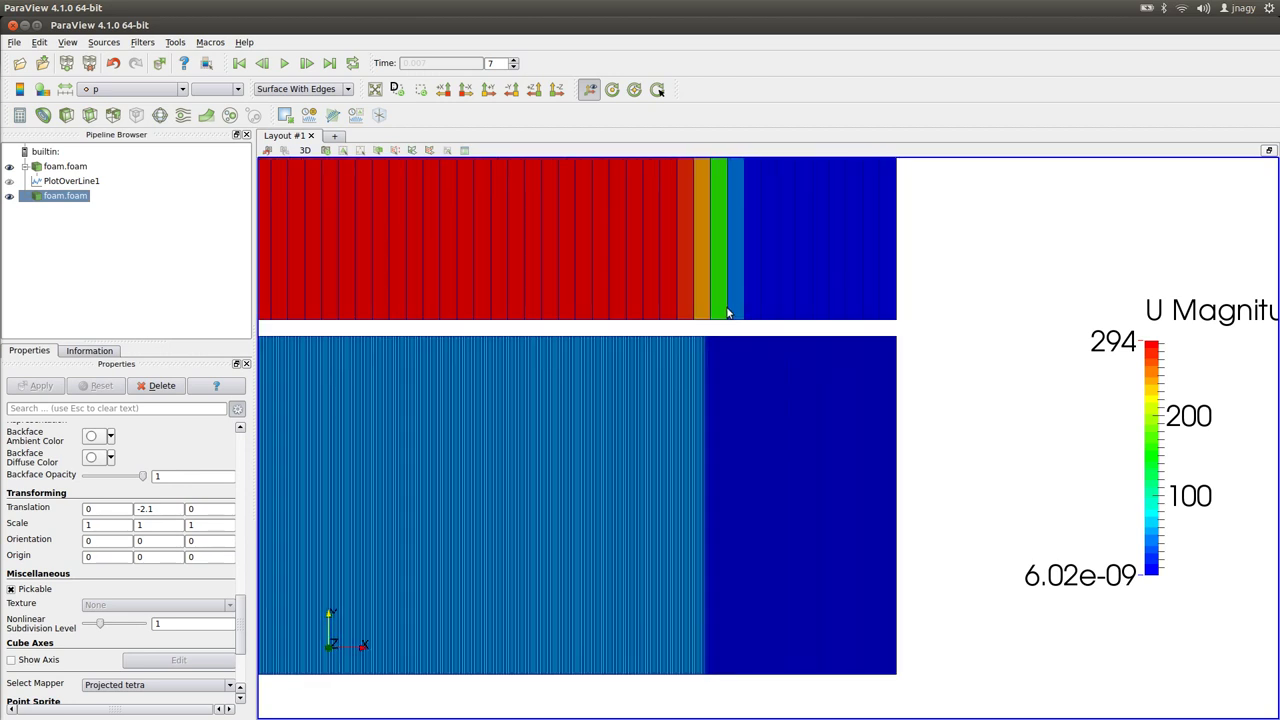
pyautogui.scroll(1, 718, 303)
pyautogui.scroll(1, 714, 297)
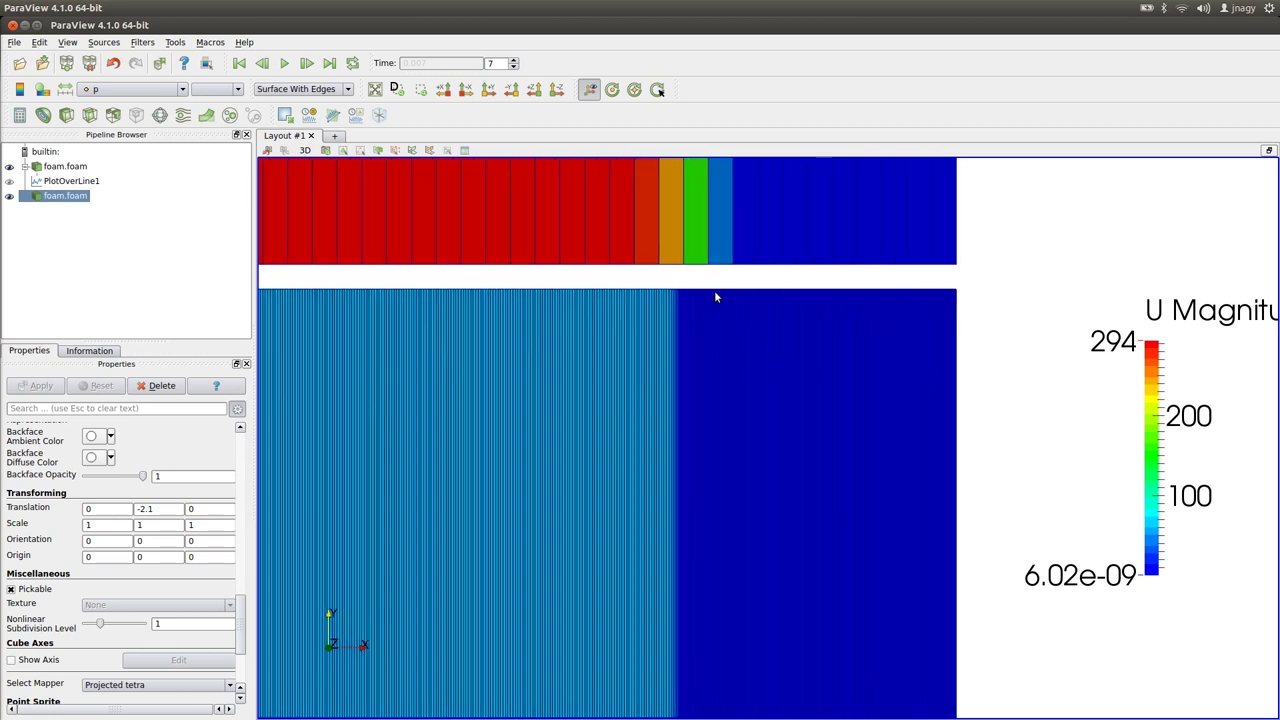
pyautogui.scroll(1, 699, 268)
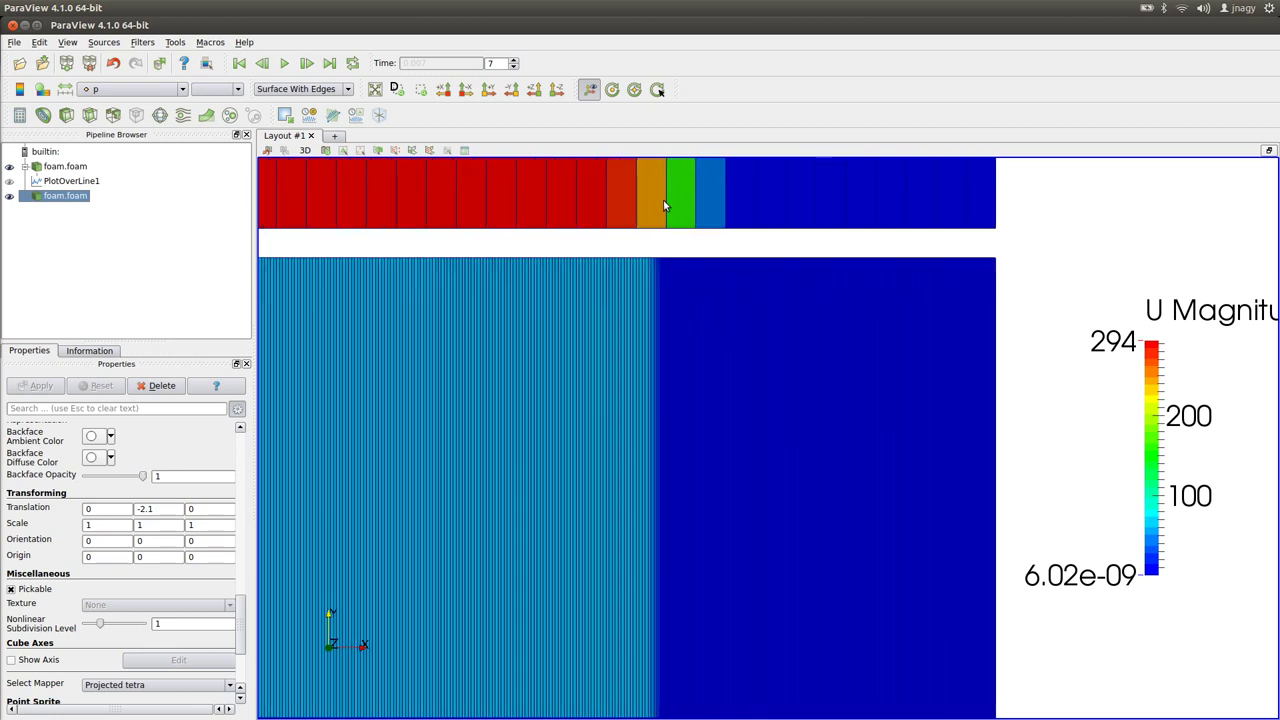
pyautogui.scroll(1, 717, 326)
pyautogui.scroll(1, 709, 349)
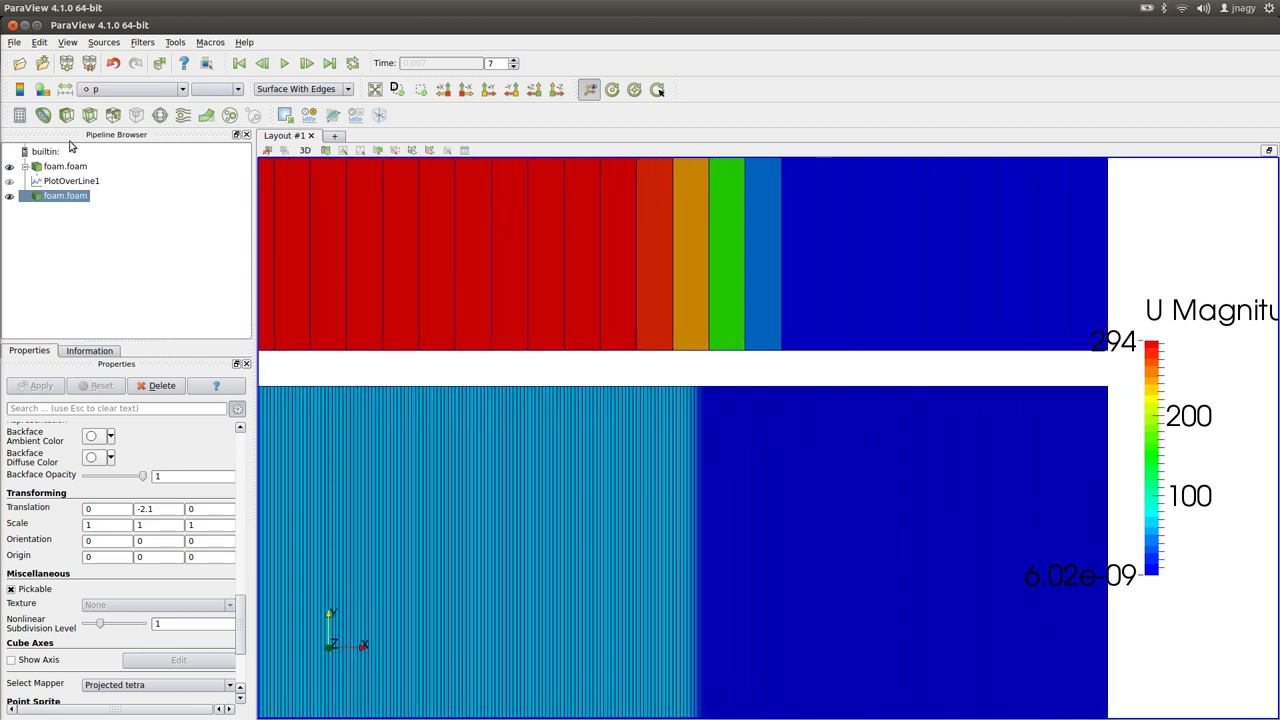
pyautogui.click(110, 90)
pyautogui.click(105, 136)
pyautogui.click(66, 90)
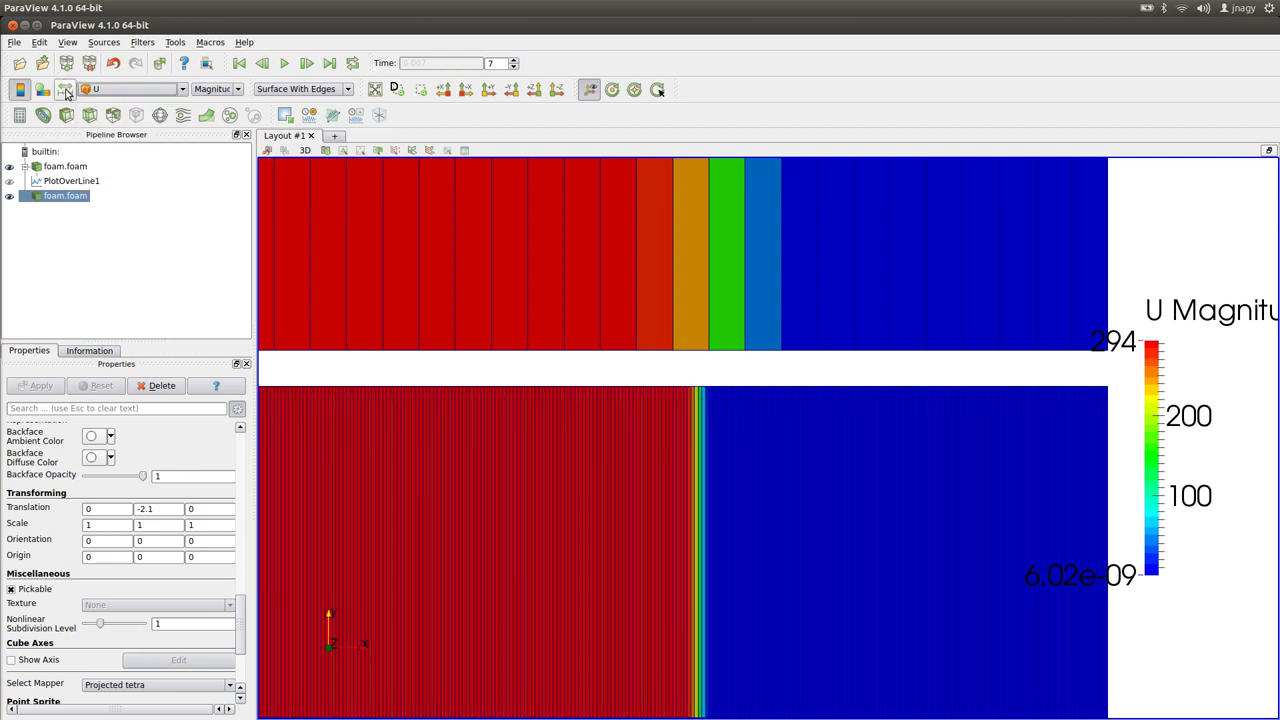
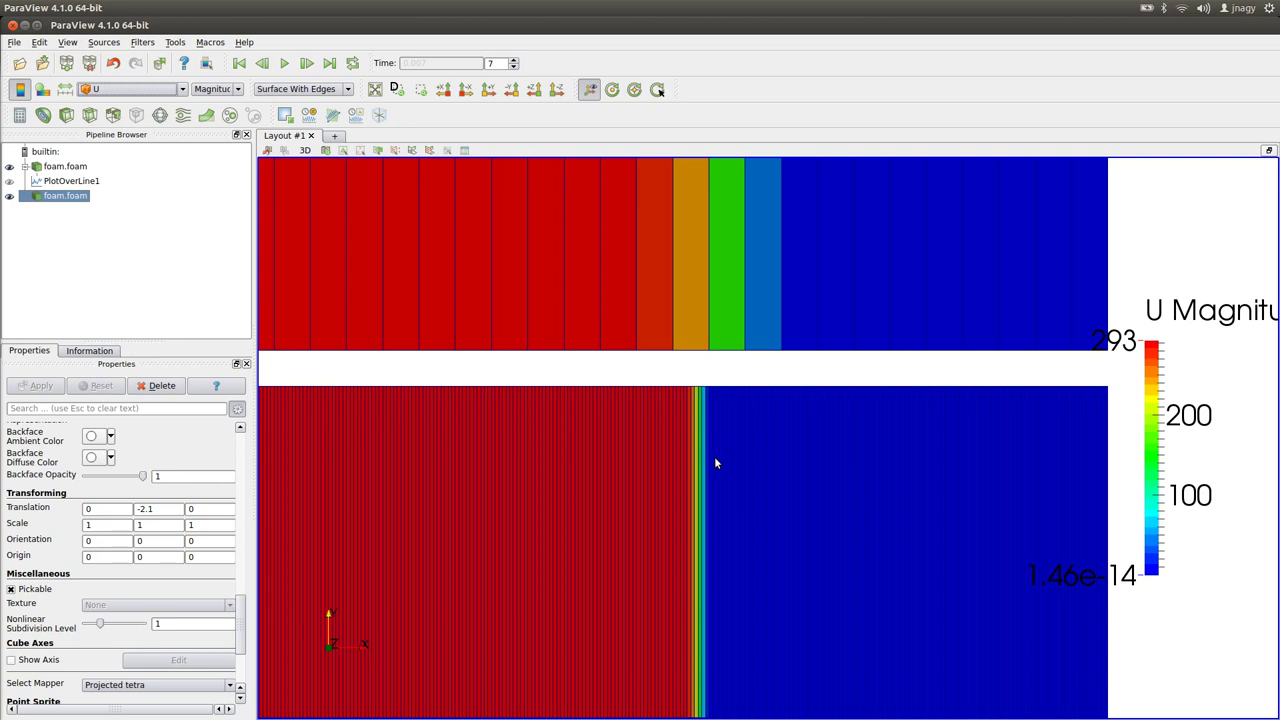
# - Switch from ParaView to the terminal showing the finished shockTube_1000 sonicFoam run
pyautogui.hotkey('alt', 'Tab')
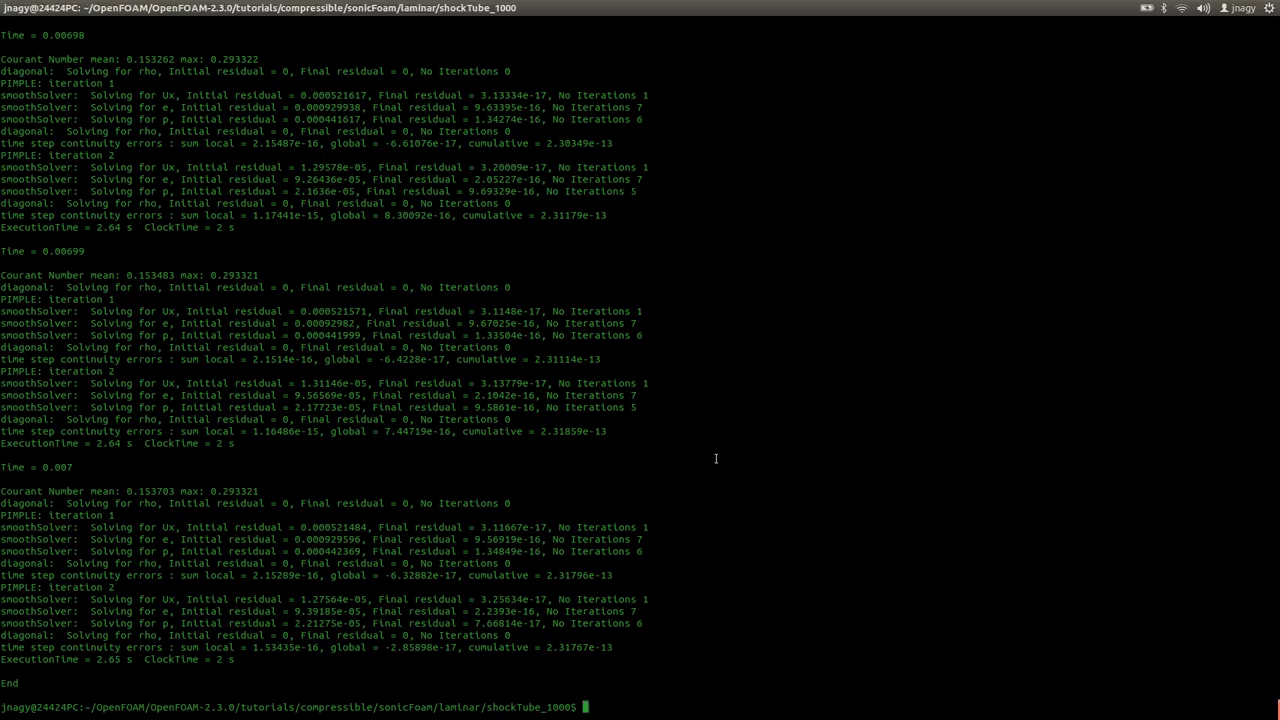
# - Move into the shockTube_10000 case folder and list its files
pyautogui.write('cd ..')
pyautogui.press('Return')
pyautogui.write('cd sh')
pyautogui.press('Tab')
pyautogui.write('10000')
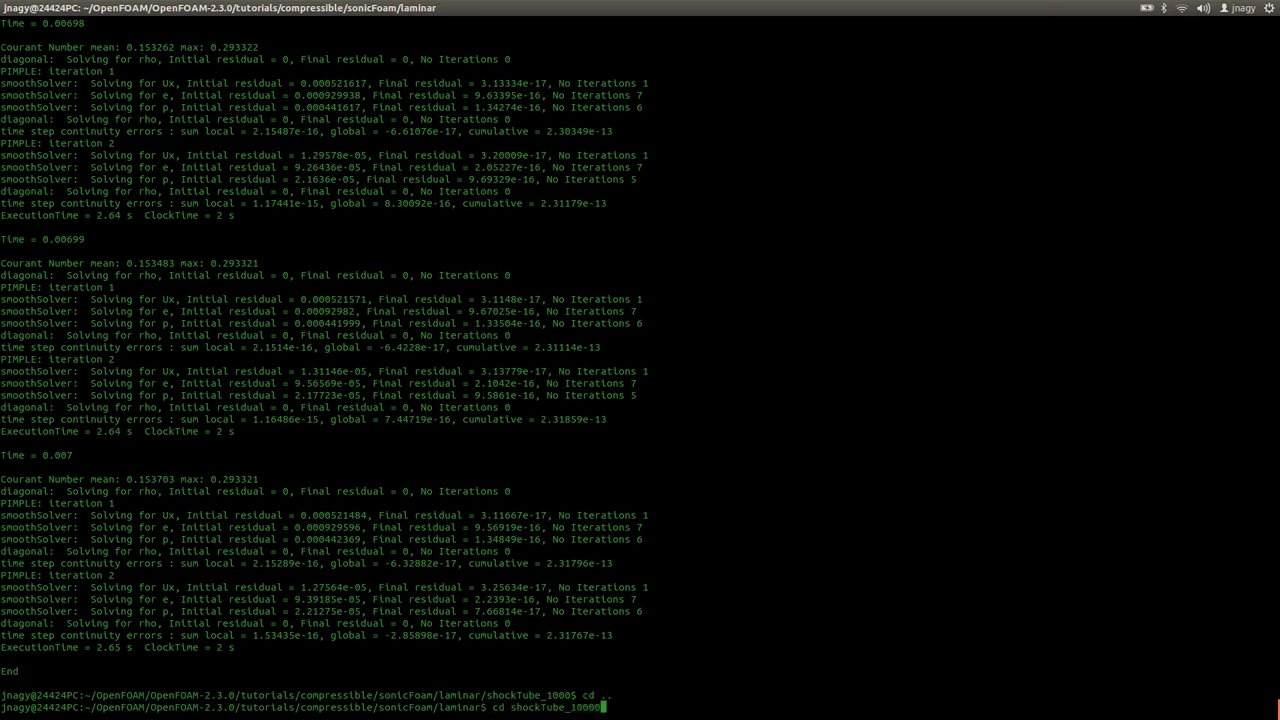
pyautogui.press('Return')
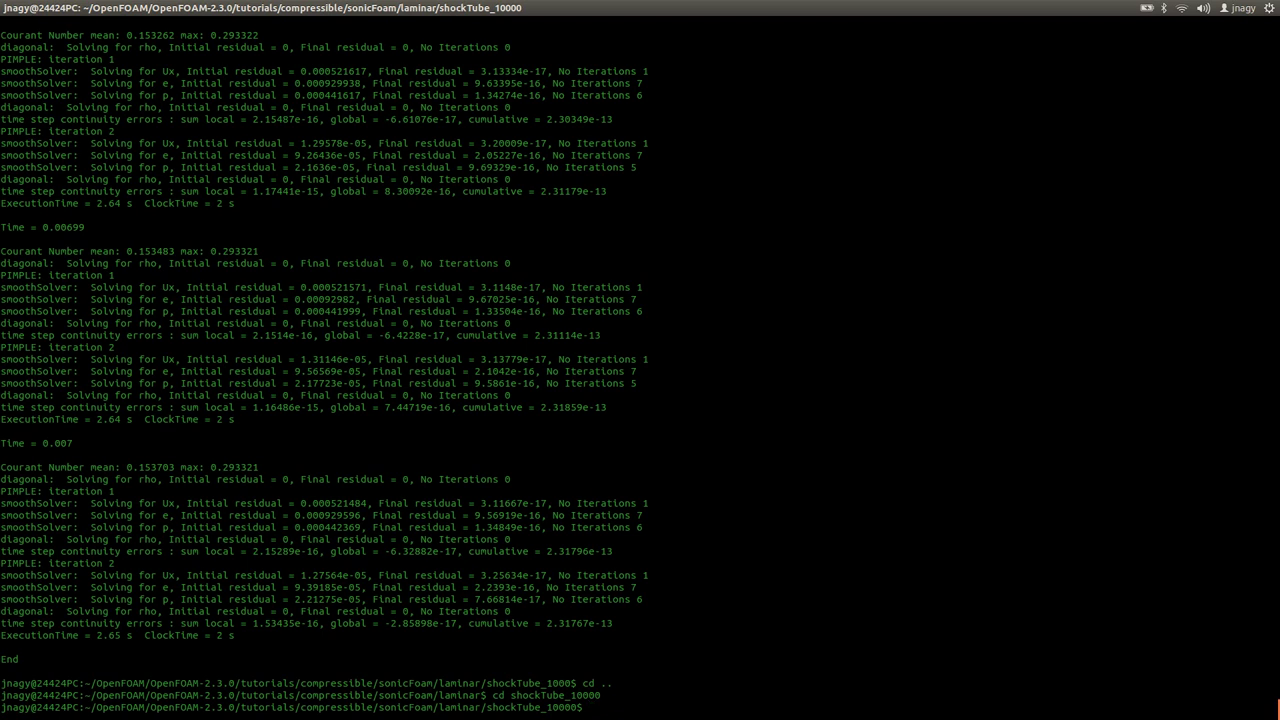
pyautogui.write('ls')
pyautogui.press('Return')
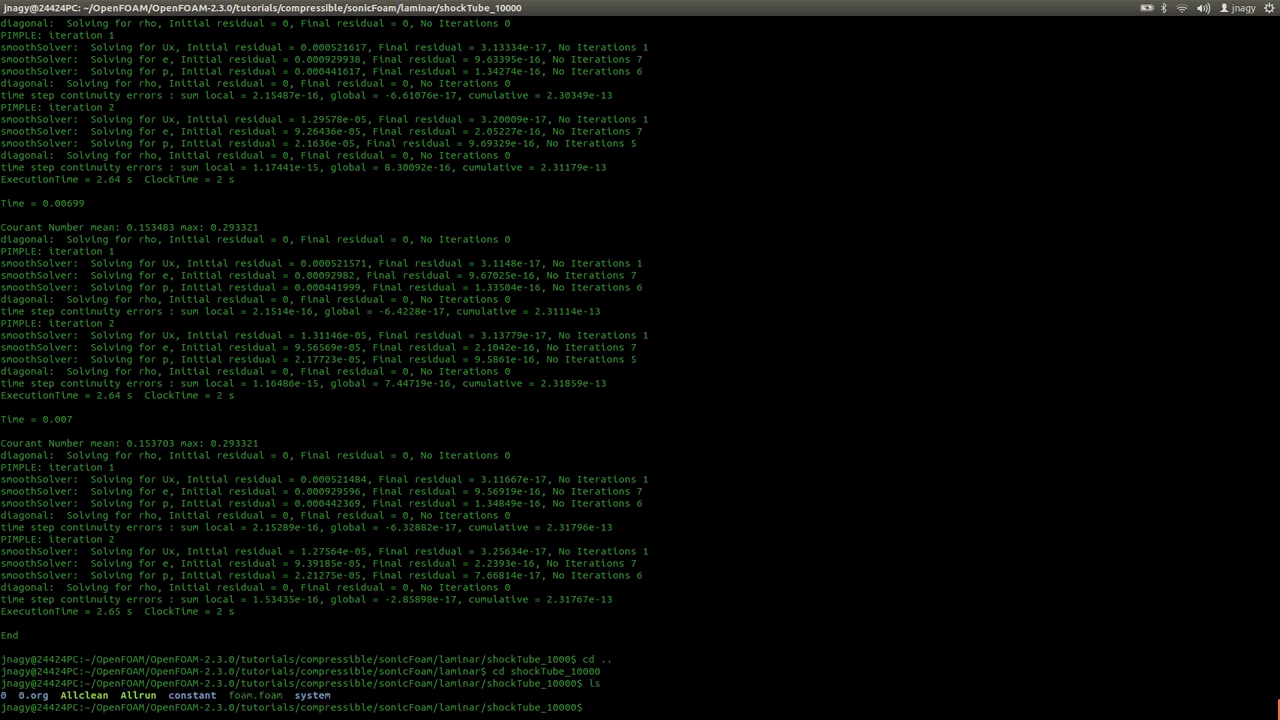
# - Change the blockMeshDict block cells from (100 1 1) to (10000 1 1) and save
pyautogui.write('nano constant/polyMesh/')
pyautogui.press('Tab')
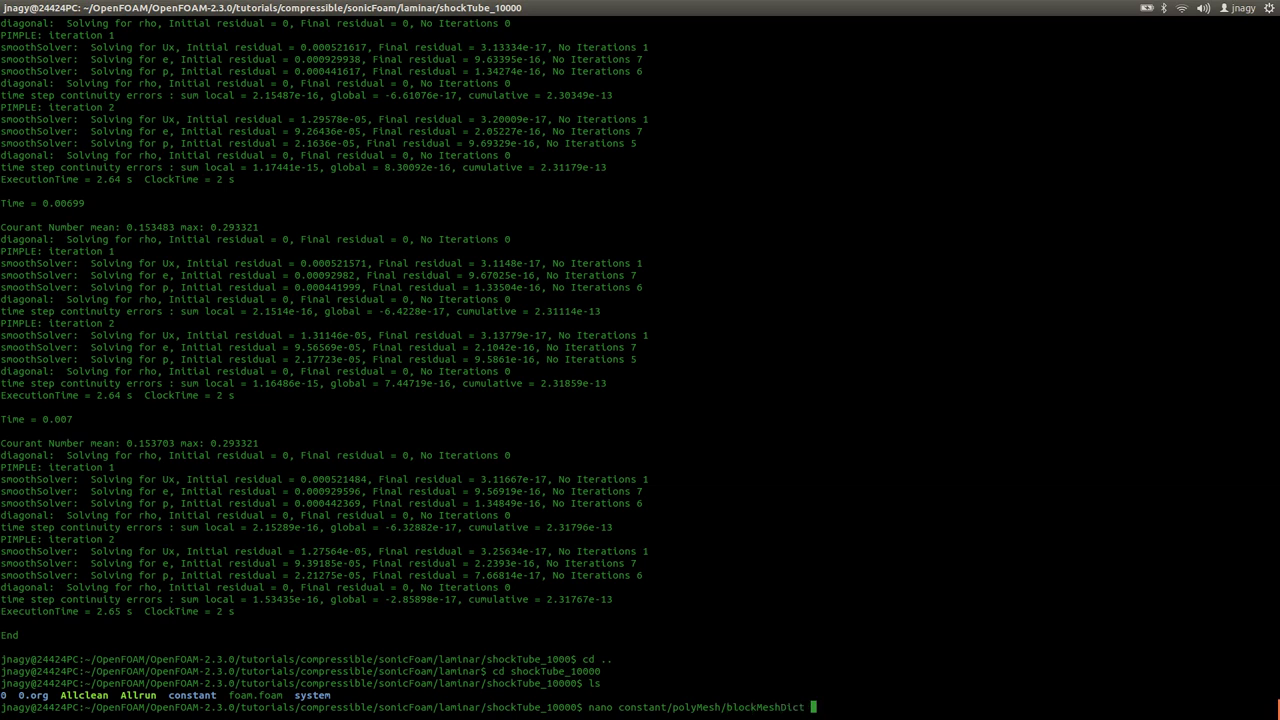
pyautogui.press('Return')
pyautogui.press('Down')
pyautogui.press('Down')
pyautogui.press('Down')
pyautogui.press('Down')
pyautogui.press('Down')
pyautogui.press('Down')
pyautogui.press('Down')
pyautogui.press('Down')
pyautogui.press('Down')
pyautogui.press('Down')
pyautogui.press('Down')
pyautogui.press('Down')
pyautogui.press('Down')
pyautogui.press('Down')
pyautogui.press('Down')
pyautogui.press('Down')
pyautogui.press('Down')
pyautogui.press('Down')
pyautogui.press('Down')
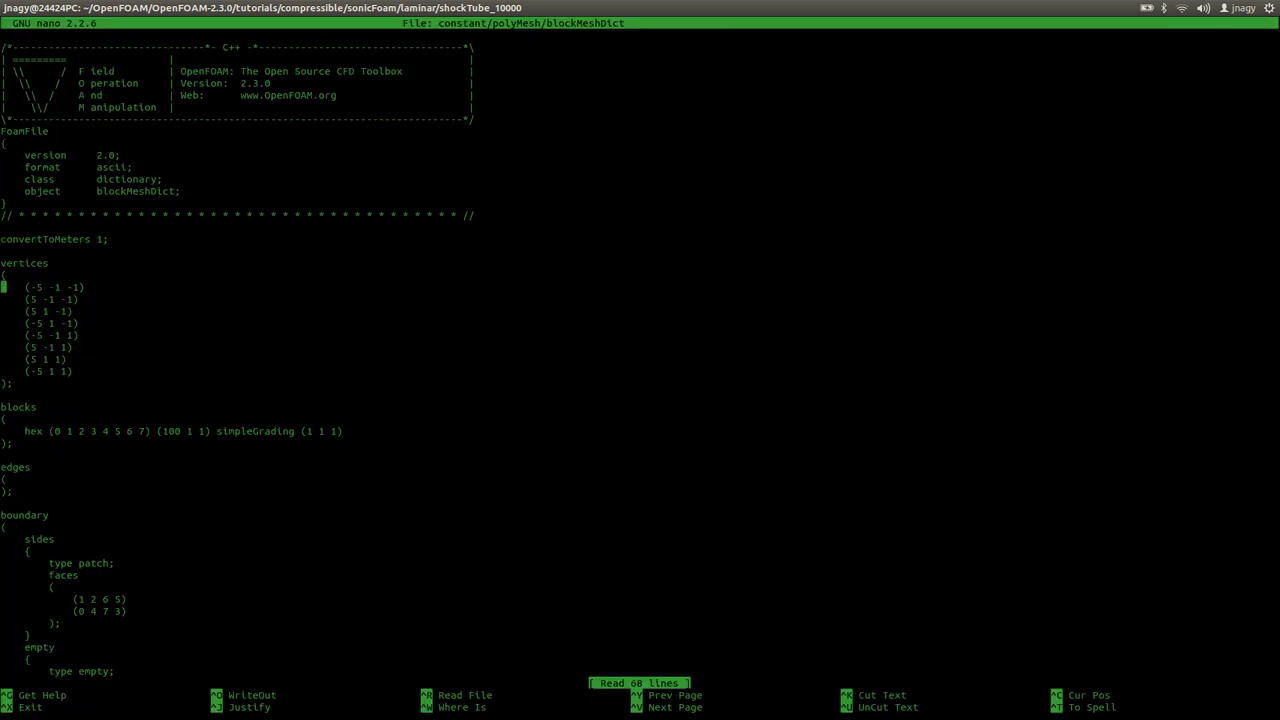
pyautogui.press('Down')
pyautogui.press('Down')
pyautogui.press('Down')
pyautogui.press('Down')
pyautogui.press('Down')
pyautogui.press('Down')
pyautogui.press('Down')
pyautogui.press('Down')
pyautogui.press('Down')
pyautogui.press('Down')
pyautogui.press('Down')
pyautogui.press('Down')
pyautogui.press('Down')
pyautogui.press('Down')
pyautogui.press('Down')
pyautogui.press('Down')
pyautogui.press('Up')
pyautogui.press('Up')
pyautogui.press('Left')
pyautogui.press('Left')
pyautogui.press('Left')
pyautogui.press('Left')
pyautogui.press('Left')
pyautogui.press('Left')
pyautogui.press('Left')
pyautogui.press('Left')
pyautogui.press('Left')
pyautogui.press('Left')
pyautogui.press('Left')
pyautogui.press('Left')
pyautogui.press('Left')
pyautogui.press('Left')
pyautogui.press('Left')
pyautogui.press('Left')
pyautogui.press('Left')
pyautogui.press('Left')
pyautogui.press('Left')
pyautogui.press('Left')
pyautogui.press('Left')
pyautogui.press('Left')
pyautogui.press('Left')
pyautogui.press('Left')
pyautogui.press('Left')
pyautogui.press('Left')
pyautogui.press('Left')
pyautogui.press('Left')
pyautogui.press('Left')
pyautogui.press('Left')
pyautogui.write('00')
pyautogui.hotkey('ctrl', 'o')
pyautogui.press('Return')
pyautogui.hotkey('ctrl', 'x')
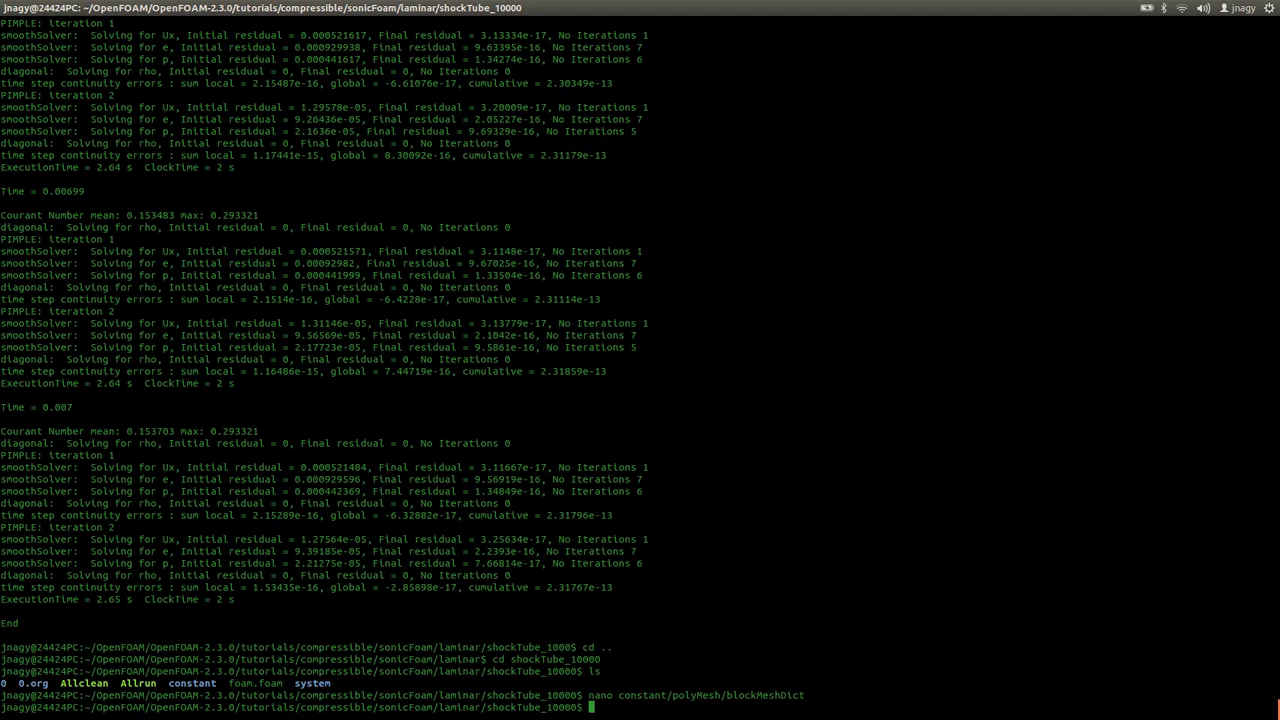
# - Build the 10000-cell mesh with blockMesh and initialise fields with setFields
pyautogui.write('blockMesh')
pyautogui.press('Return')
pyautogui.write('setF')
pyautogui.press('Tab')
pyautogui.press('Return')
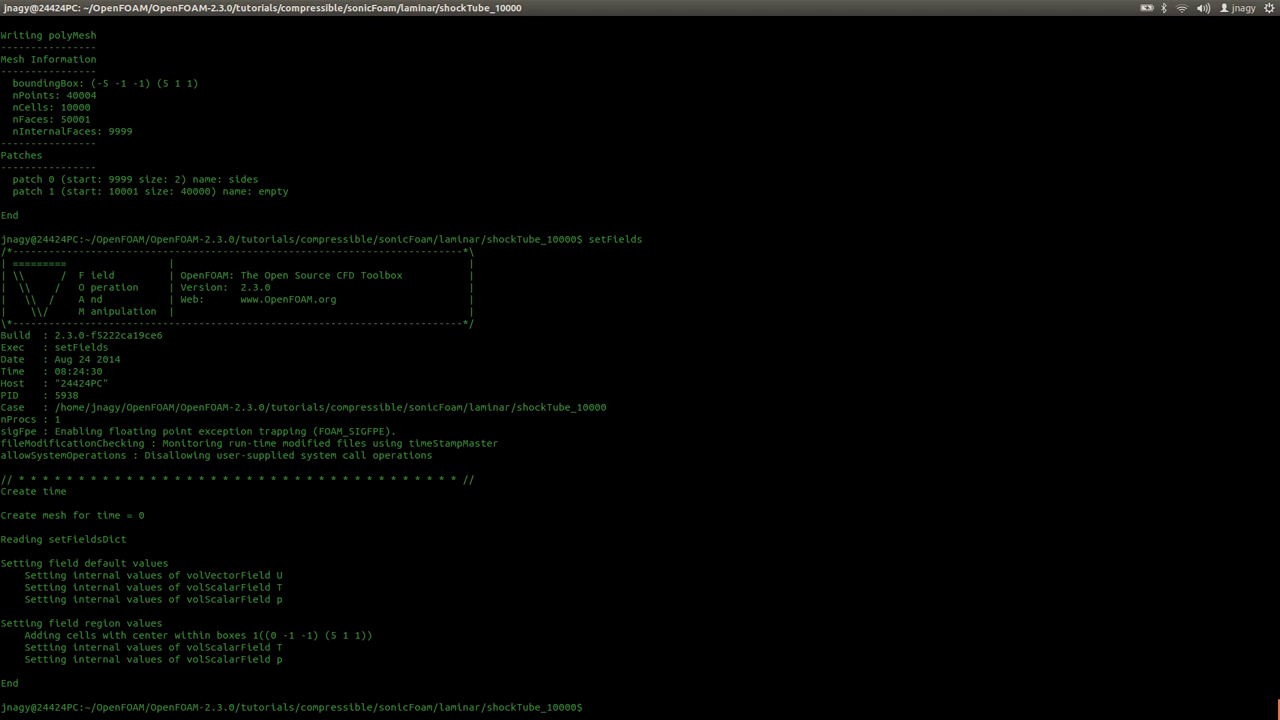
# - Run sonicFoam, which crashes with a floating point exception at Time = 2e-05
pyautogui.write('sonicF')
pyautogui.press('Tab')
pyautogui.press('Return')
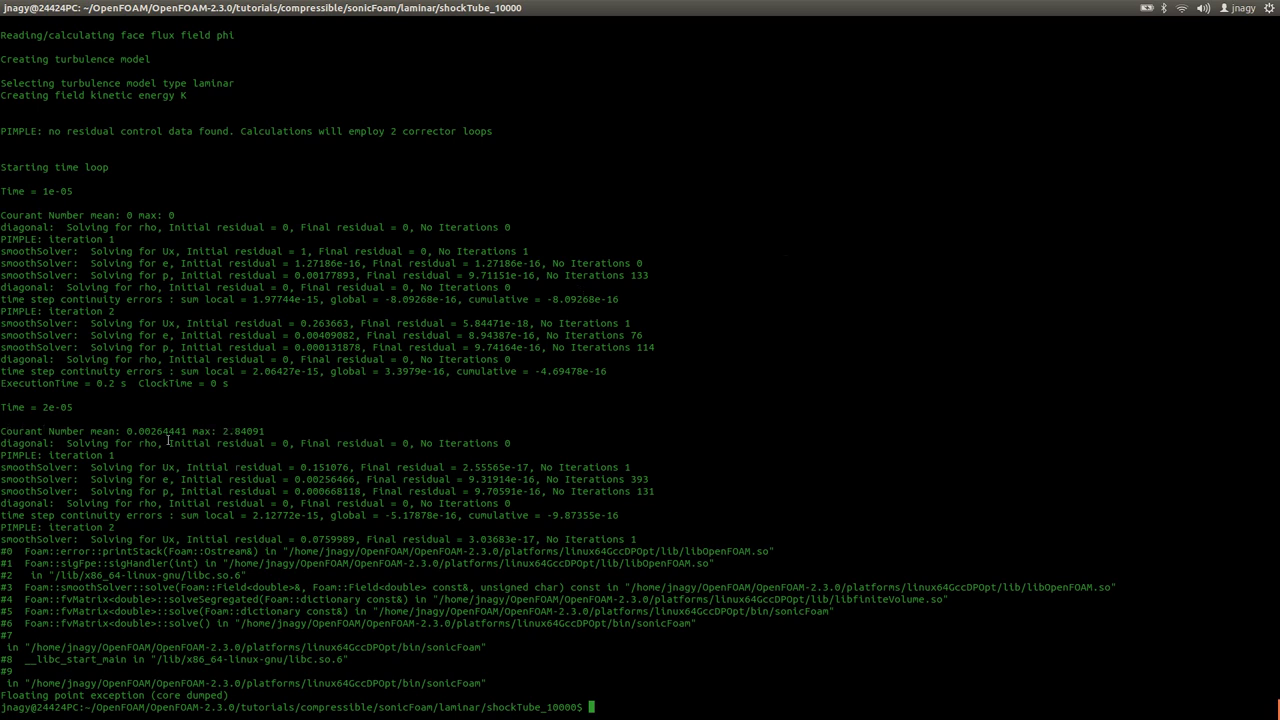
# - Compare the crash's max Courant number 2.84091 with the earlier run's 0.293321
pyautogui.moveTo(192, 430); pyautogui.dragTo(267, 431)
pyautogui.click(267, 431)
pyautogui.scroll(20, 293, 431)
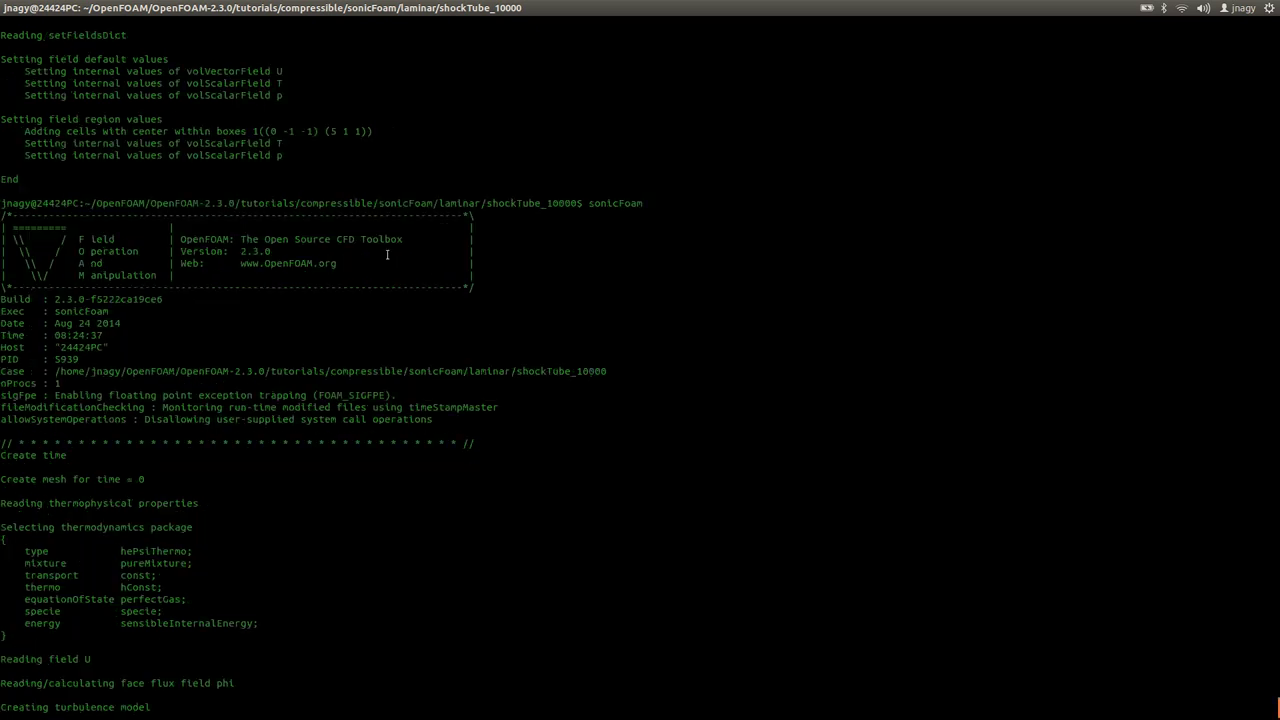
pyautogui.scroll(18, 399, 268)
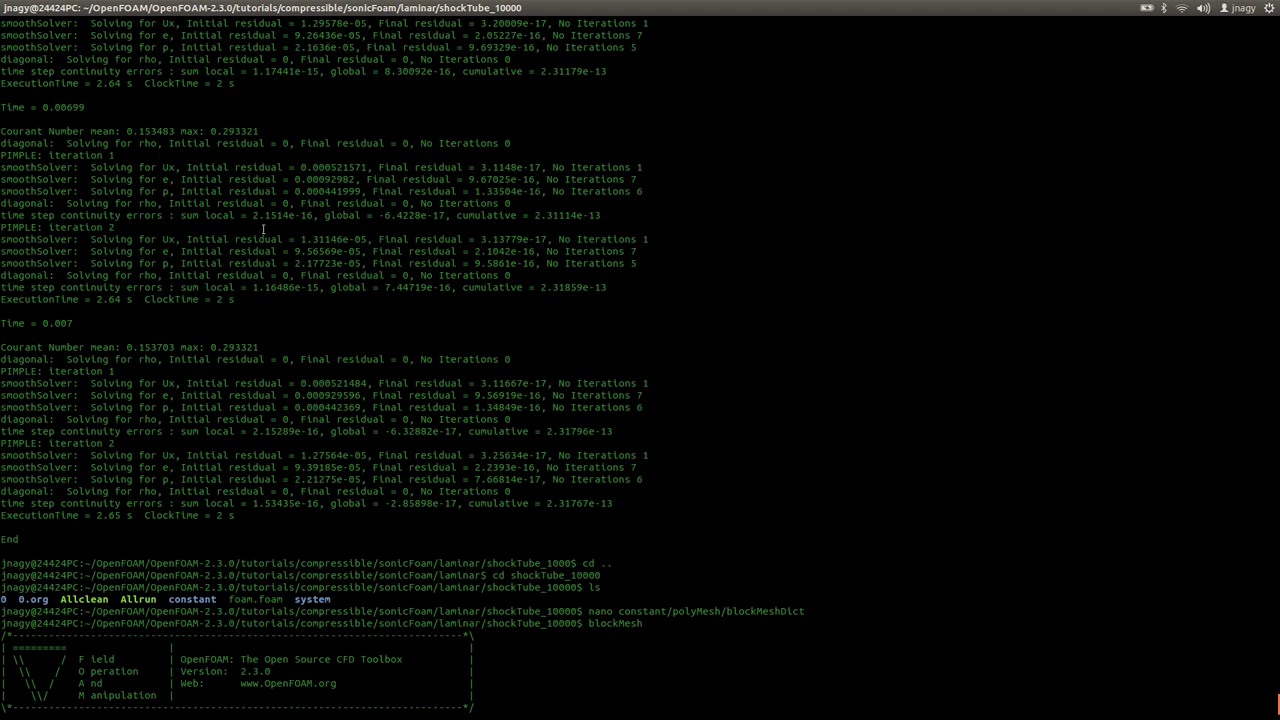
pyautogui.moveTo(210, 347); pyautogui.dragTo(258, 346)
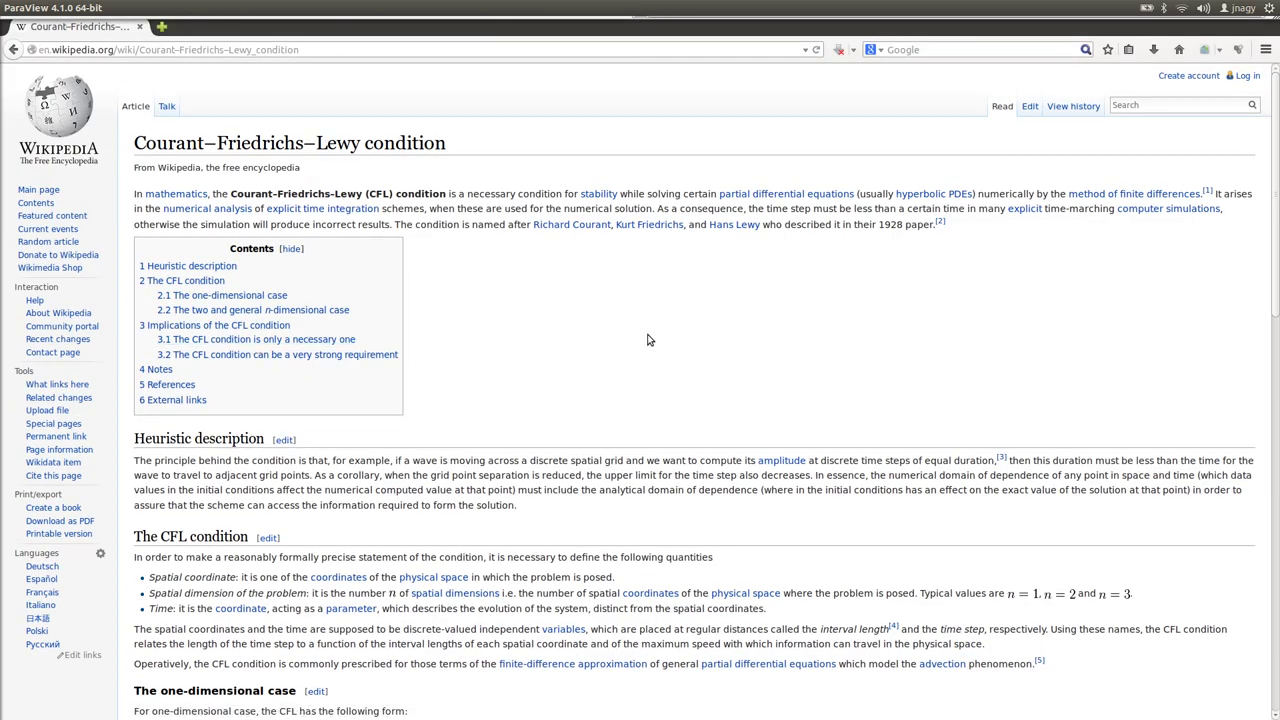
# - Read the CFL article down to the one-dimensional Courant formula, then return to the terminal
pyautogui.scroll(-2, 563, 388)
pyautogui.scroll(-3, 563, 388)
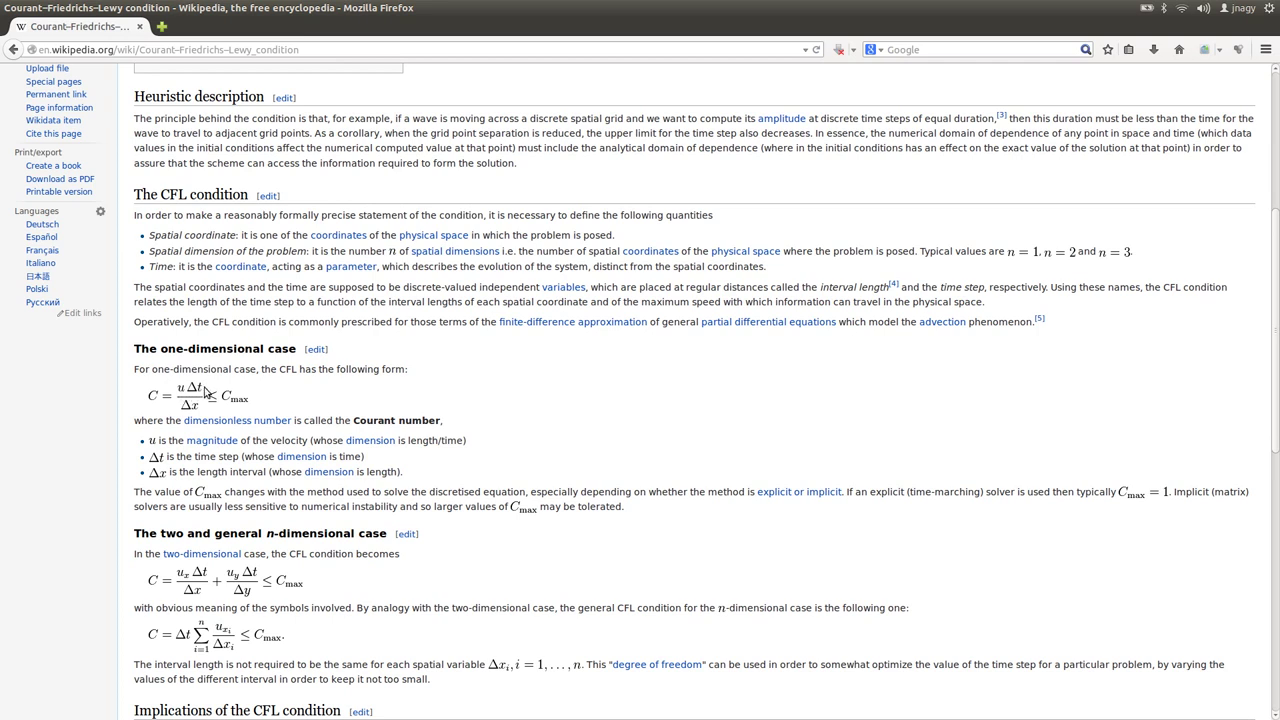
pyautogui.hotkey('alt', 'Tab')
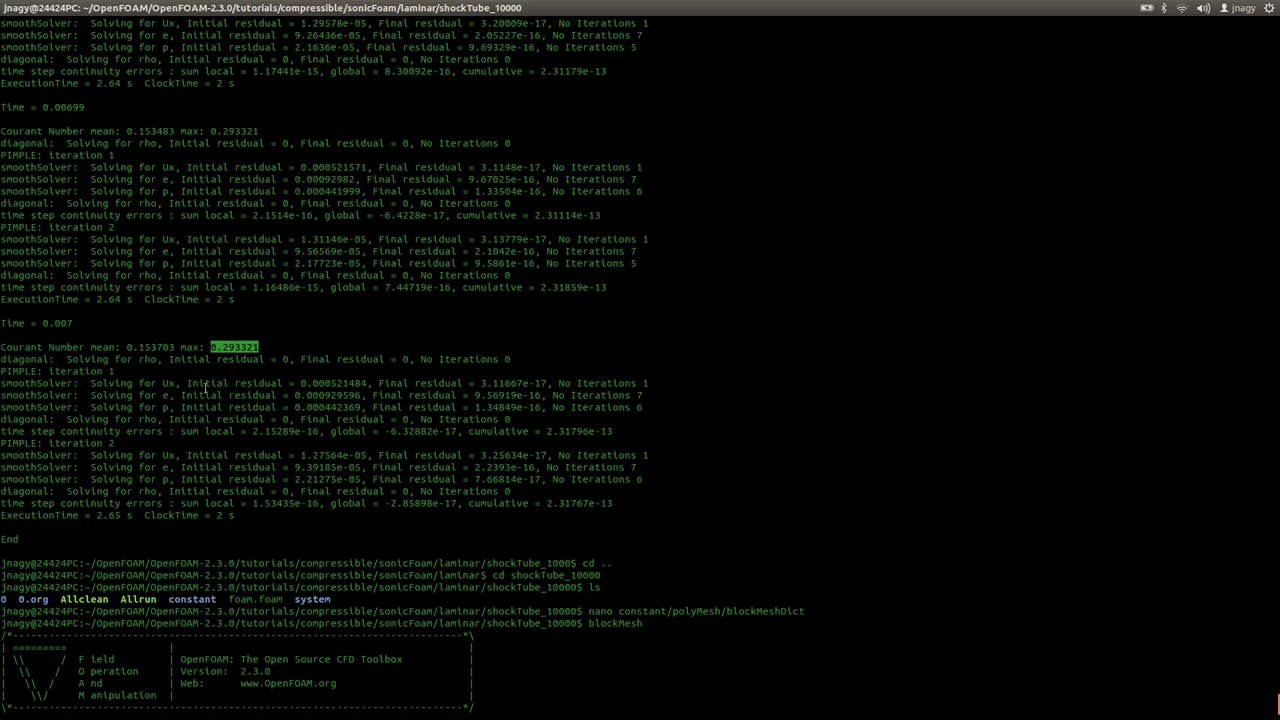
# - Open system/controlDict in nano and check its deltaT of 1e-05 against the CFL page
pyautogui.write('nano system/c')
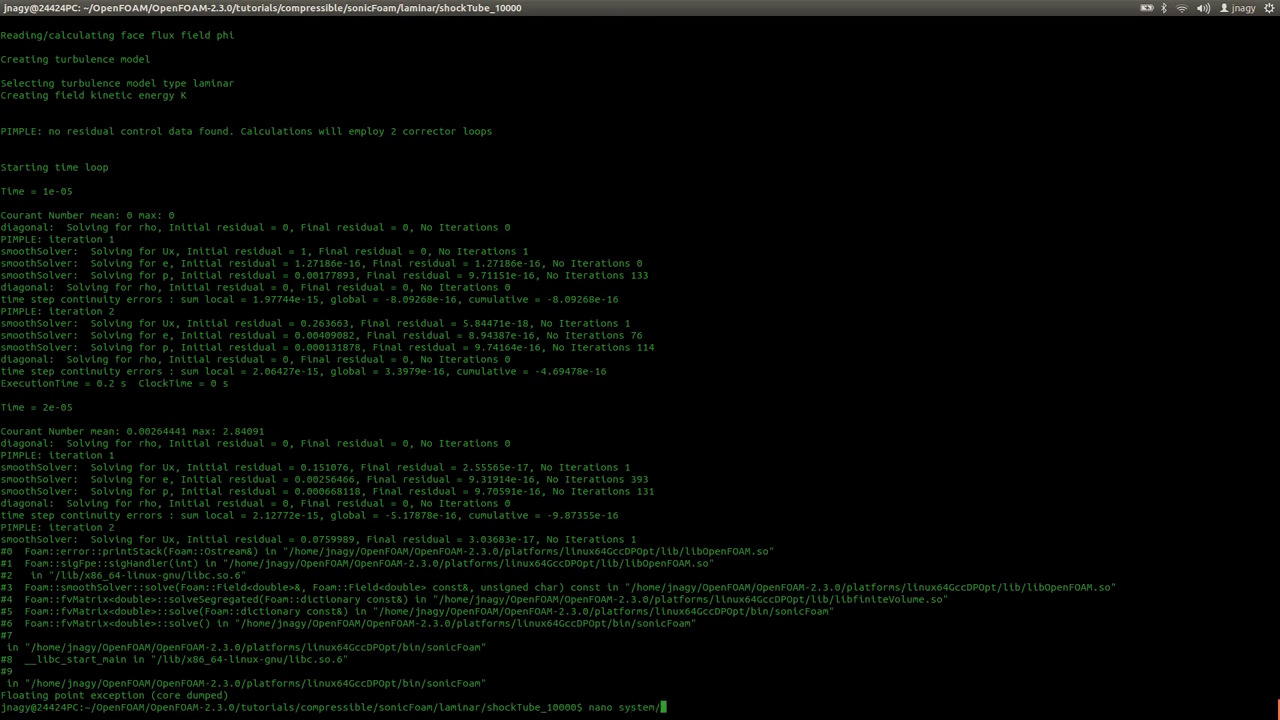
pyautogui.press('Tab')
pyautogui.press('Return')
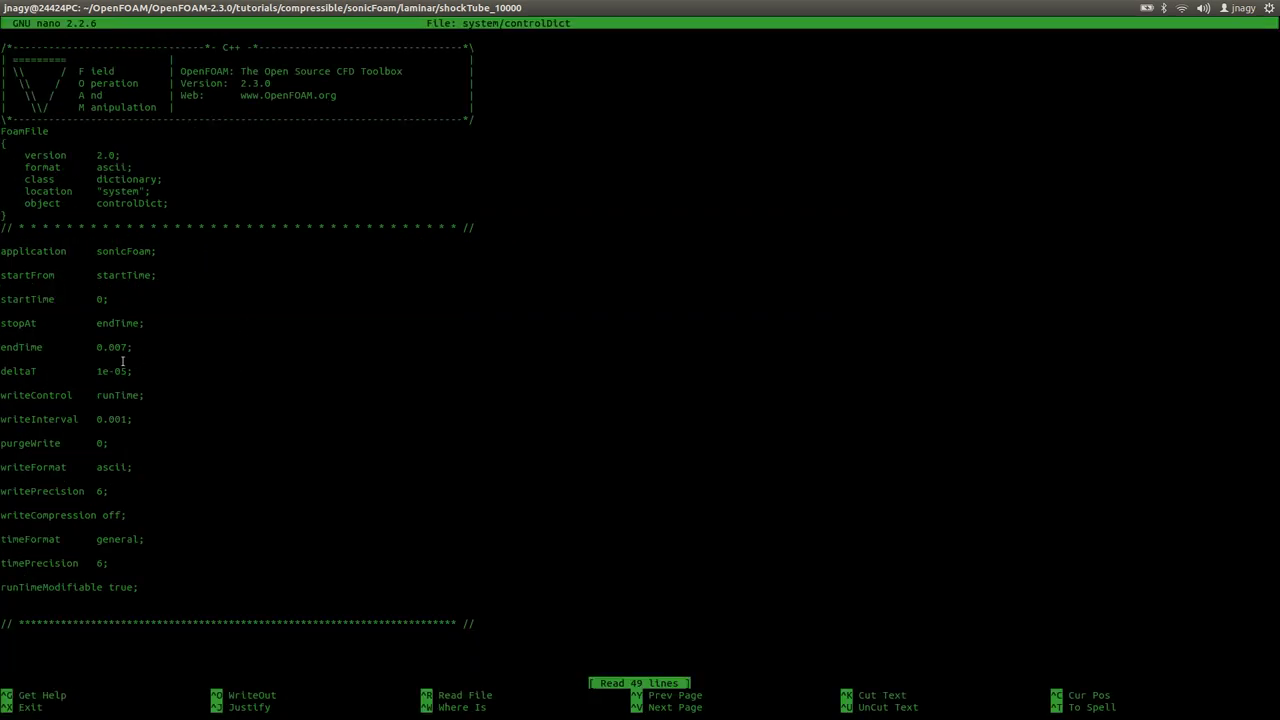
pyautogui.moveTo(99, 372); pyautogui.dragTo(133, 371)
pyautogui.hotkey('alt', 'Tab')
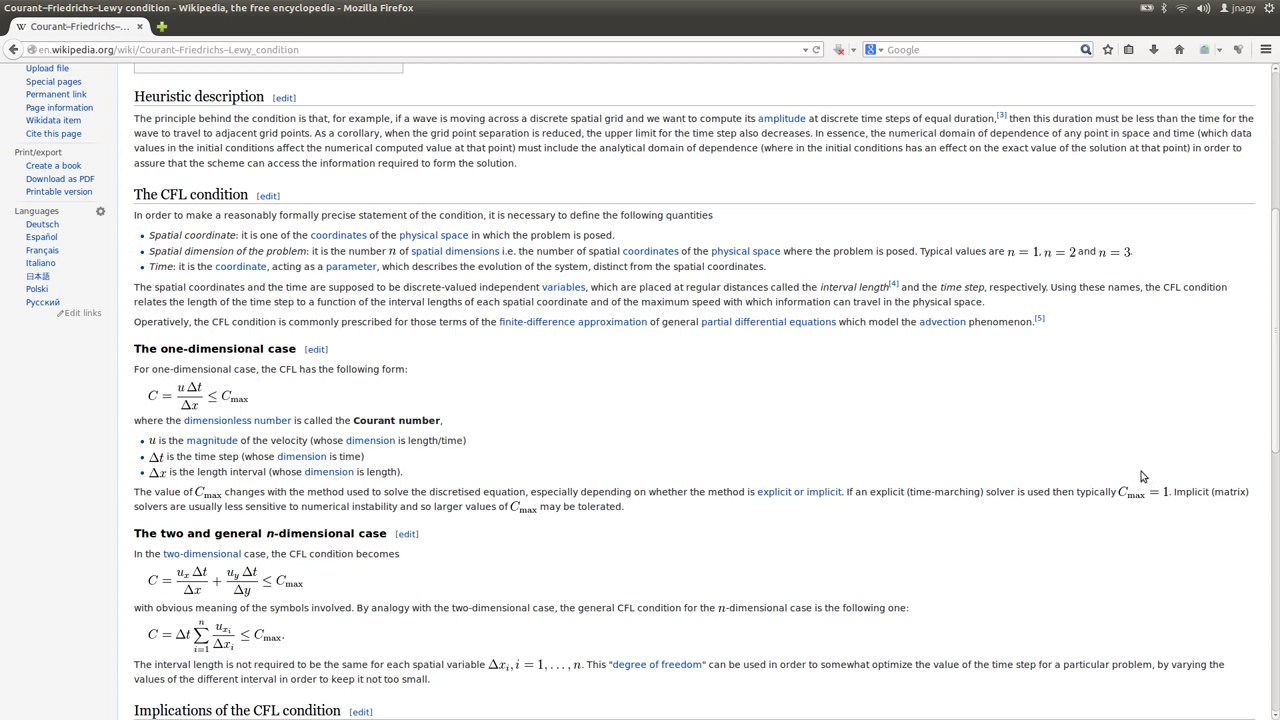
# - Close controlDict unchanged and recheck the crash and earlier (0.293321) max Courant numbers
pyautogui.hotkey('alt', 'Tab')
pyautogui.hotkey('ctrl', 'x')
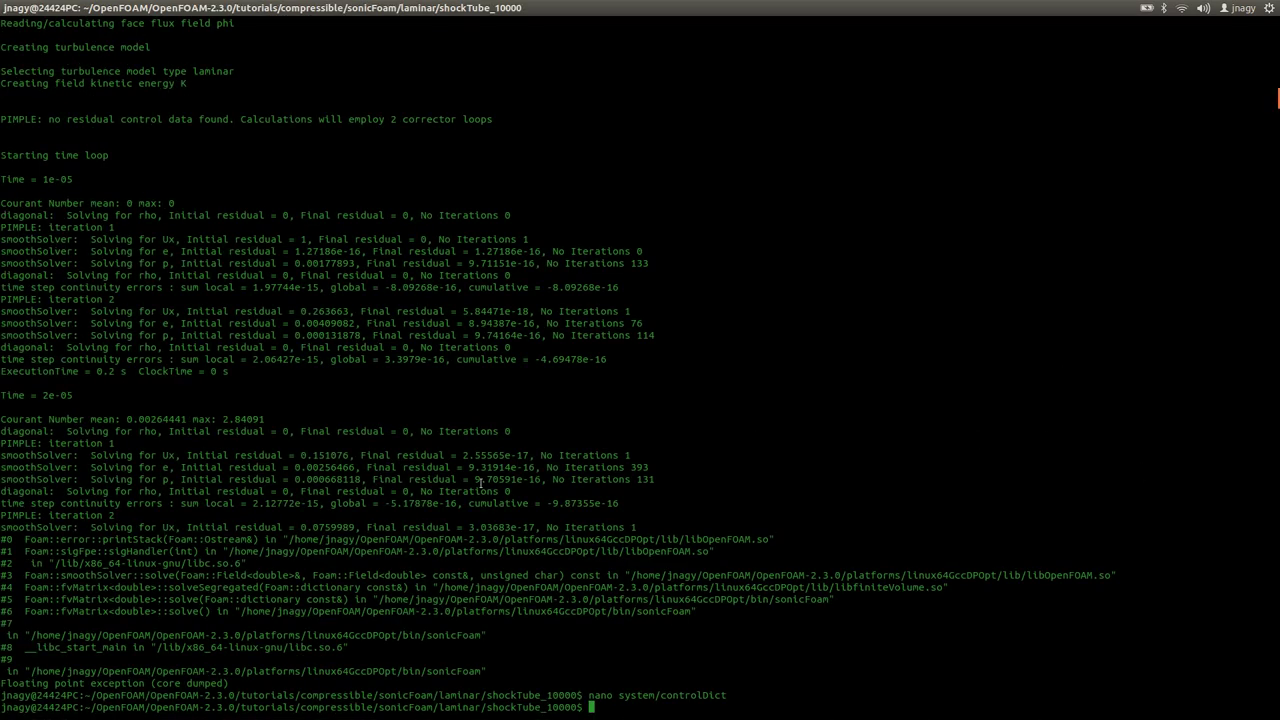
pyautogui.tripleClick(236, 419)
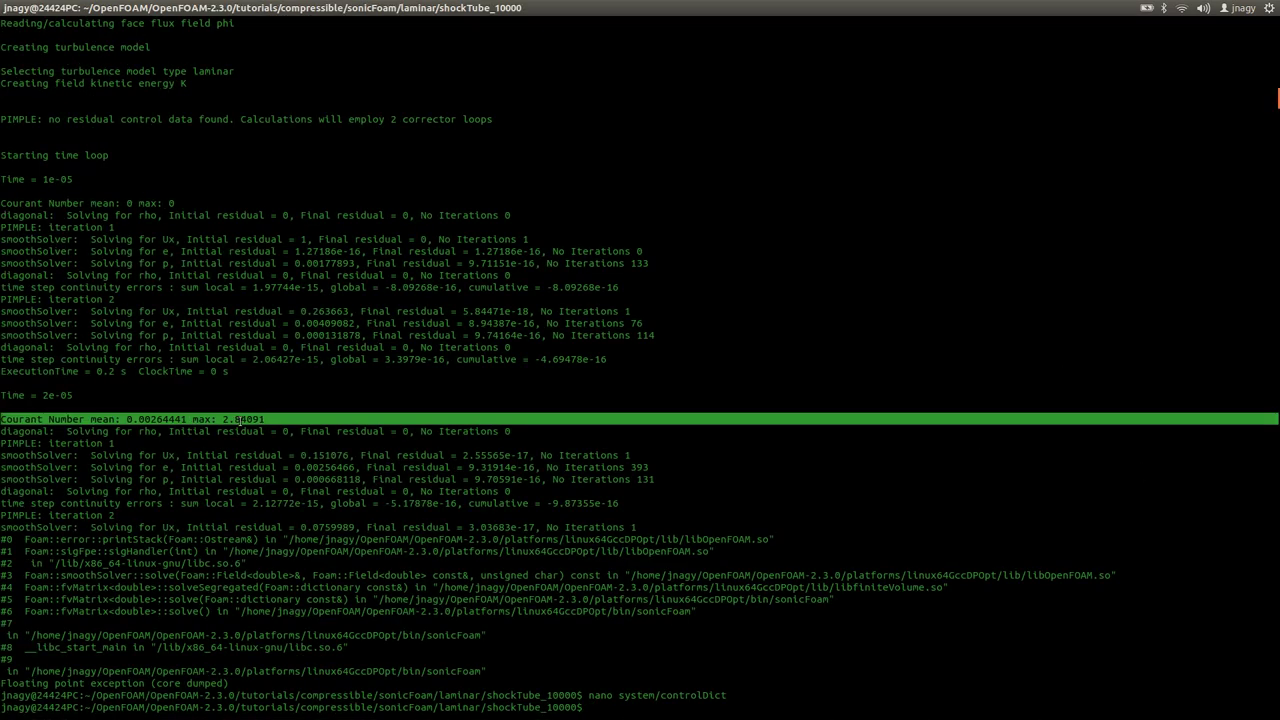
pyautogui.click(240, 420)
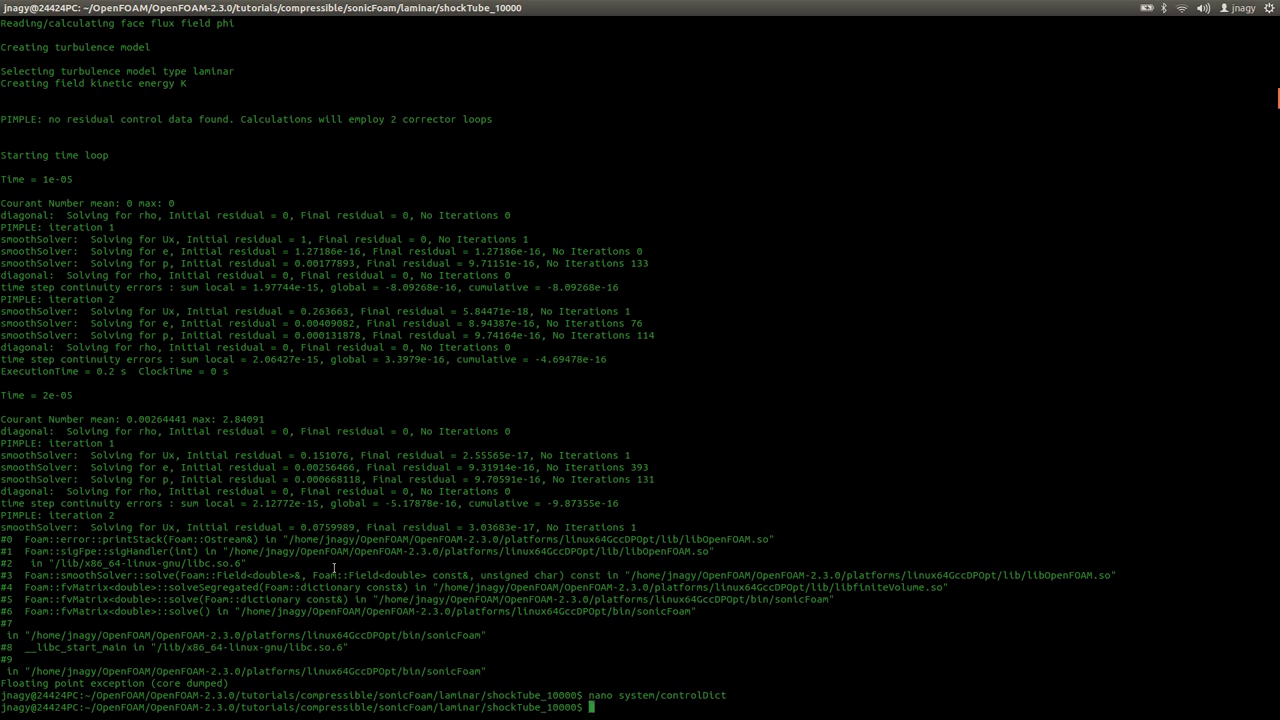
pyautogui.scroll(20, 413, 518)
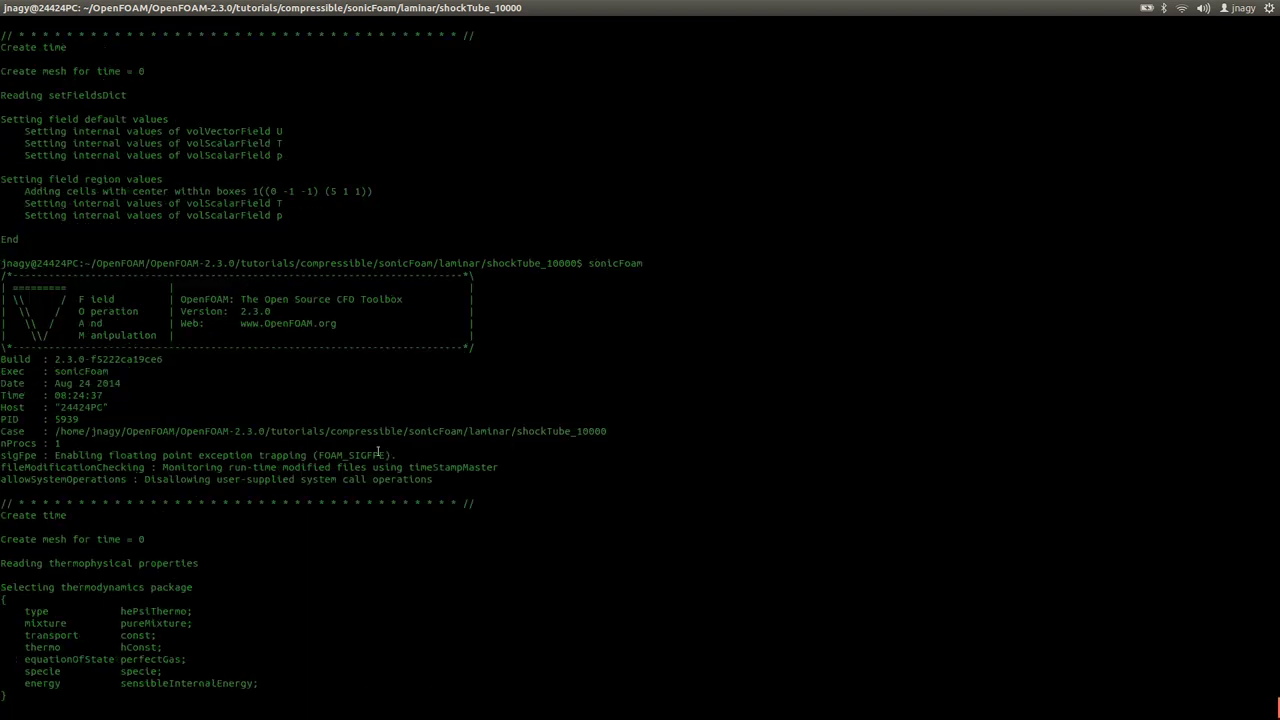
pyautogui.scroll(16, 381, 455)
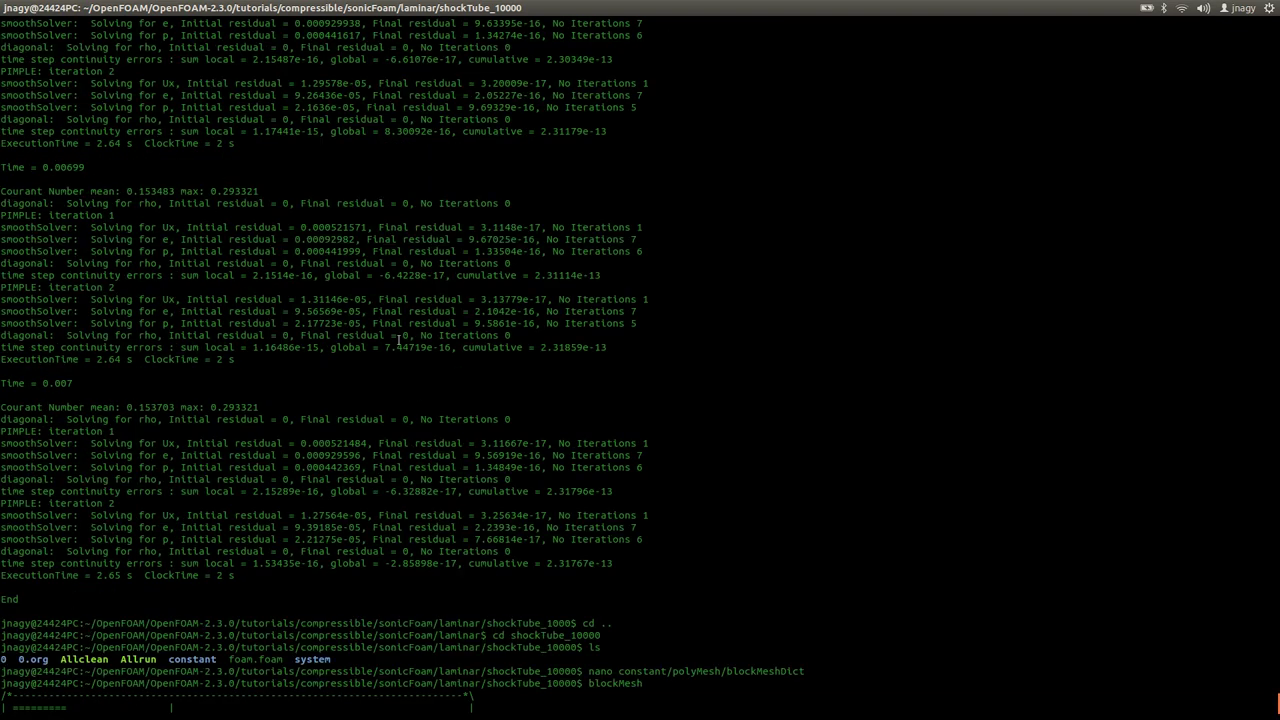
pyautogui.moveTo(179, 190); pyautogui.dragTo(262, 192)
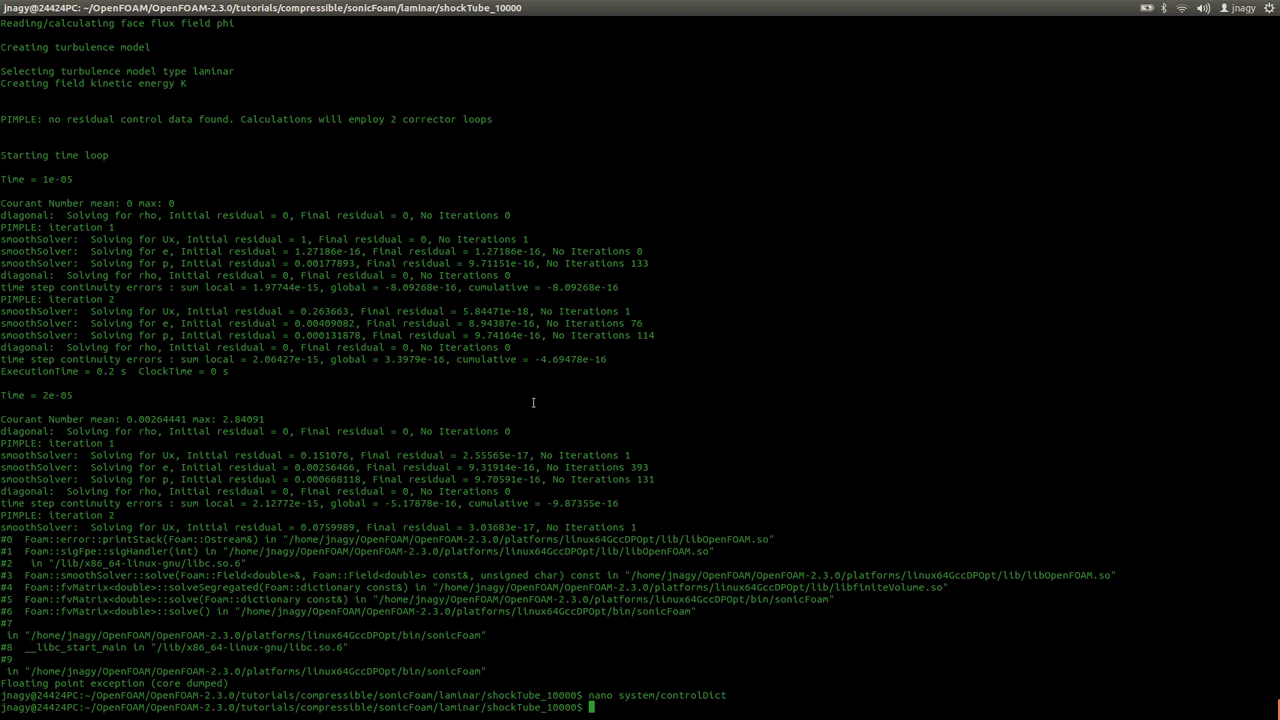
pyautogui.hotkey('alt', 'Tab')
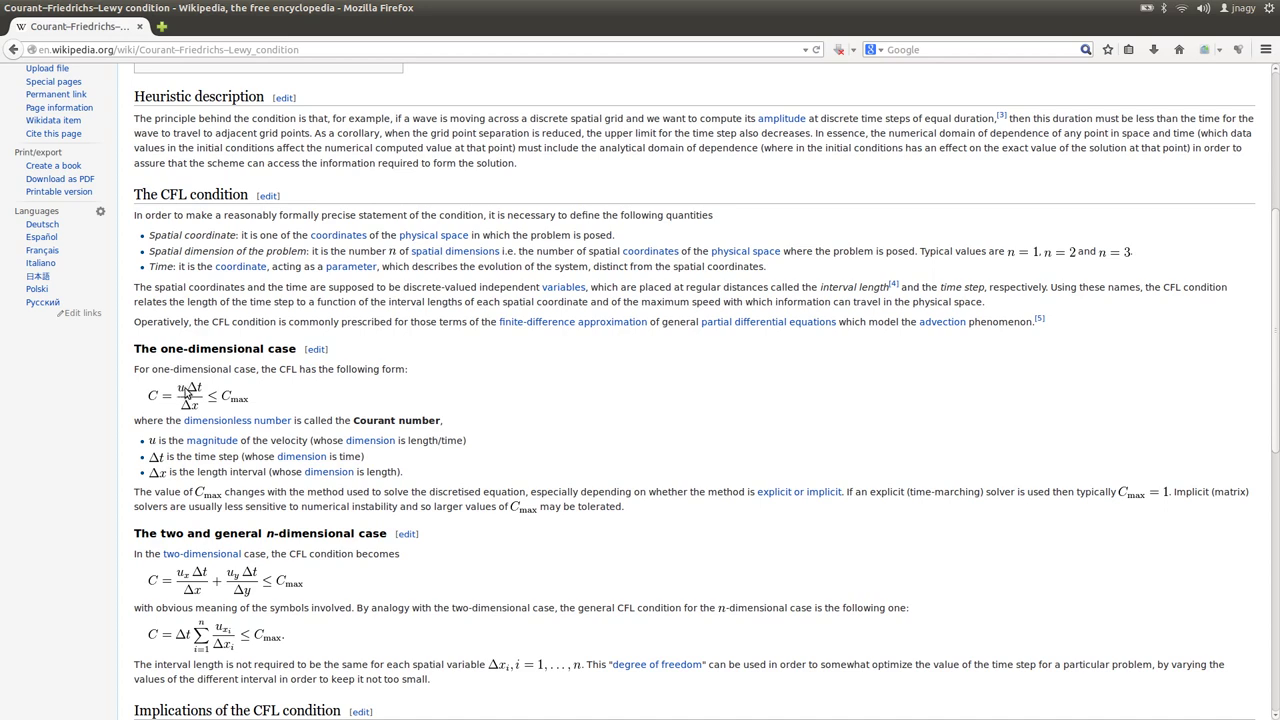
# - Reopen controlDict, change deltaT from 1e-05 to 1e-06, and save it
pyautogui.hotkey('alt', 'Tab')
pyautogui.press('Up')
pyautogui.press('Return')
pyautogui.press('Down')
pyautogui.press('Down')
pyautogui.press('Down')
pyautogui.press('Down')
pyautogui.press('Down')
pyautogui.press('Down')
pyautogui.press('Down')
pyautogui.press('Down')
pyautogui.press('Down')
pyautogui.press('Down')
pyautogui.press('Down')
pyautogui.press('Down')
pyautogui.press('Down')
pyautogui.press('Down')
pyautogui.press('Down')
pyautogui.press('Down')
pyautogui.press('Down')
pyautogui.press('Down')
pyautogui.press('Down')
pyautogui.press('Down')
pyautogui.press('End')
pyautogui.press('Left')
pyautogui.press('BackSpace')
pyautogui.write('6')
pyautogui.hotkey('ctrl', 'o')
pyautogui.press('Return')
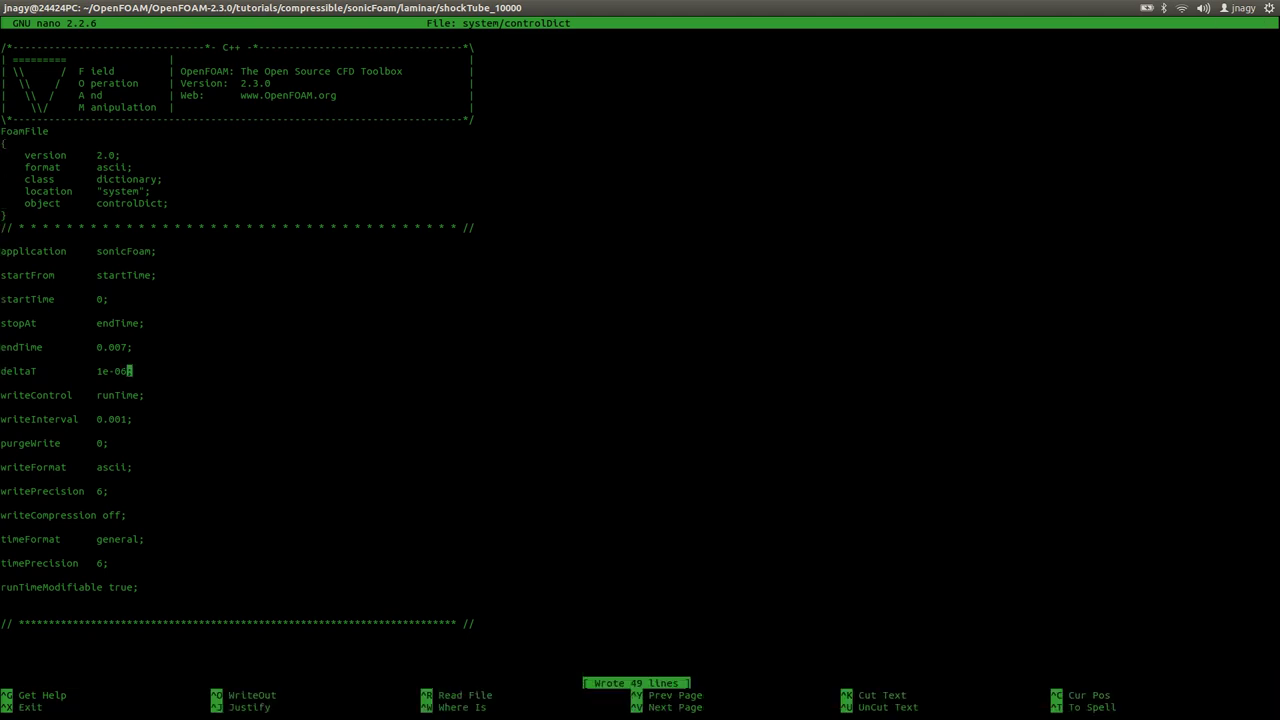
pyautogui.hotkey('ctrl', 'x')
pyautogui.scroll(20, 283, 333)
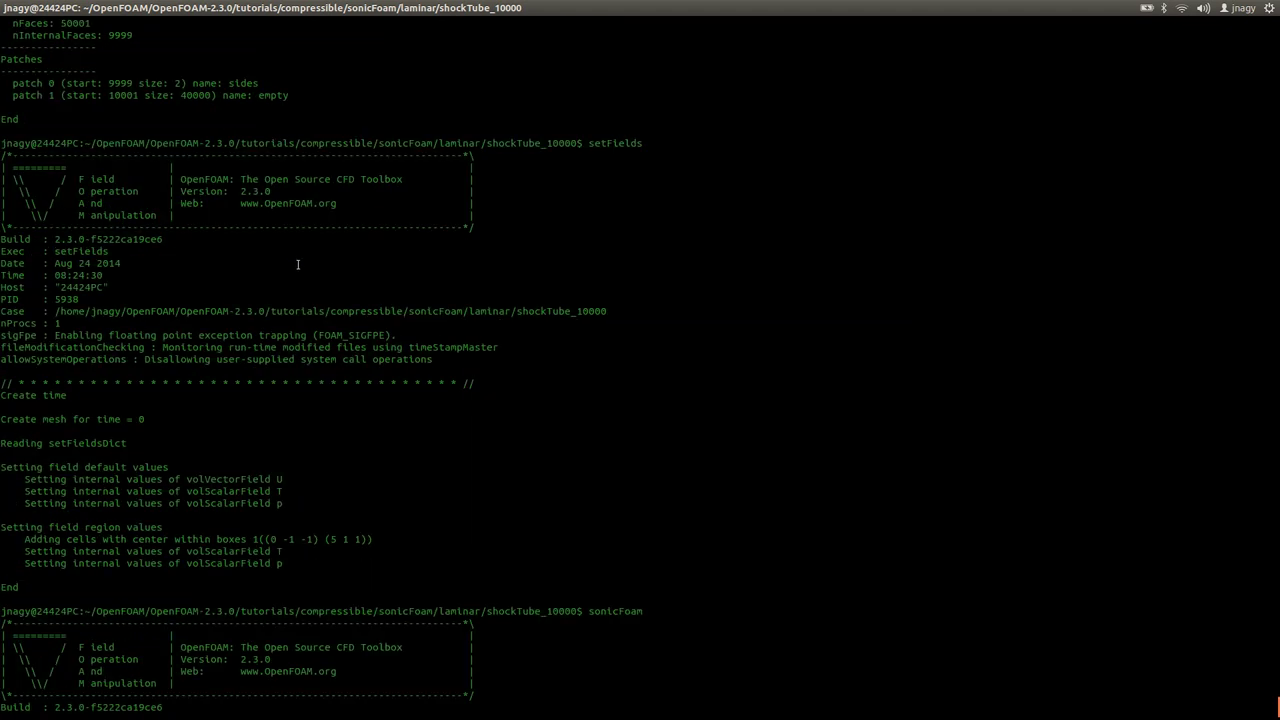
# - Revisit the earlier run's max Courant number 0.293321, then return to the CFL page
pyautogui.scroll(12, 245, 190)
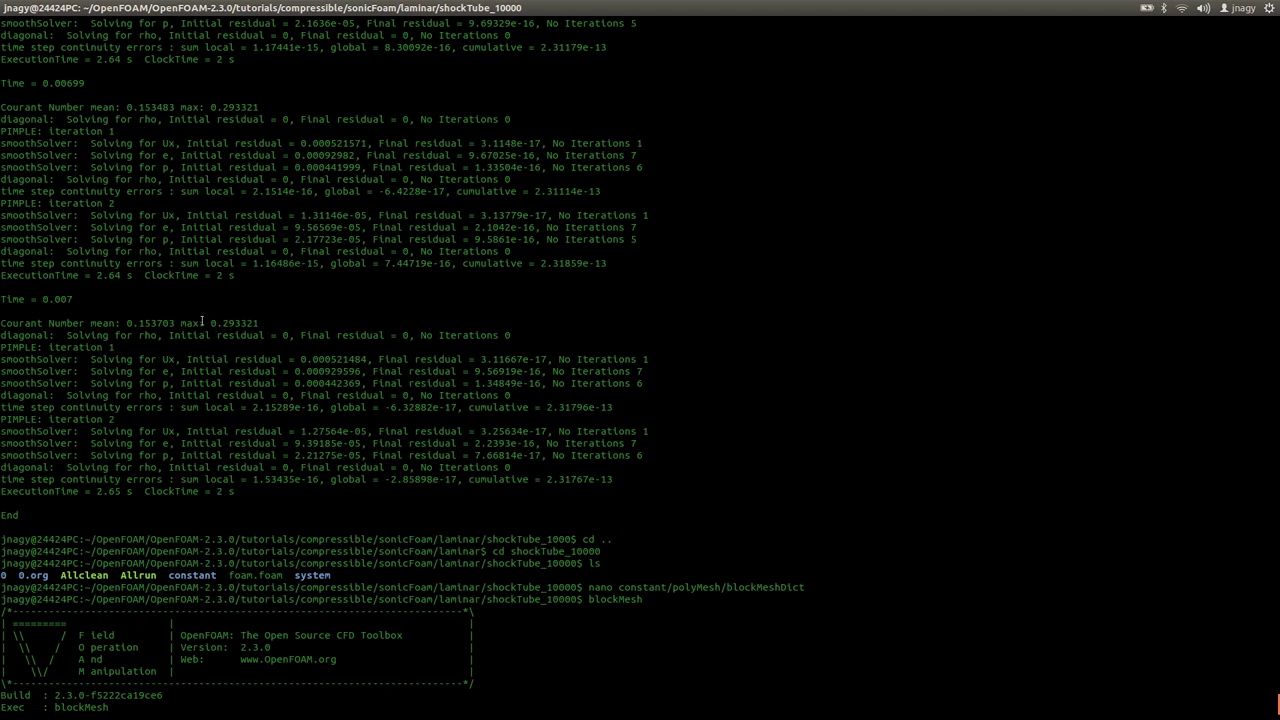
pyautogui.moveTo(186, 323); pyautogui.dragTo(258, 323)
pyautogui.click(285, 322)
pyautogui.hotkey('alt', 'Tab')
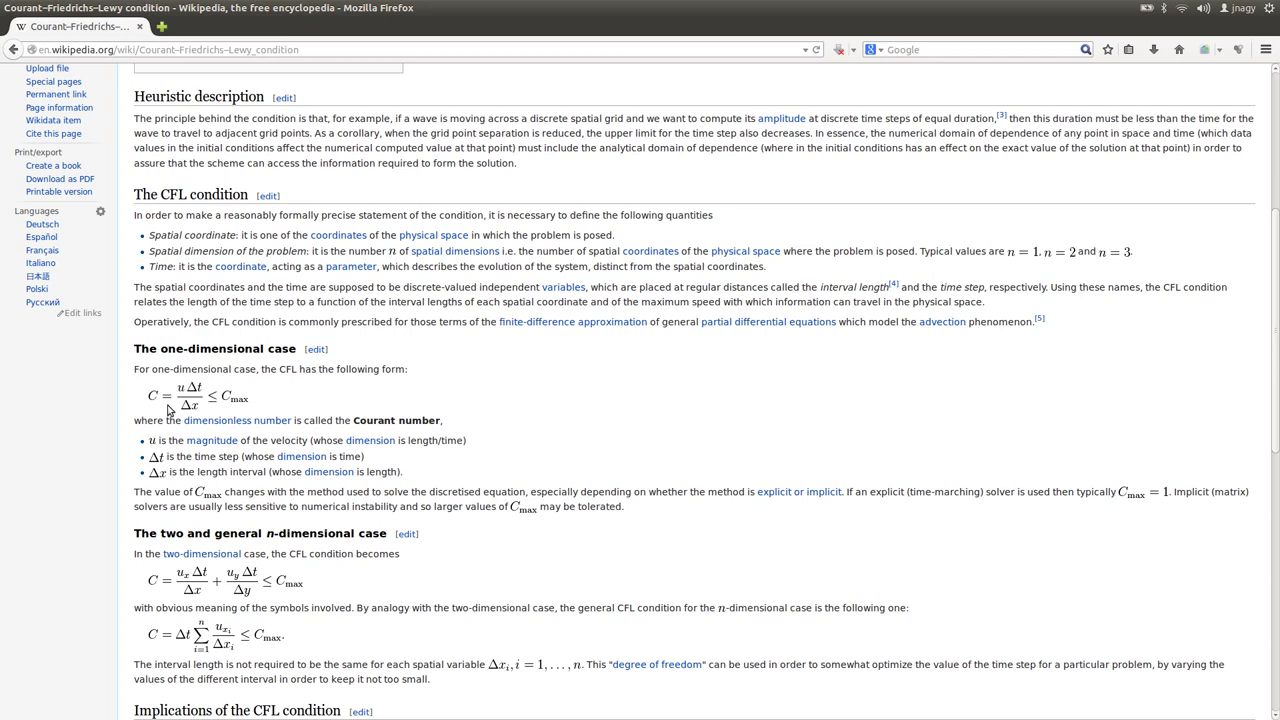
# - Return from the Wikipedia CFL page to the terminal at the shockTube_10000 prompt
pyautogui.hotkey('alt', 'Tab')
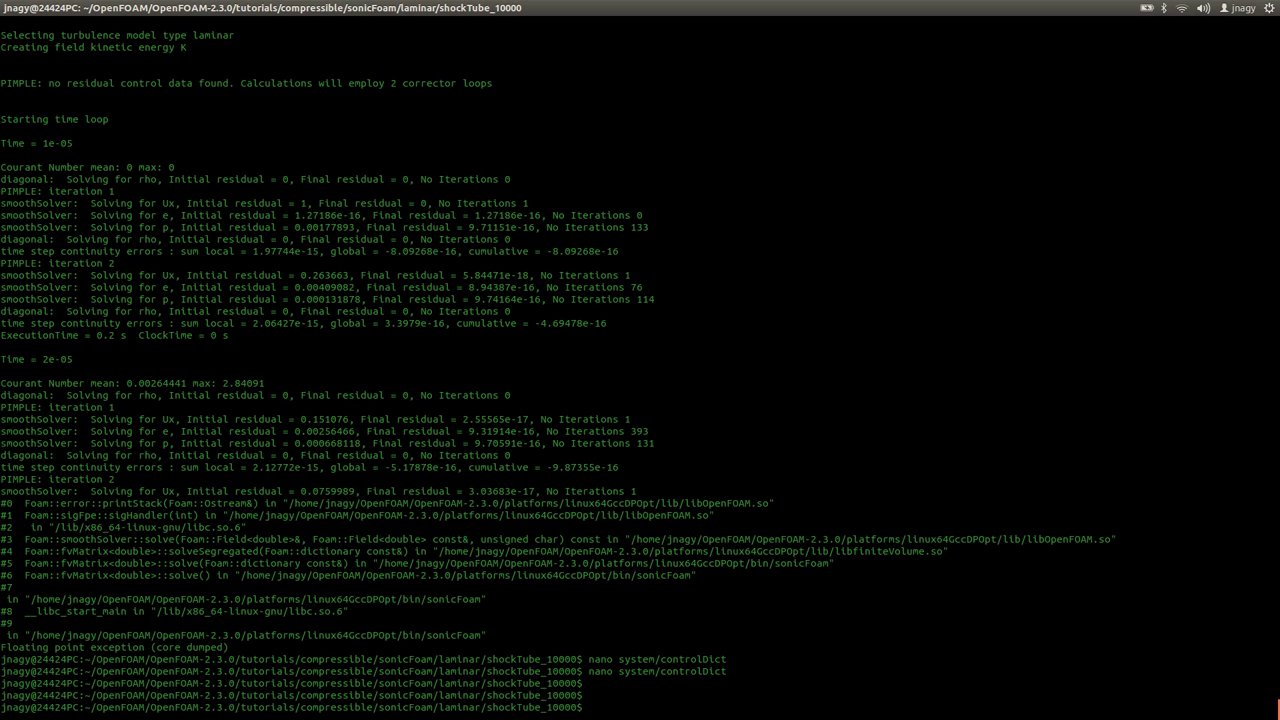
# - Rerun sonicFoam on shockTube_10000 with the reduced 1e-06 time step
pyautogui.press('Up')
pyautogui.press('Up')
pyautogui.press('Return')
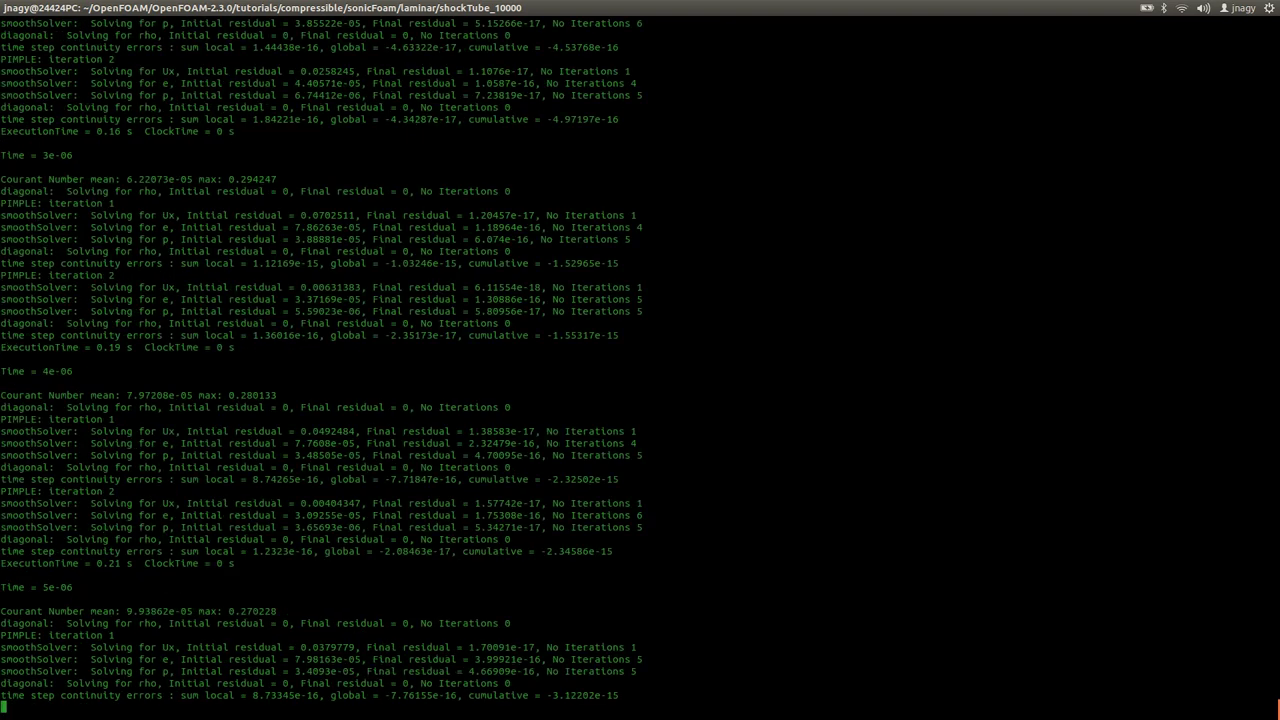